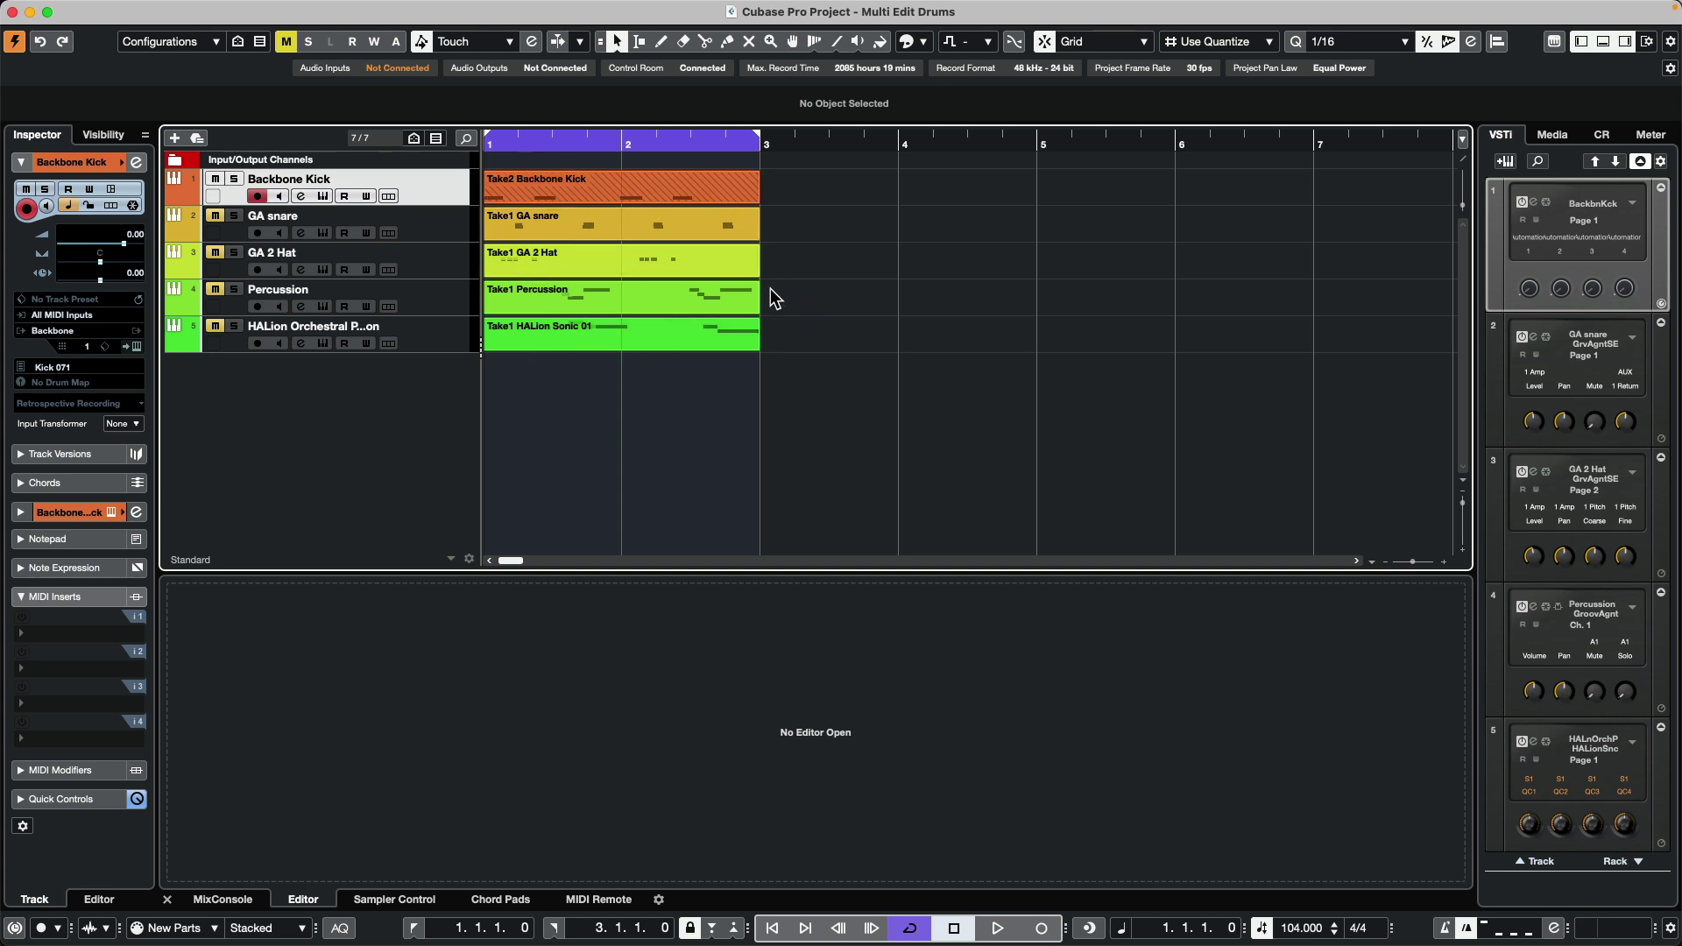
Start looping playback of the two-bar Multi Edit Drums parts on all five drum tracks.
scroll(491, 166, "left", 1)
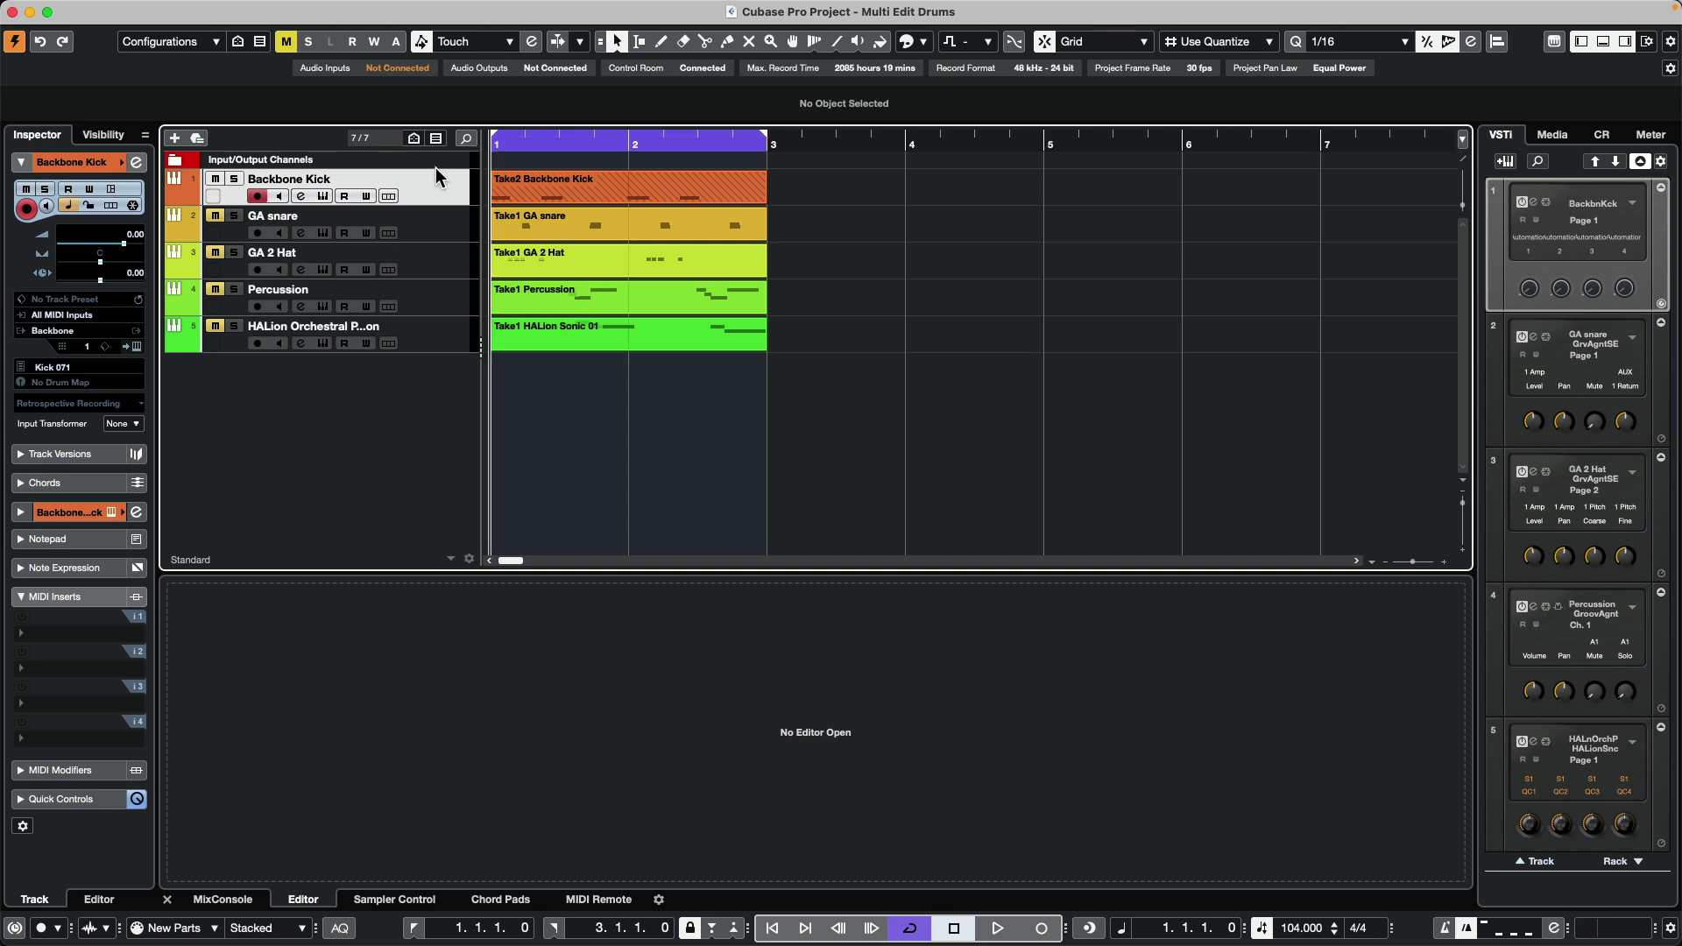
key("space")
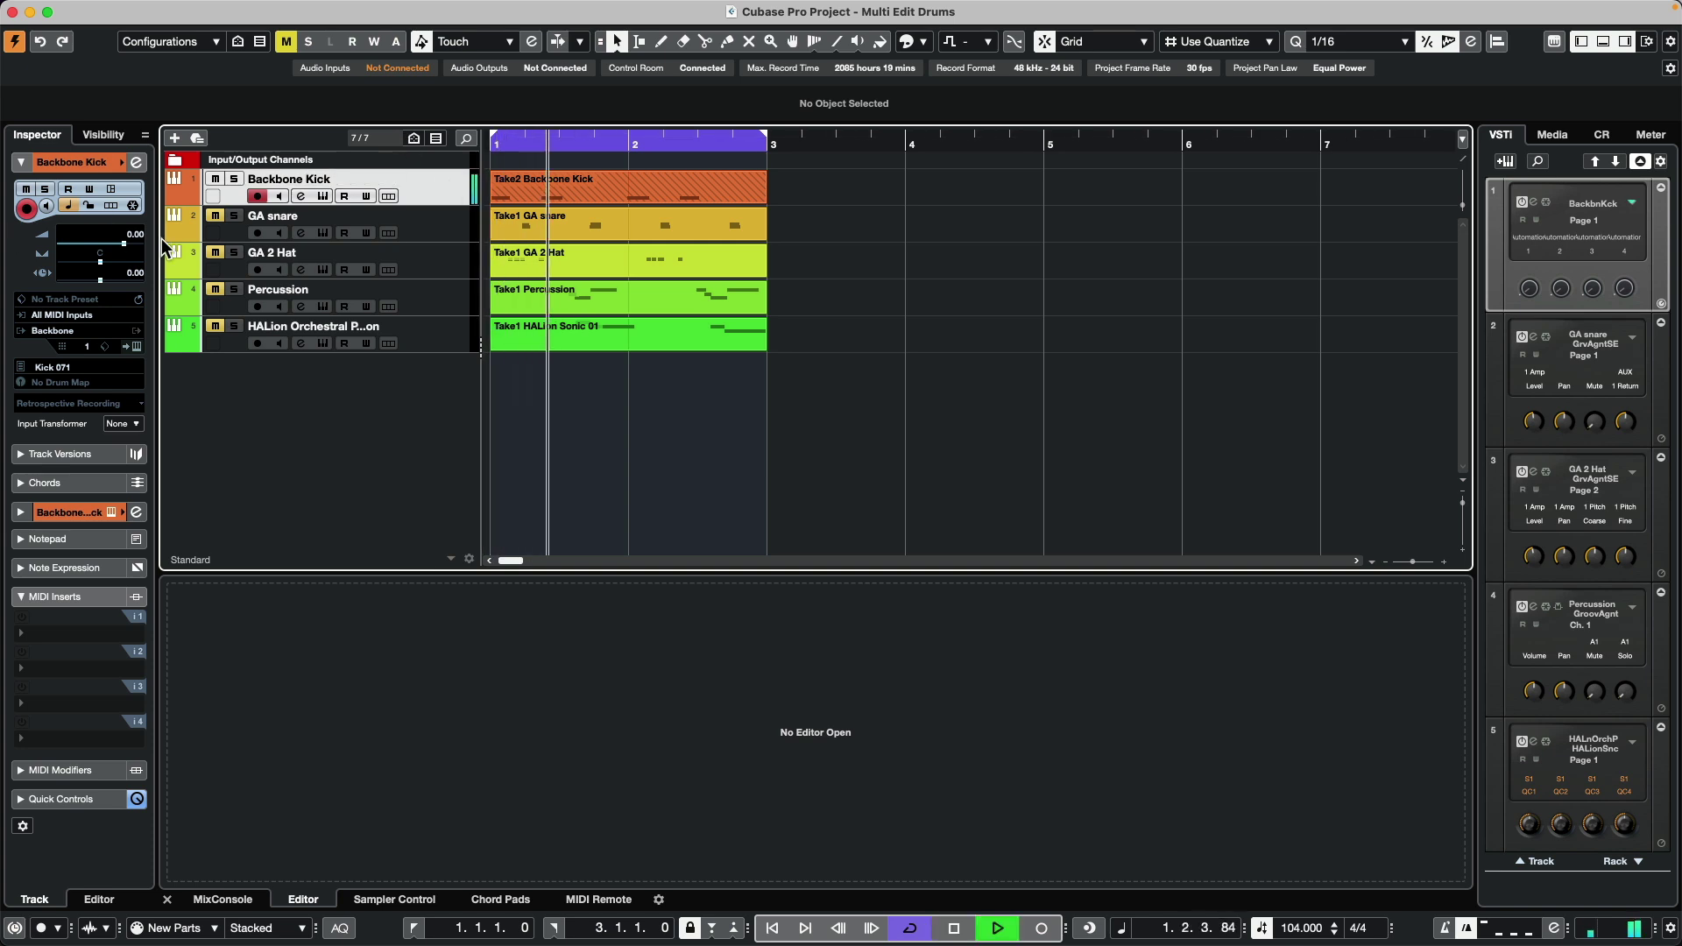
Inspect the Backbone Kick and GA snare instruments, unmuting the GA snare track.
left_click(323, 195)
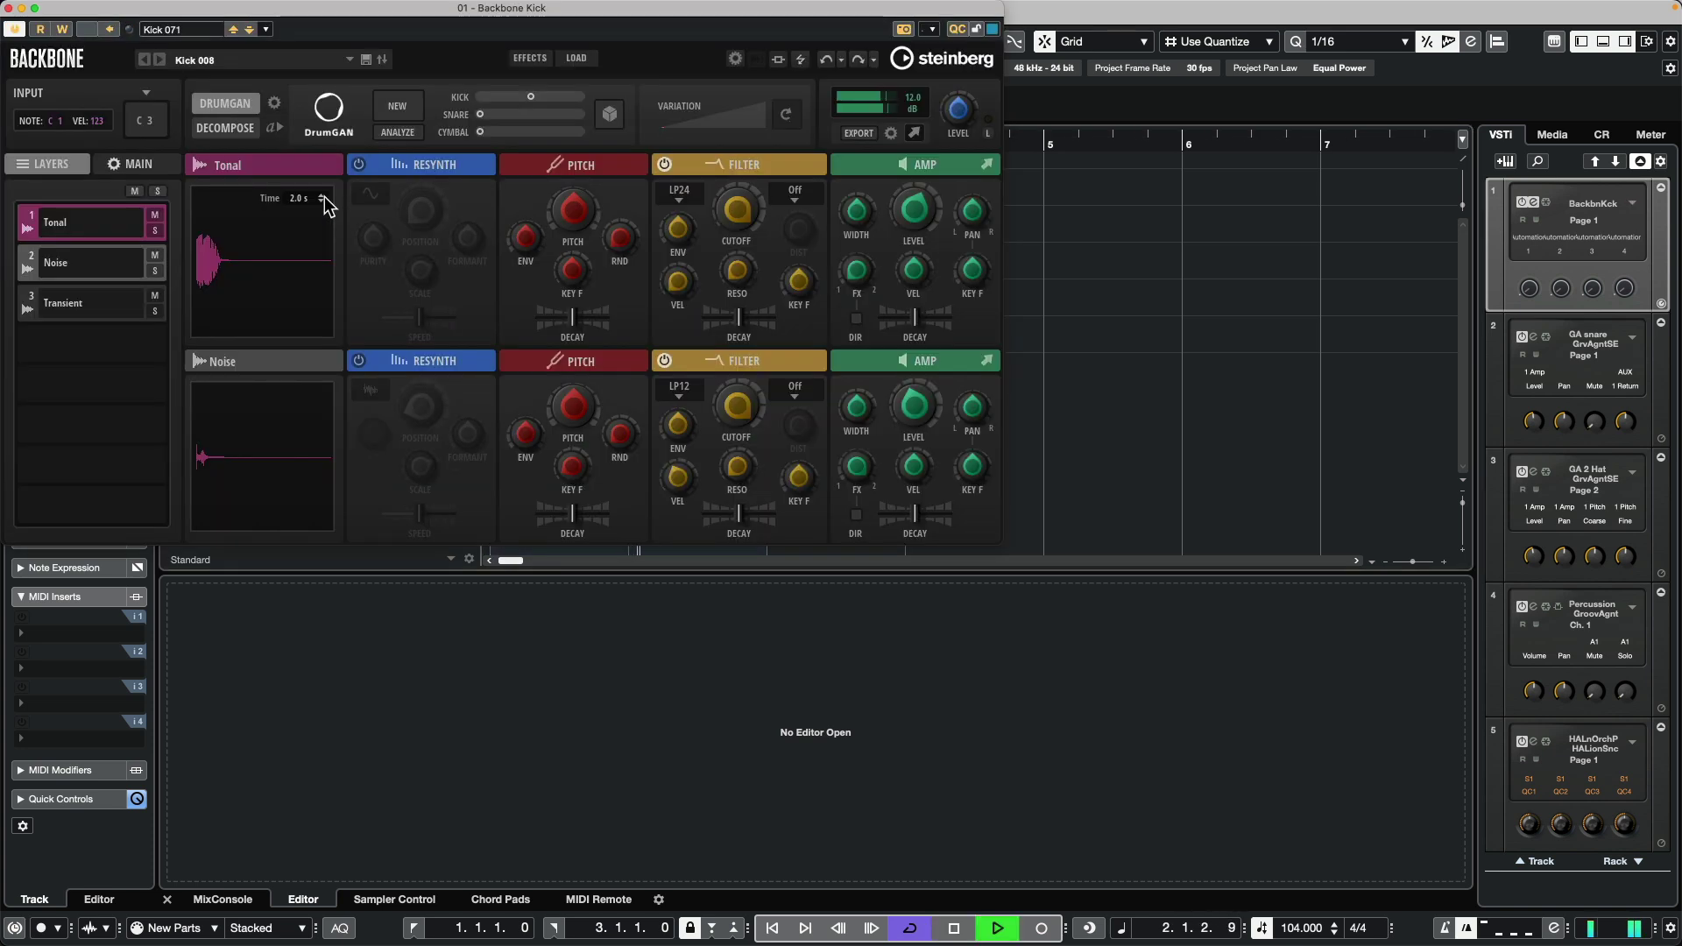
left_click(8, 8)
left_click(215, 216)
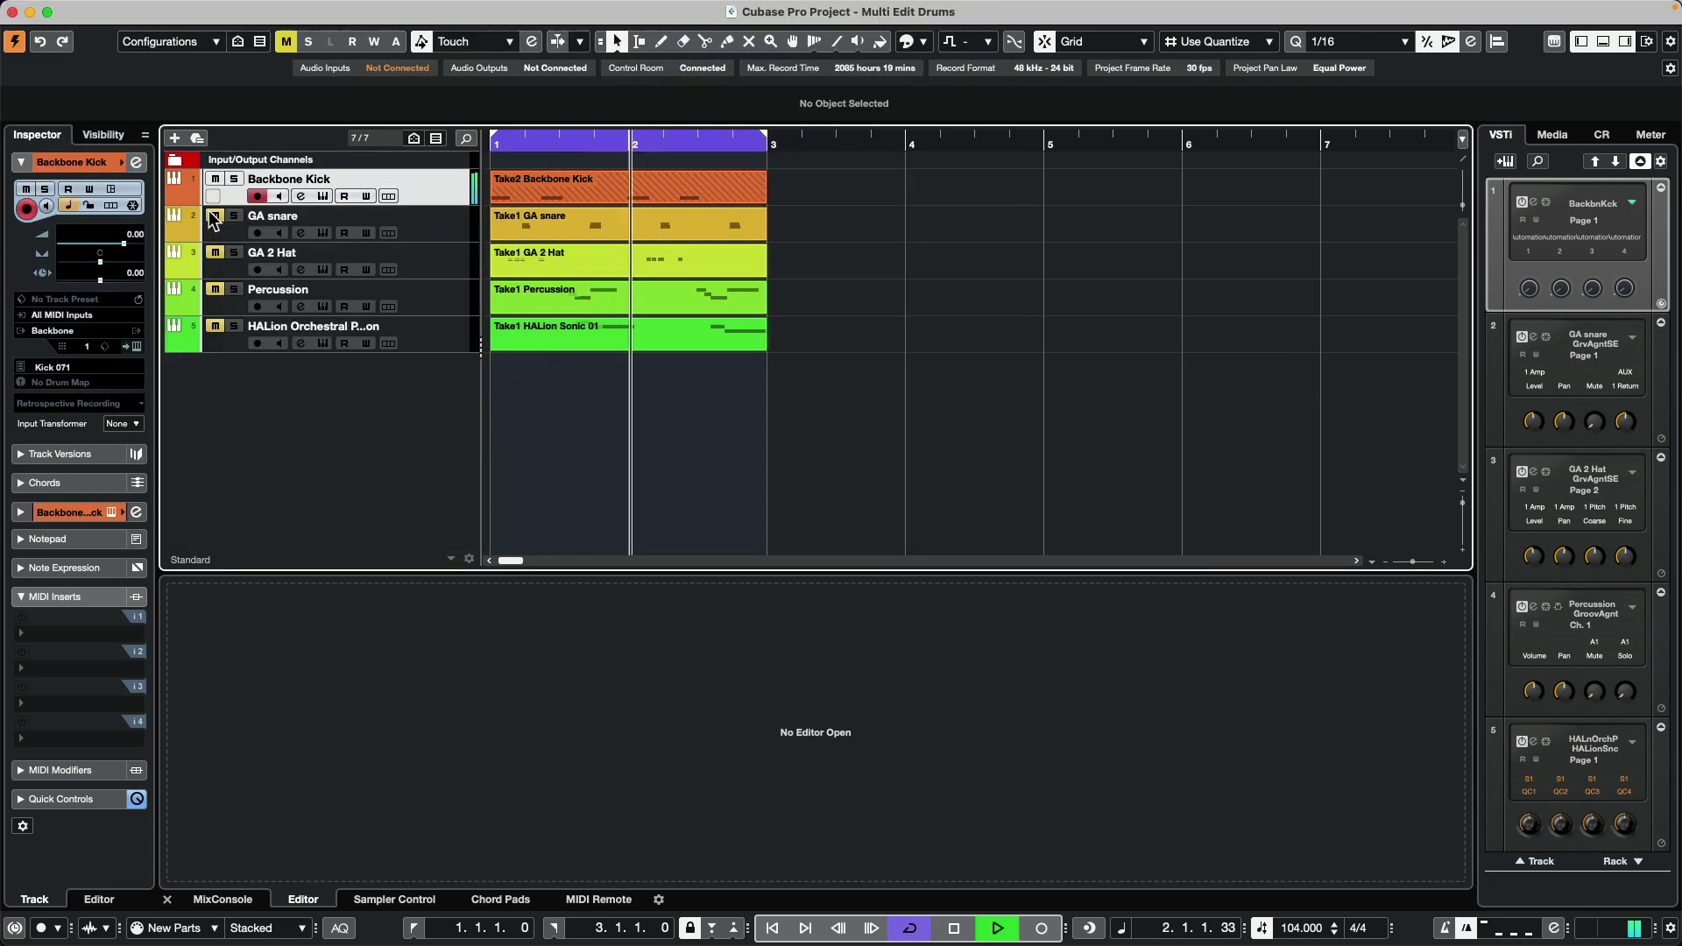
left_click(274, 225)
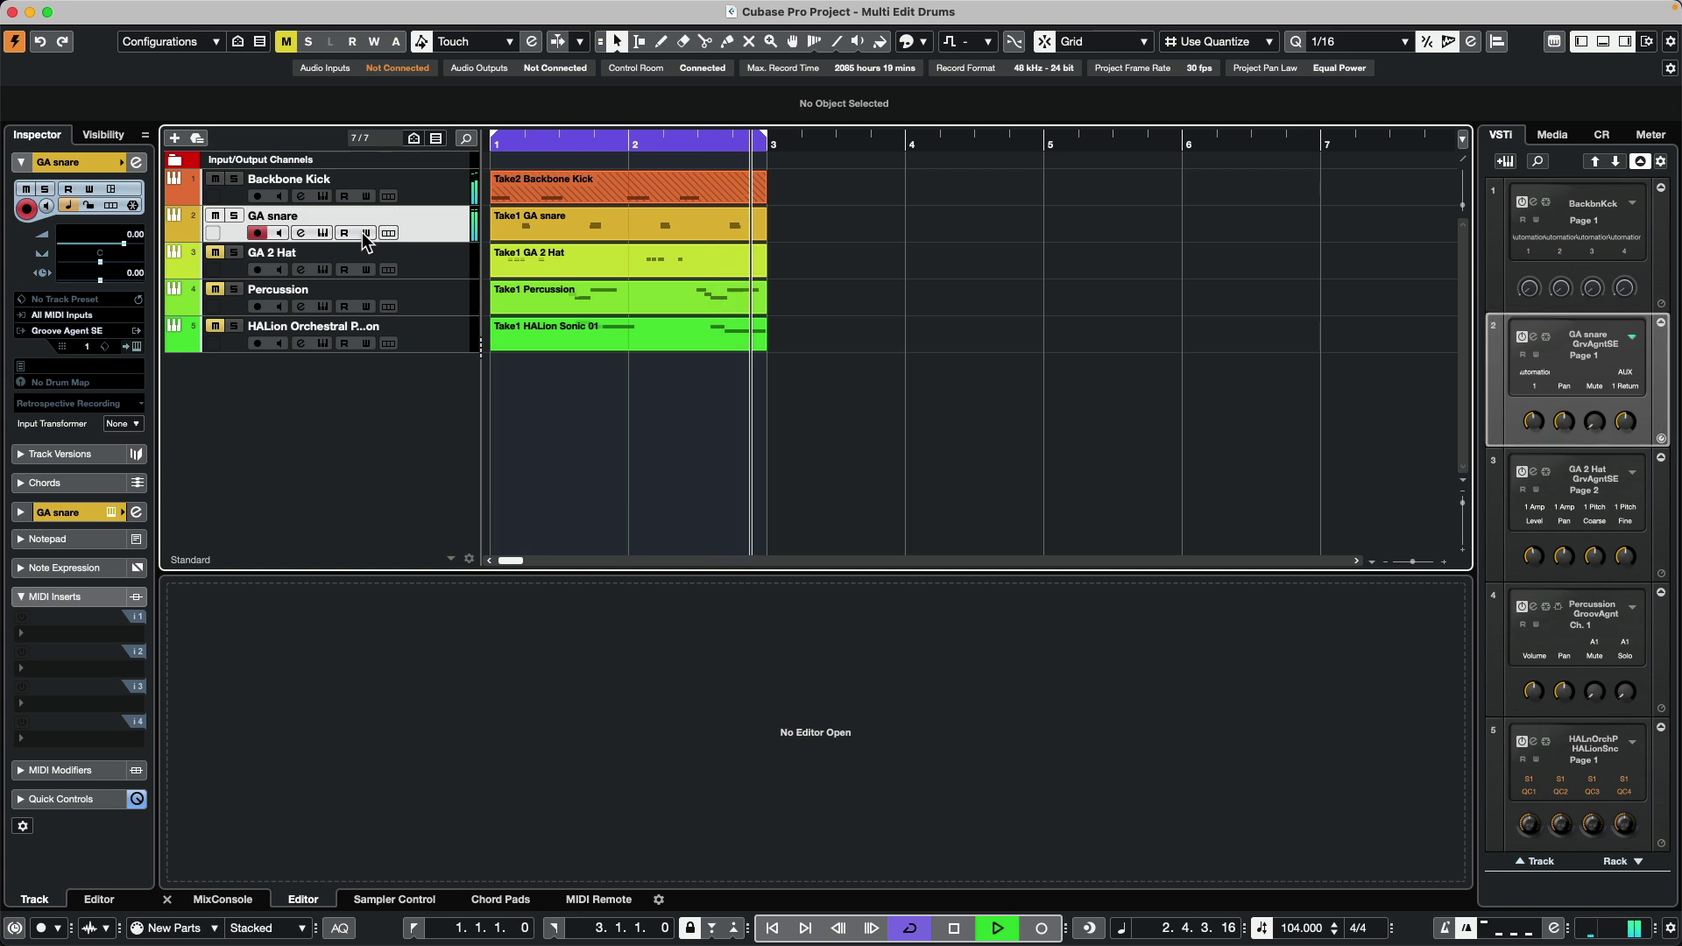
left_click(321, 233)
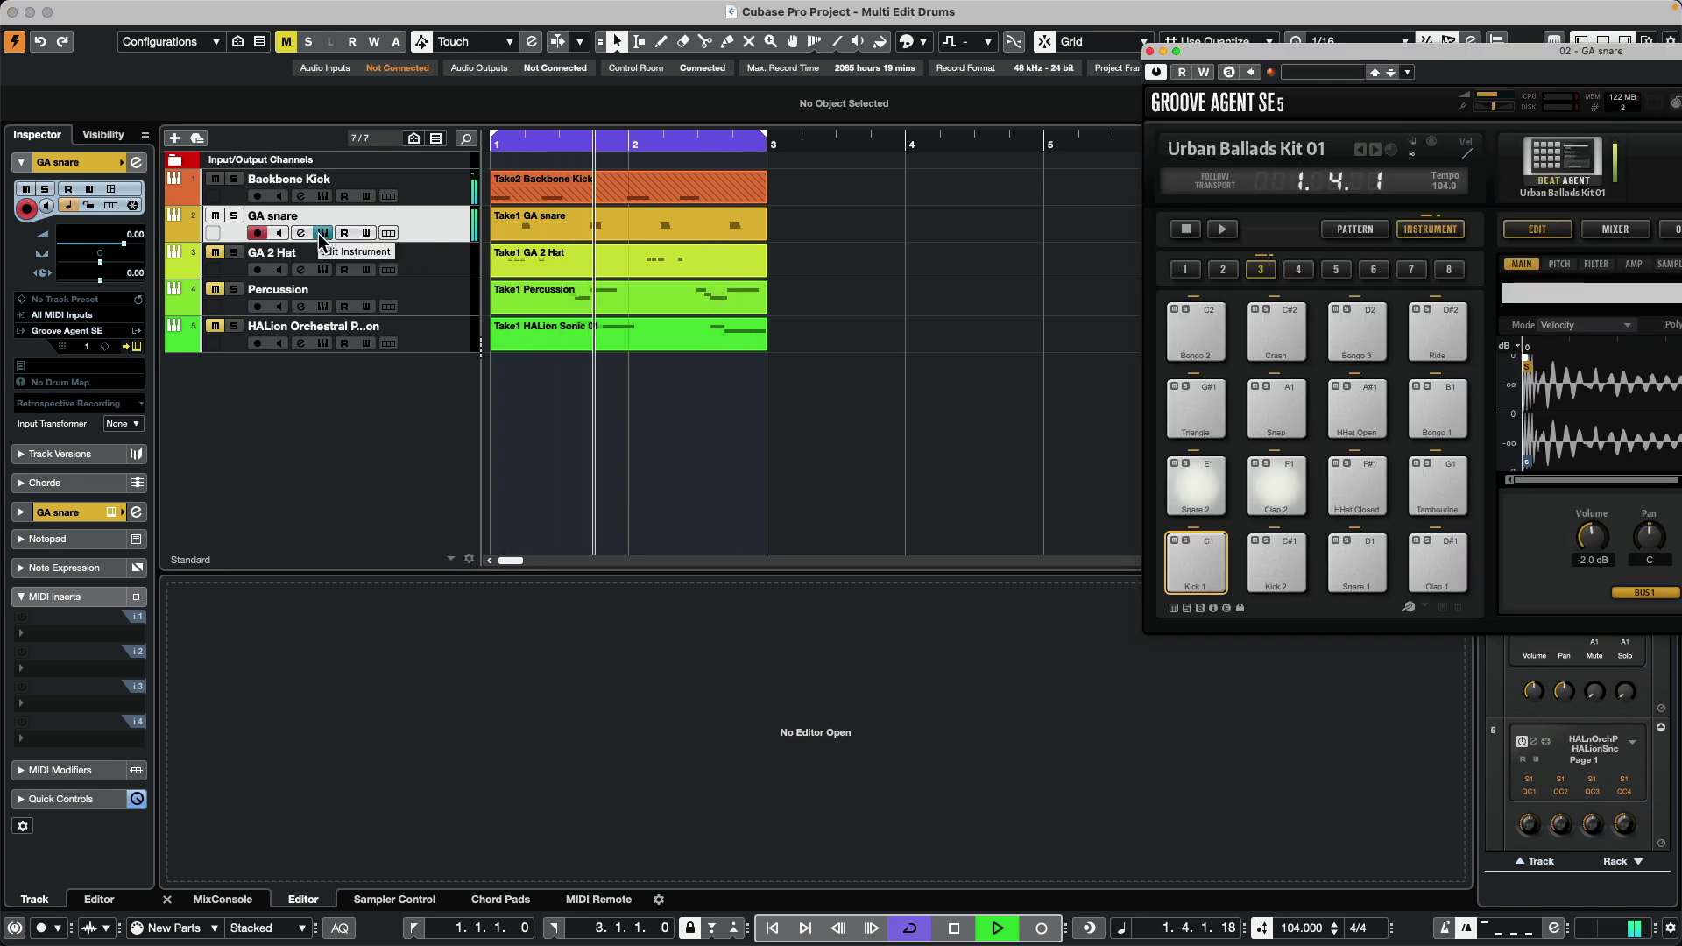
left_click(321, 233)
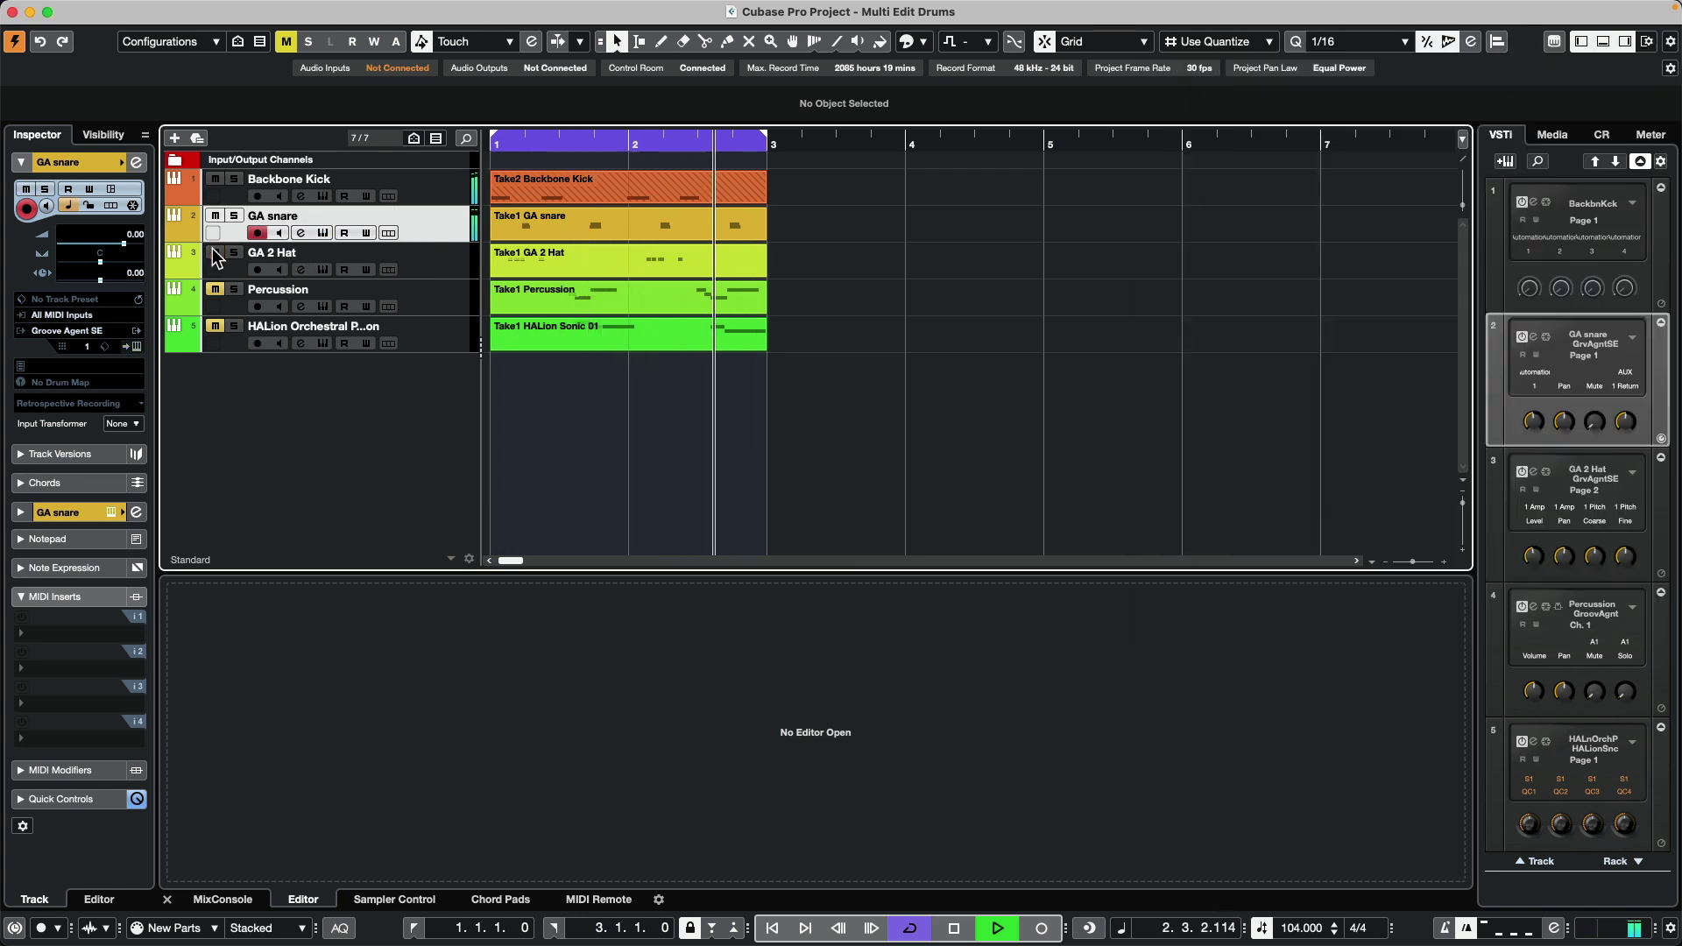
Inspect the GA 2 Hat and Percussion instruments, then select the HALion Orchestral track.
left_click(412, 262)
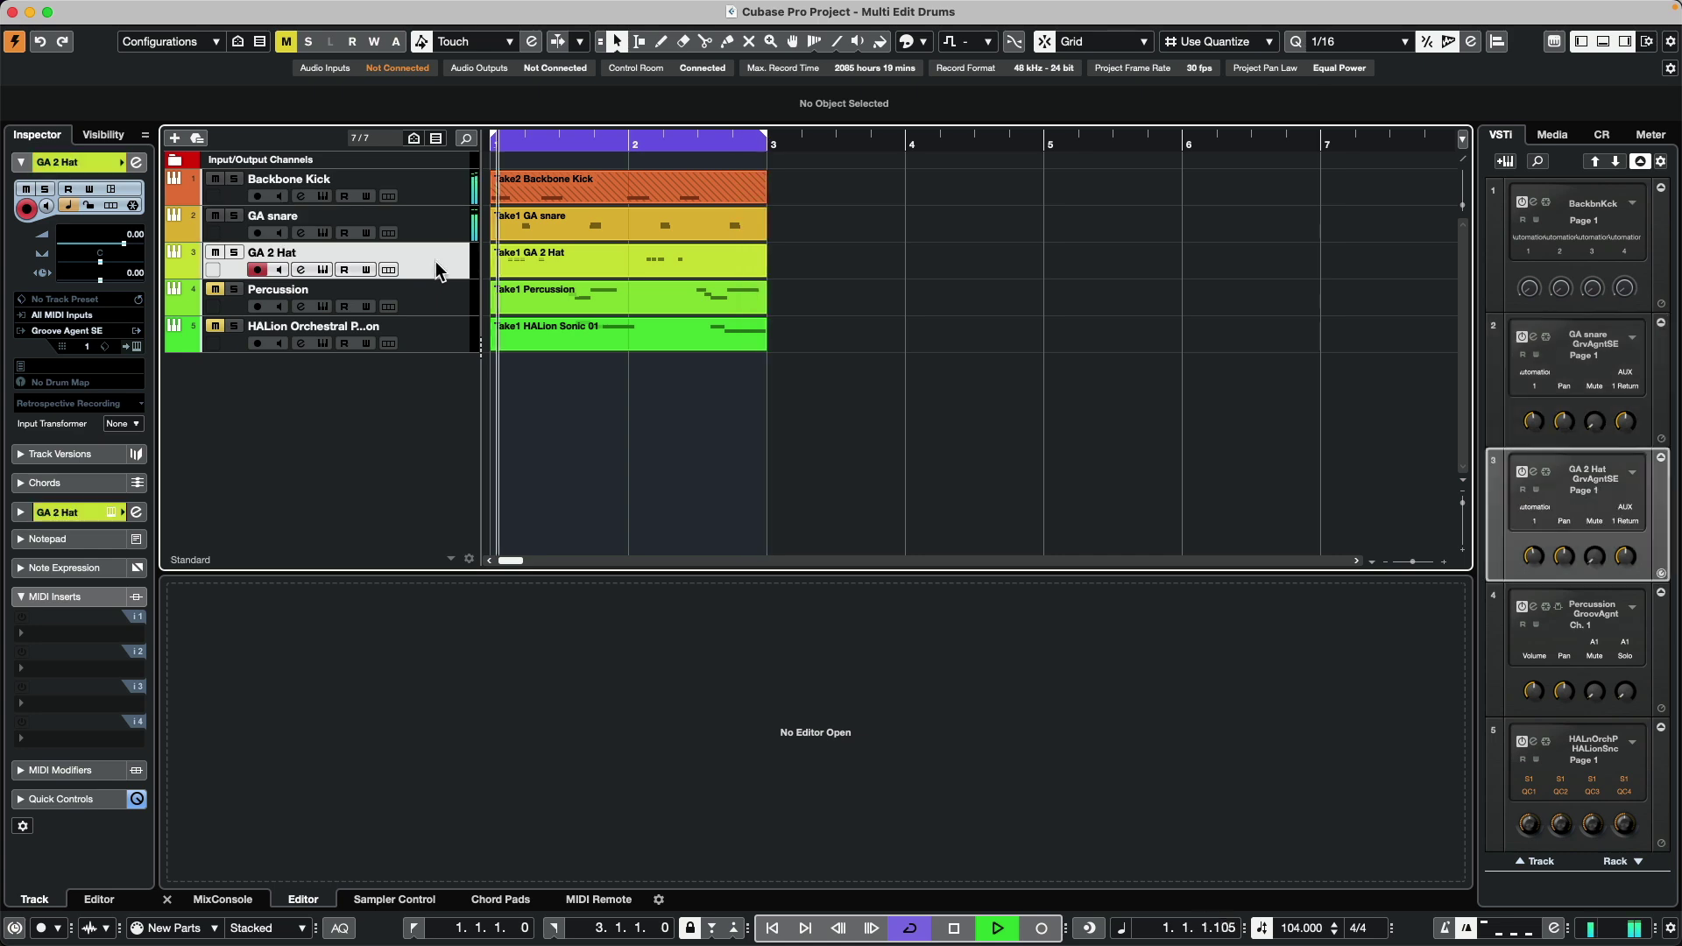
left_click(324, 270)
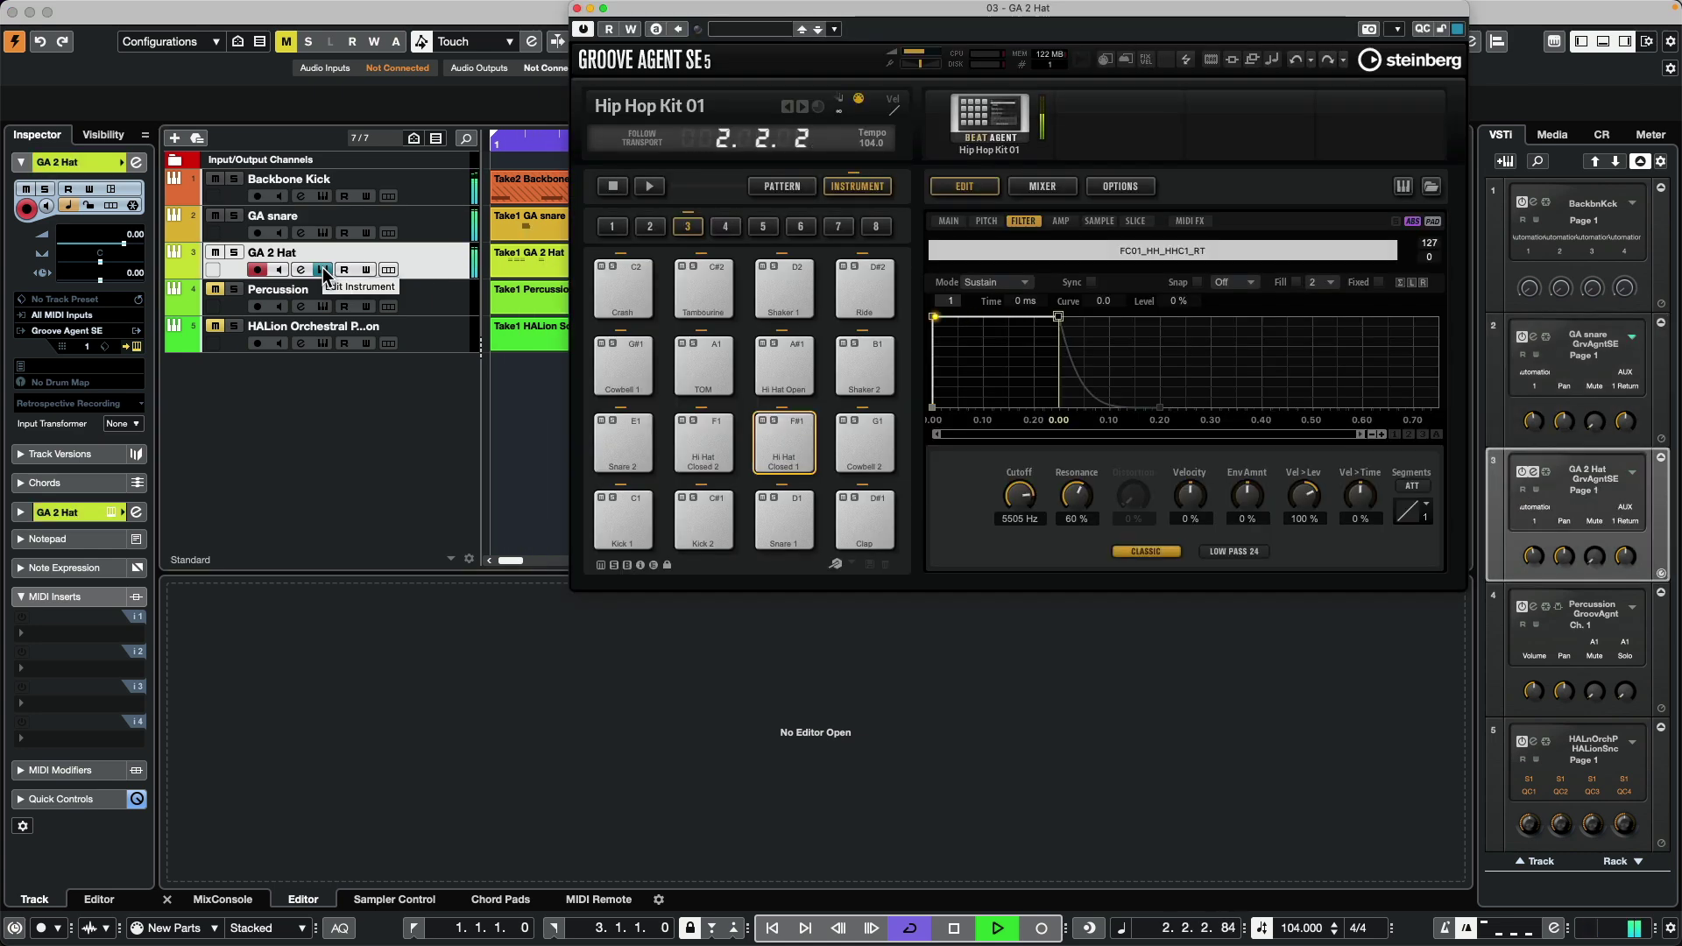
left_click(323, 270)
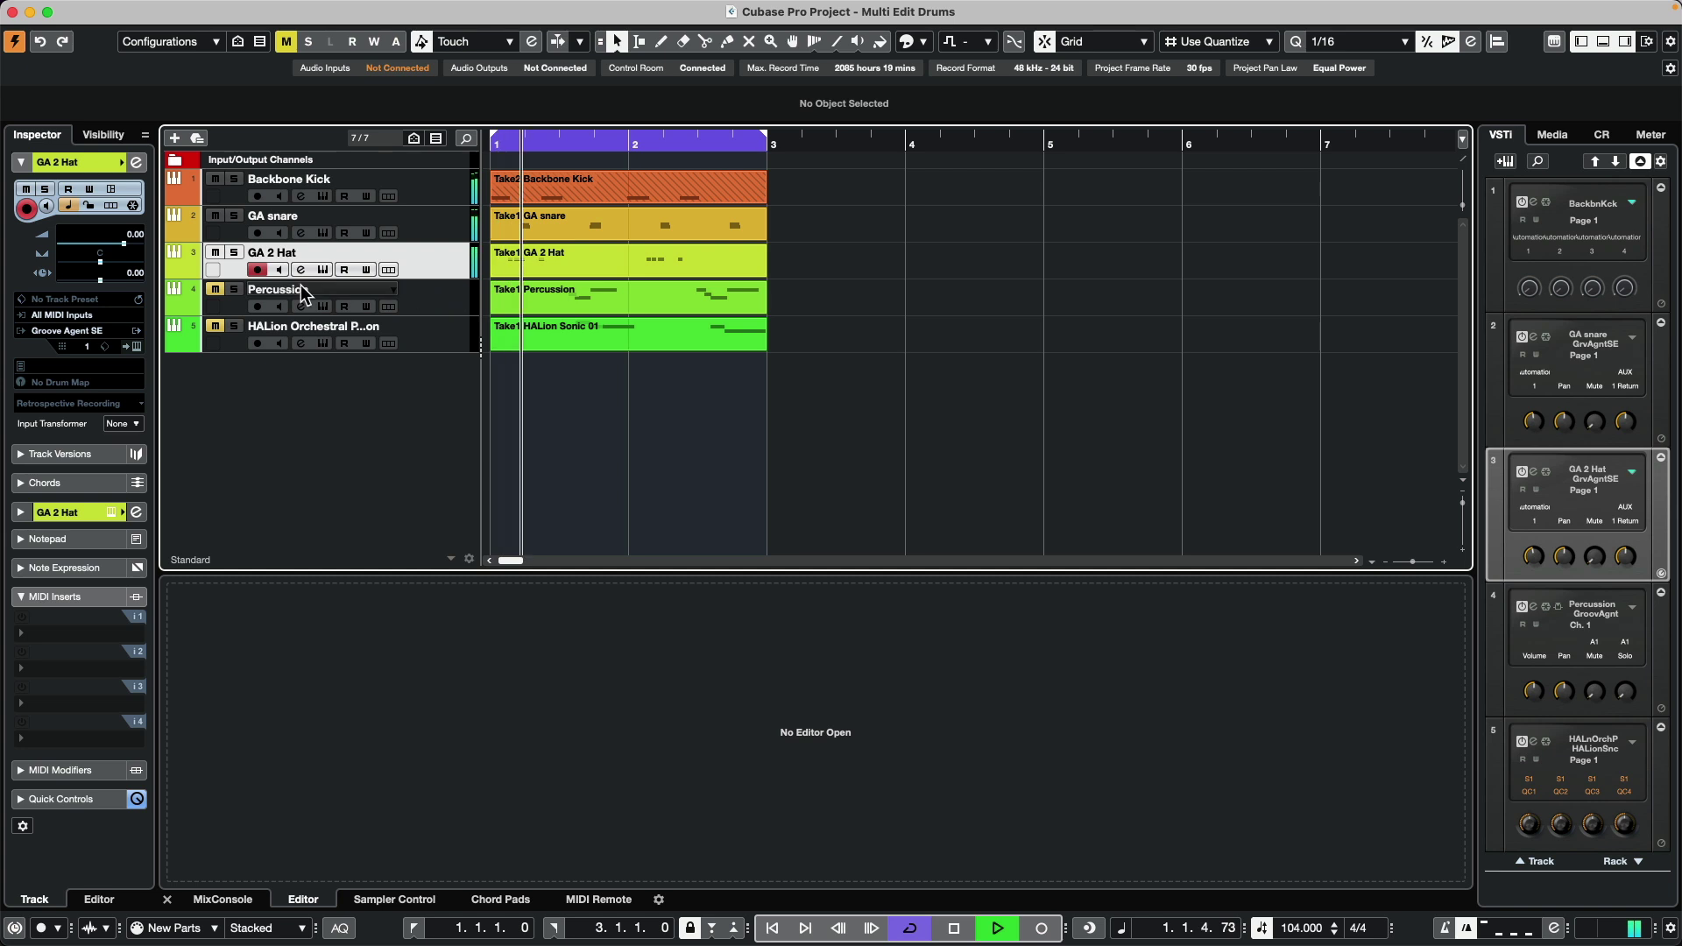
left_click(444, 305)
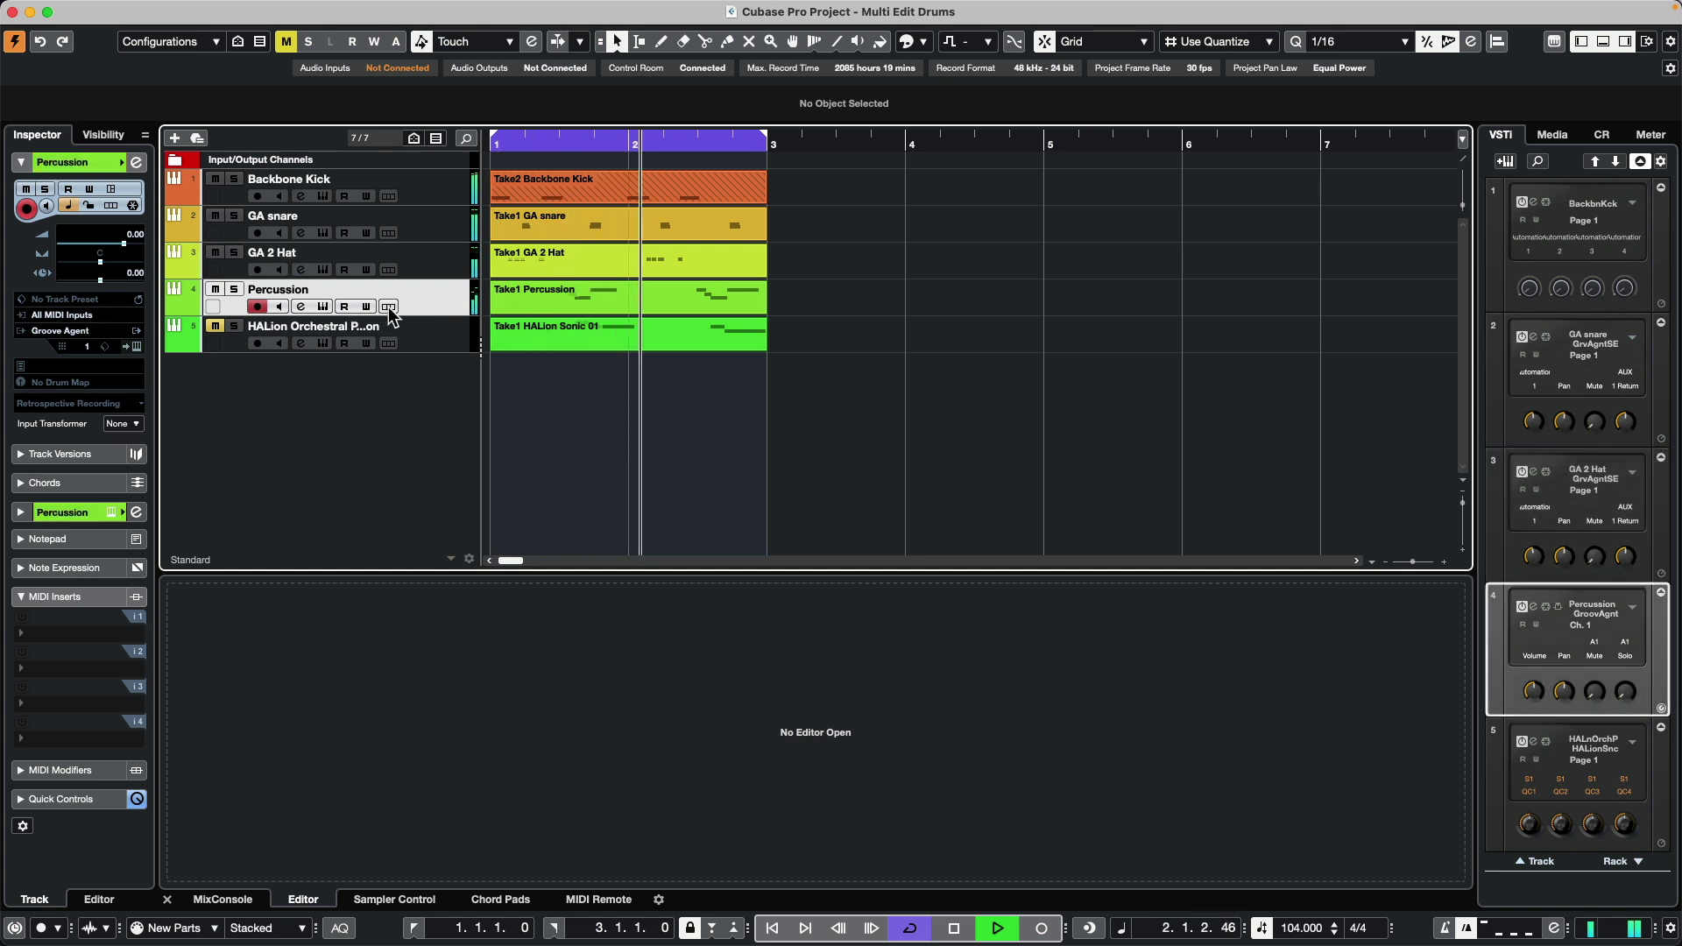
left_click(322, 307)
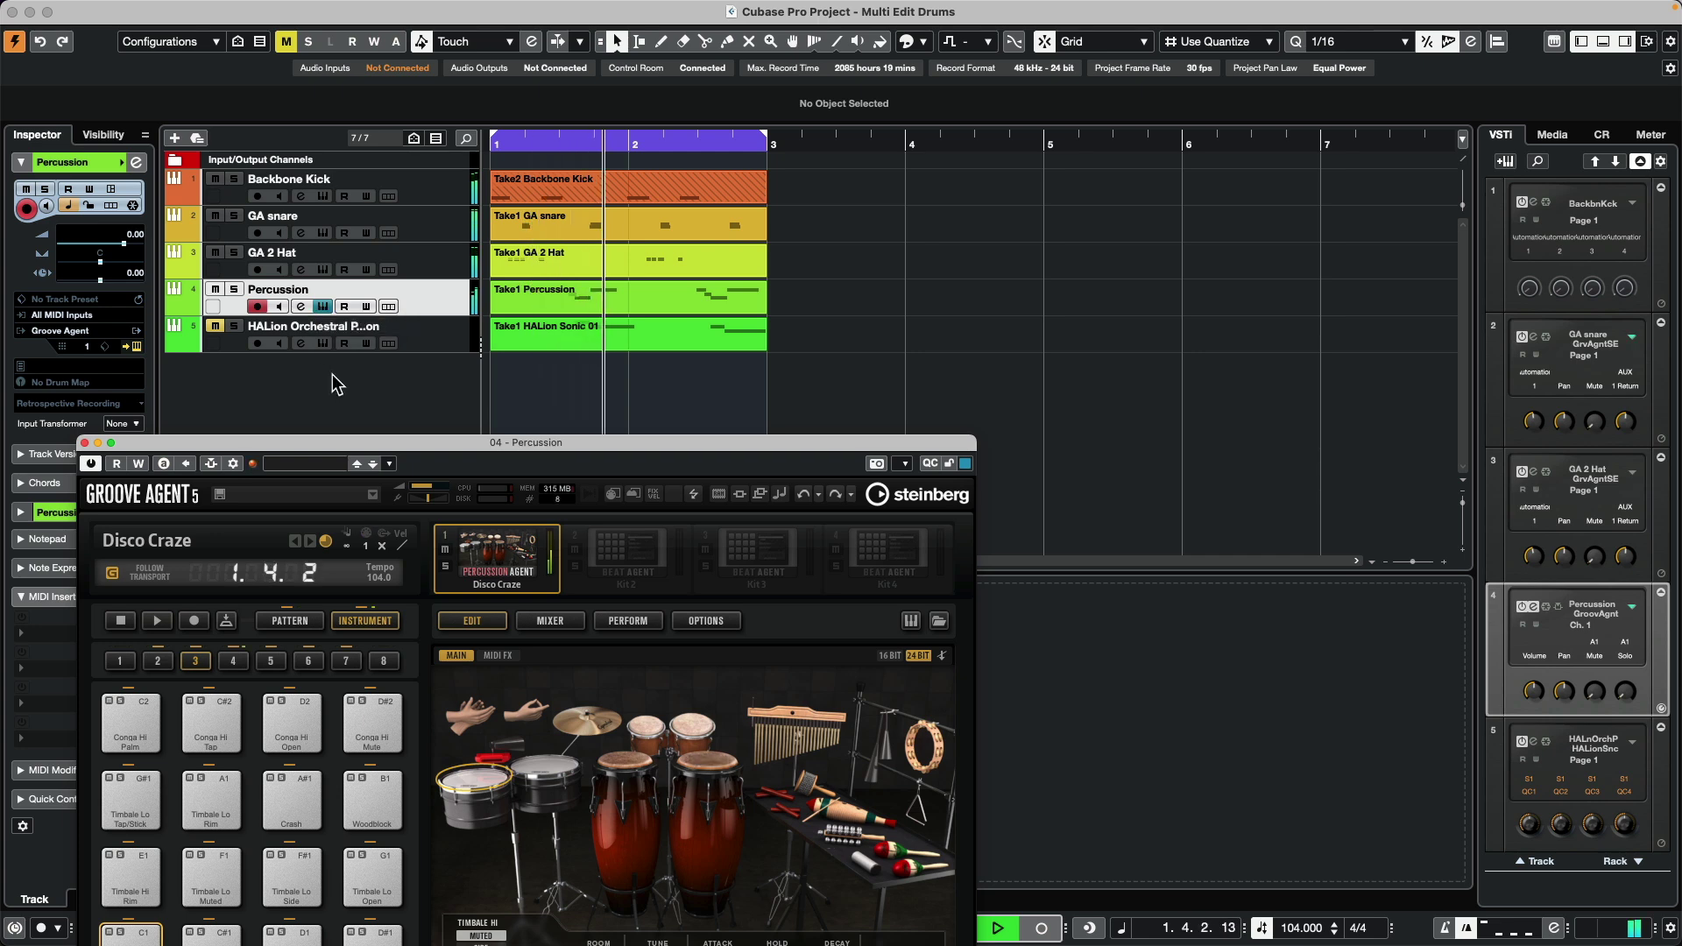
left_click(84, 442)
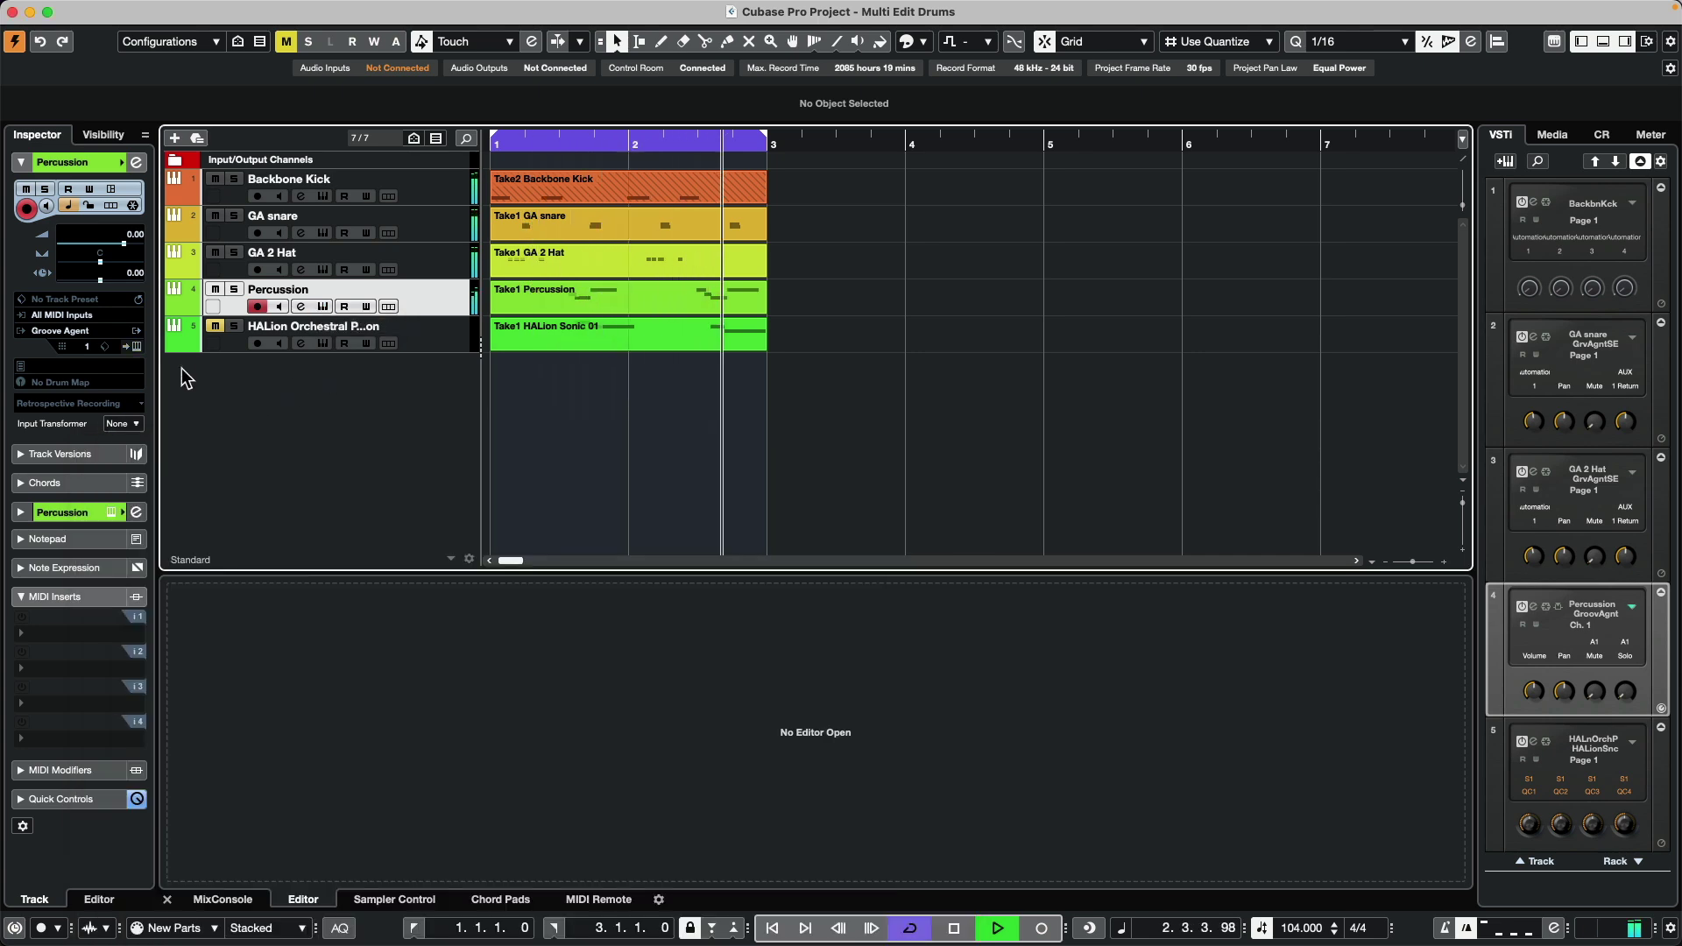
left_click(443, 337)
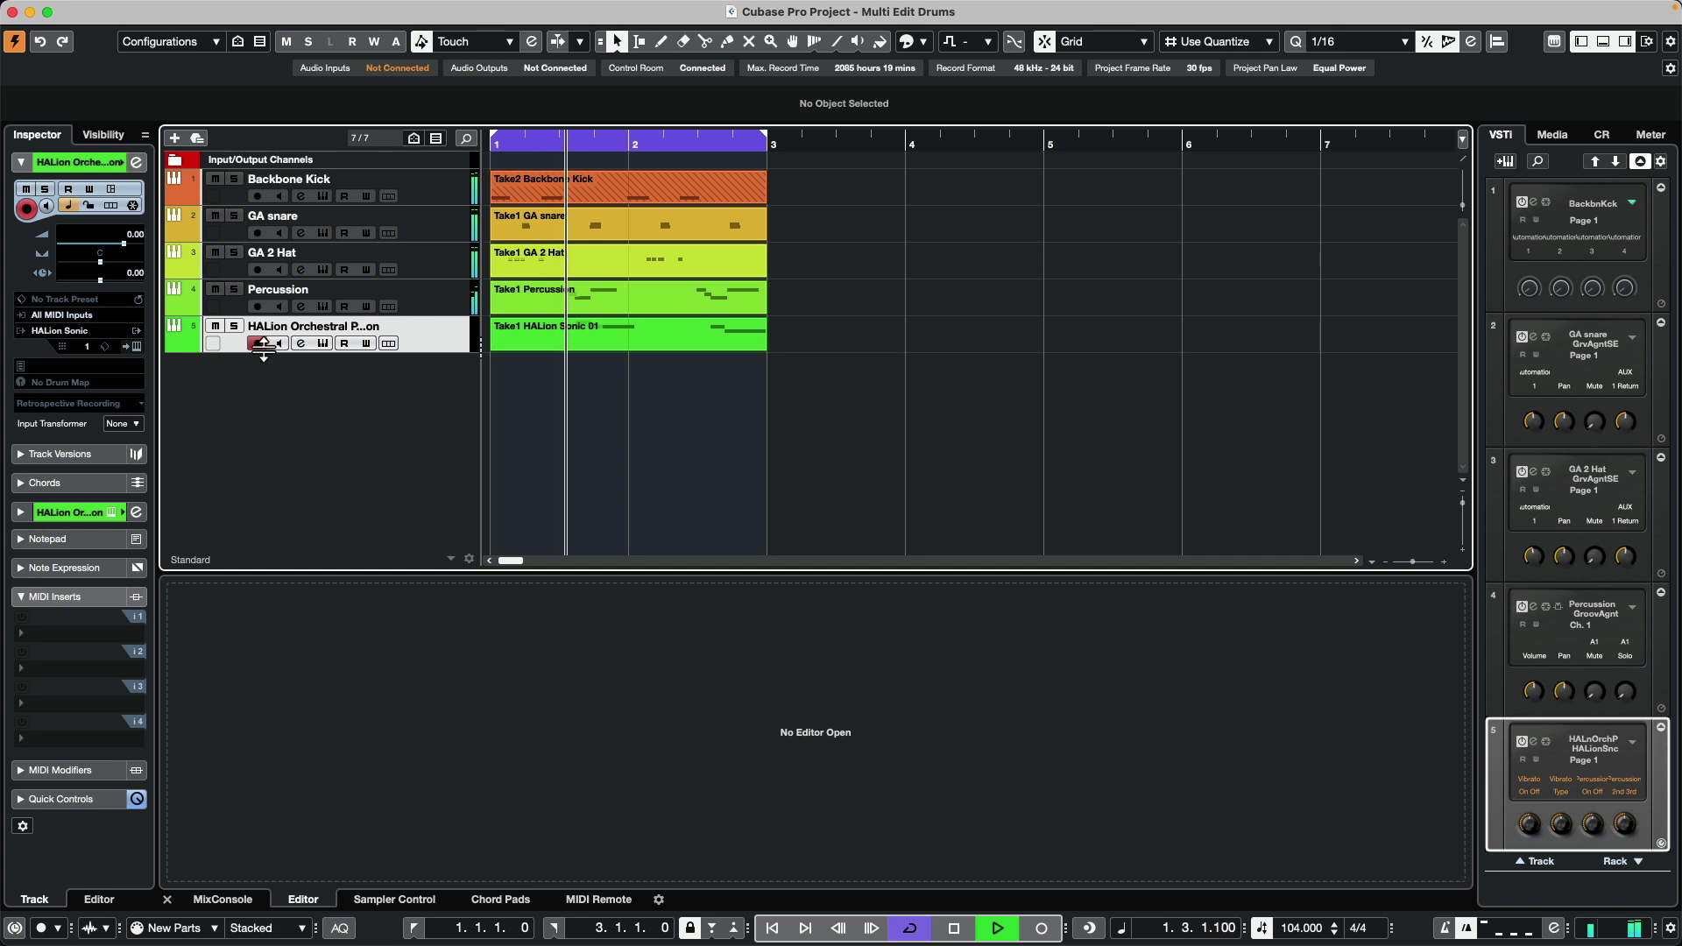
left_click(324, 343)
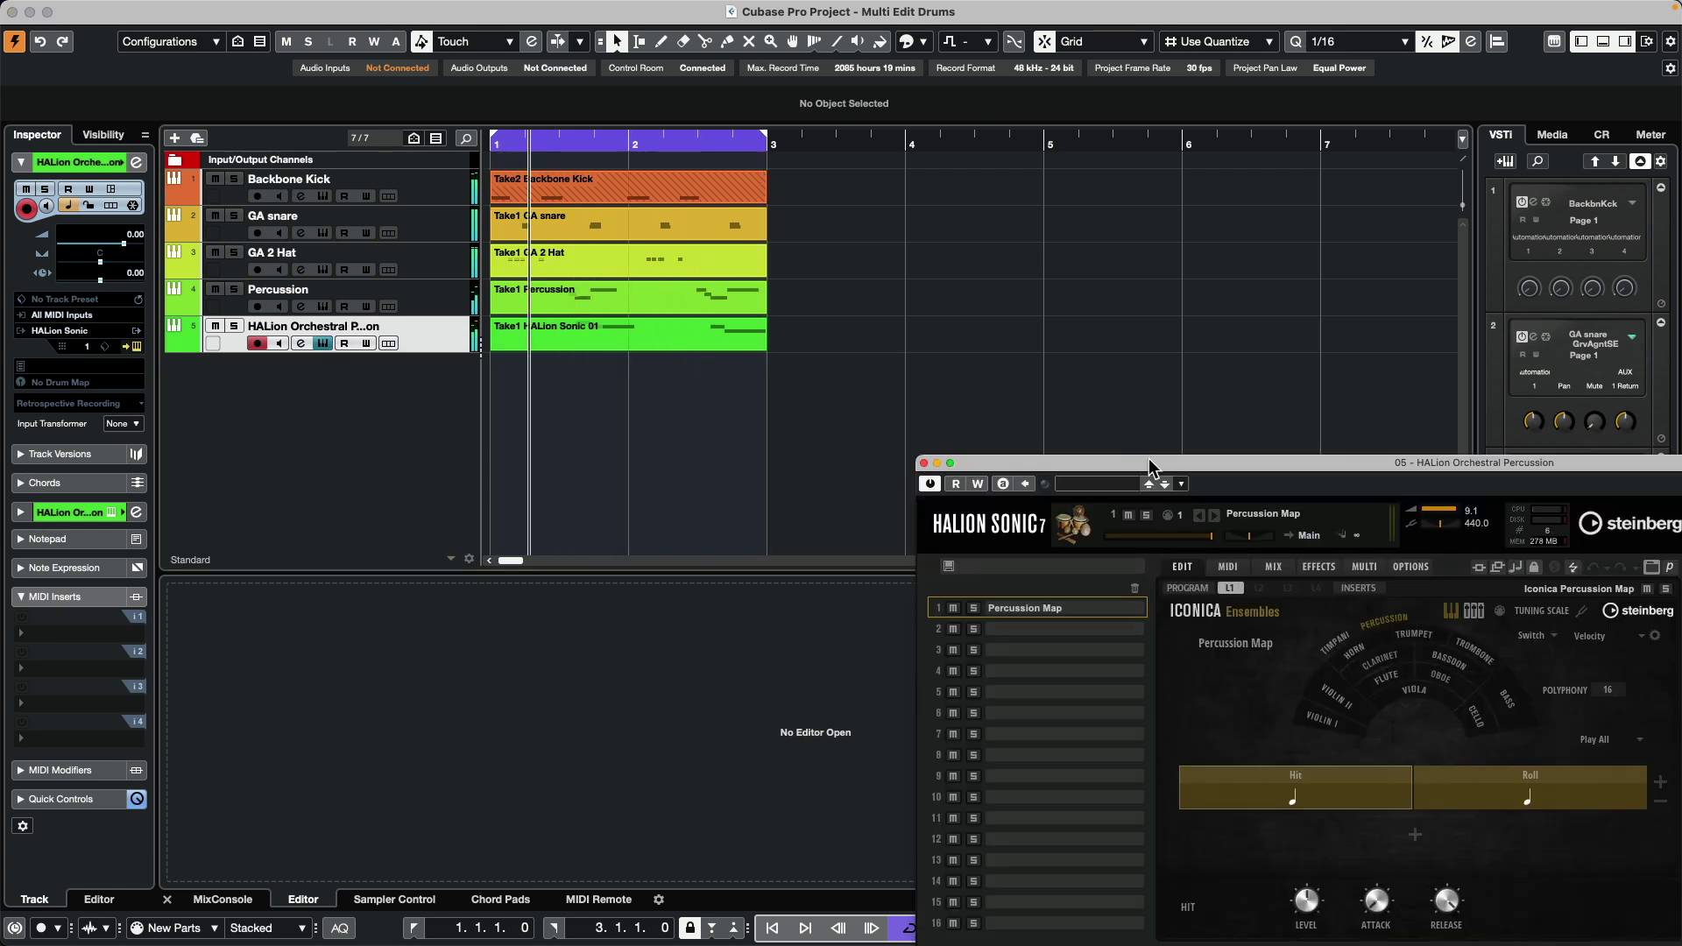
mouse_move(1145, 452)
left_mouse_down()
mouse_move(1101, 397)
mouse_move(1142, 463)
left_mouse_up()
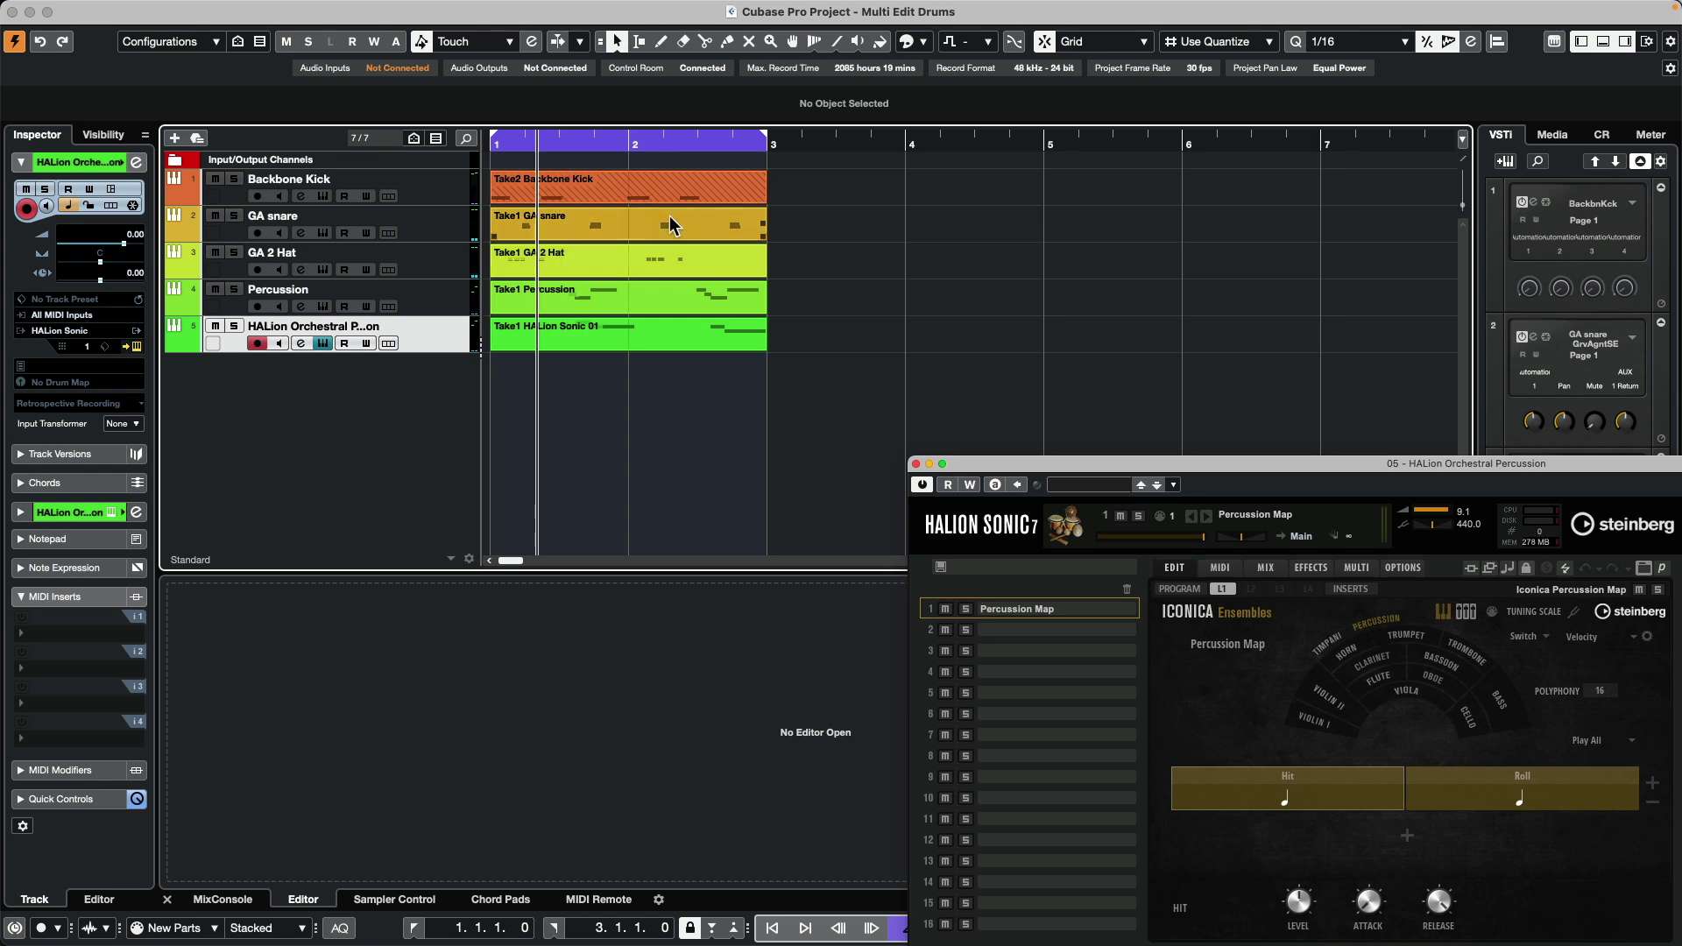
left_click(916, 465)
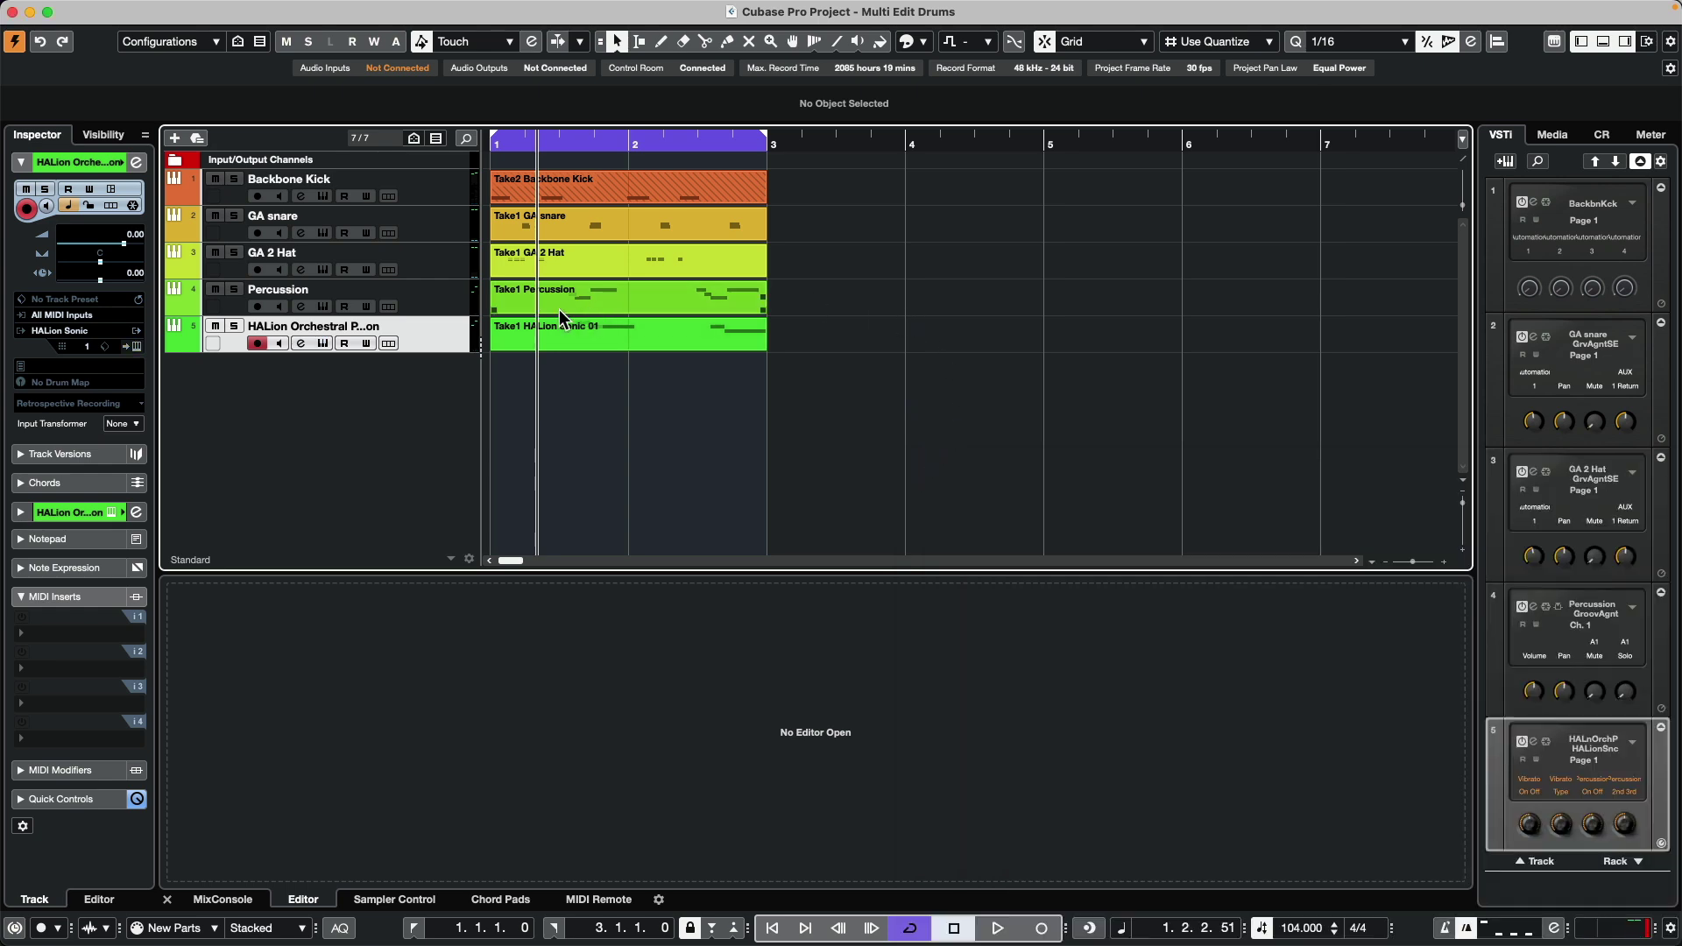
Add a MIDI track, MIDI 01, and show its Drum Map choices in the Inspector.
left_click(174, 138)
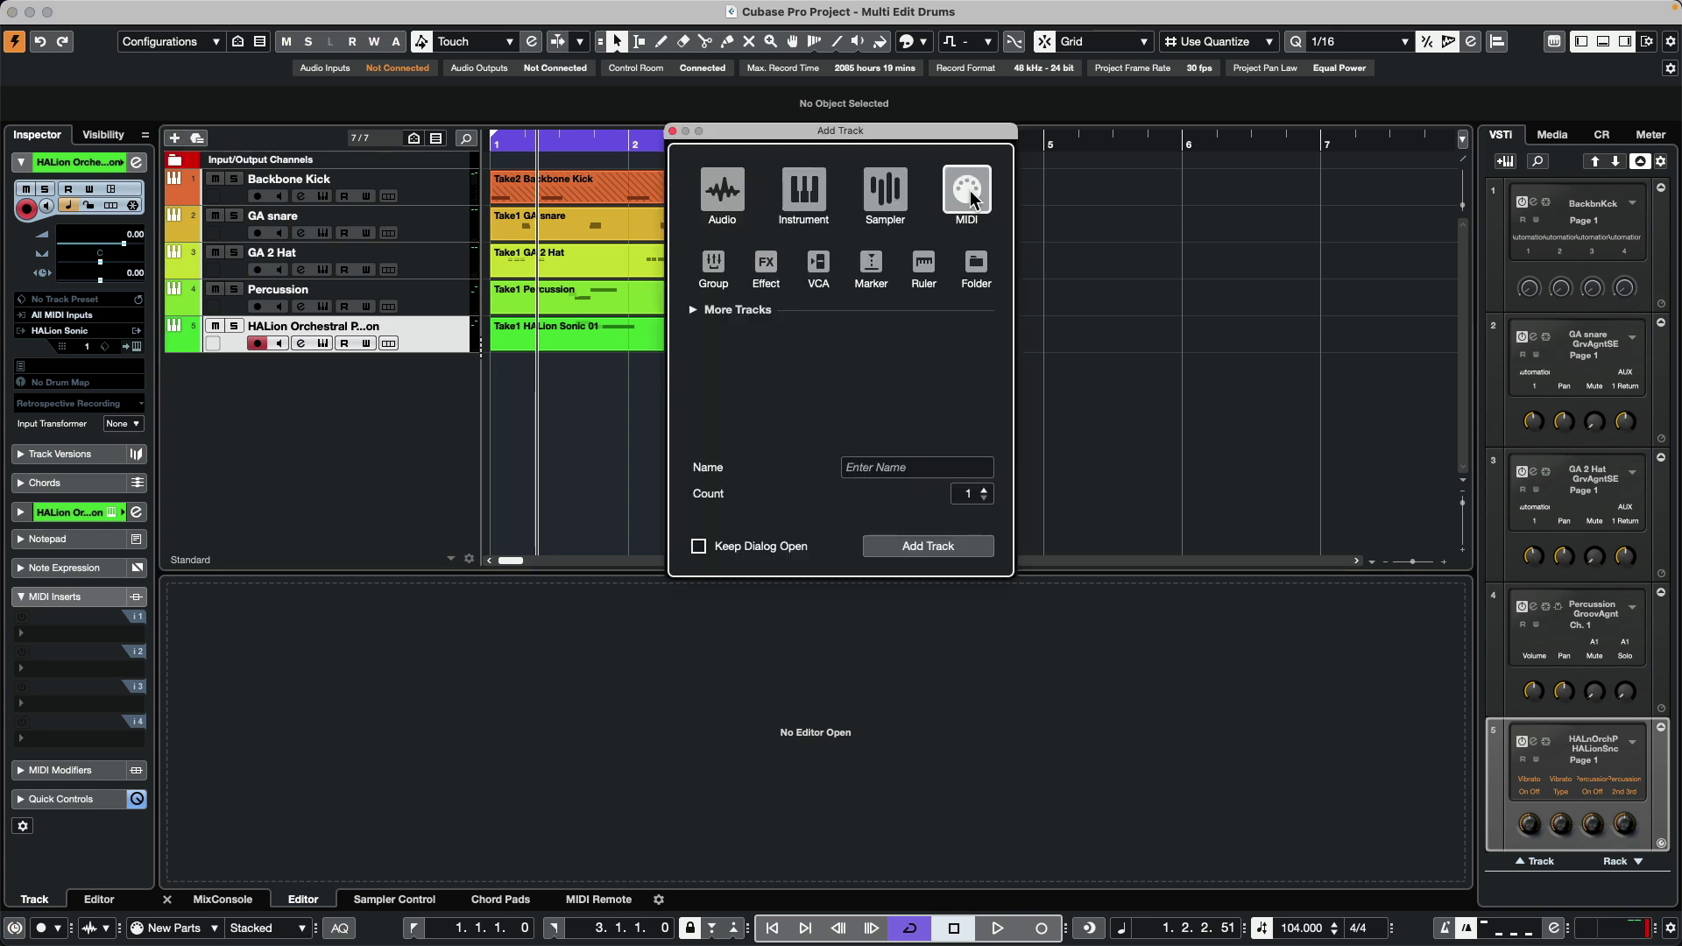
left_click(927, 546)
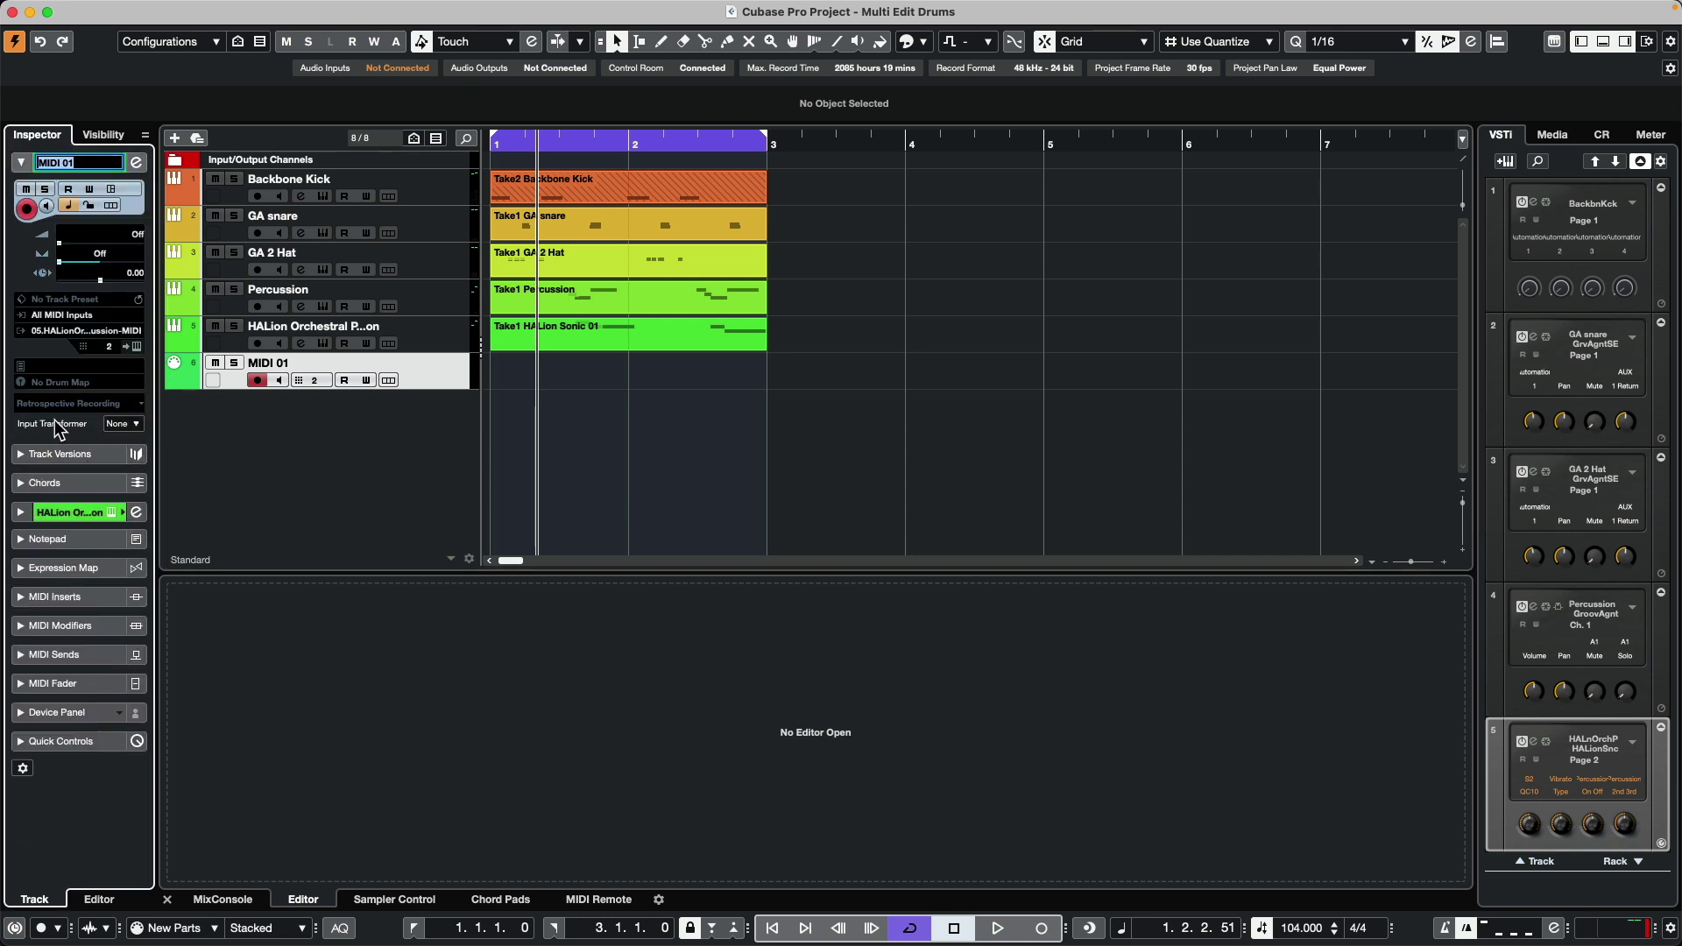
left_click(74, 386)
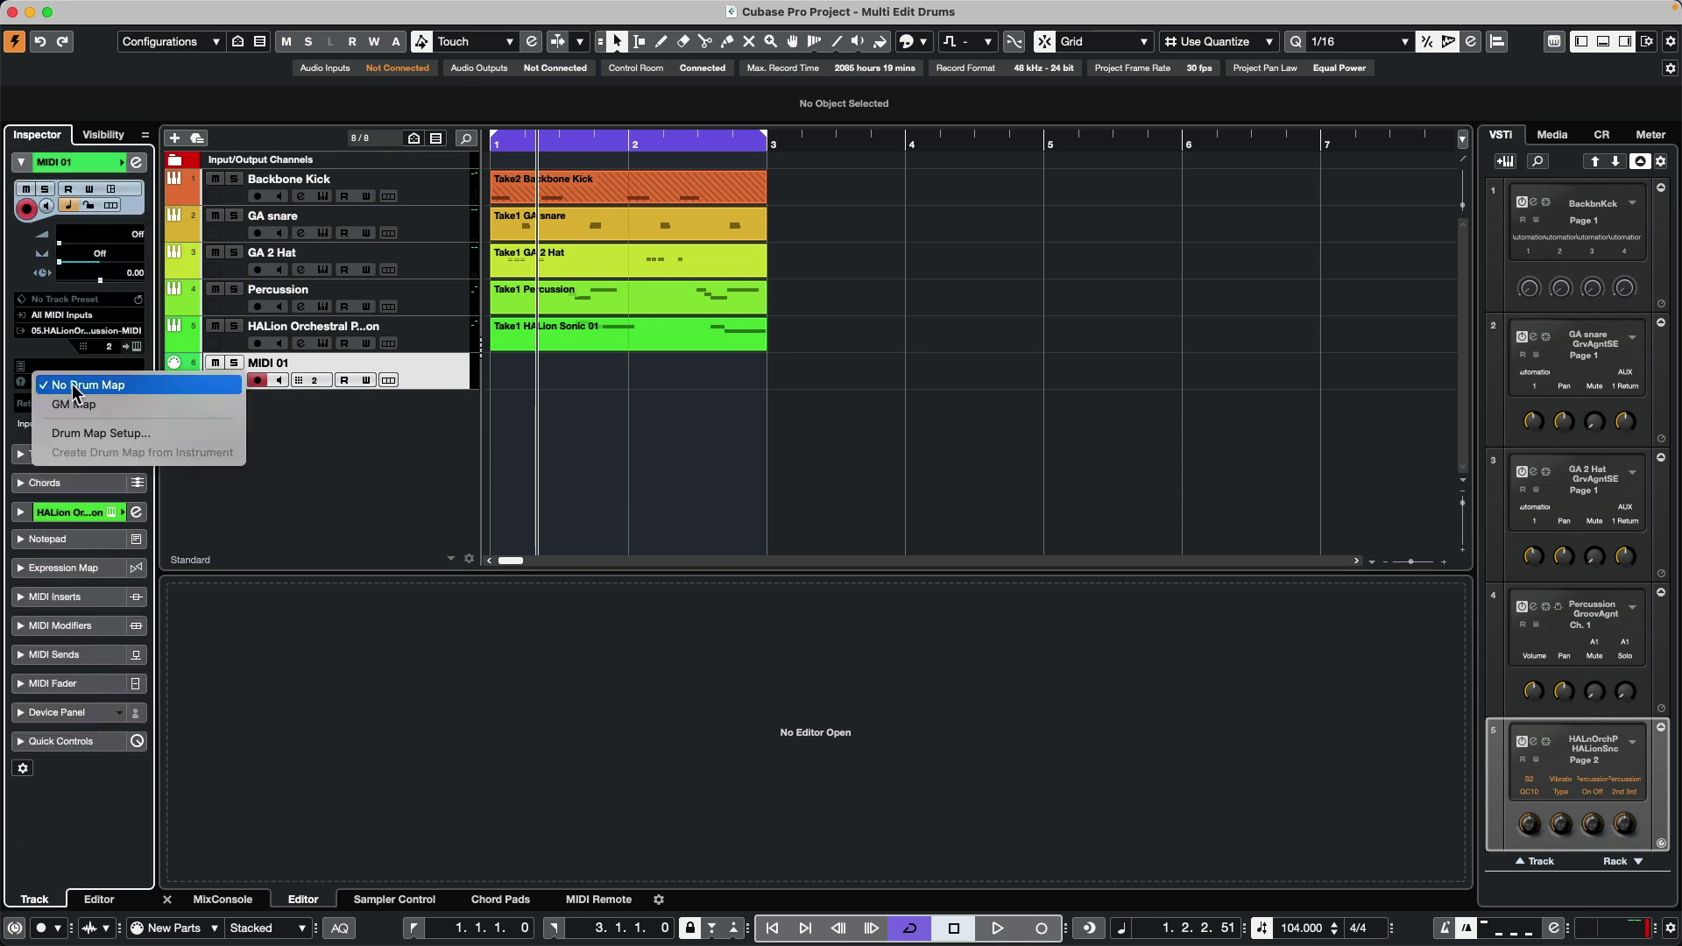
Create a new empty drum map named 'Multi' in Drum Map Setup.
left_click(96, 435)
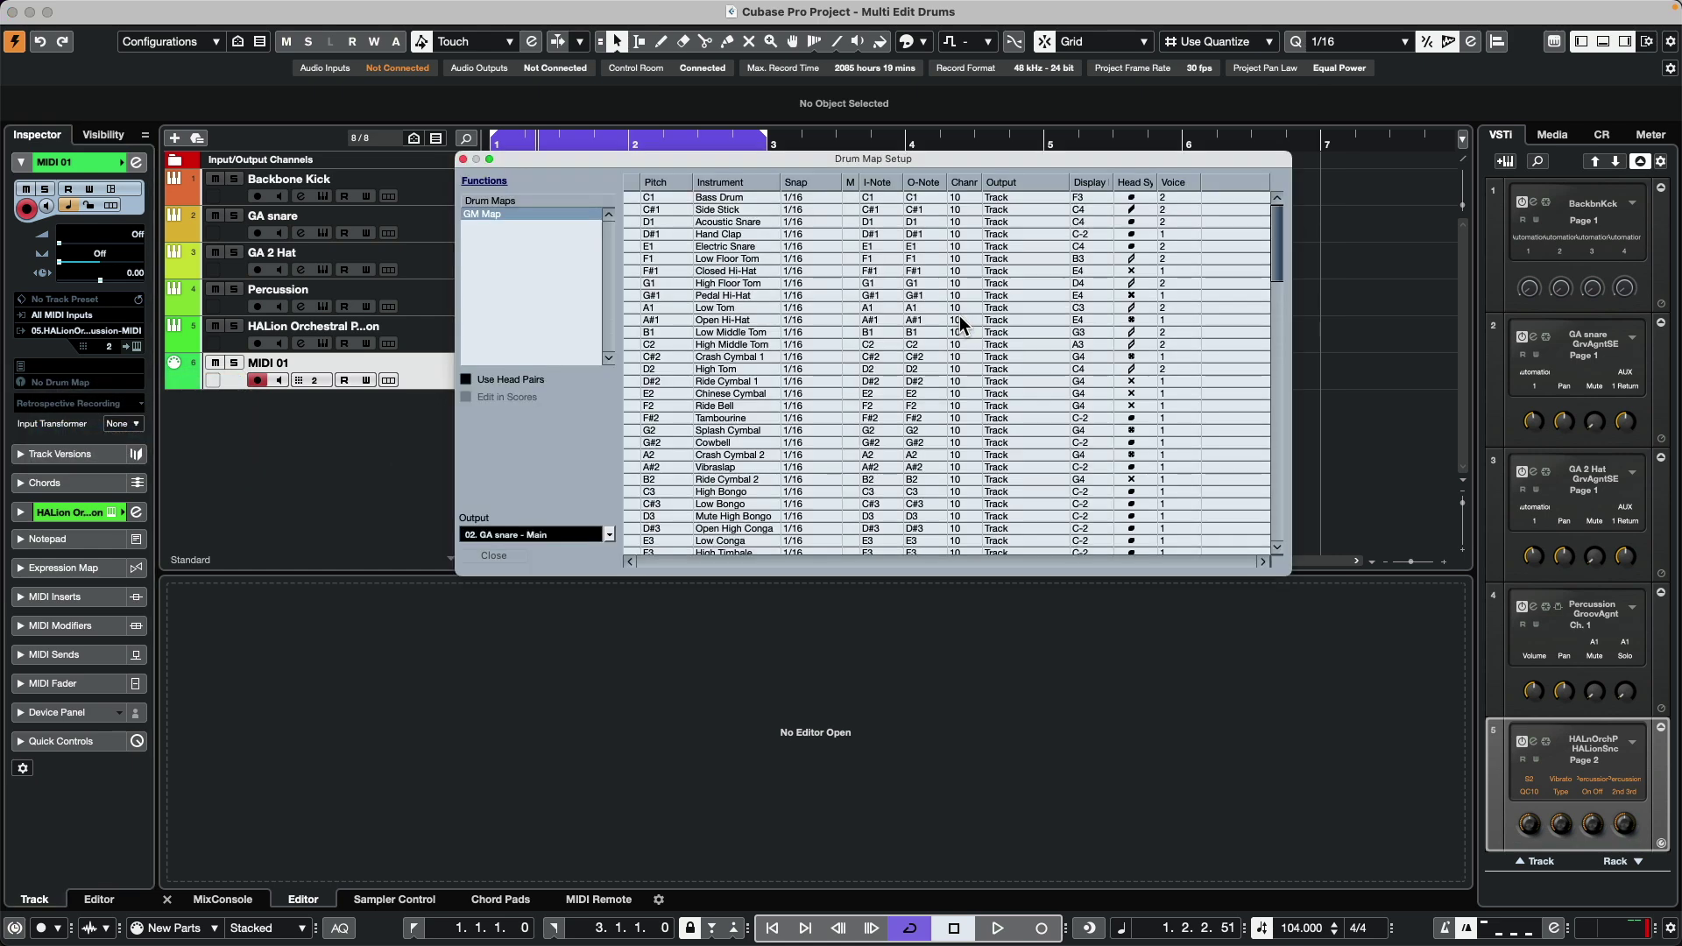
left_click(484, 181)
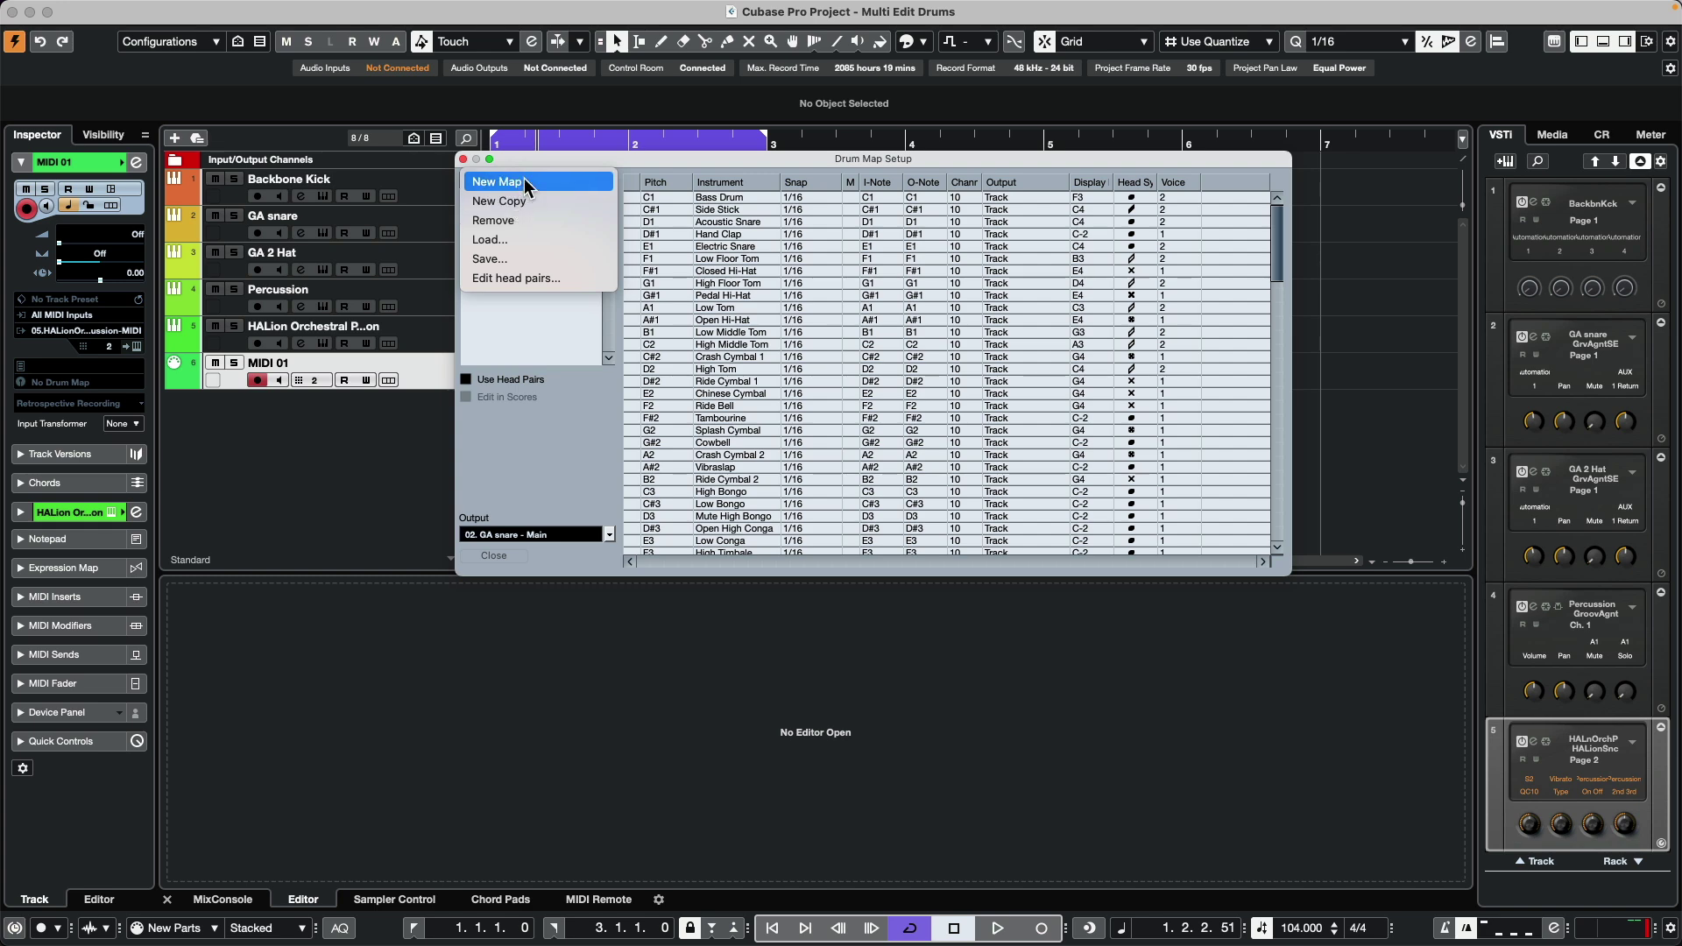
left_click(524, 181)
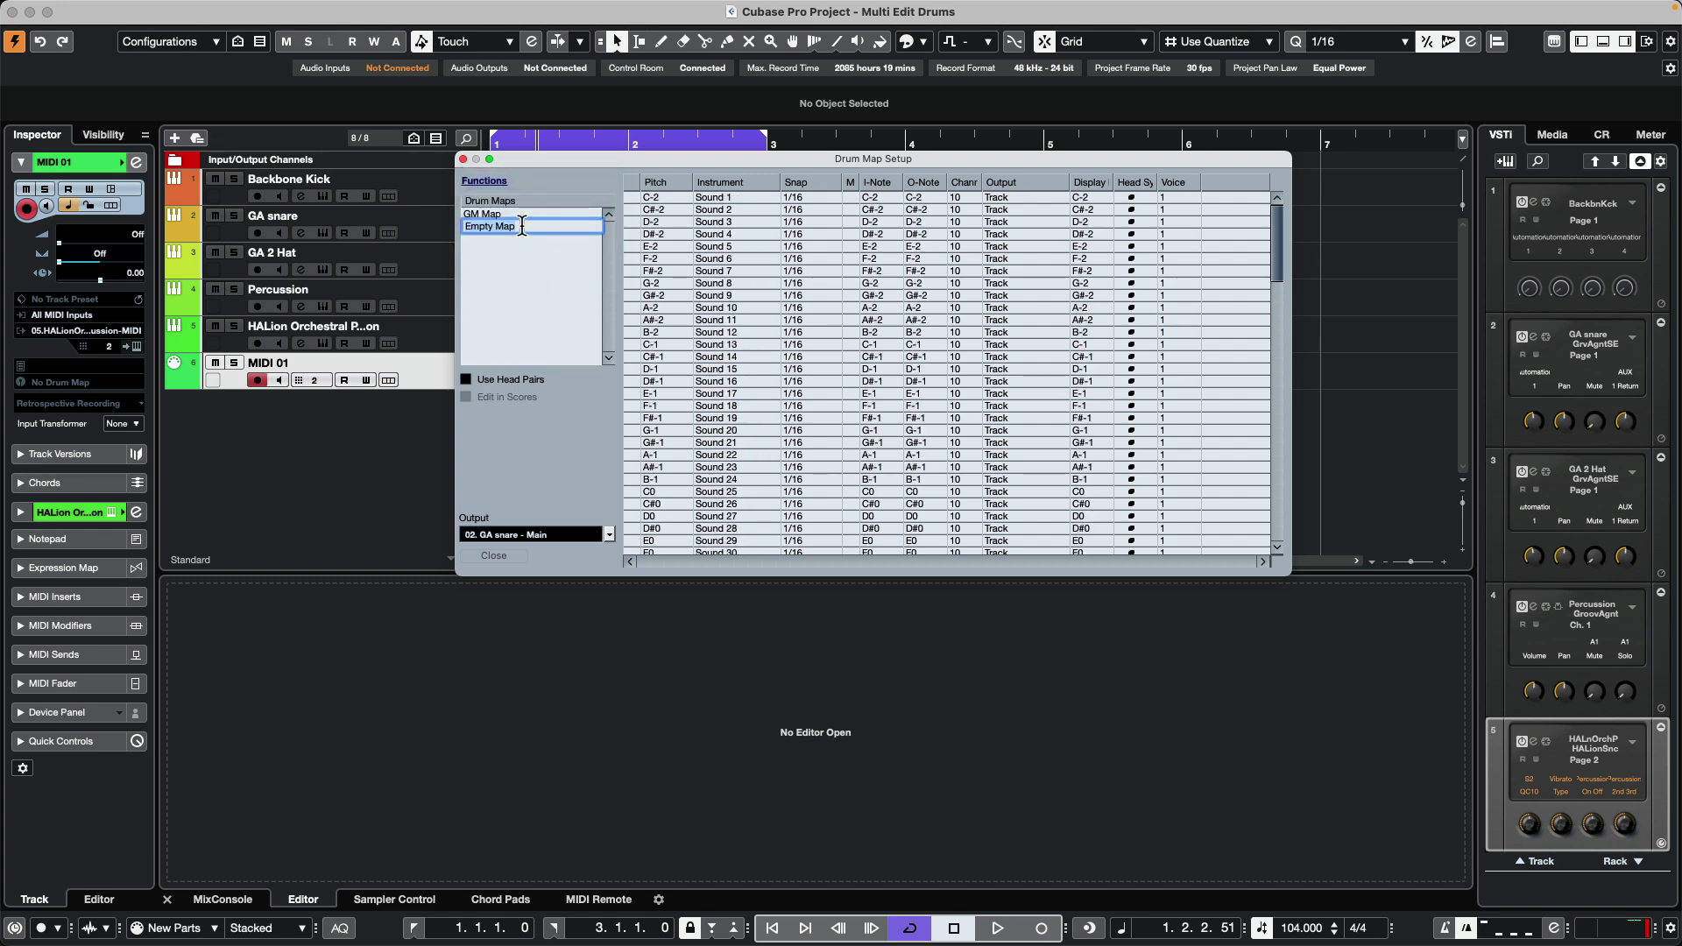
type("Multi")
key("Return")
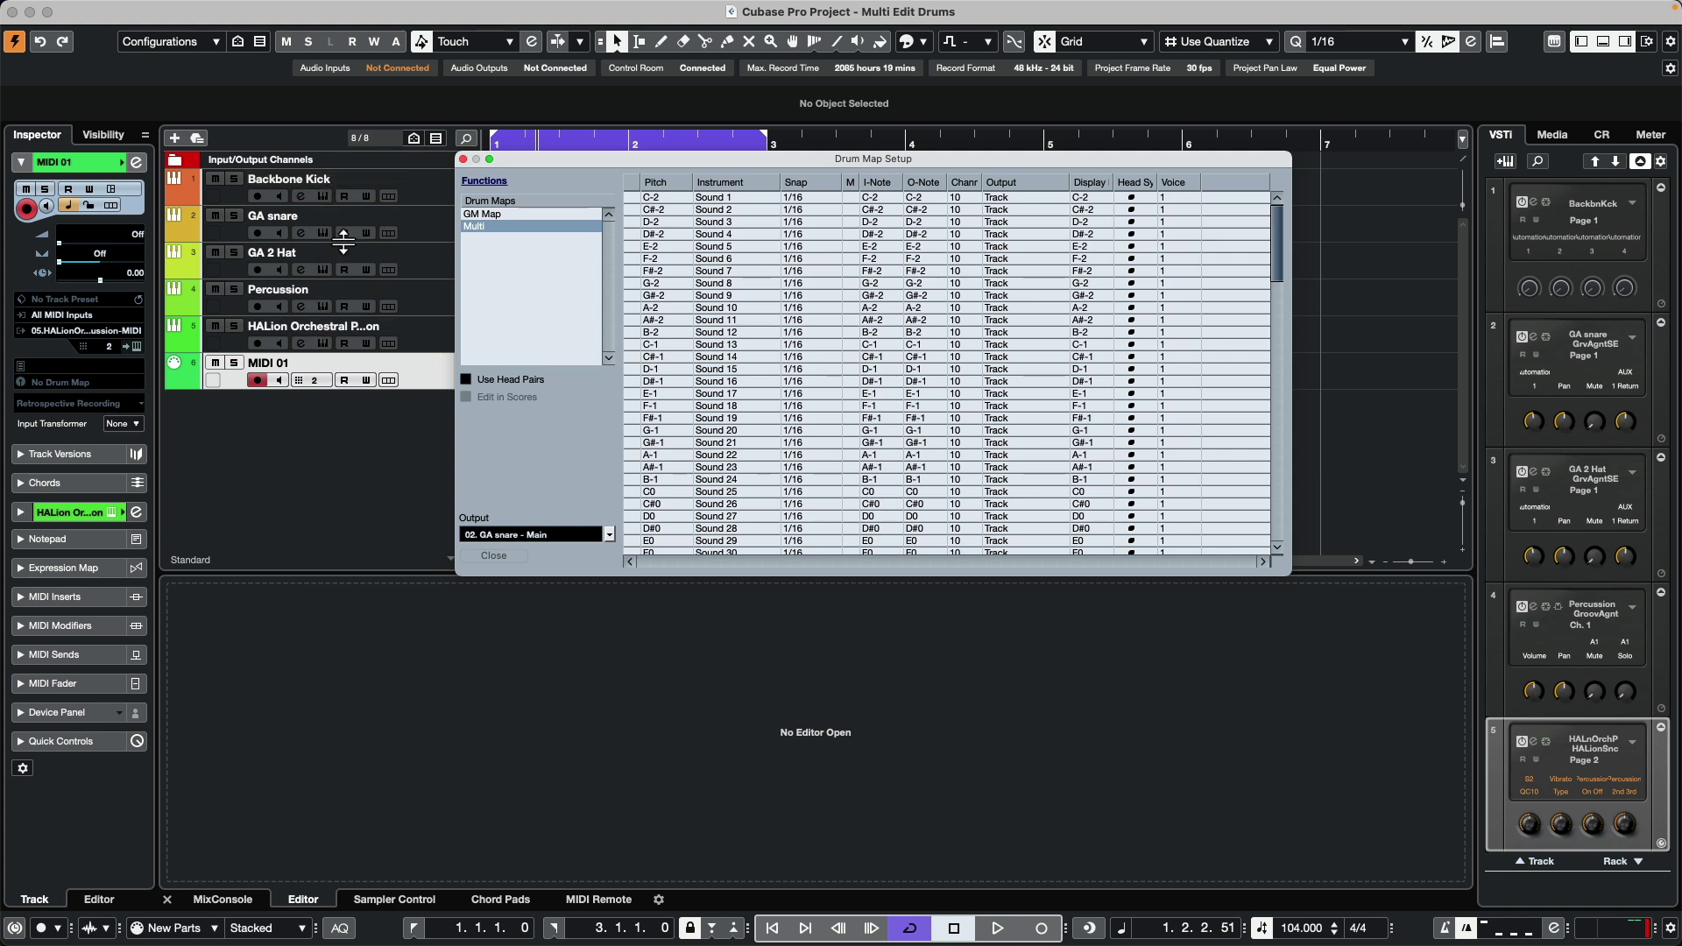
Set every sound in the Multi map to MIDI channel 1 and close the setup.
left_click(967, 193)
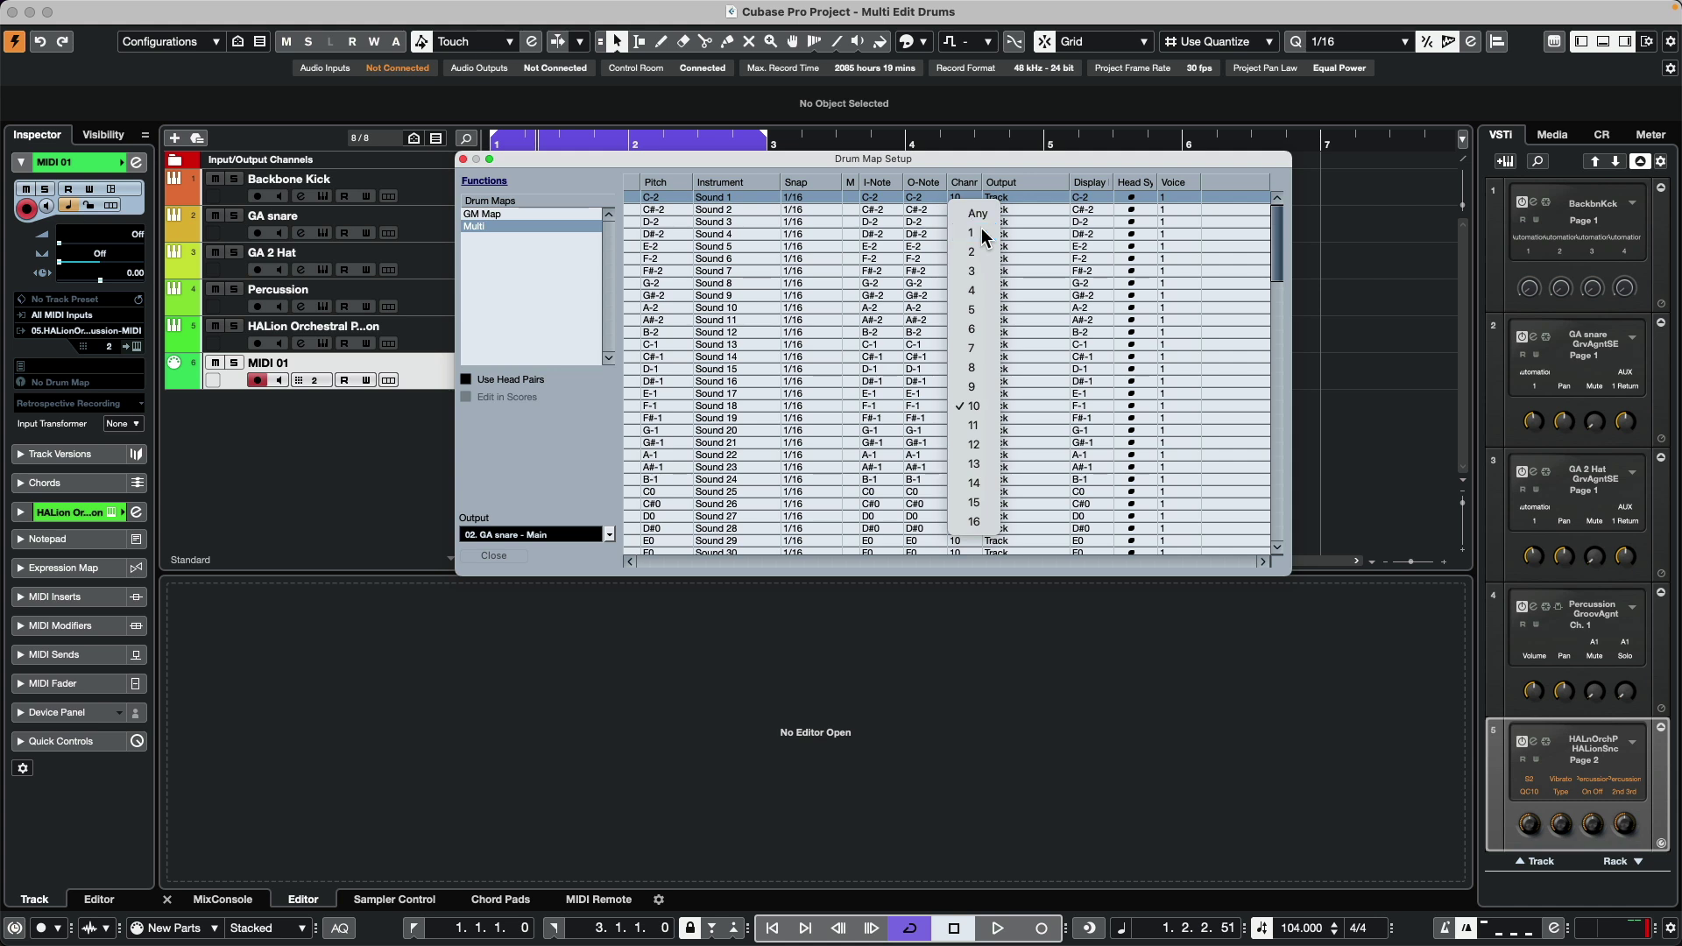
left_click(981, 231)
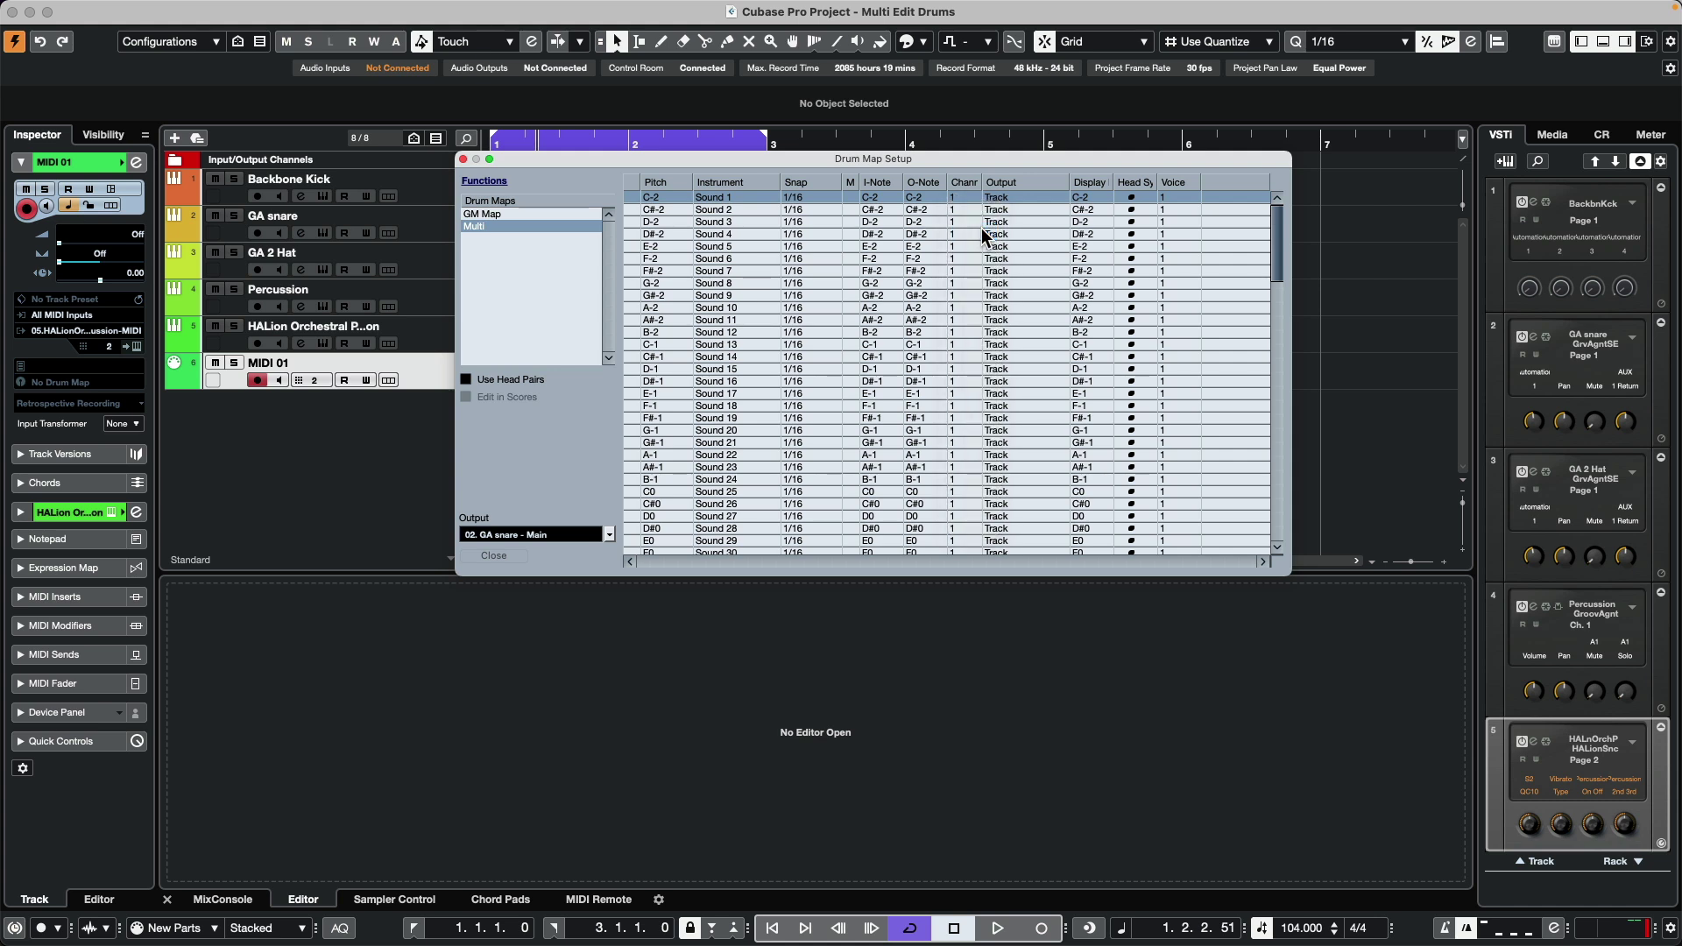
left_click(463, 160)
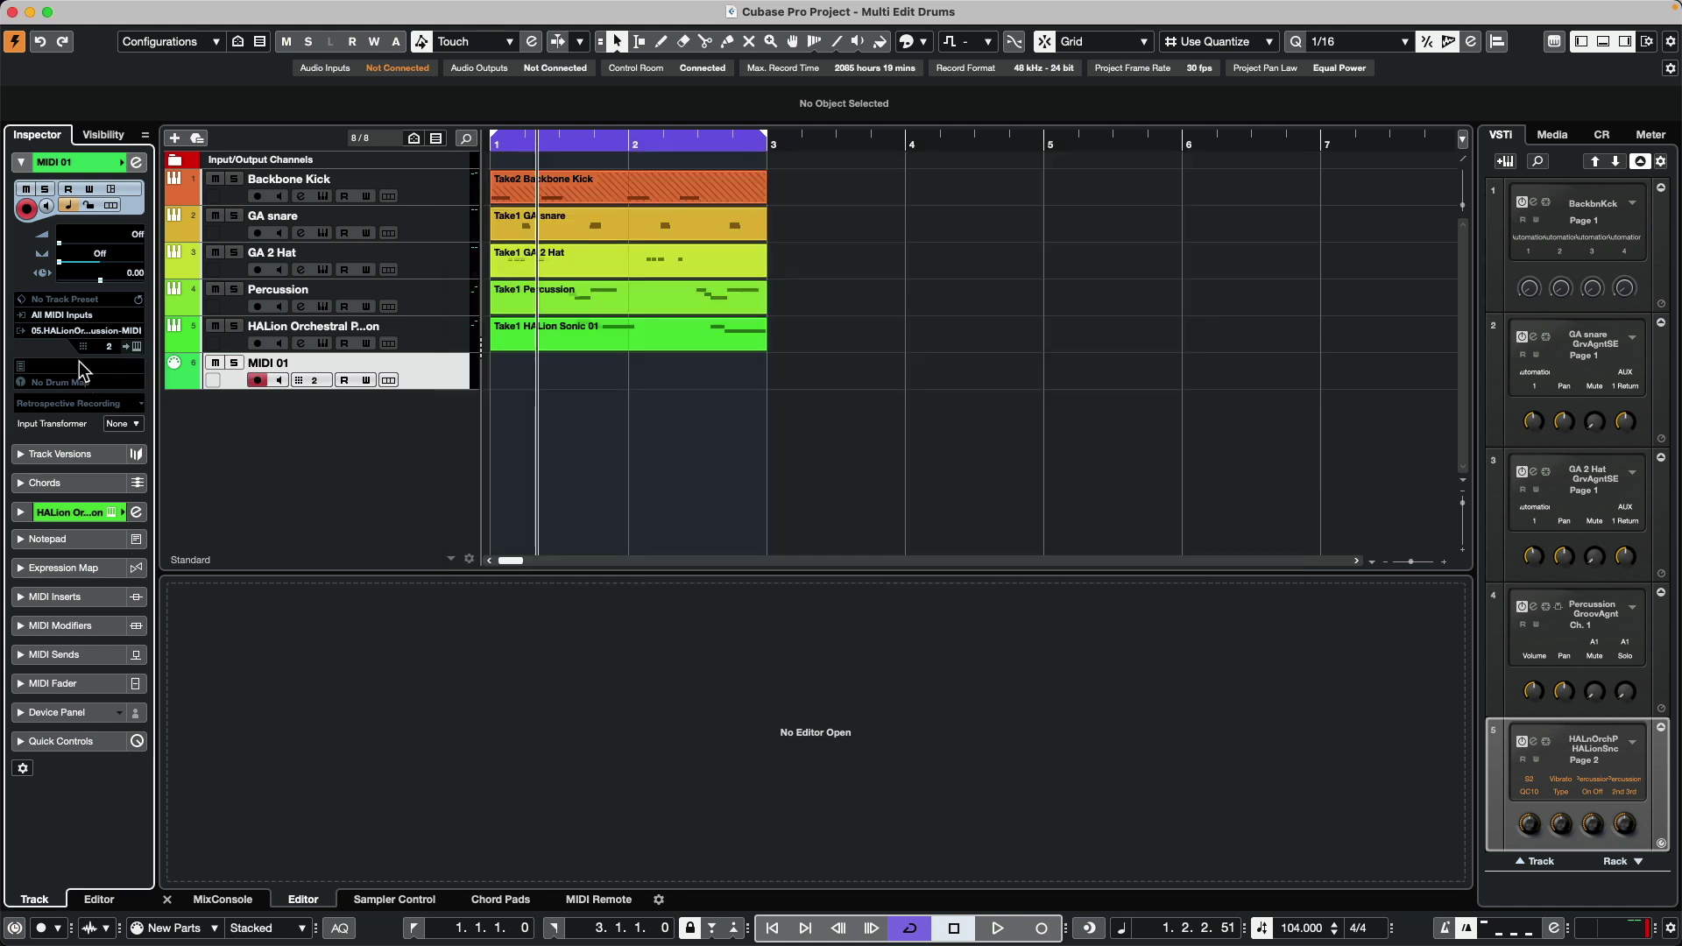
Assign the Multi drum map to MIDI 01 and open a new two-bar part in the Drum Editor.
left_click(70, 383)
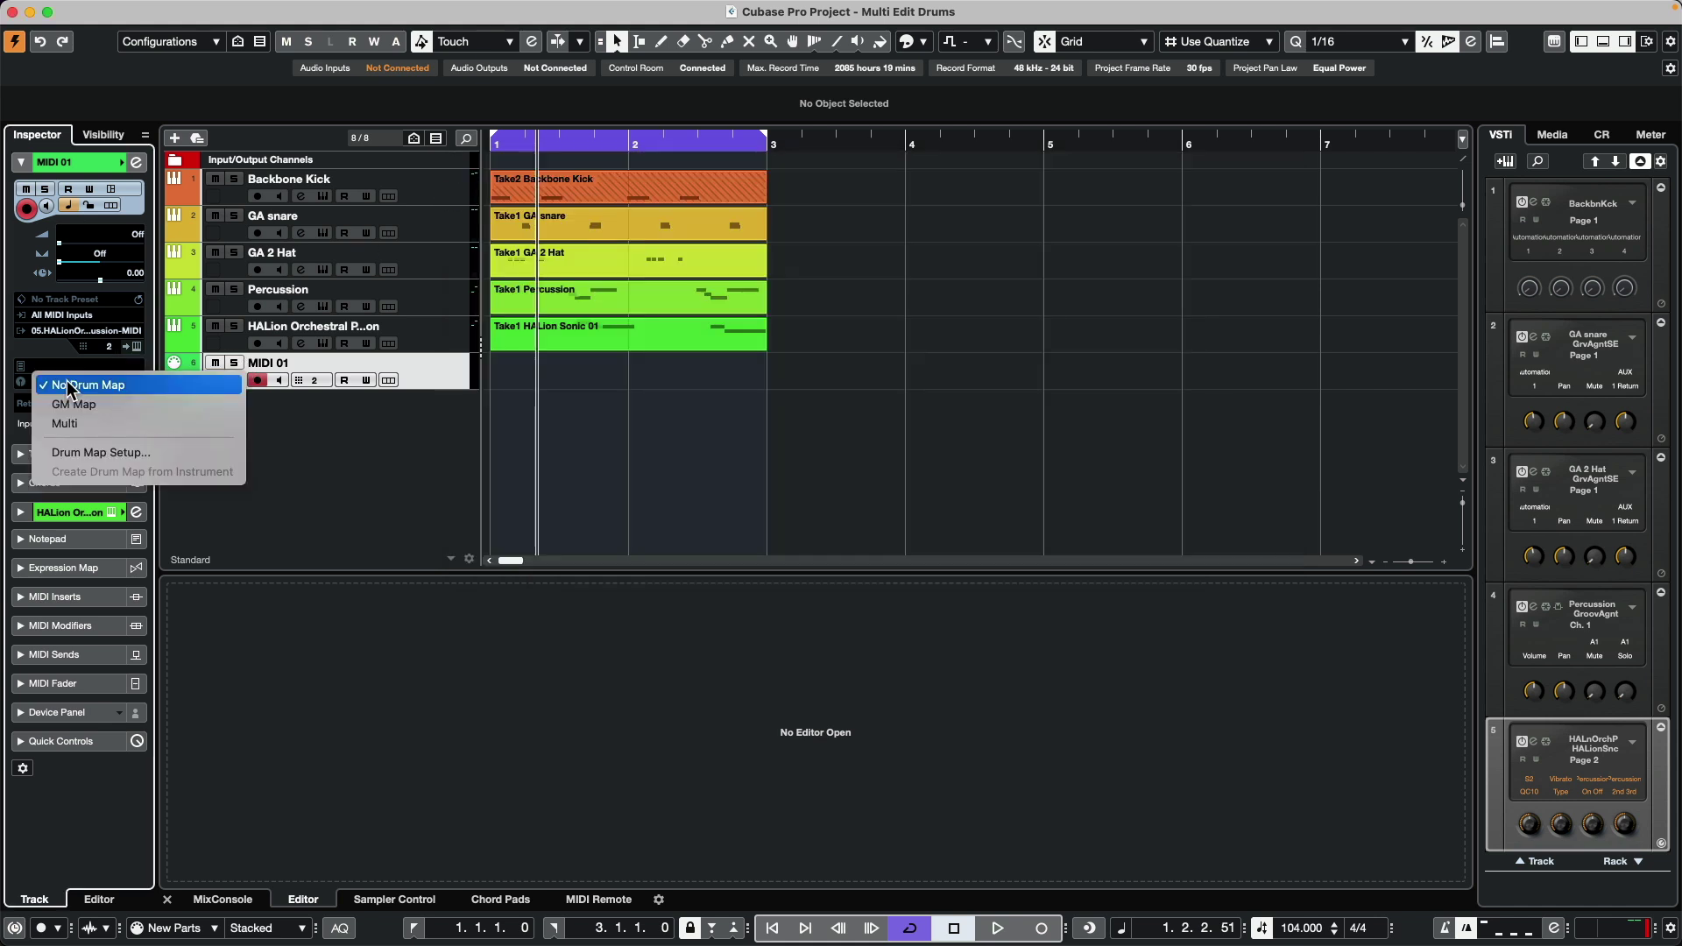
left_click(110, 425)
double_click(592, 373)
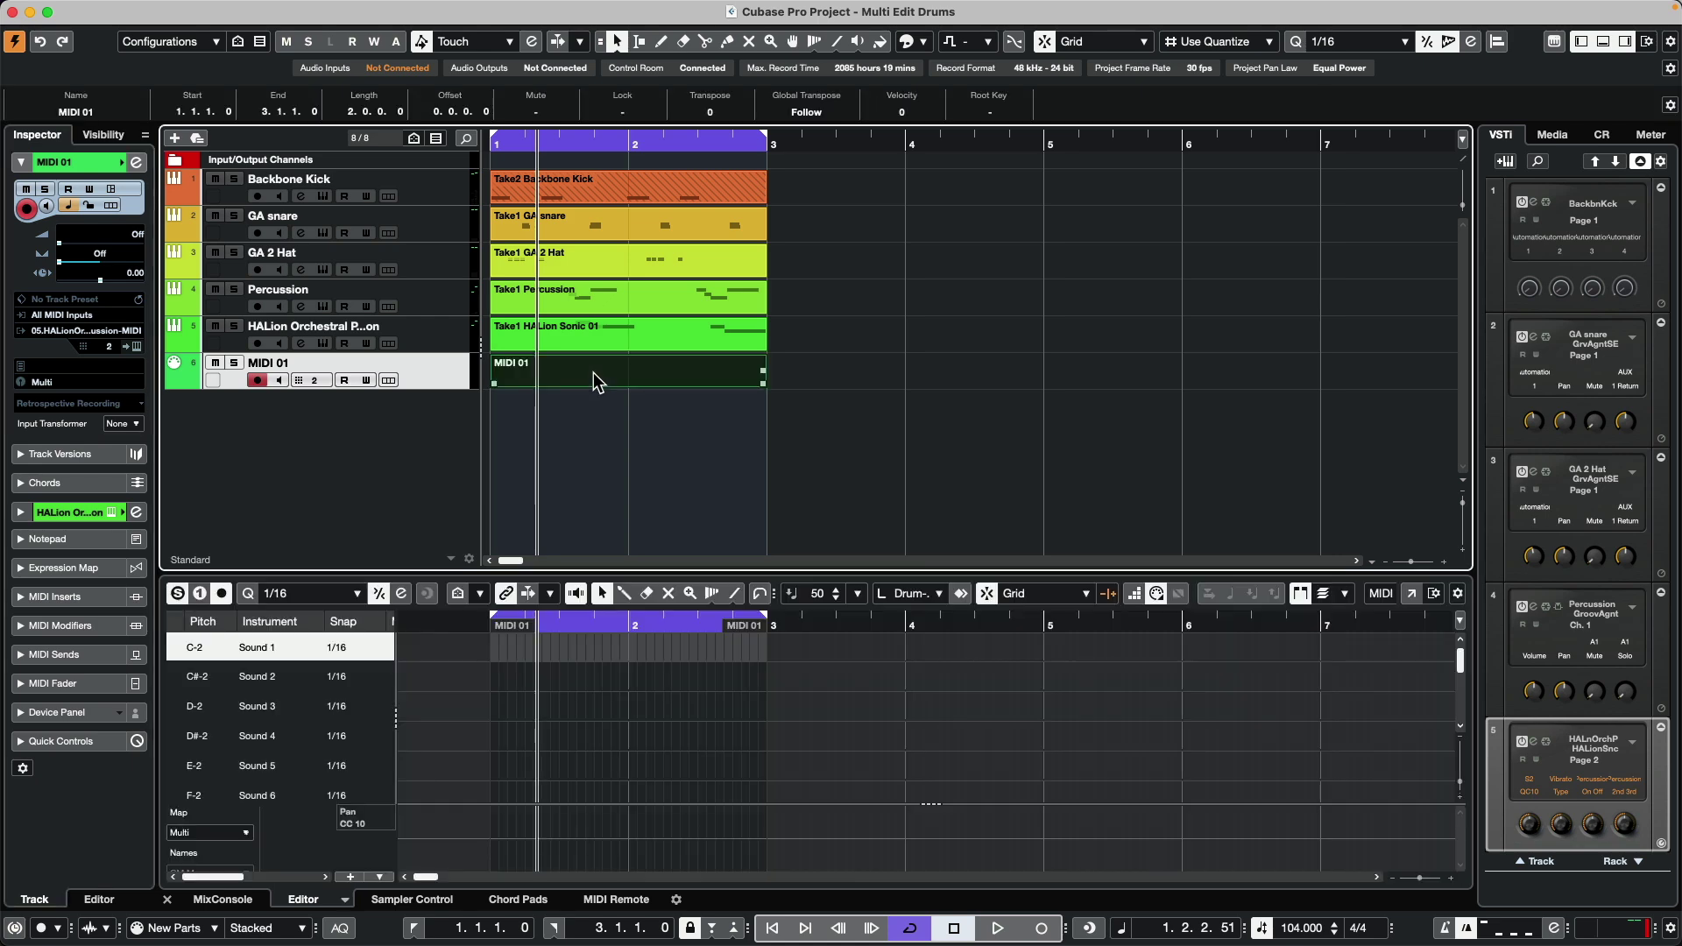
left_click(1414, 596)
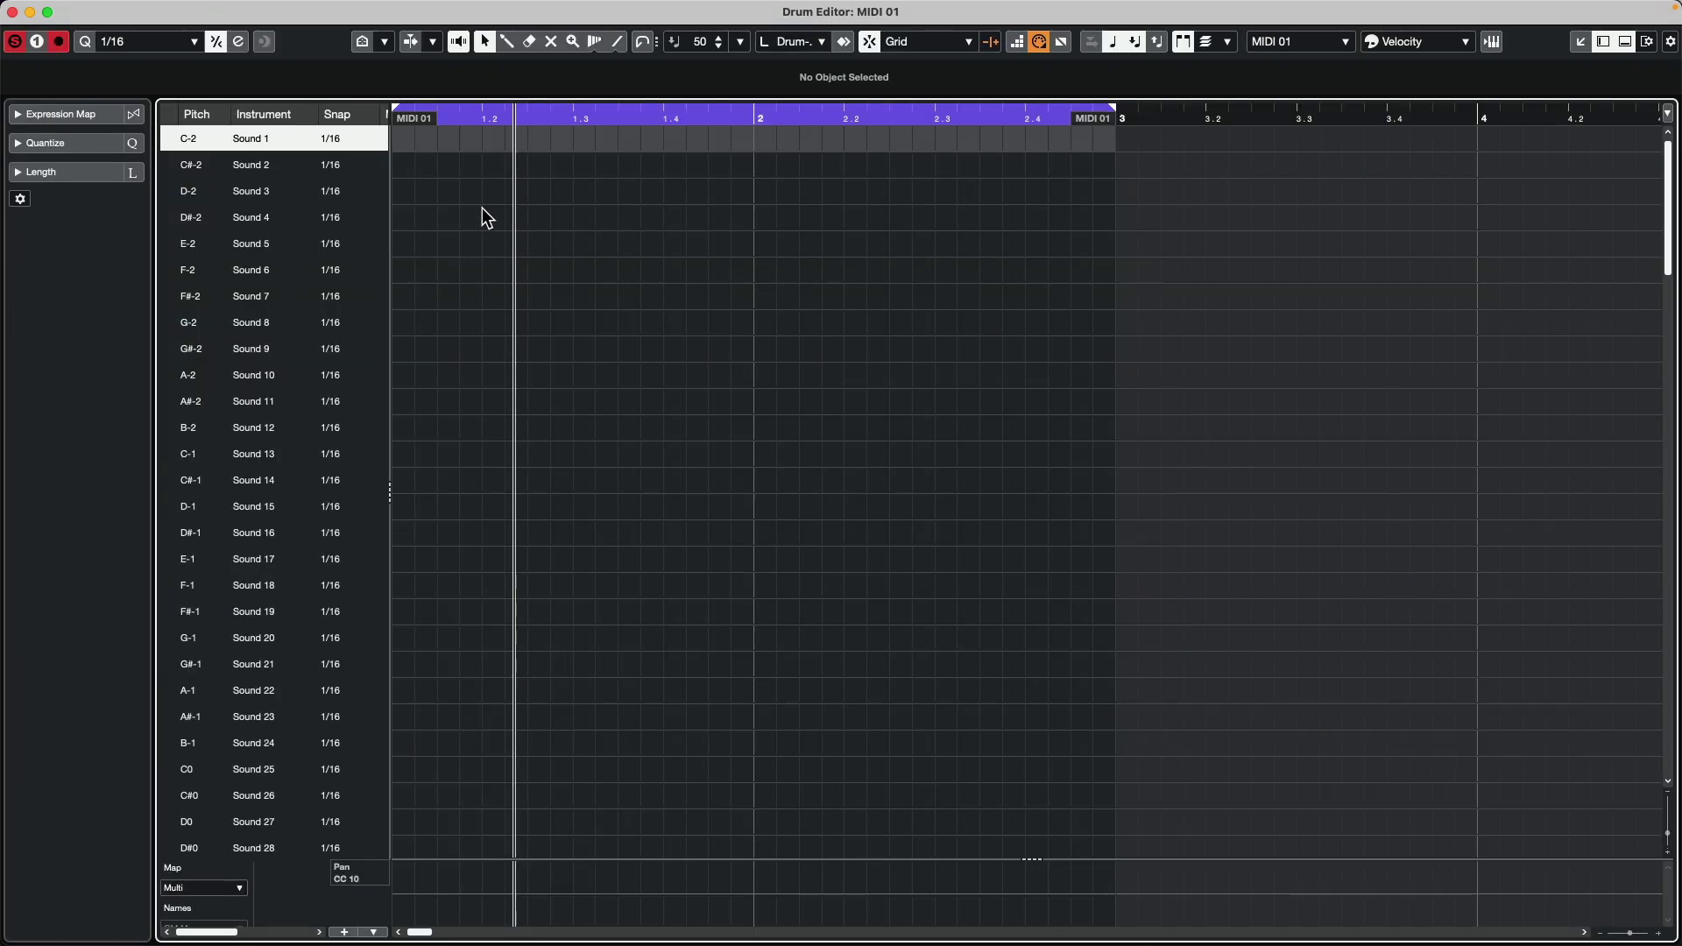
Set insert velocity to 100 and show the Velocity controller lane.
left_click(741, 40)
left_click(762, 63)
left_click(368, 871)
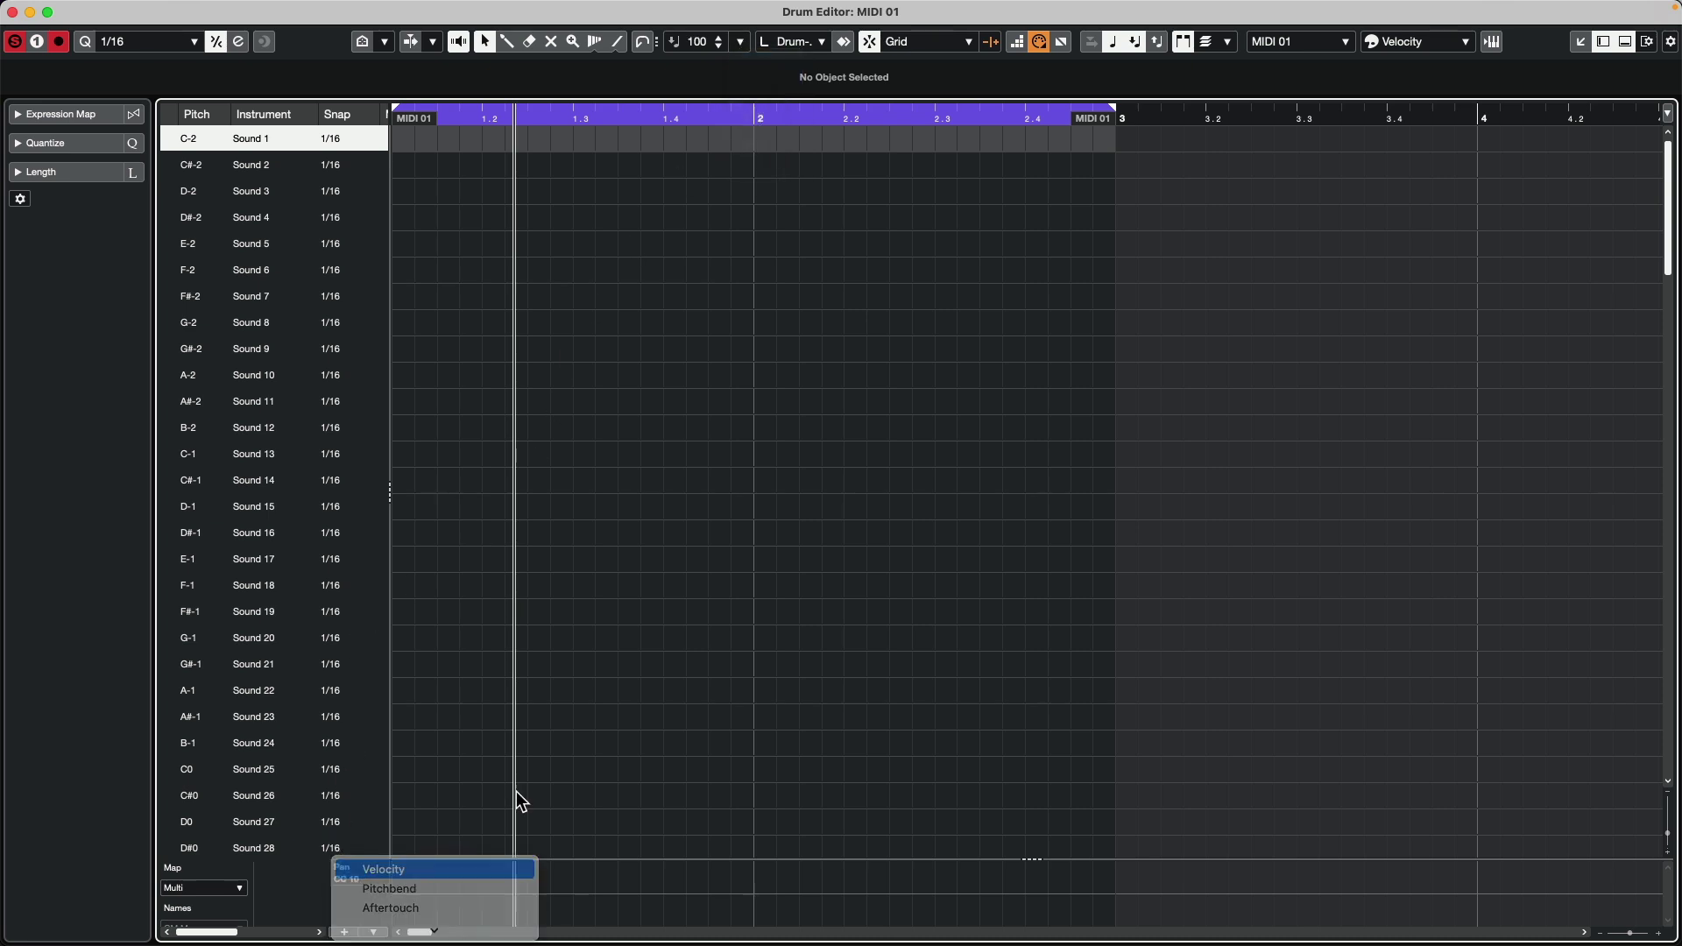
key("Return")
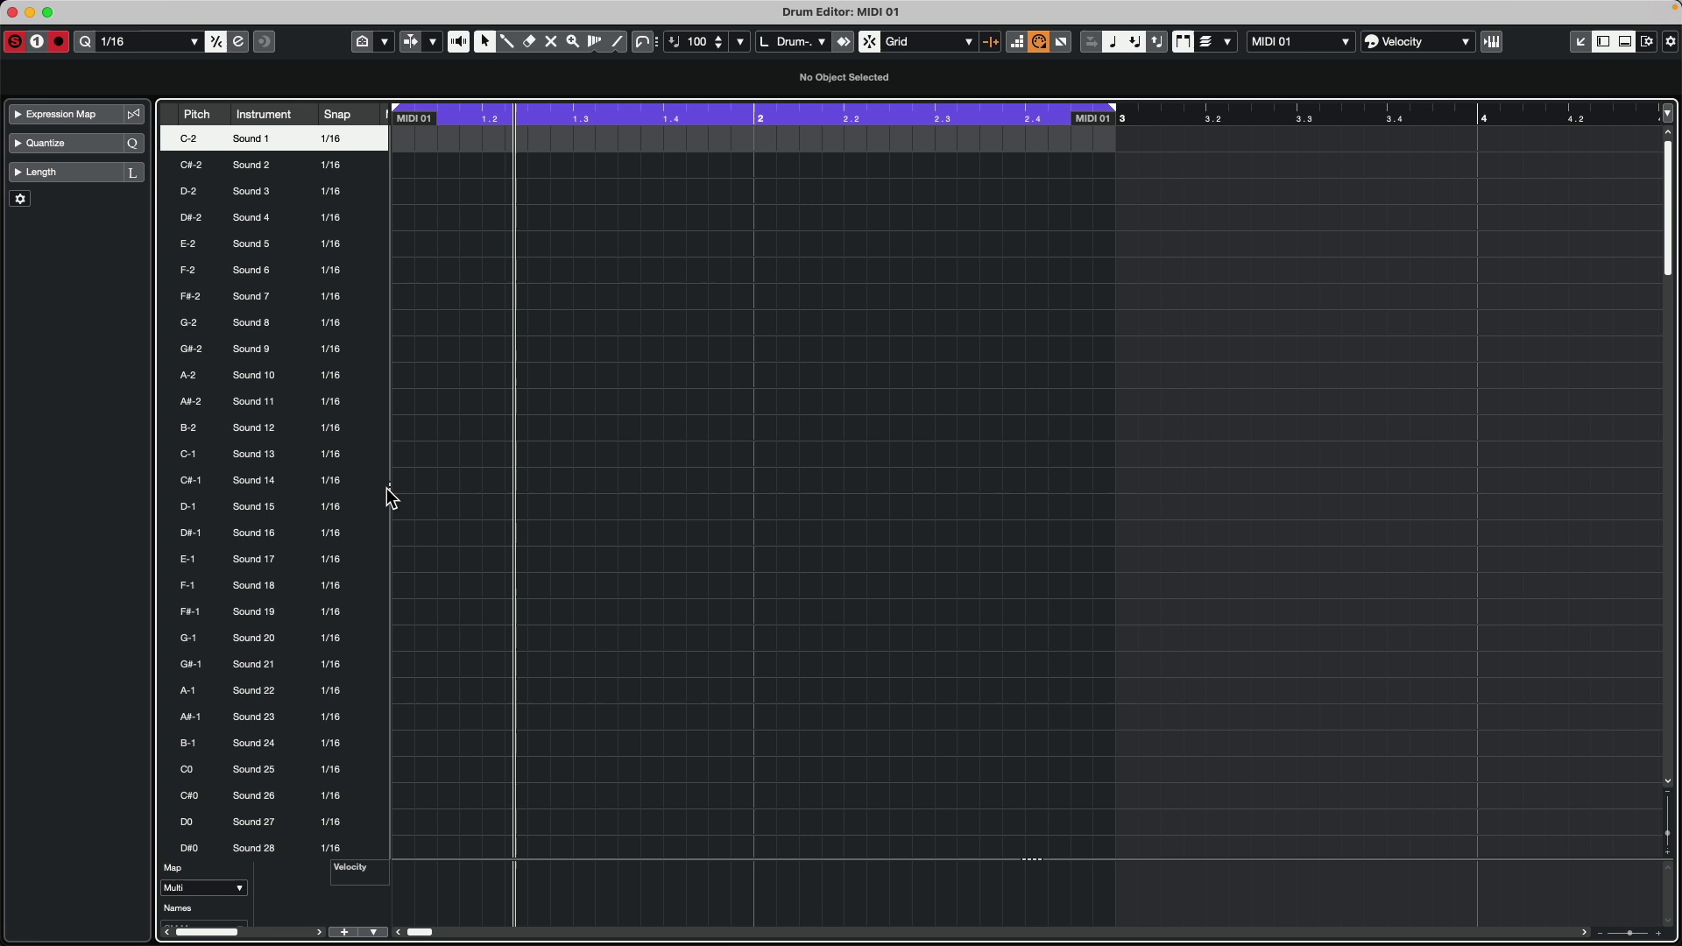
Widen the drum sound list to show Channel and Output columns, then open C1's output port list, leaving it on channel 1.
left_click_drag(390, 490, 721, 497)
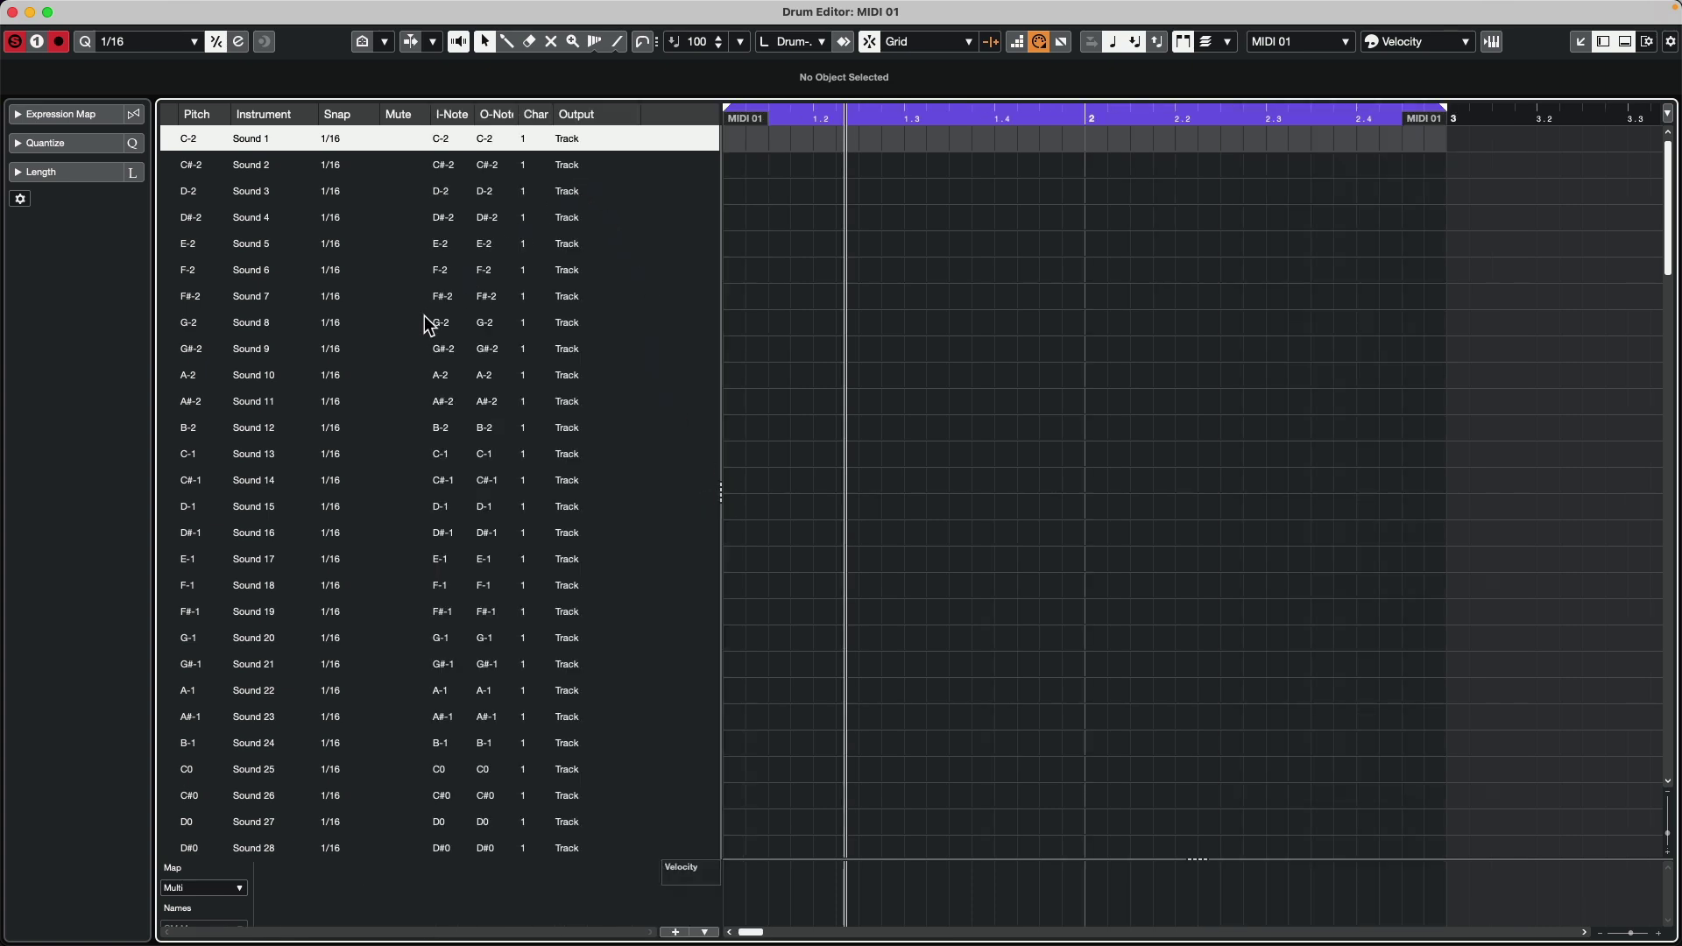
scroll(351, 297, "down", 20)
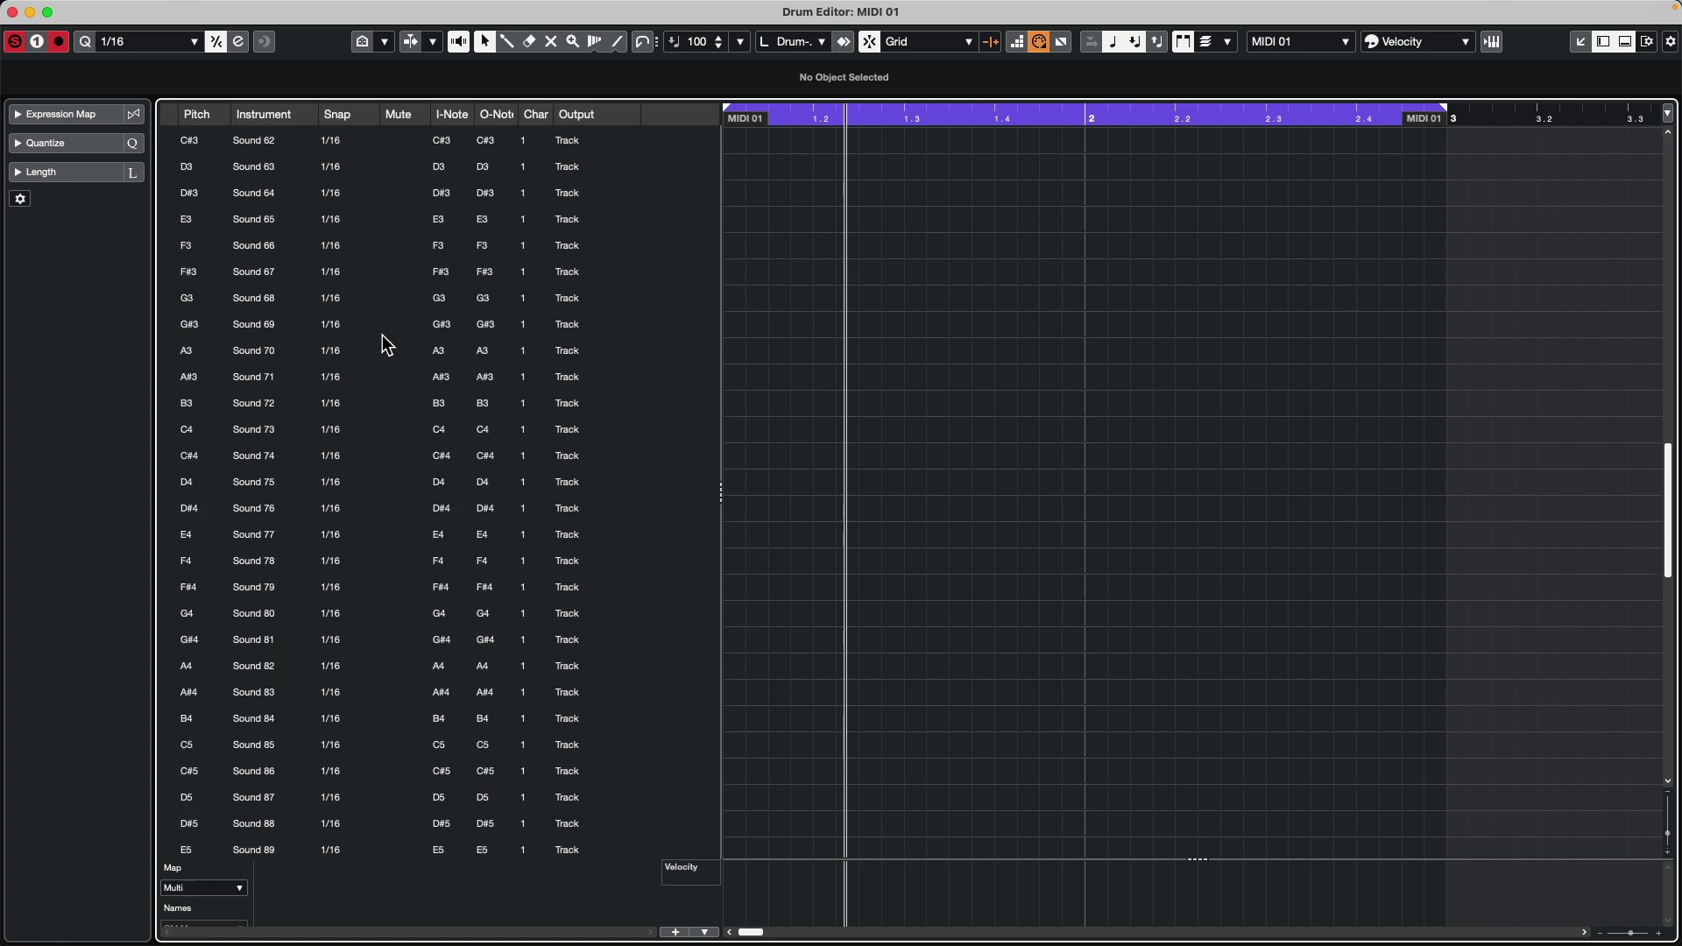
scroll(384, 331, "up", 6)
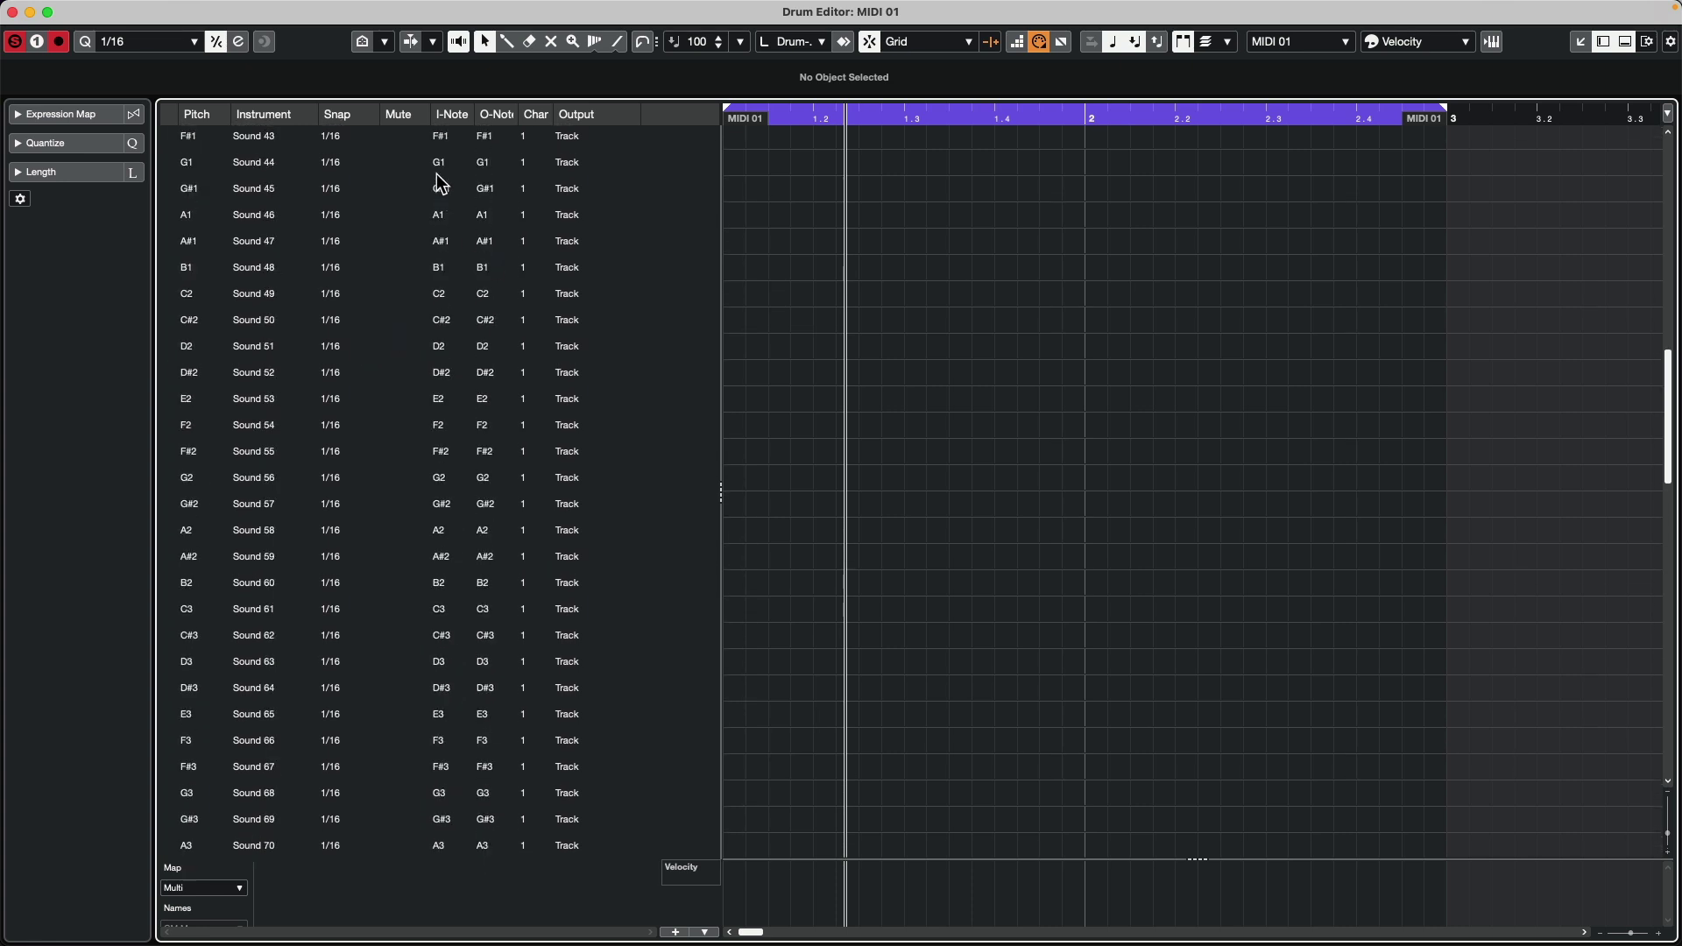
scroll(421, 257, "up", 3)
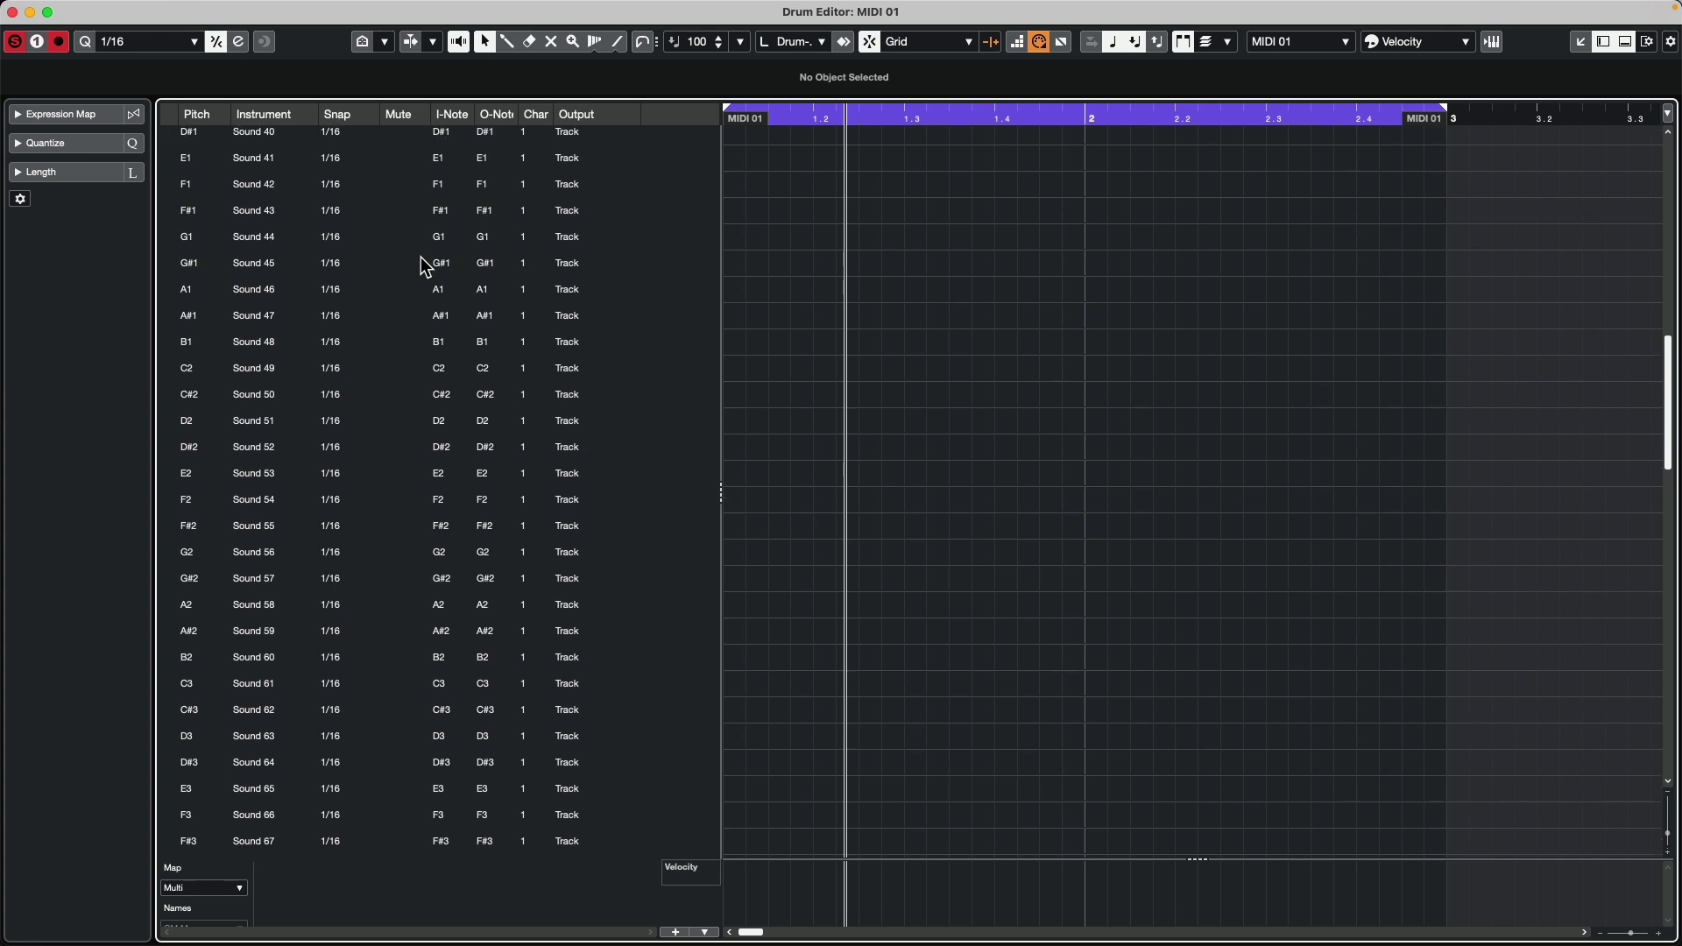
scroll(454, 248, "up", 3)
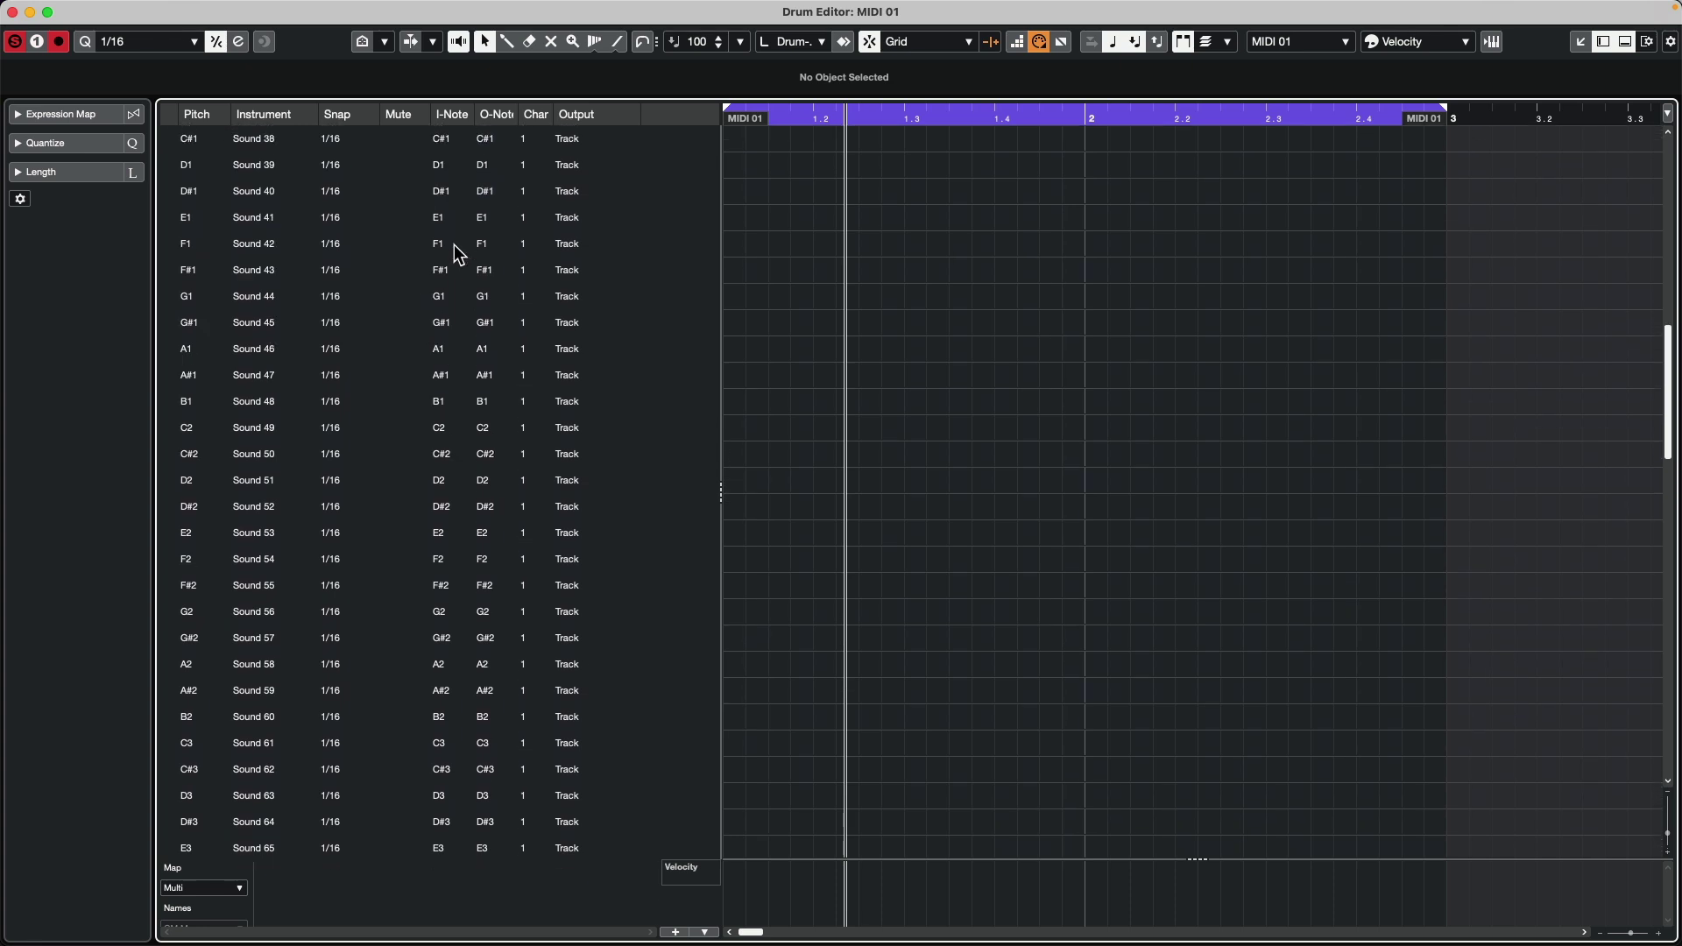
scroll(517, 188, "up", 2)
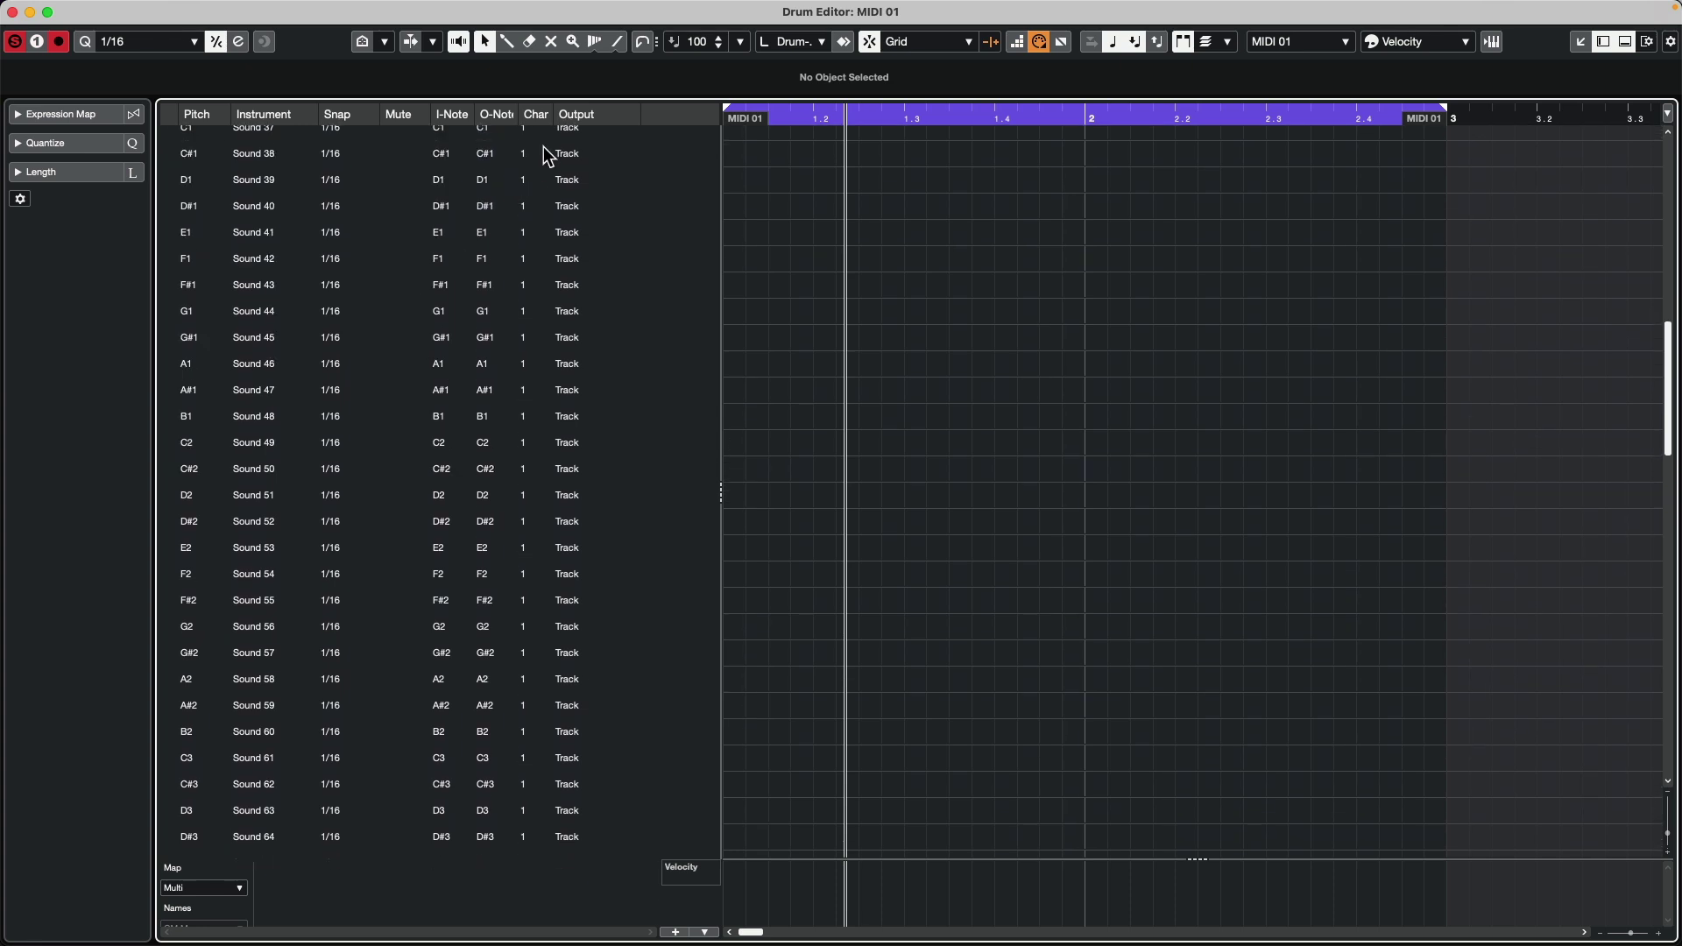
scroll(533, 167, "up", 1)
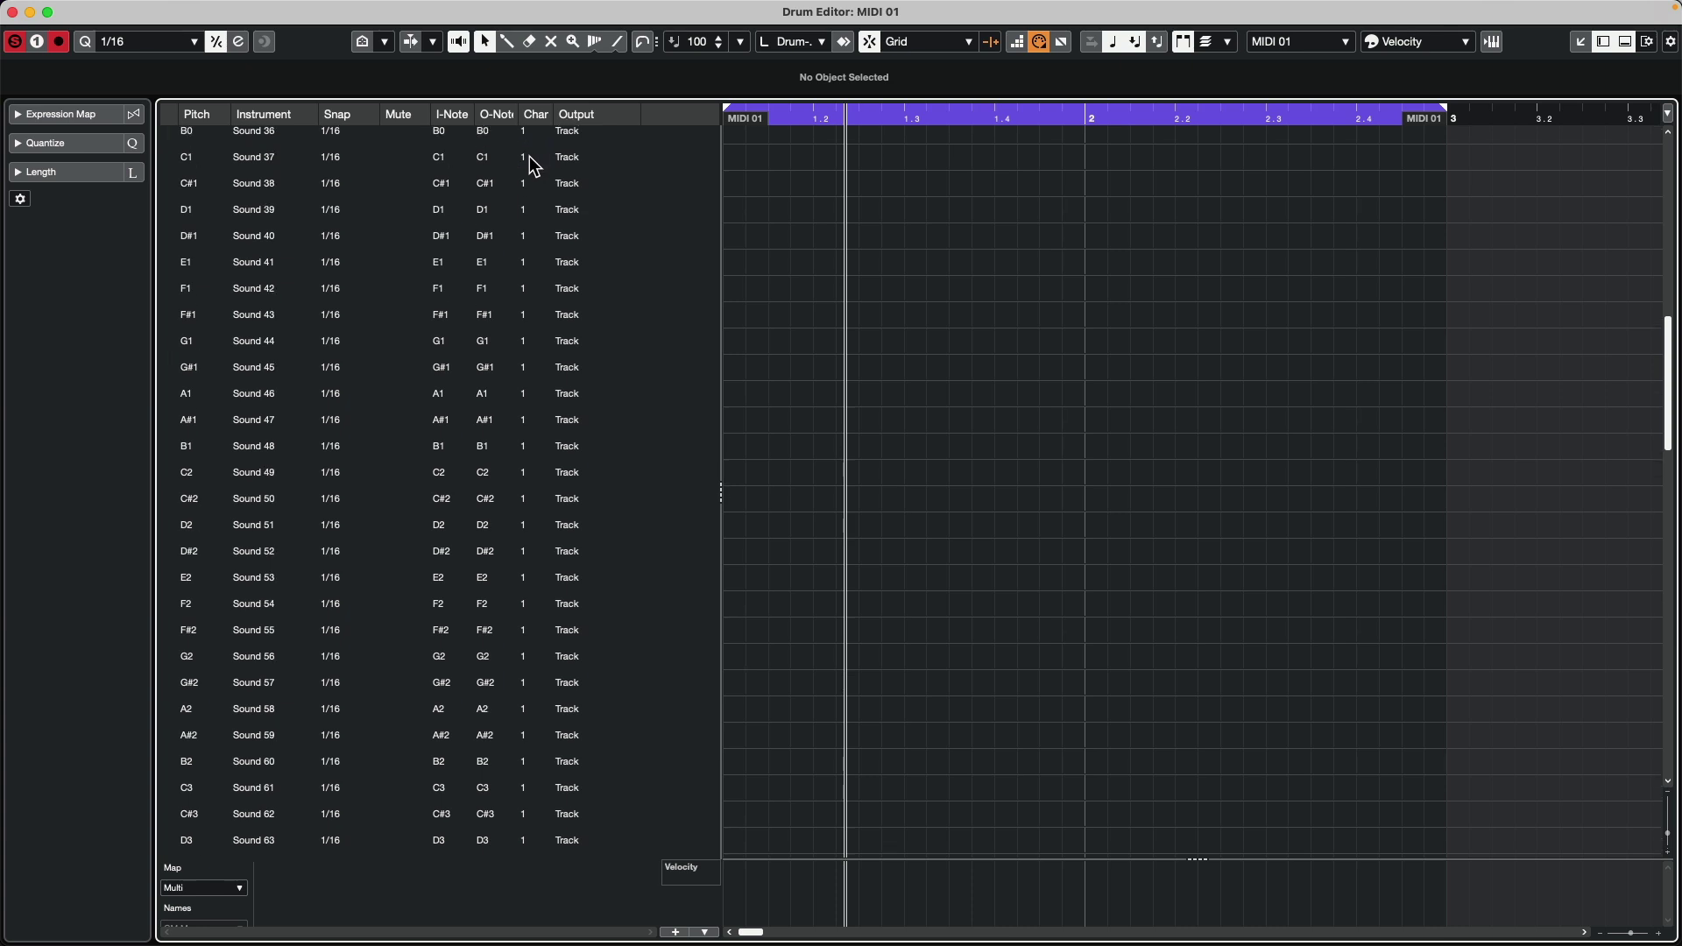
left_click(529, 157)
left_click(600, 164)
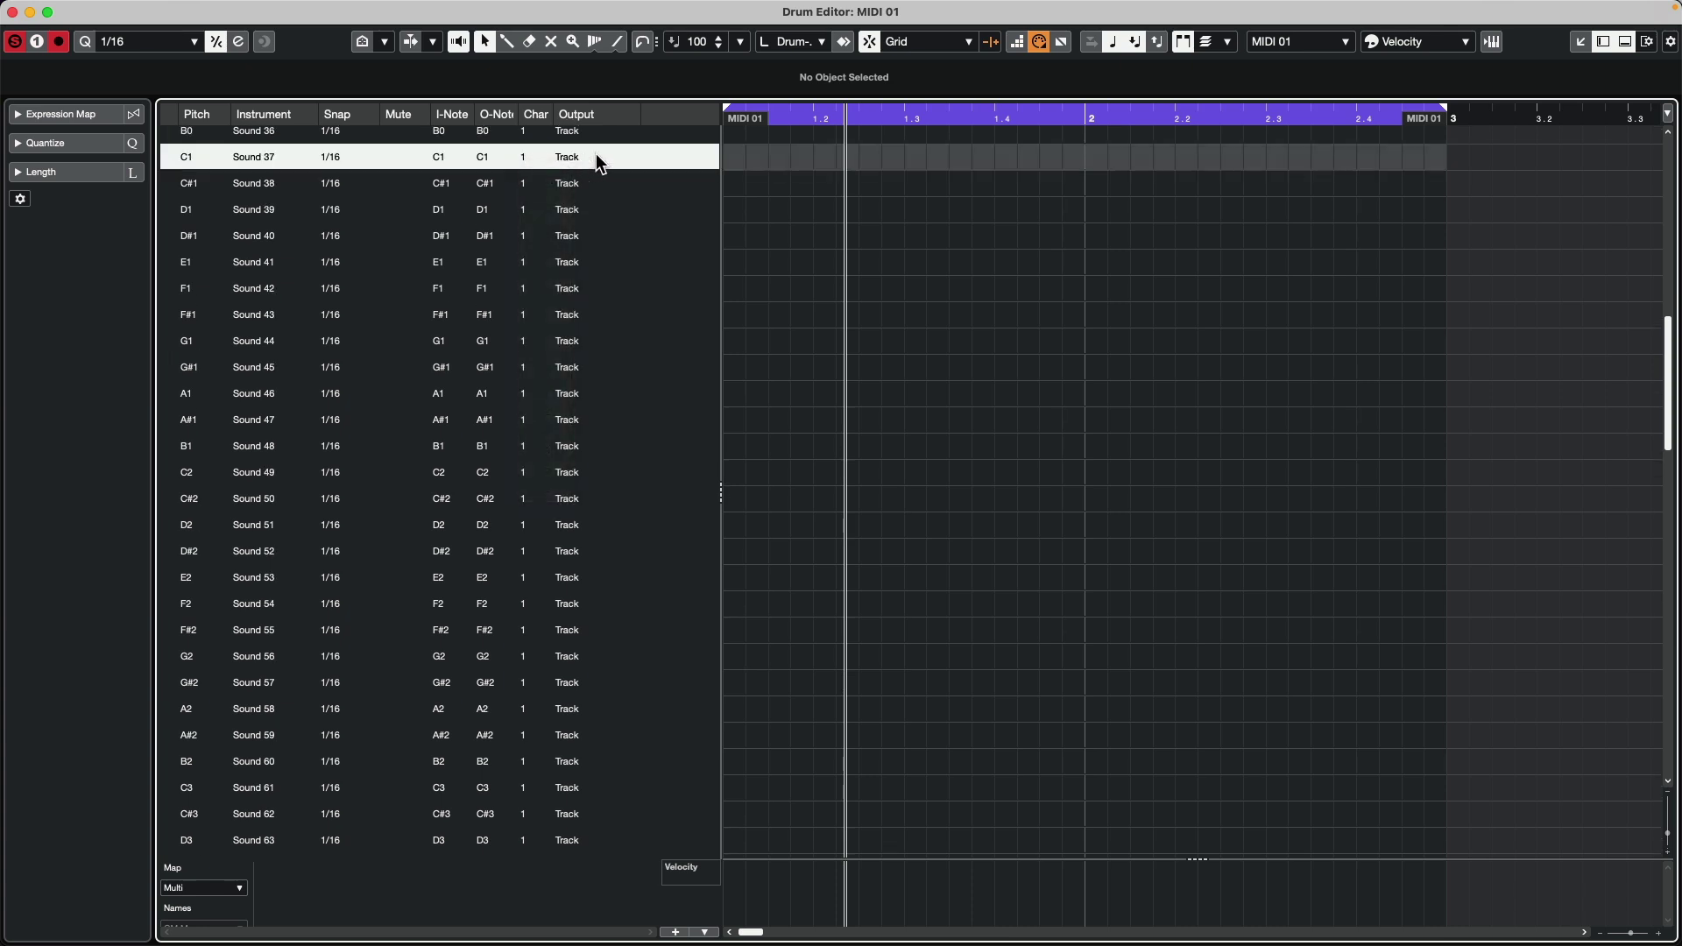
left_click(584, 158)
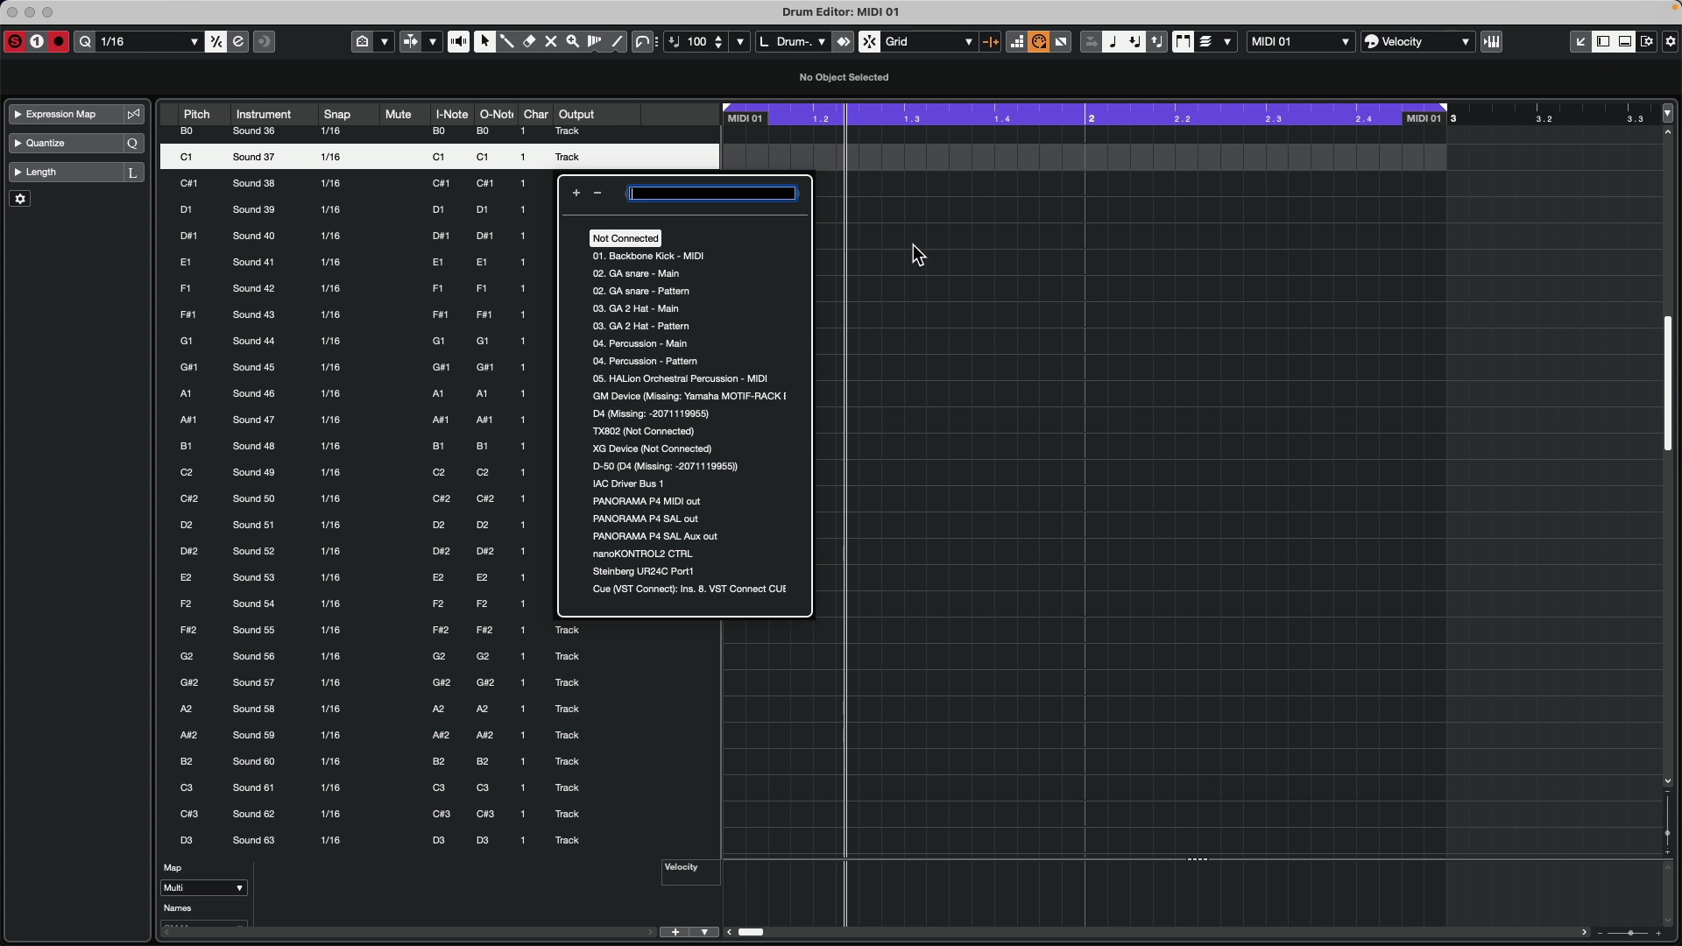
Enlarge the velocity lane and reopen C1's output port list.
left_click(983, 172)
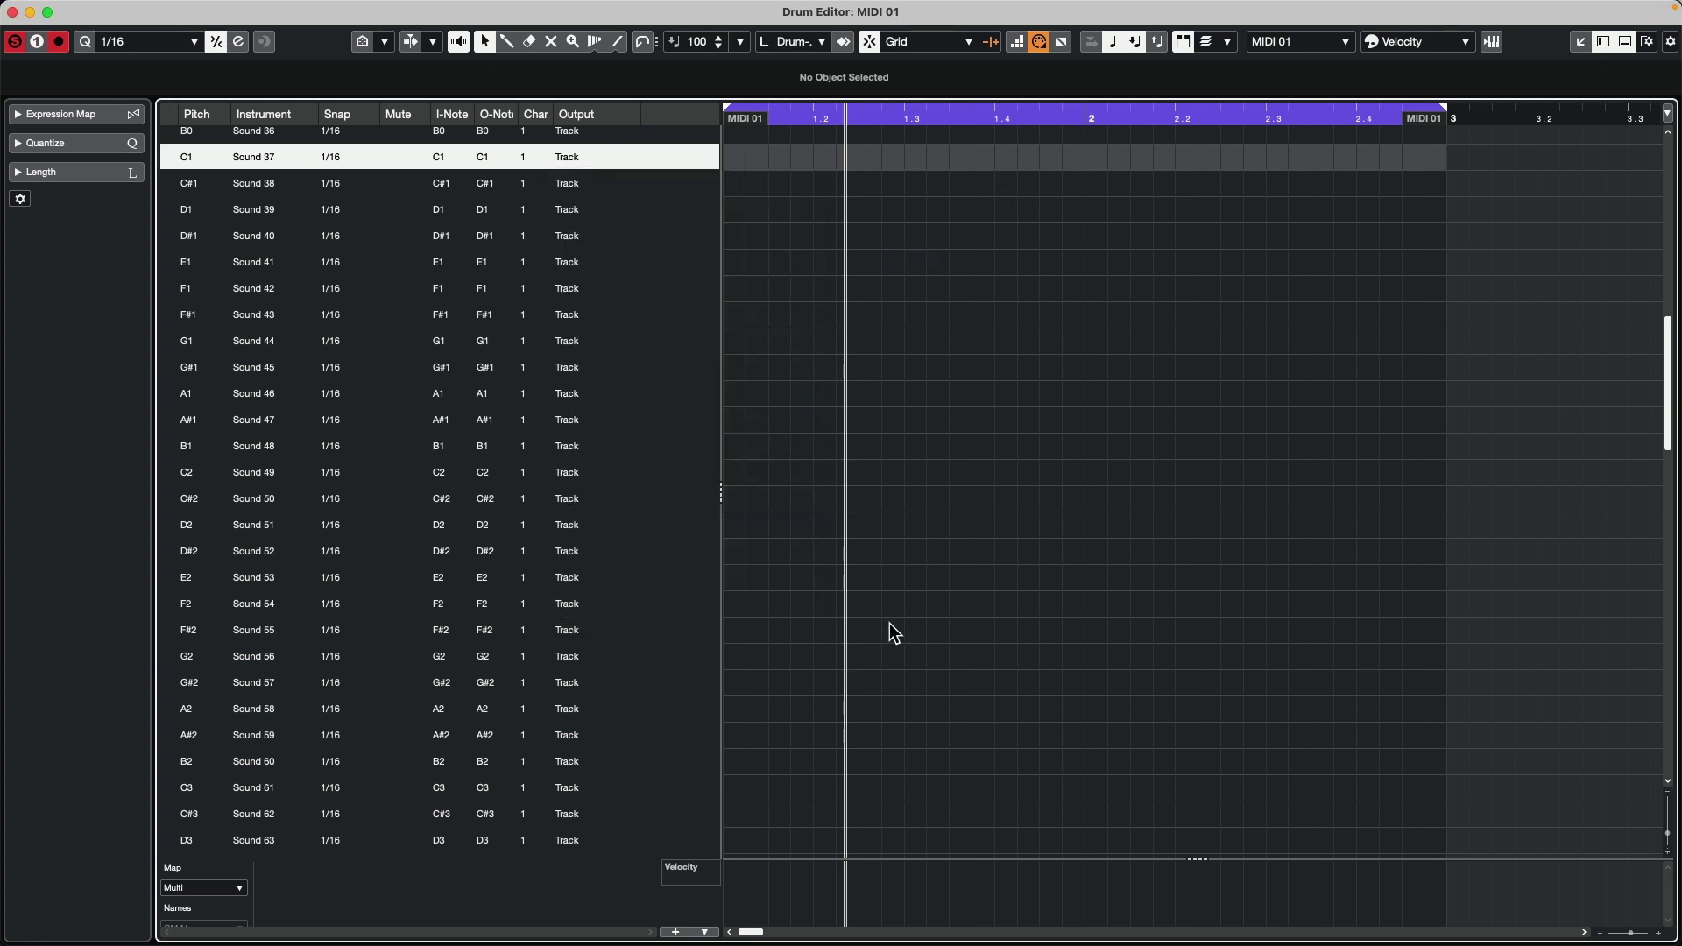
left_click_drag(978, 859, 965, 767)
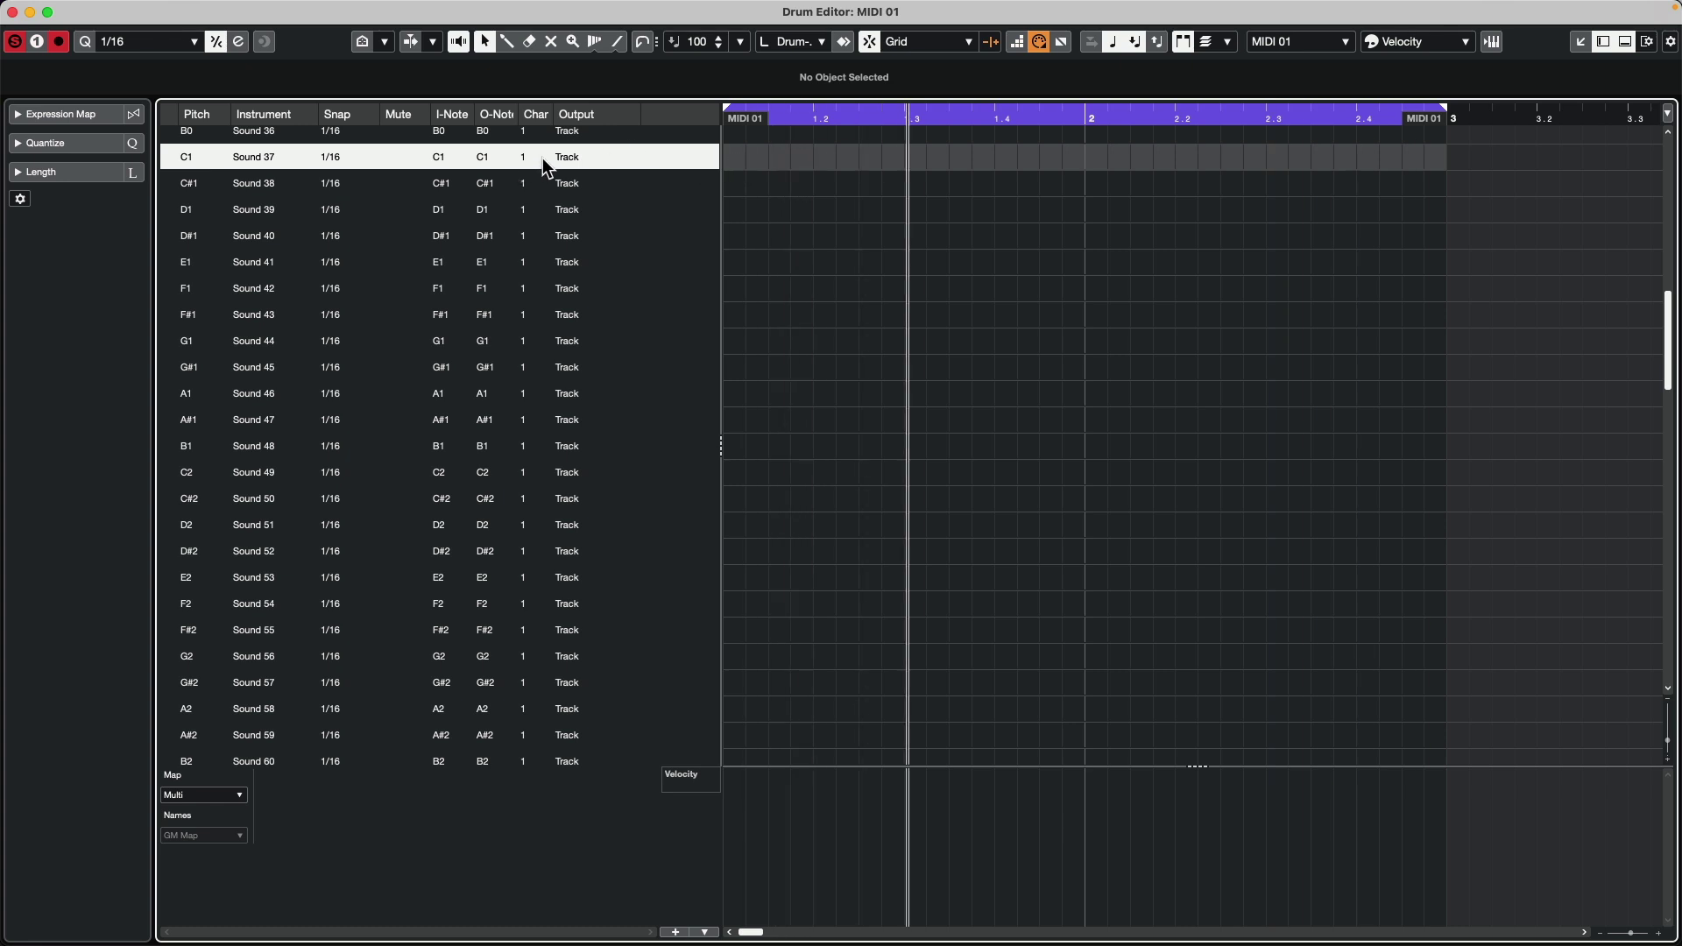
left_click(581, 156)
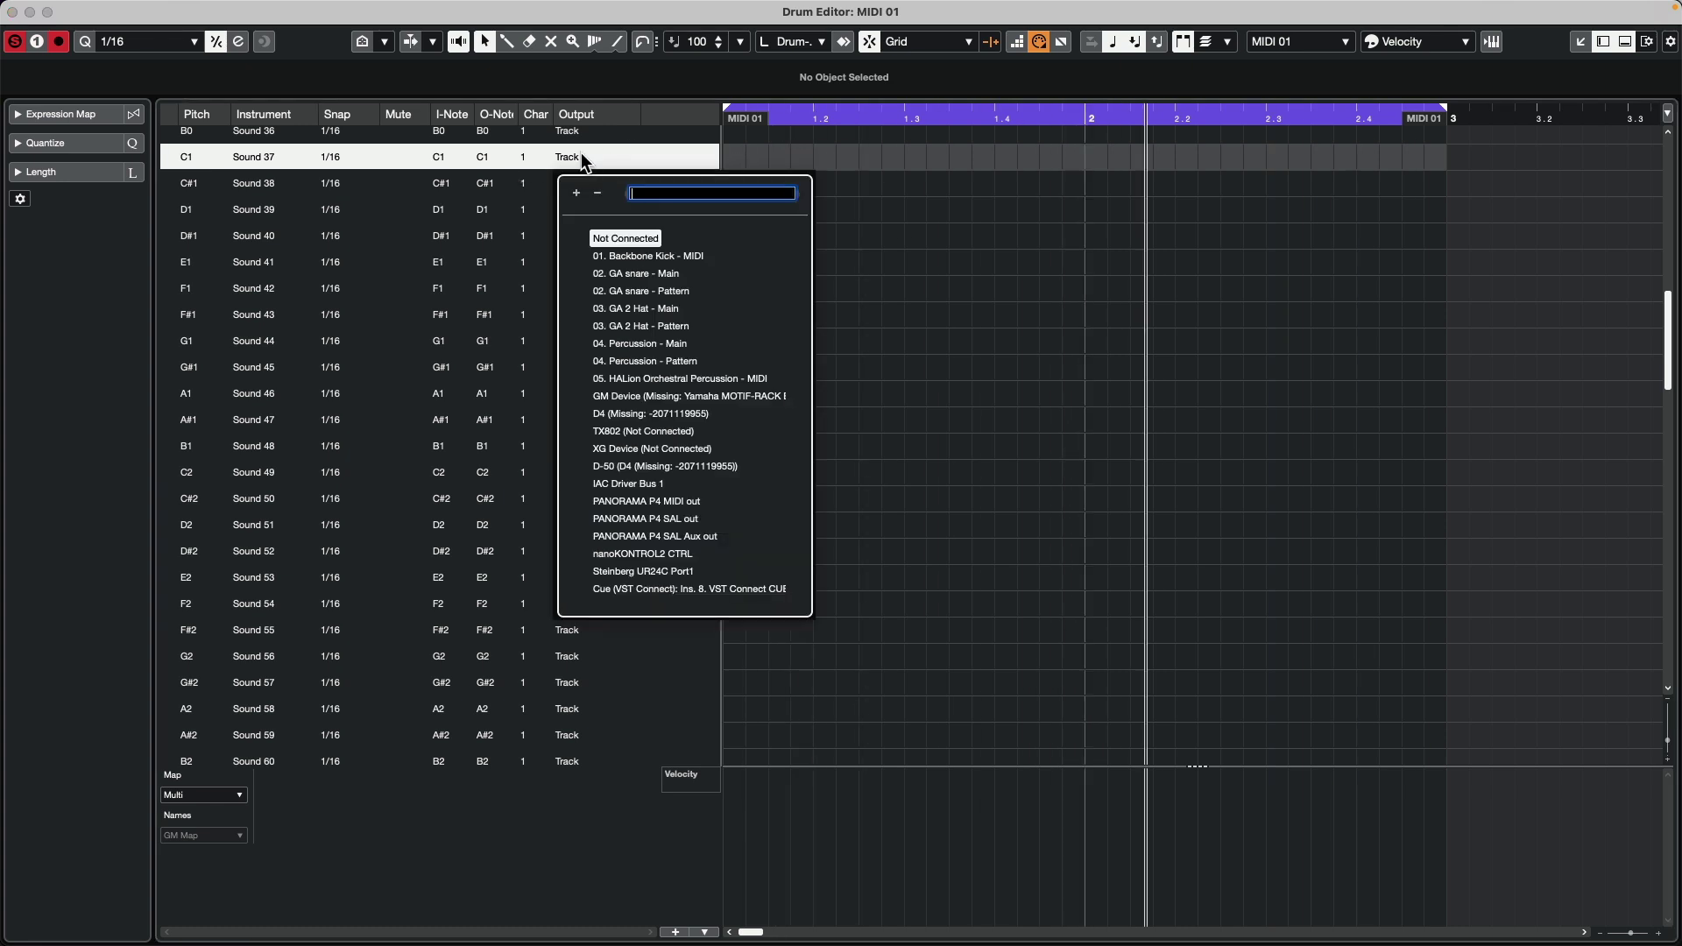
Route C1 to 01. Backbone Kick and draw kicks at 1.1.1, 1.2.3, 2.1.1 and 2.2.3.
left_click(646, 254)
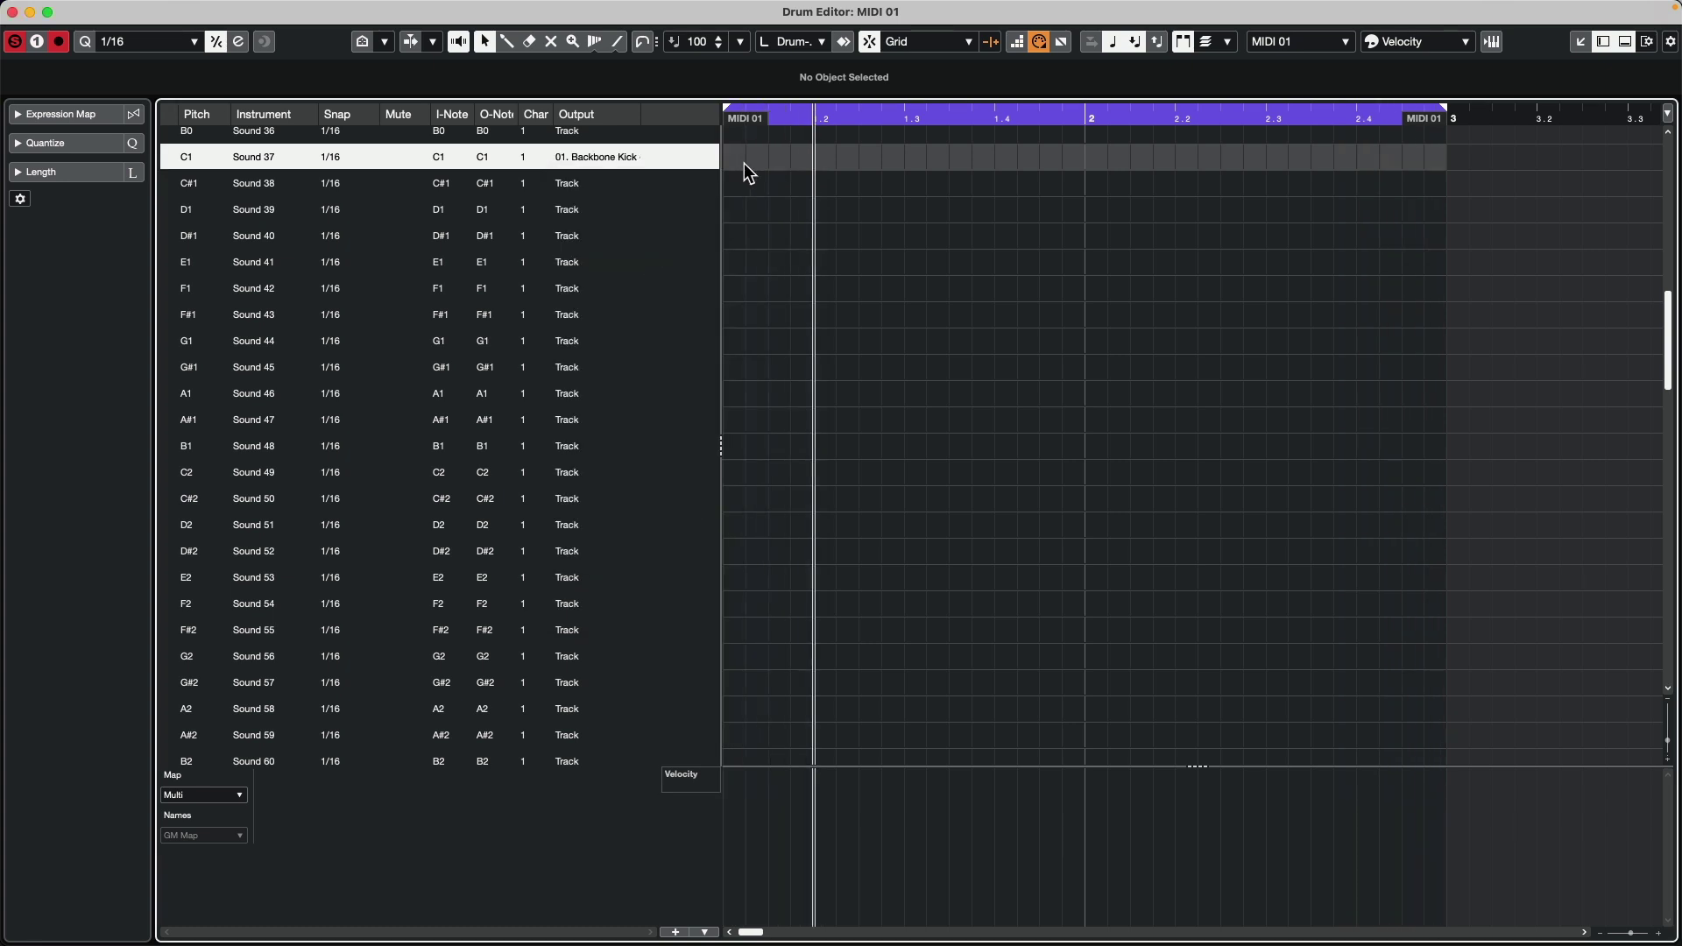
right_click(744, 163)
left_click(768, 166)
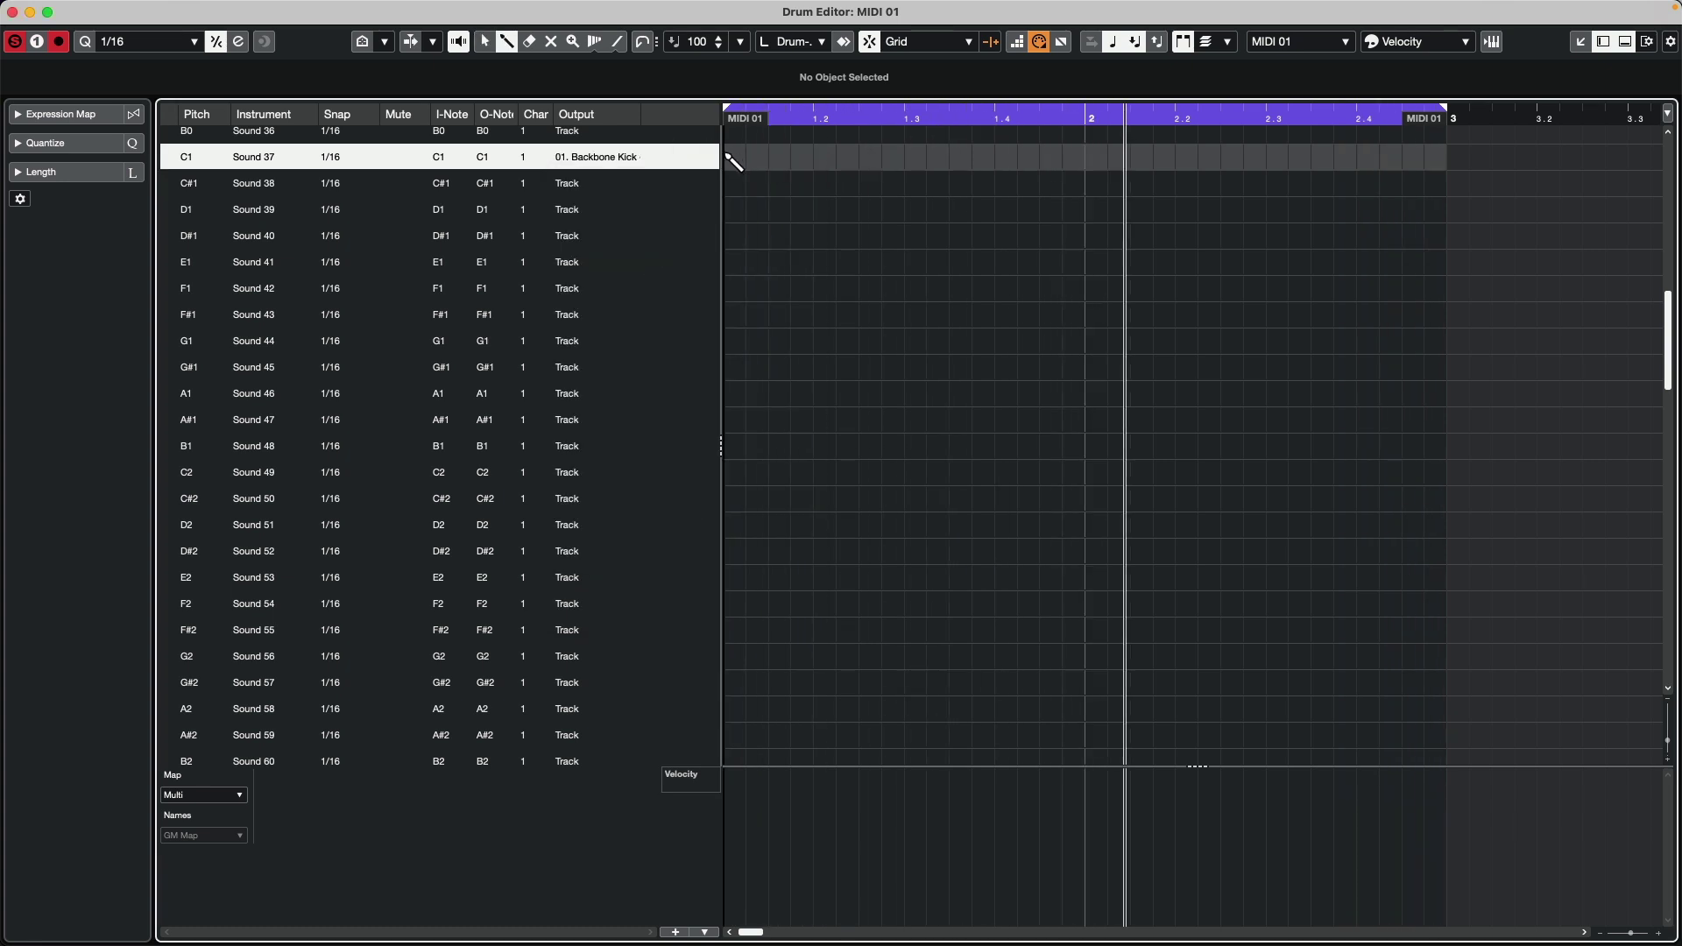
left_click(735, 161)
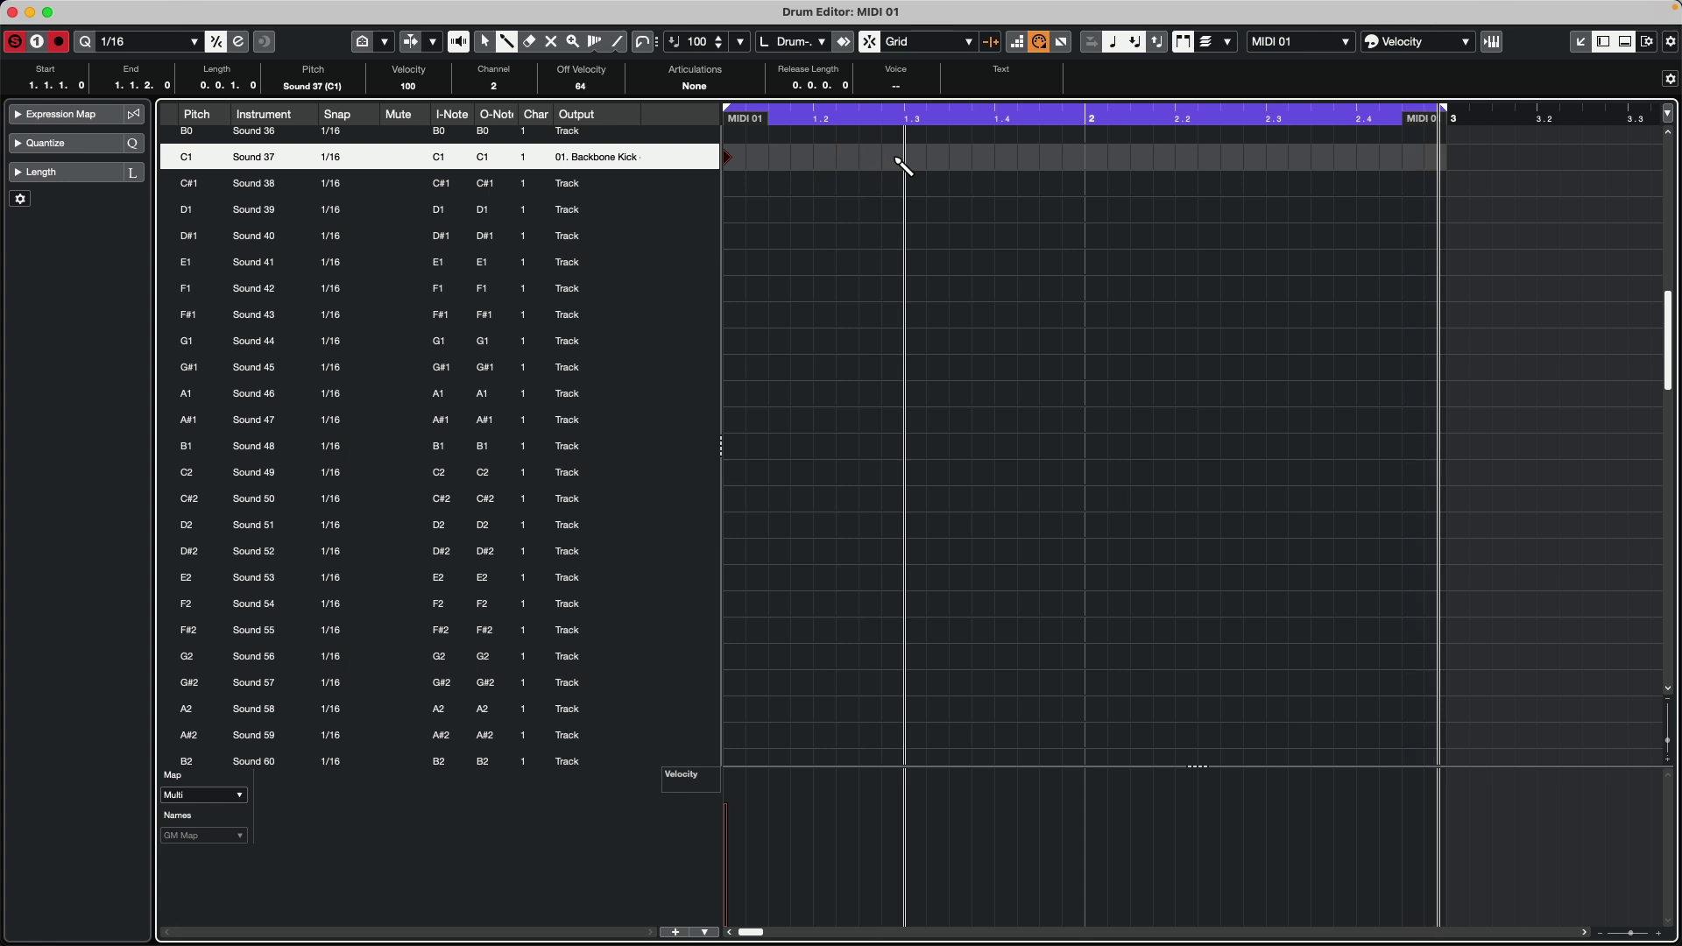
left_click(860, 159)
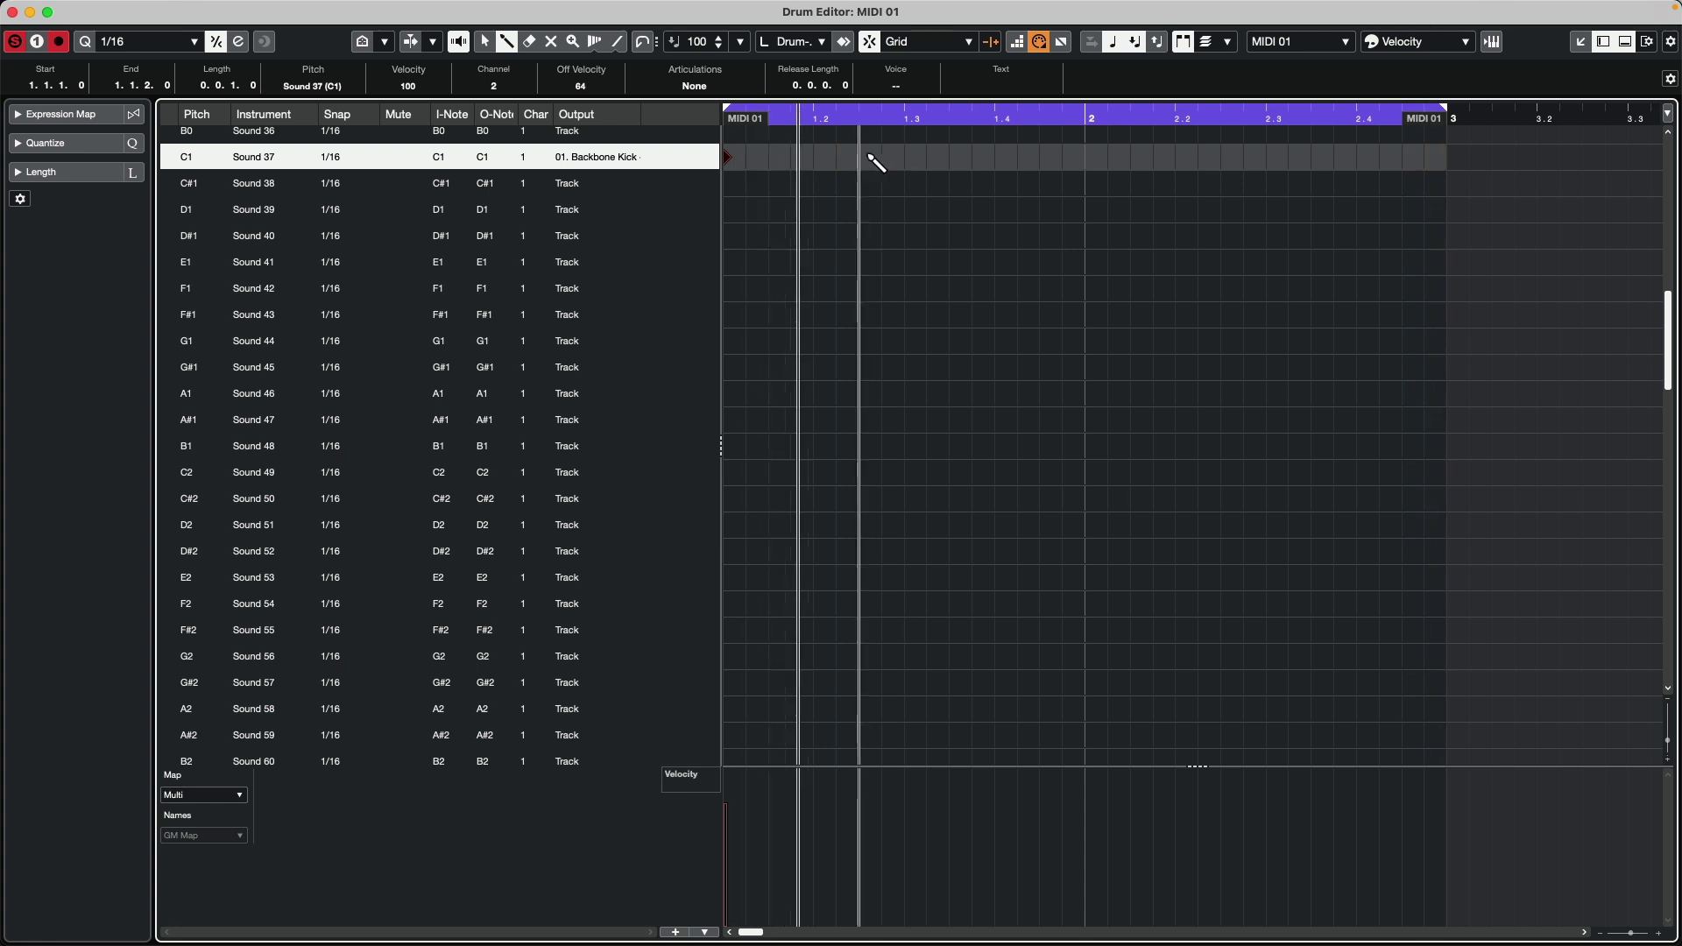
left_click(1087, 158)
left_click(1222, 159)
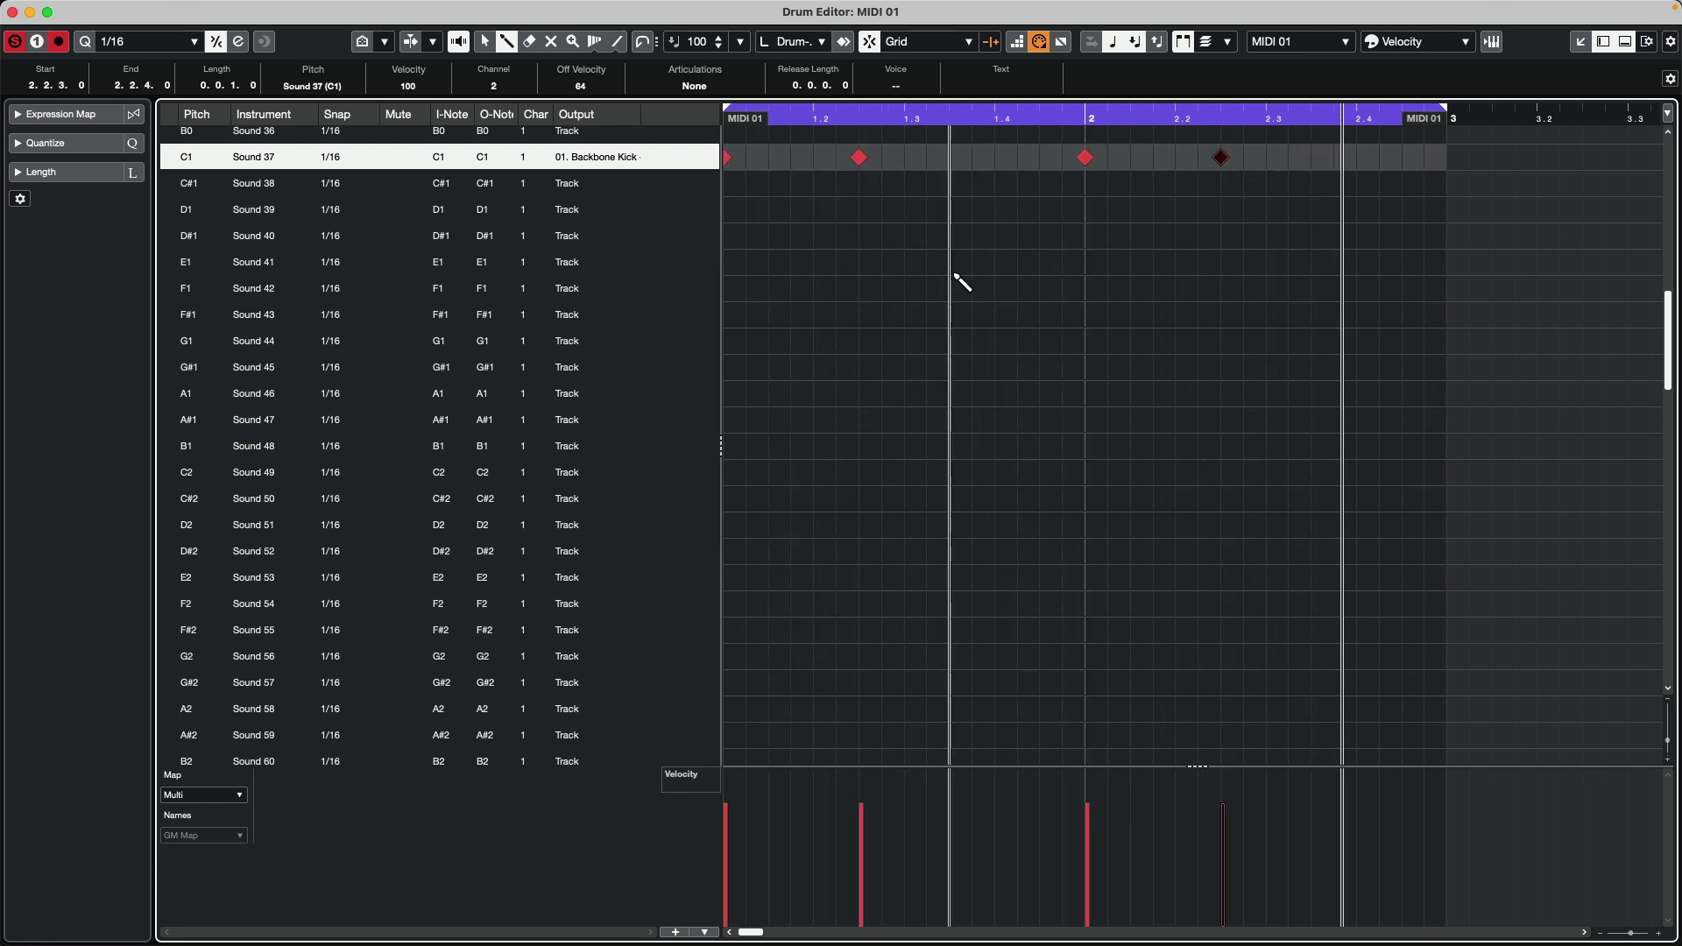
Route the E1 and F1 sounds to the 02. GA snare - Main output.
left_click(581, 265)
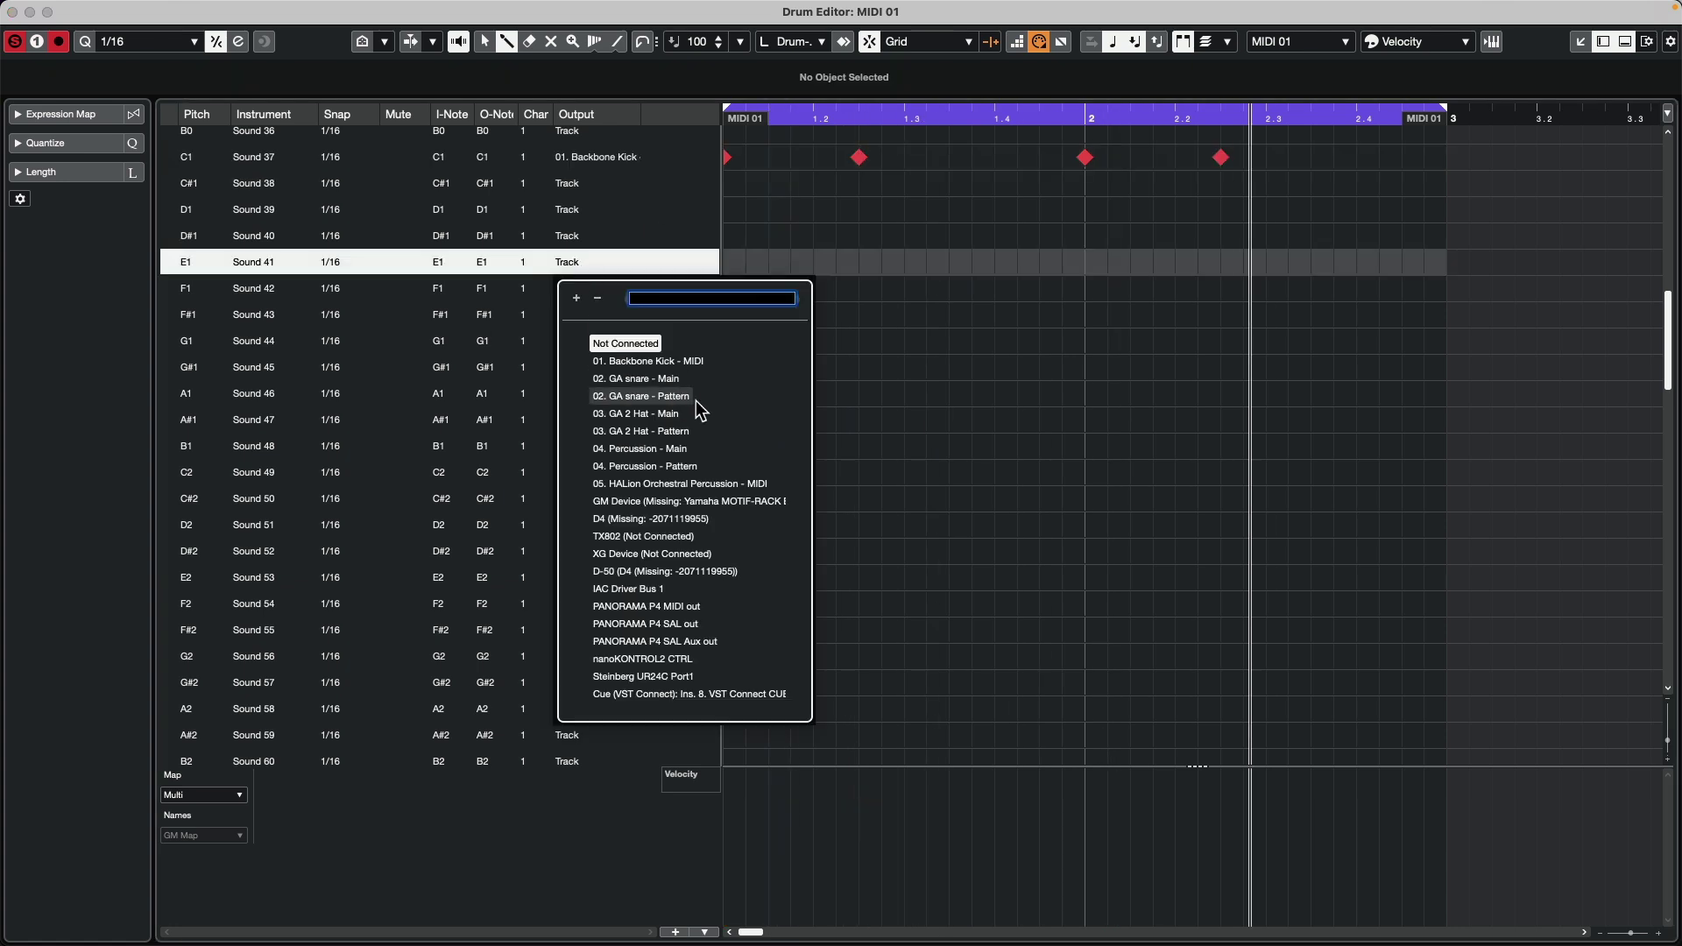
left_click(636, 379)
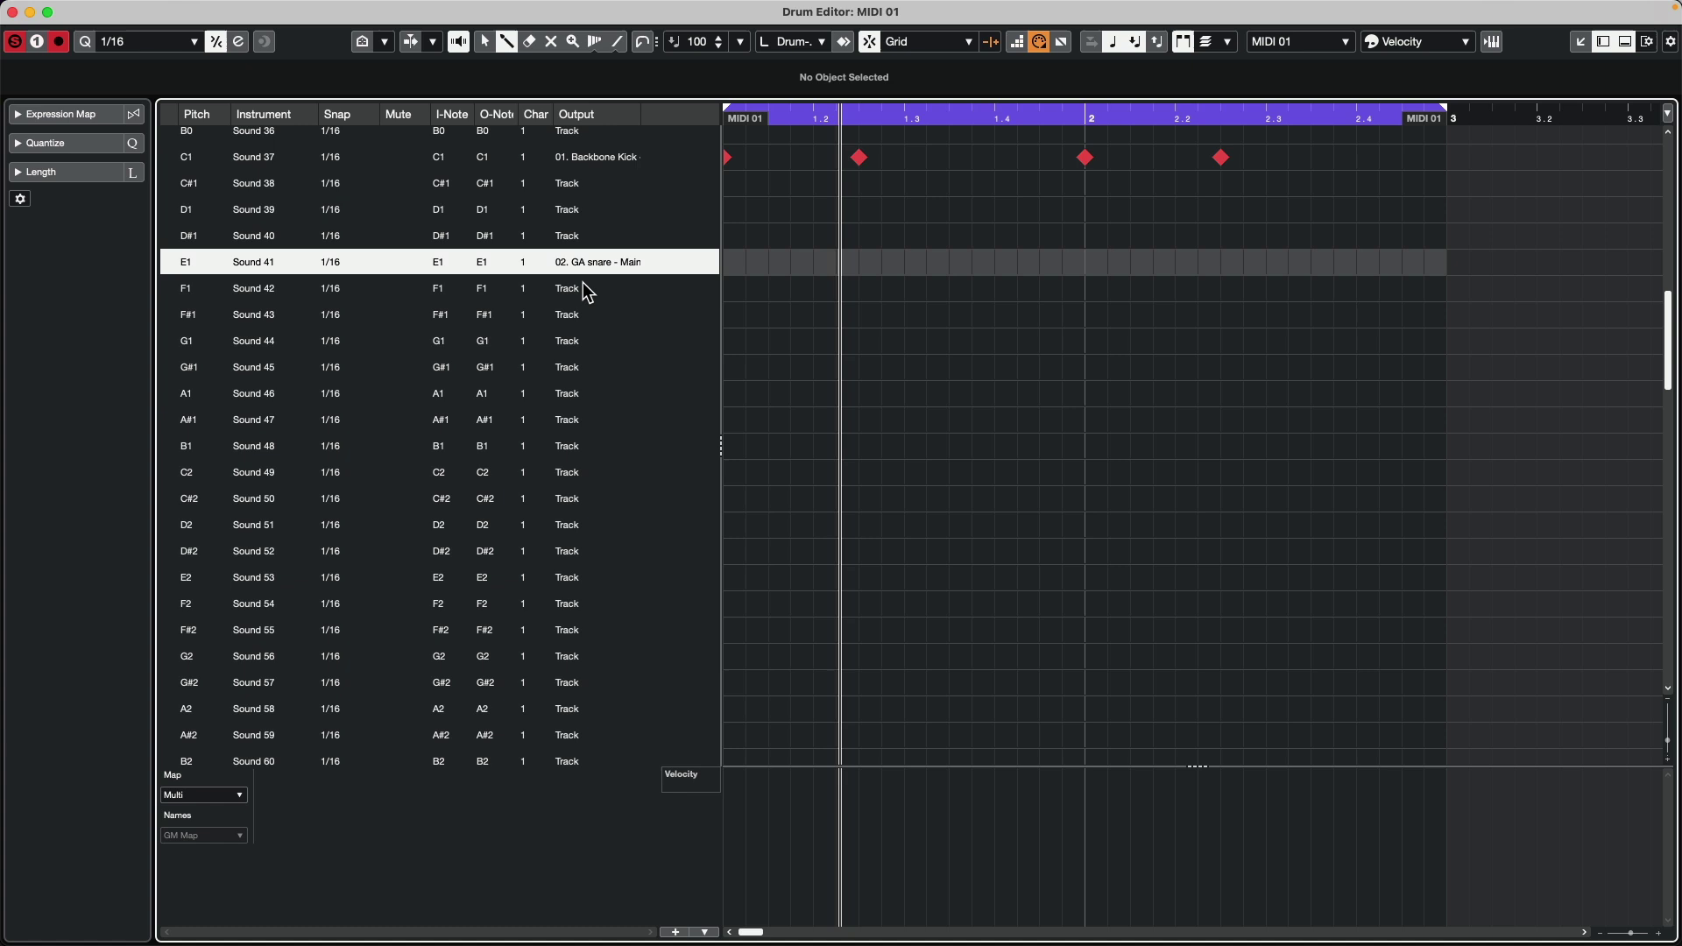
left_click(591, 296)
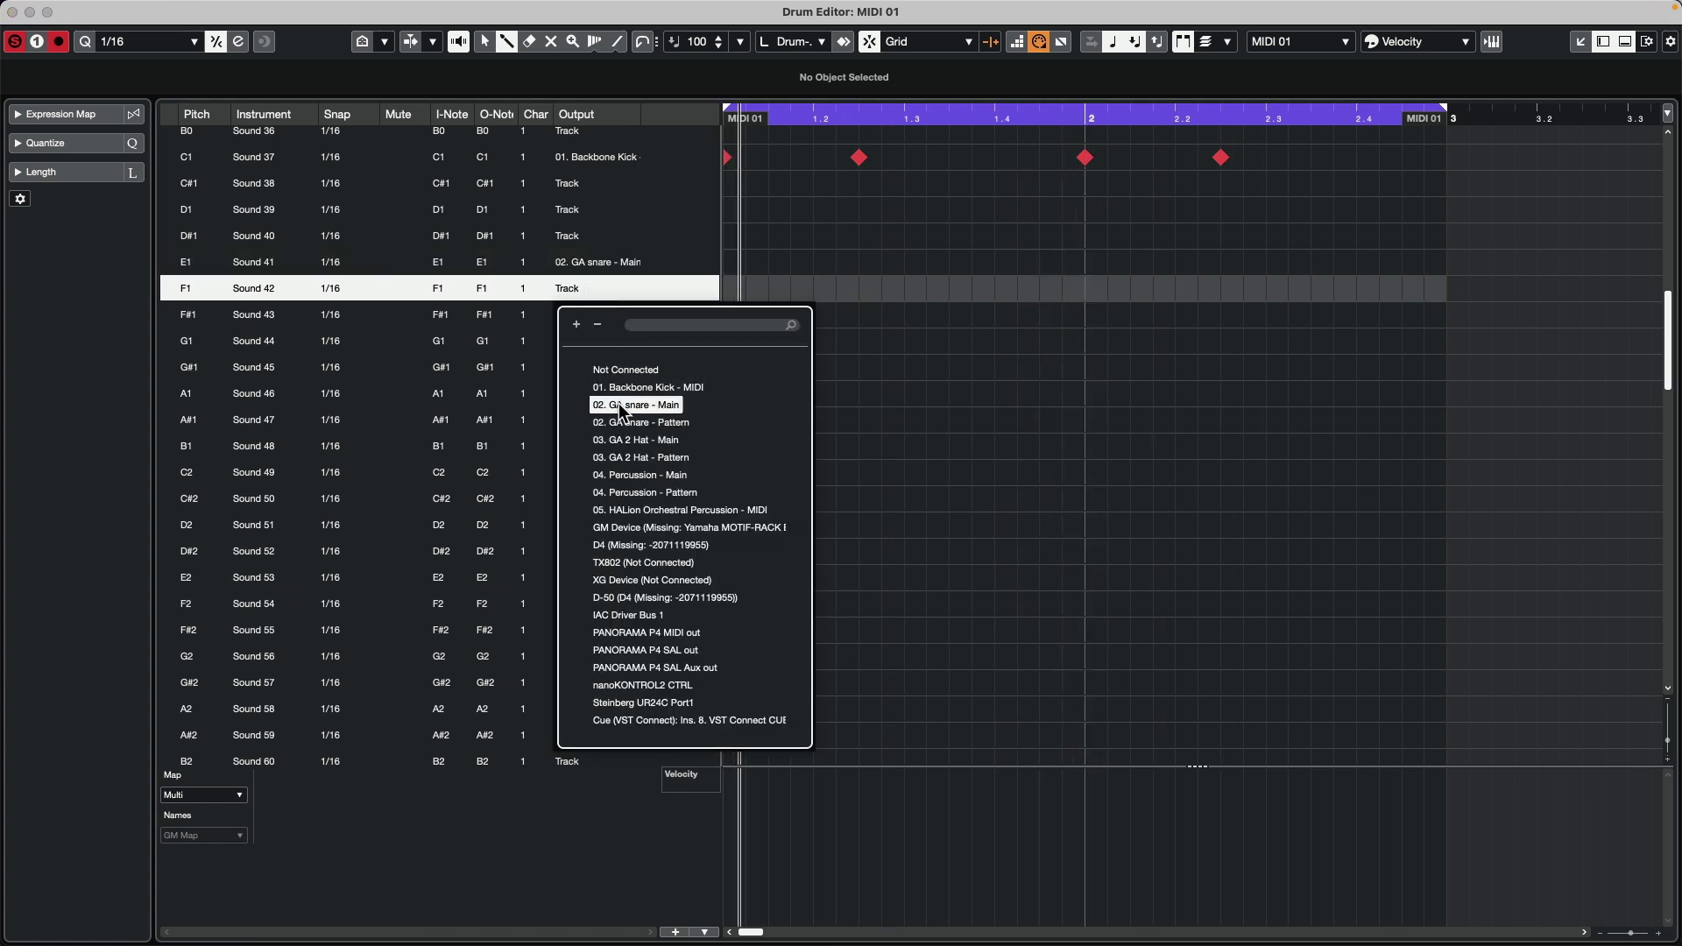
left_click(670, 407)
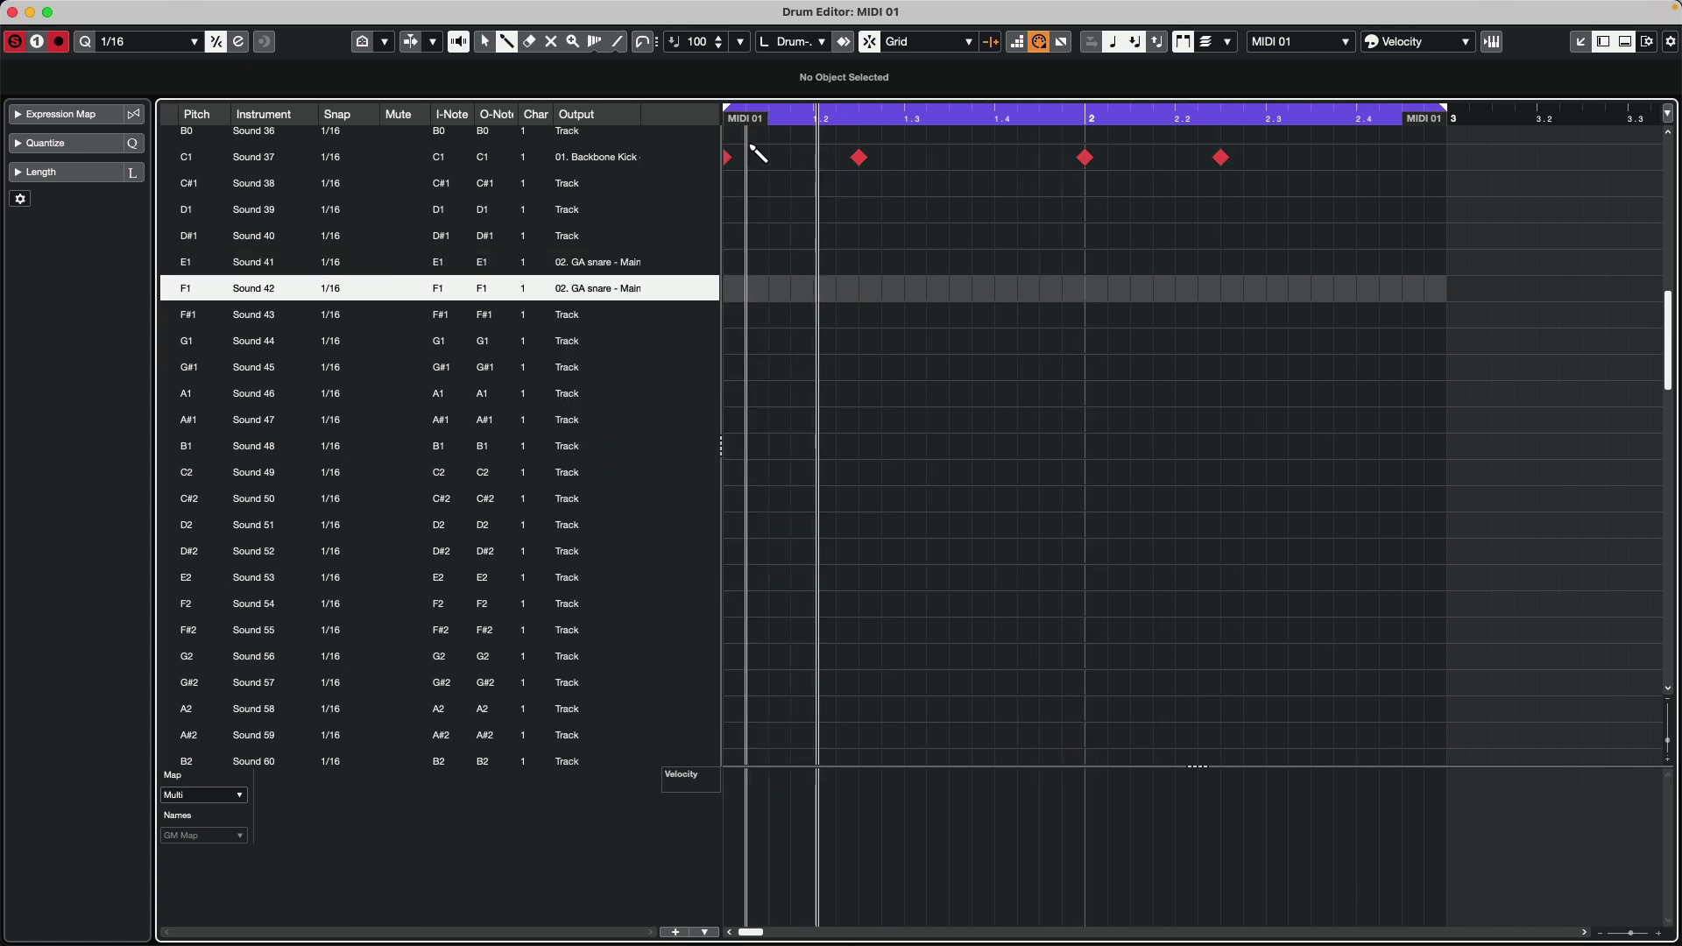
Add F1 snare hits near 1.2, at 2.2 and at 2.4.
left_click(814, 295)
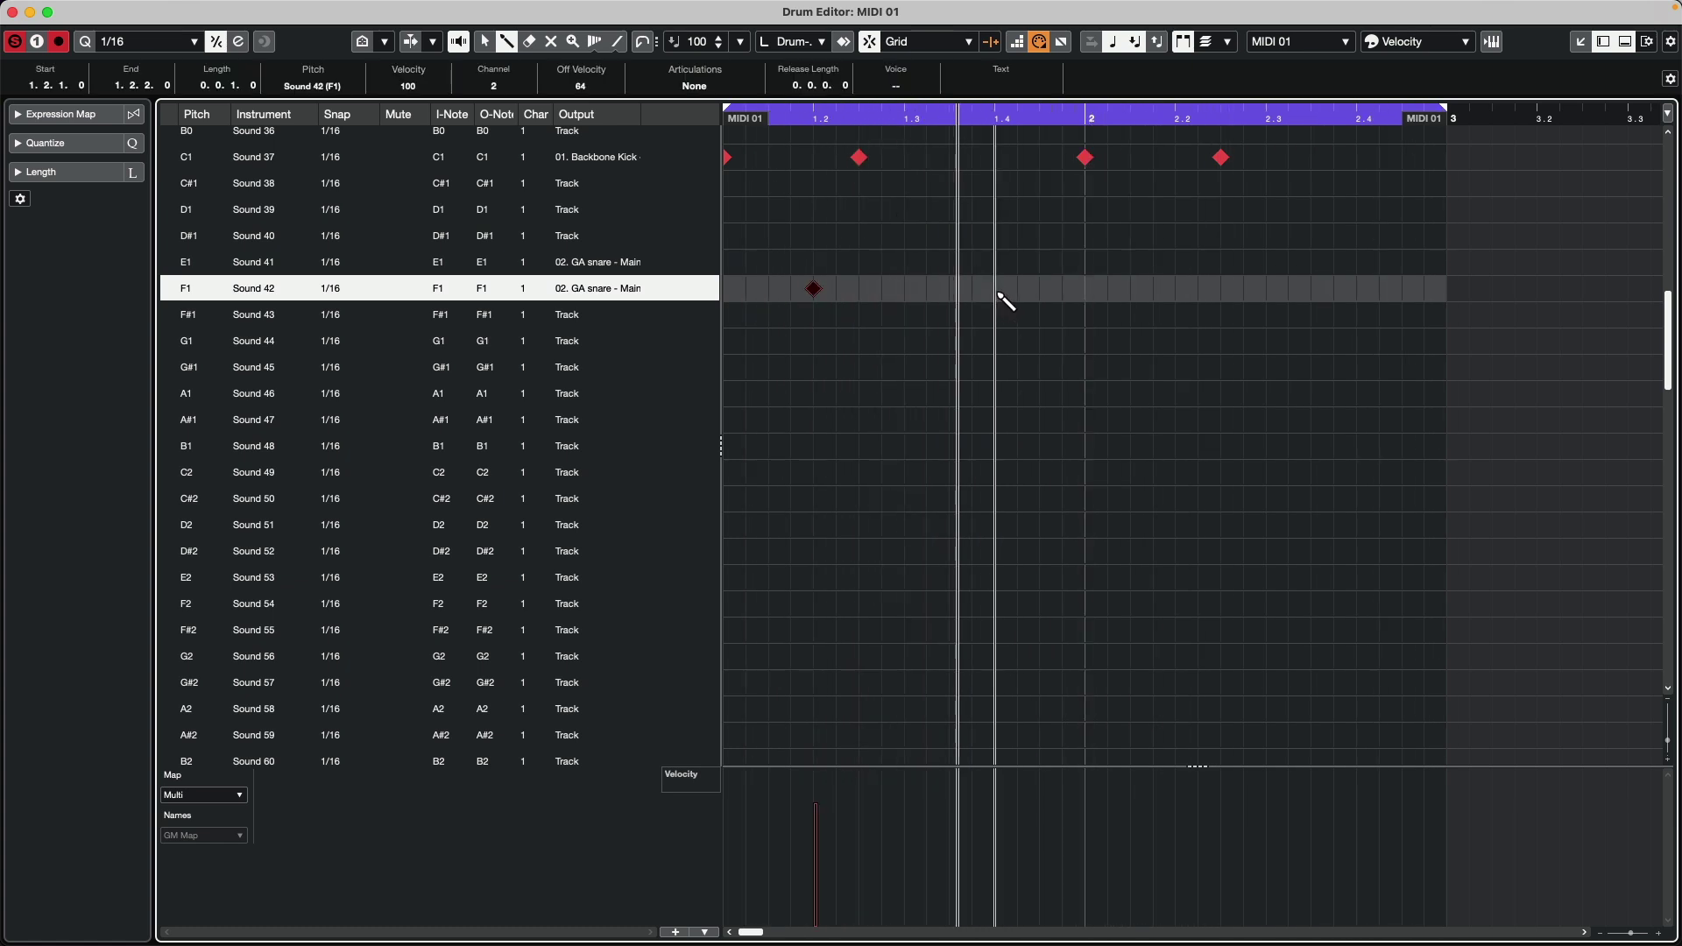
left_click(1176, 289)
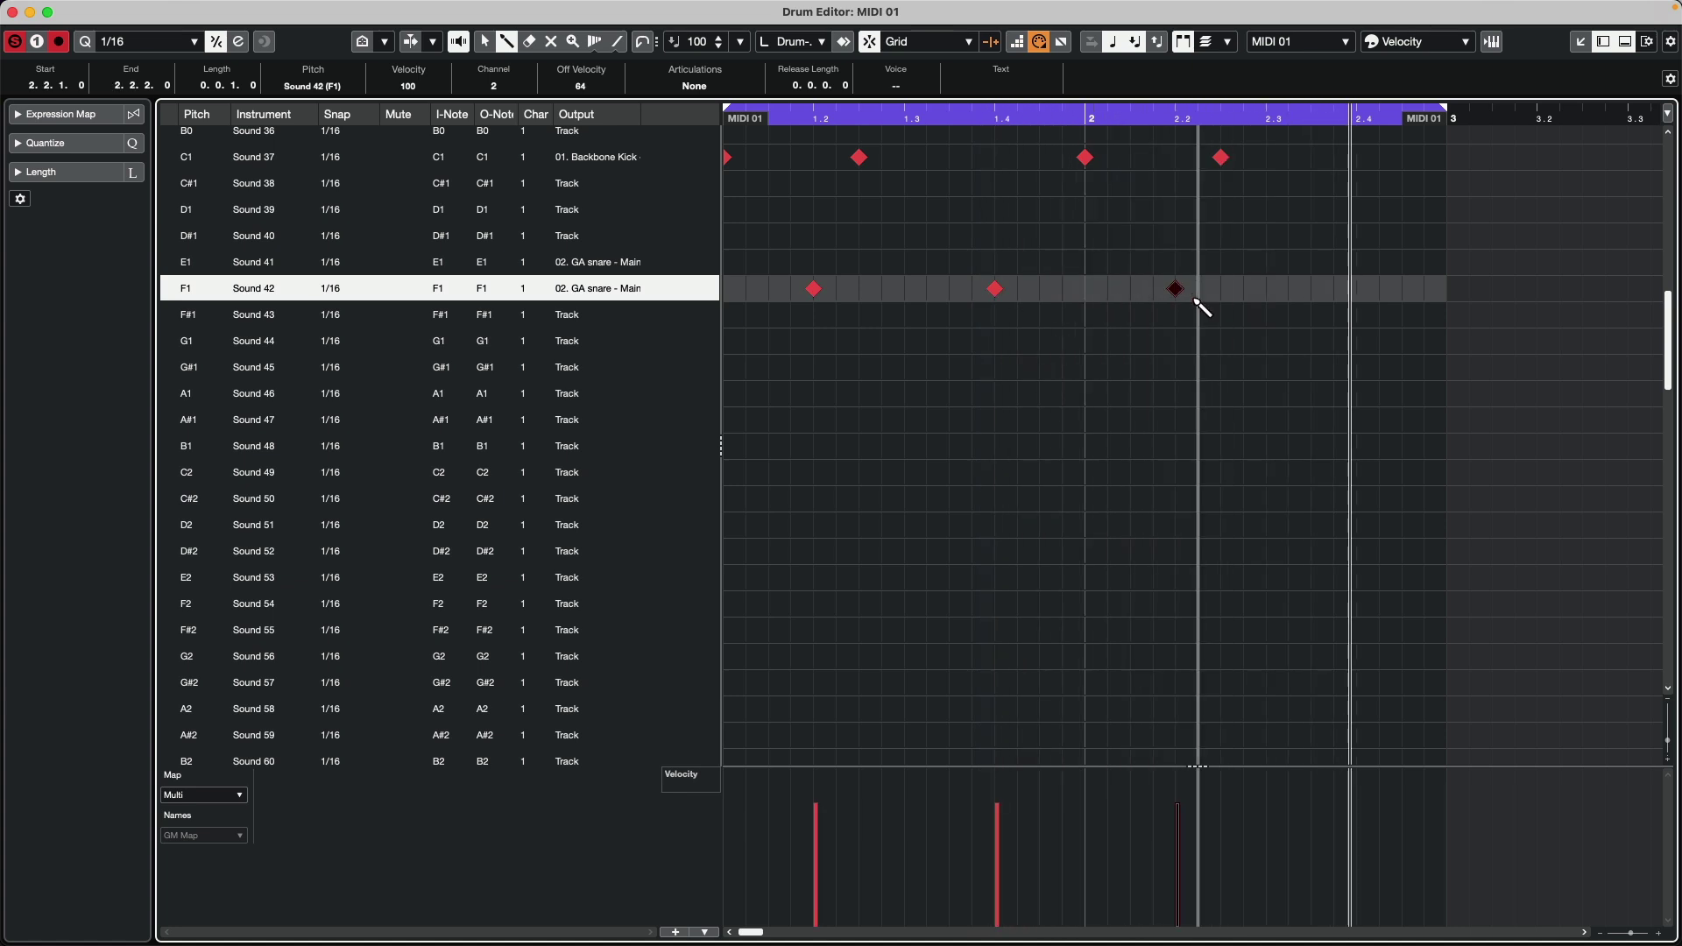
left_click(1358, 289)
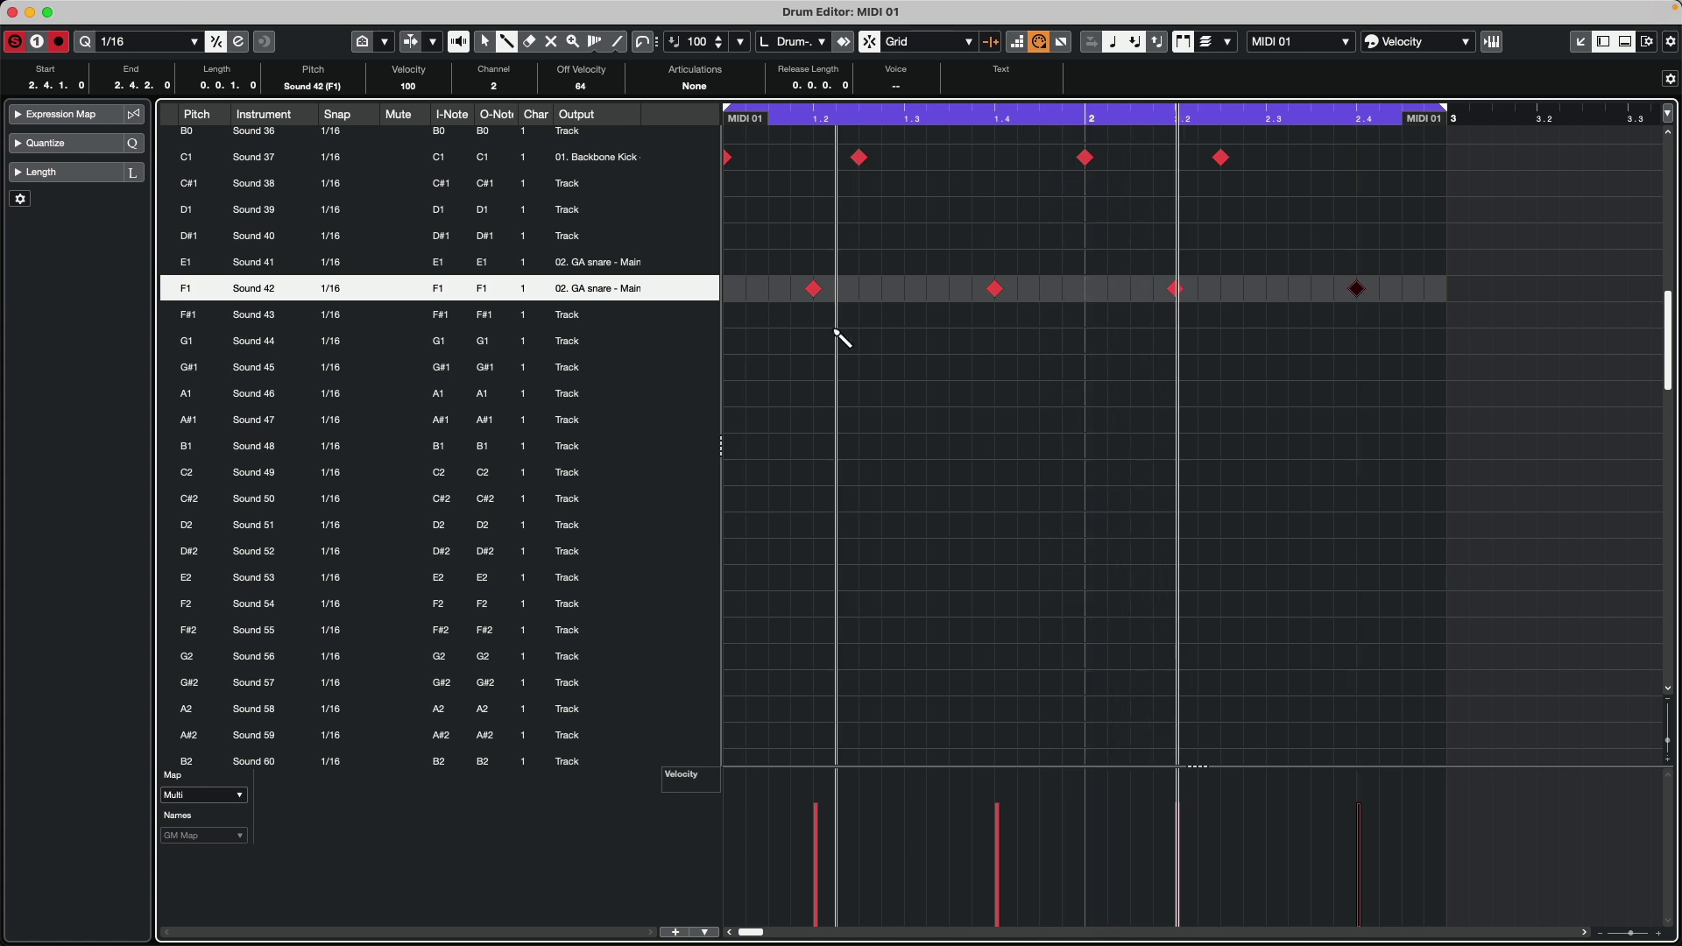
Copy the four F1 snare notes up onto the E1 lane with an Alt-drag.
double_click(815, 289, "shift")
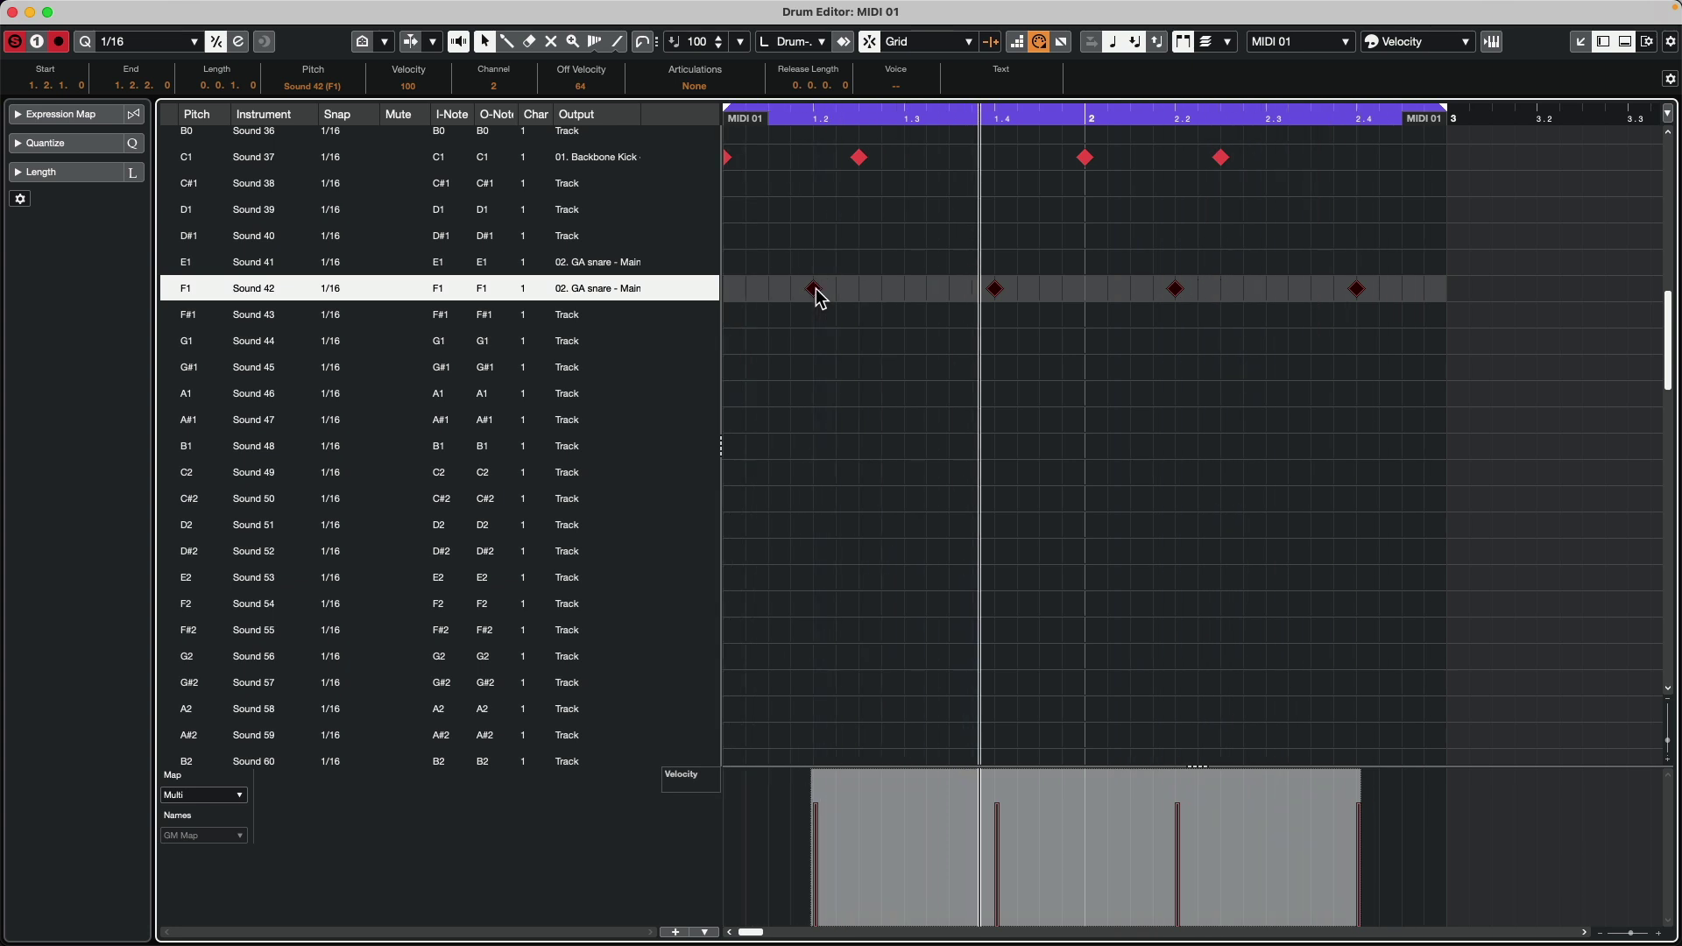
left_click_drag(820, 296, 815, 267)
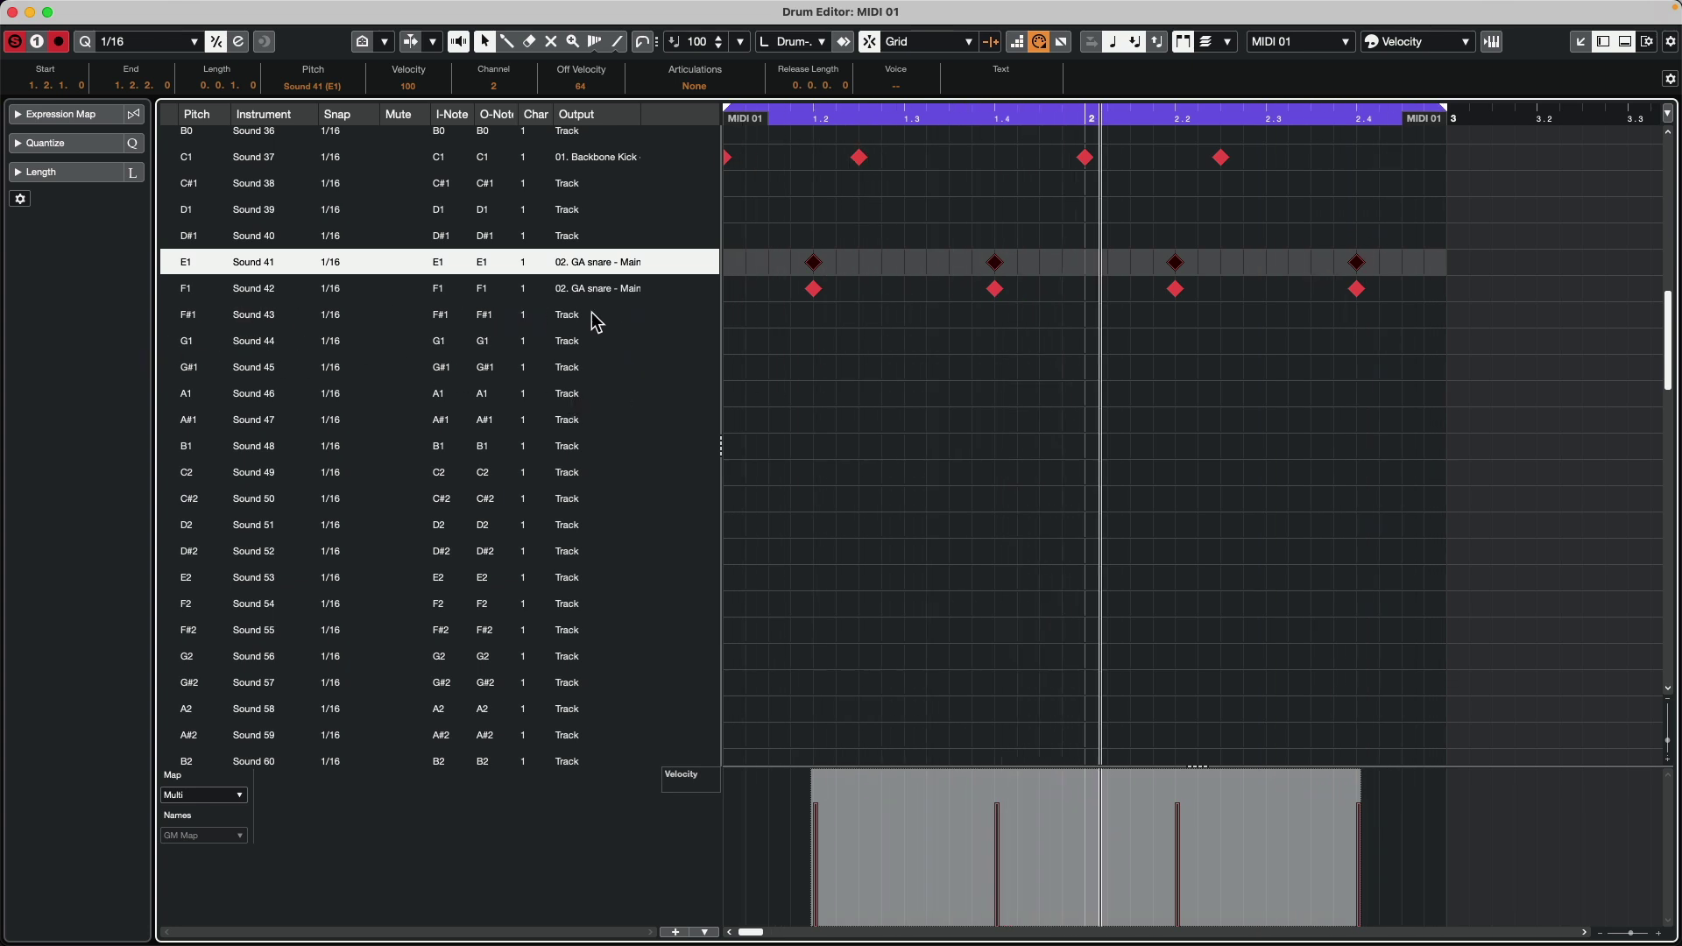
Rename the F#1 drum sound to 'hi hat' and route it to 03. GA 2 Hat - Main.
double_click(256, 313)
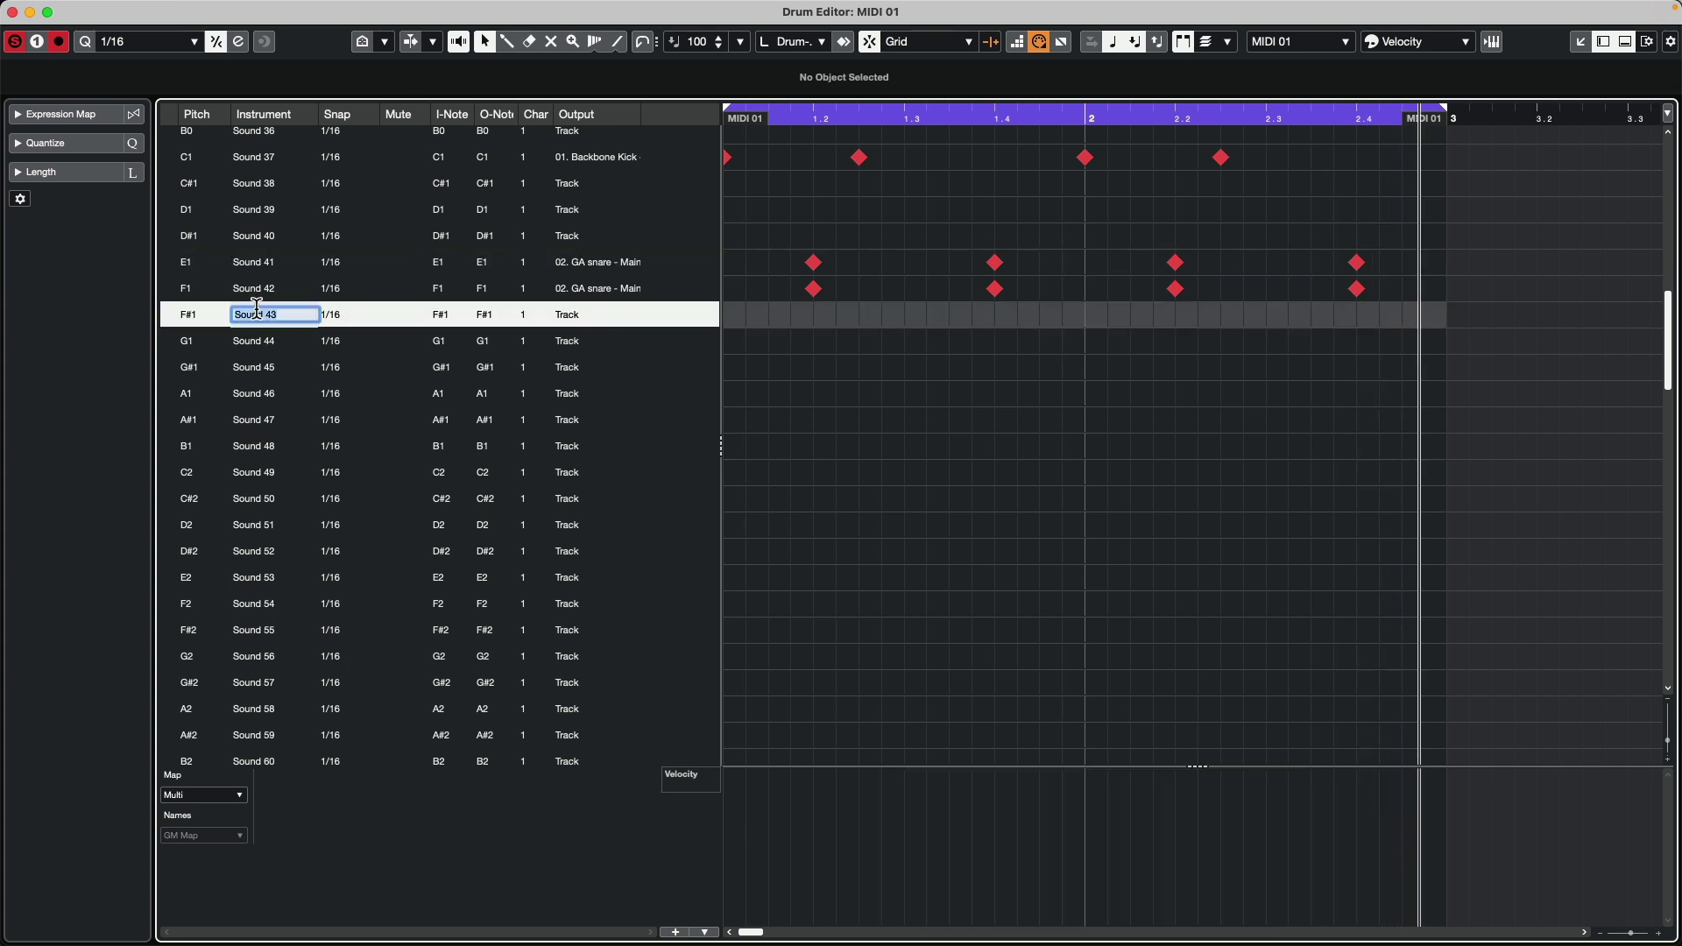
type("hi hat")
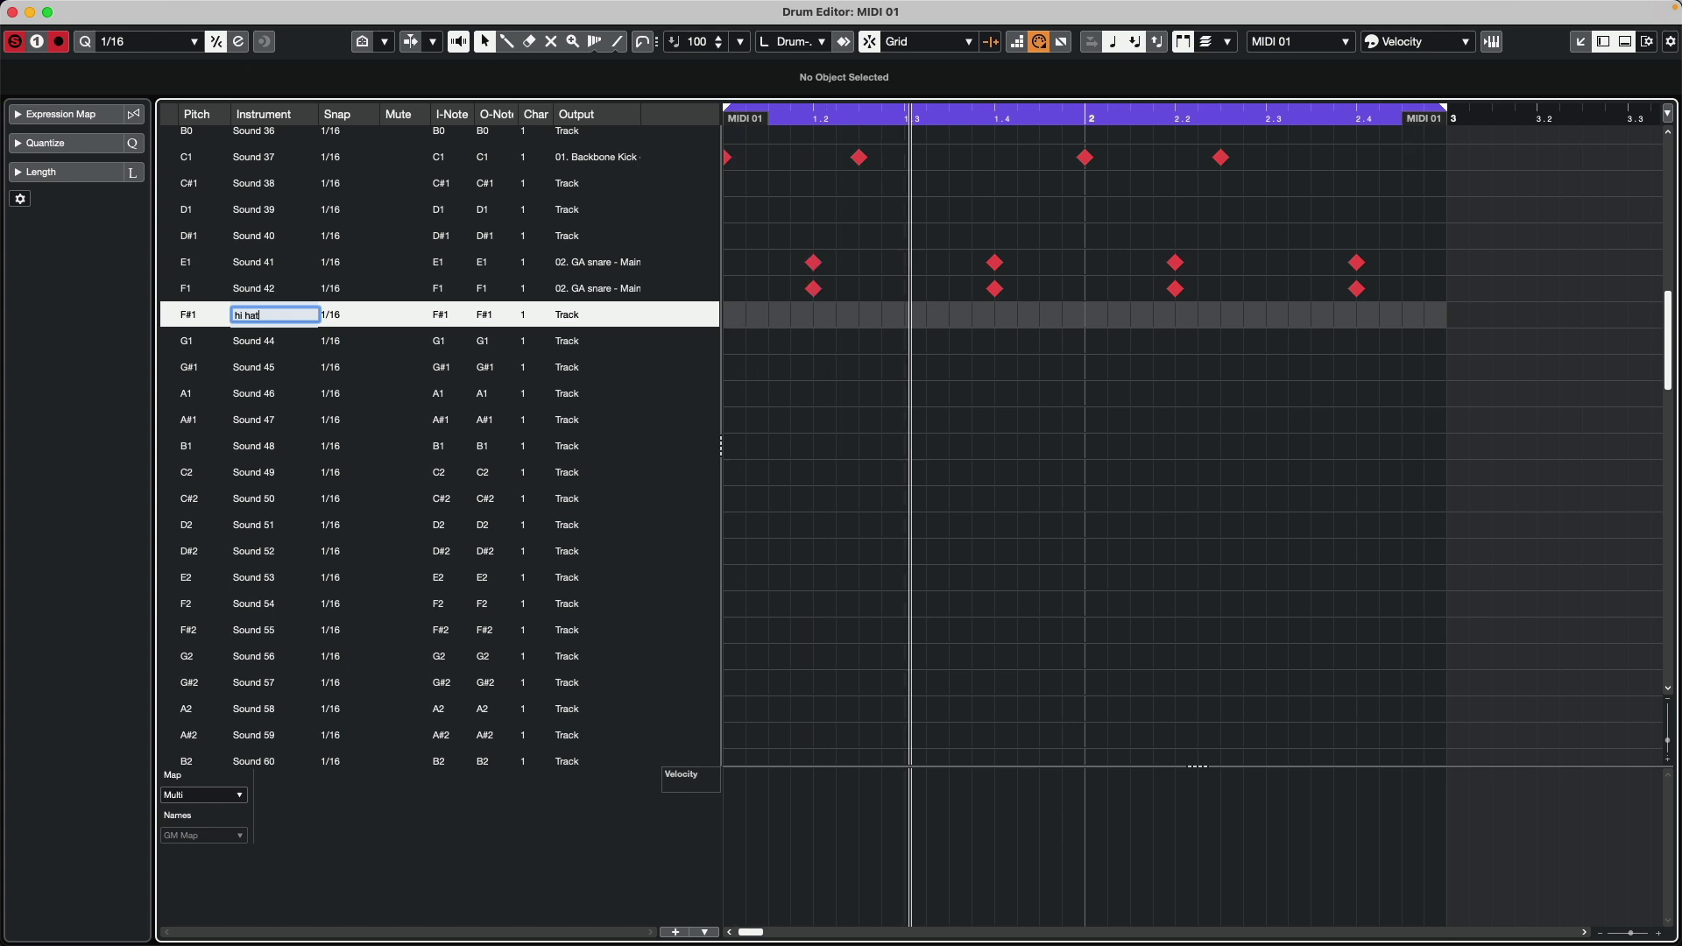
key("Return")
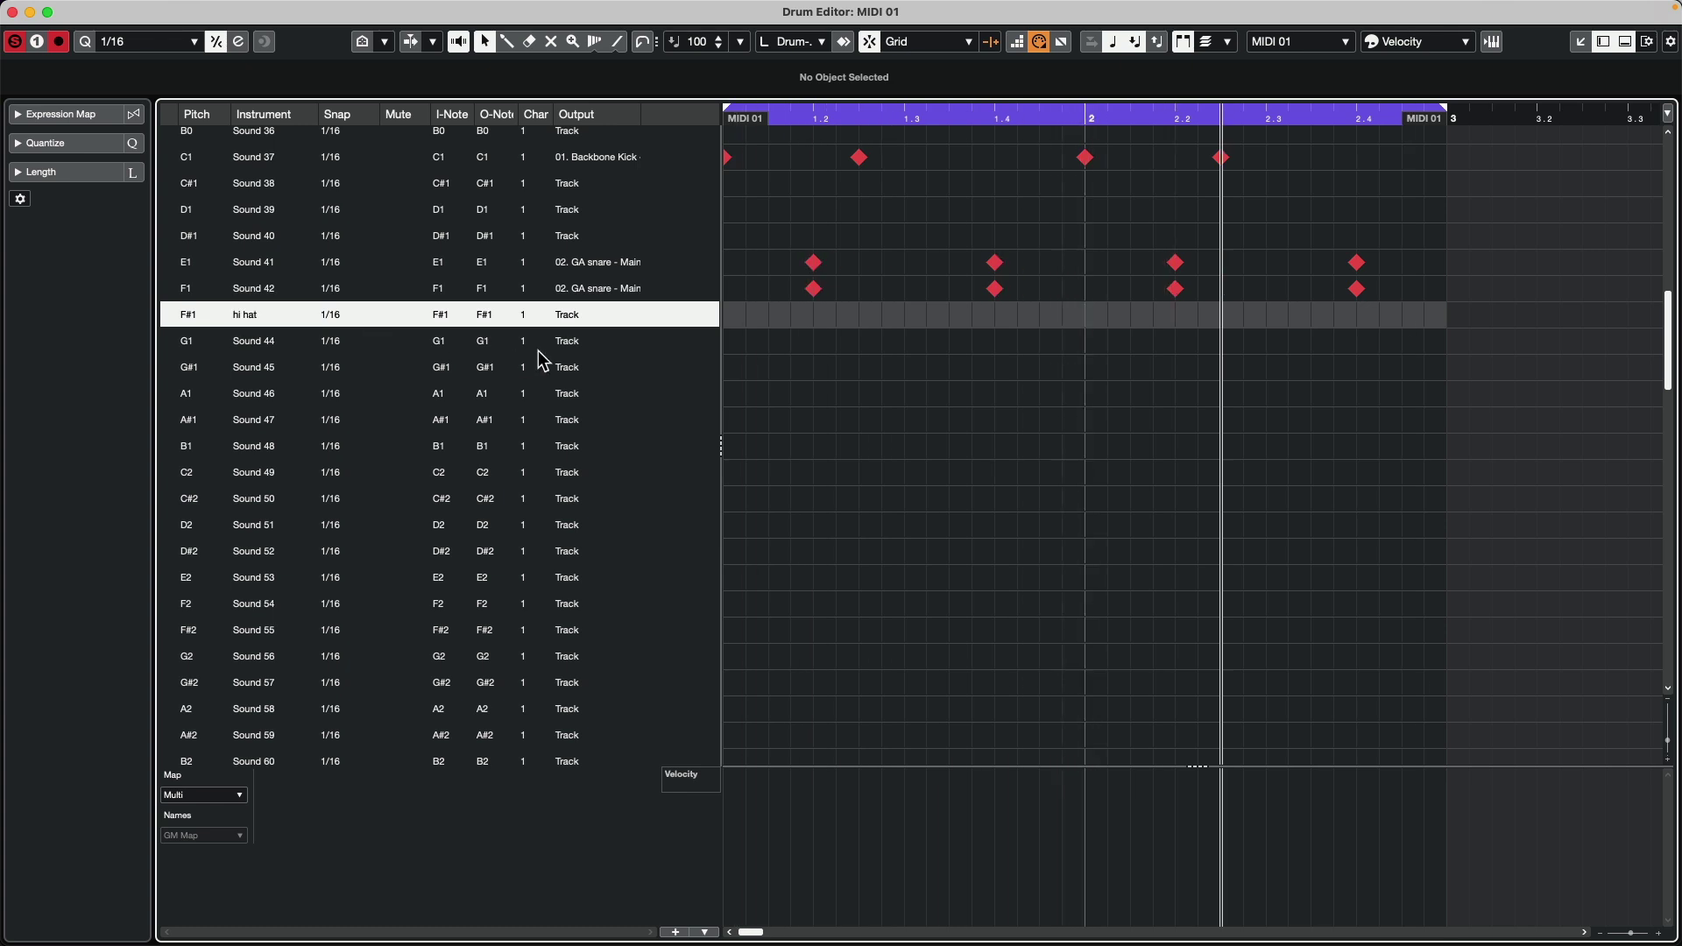
left_click(585, 315)
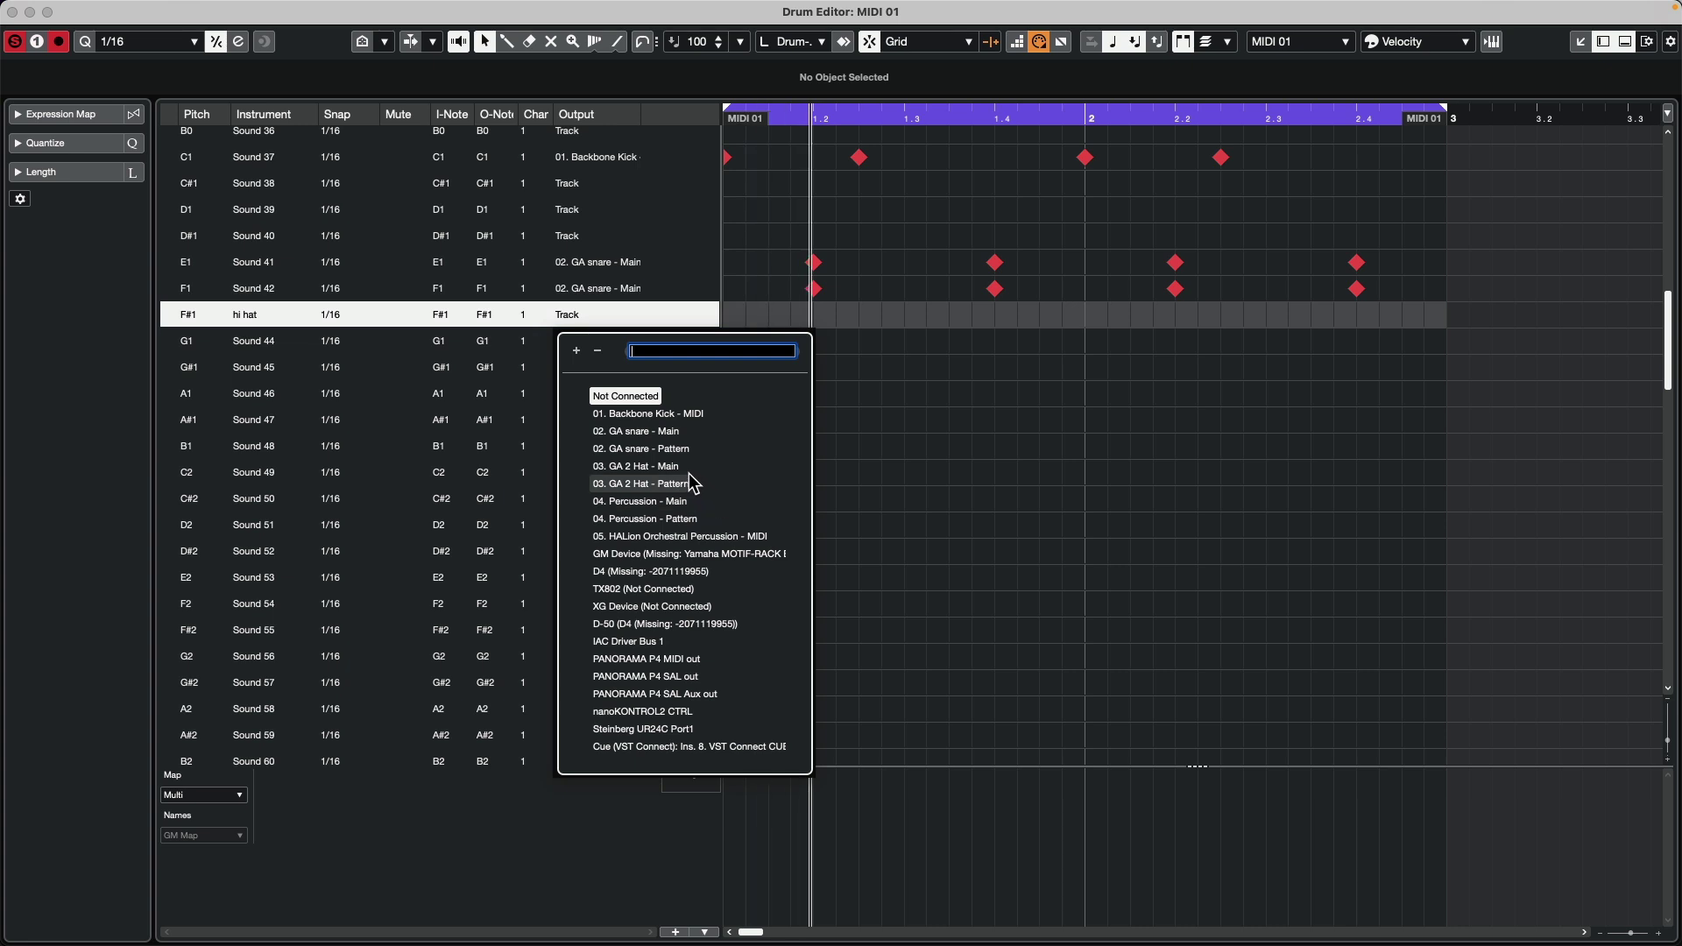
left_click(637, 467)
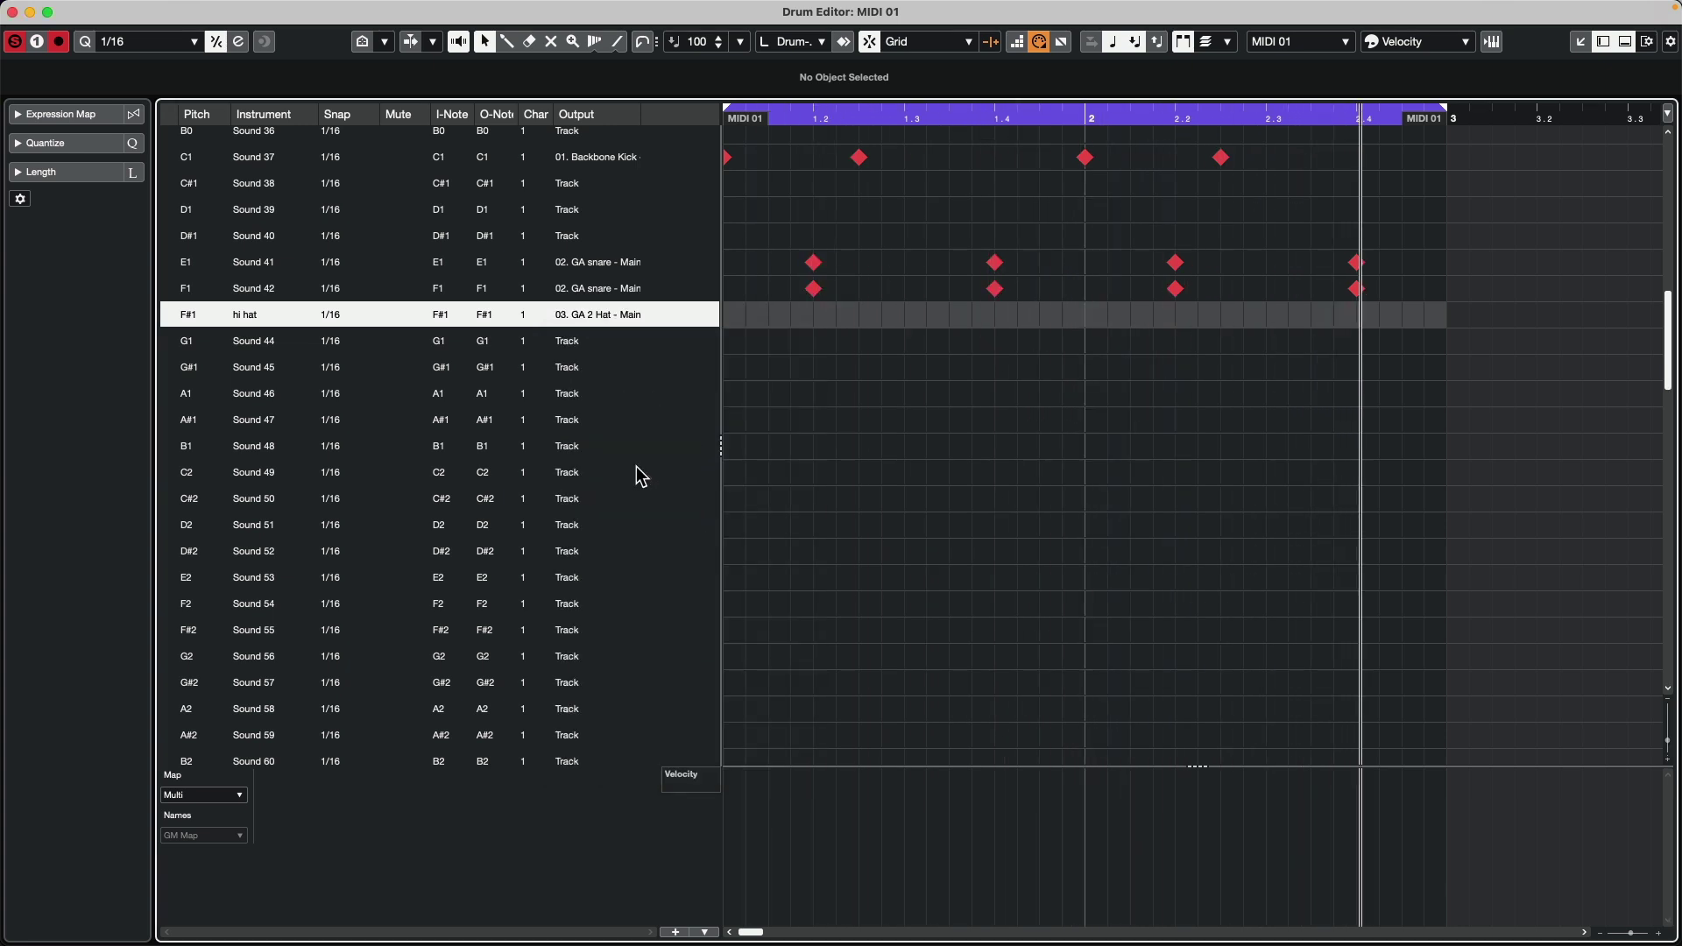
left_click(326, 319)
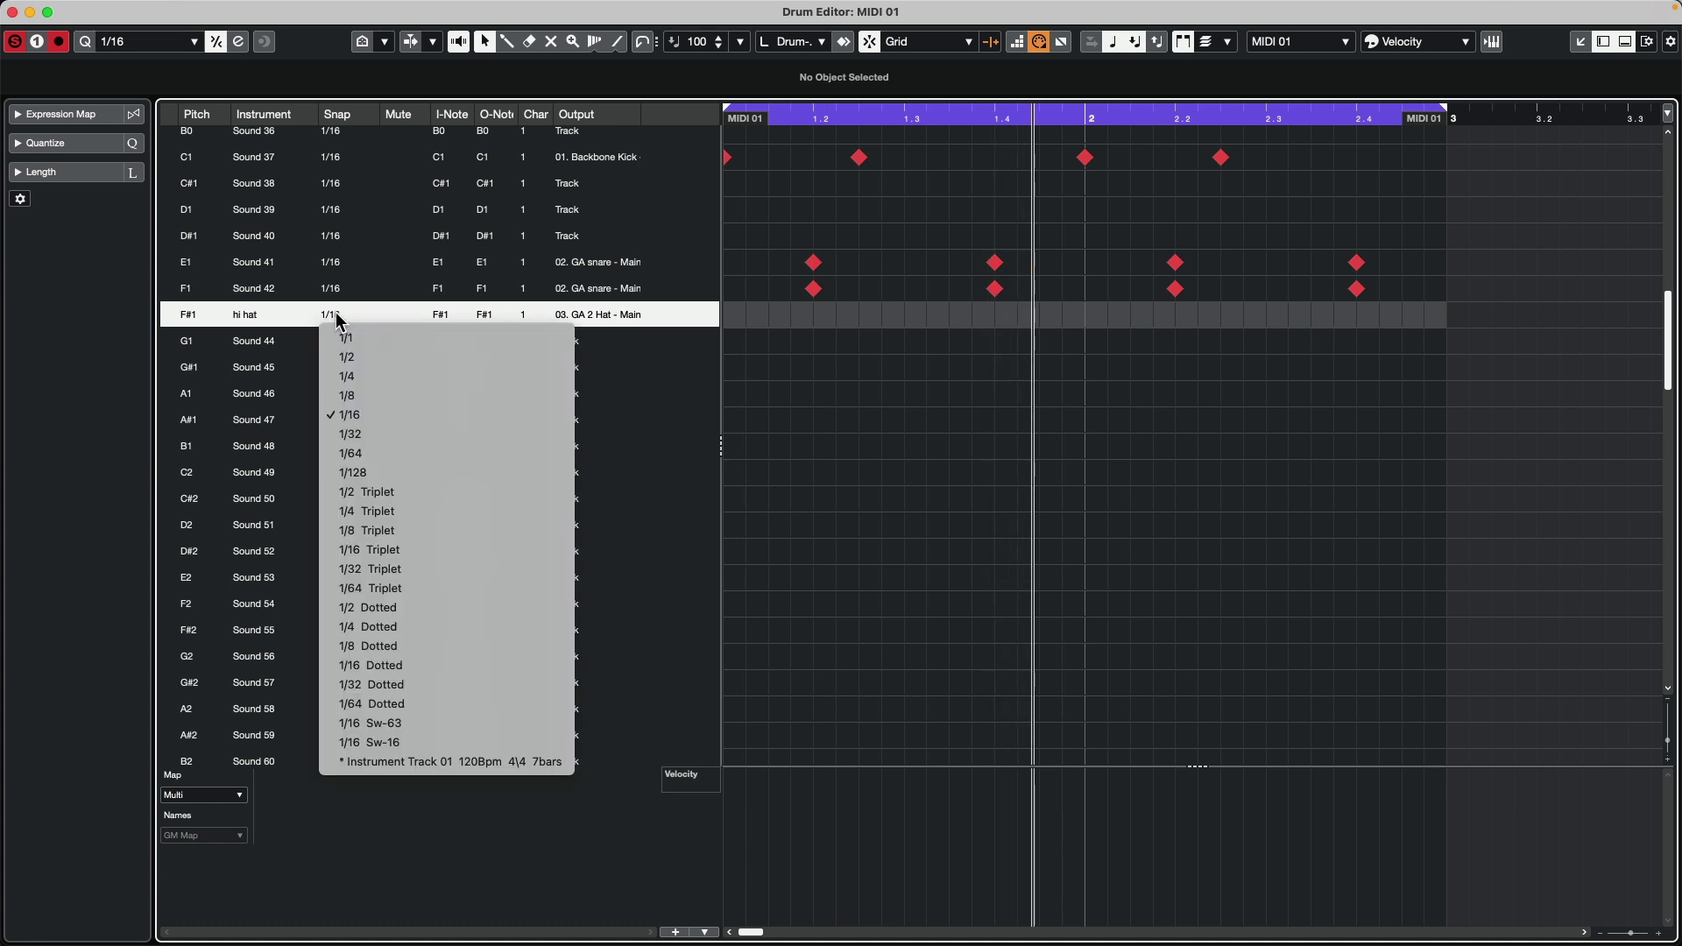
Paint 1/16 hi hat notes across the first bar with lowered, varied velocities.
left_click(412, 415)
right_click(800, 324)
left_click(828, 324)
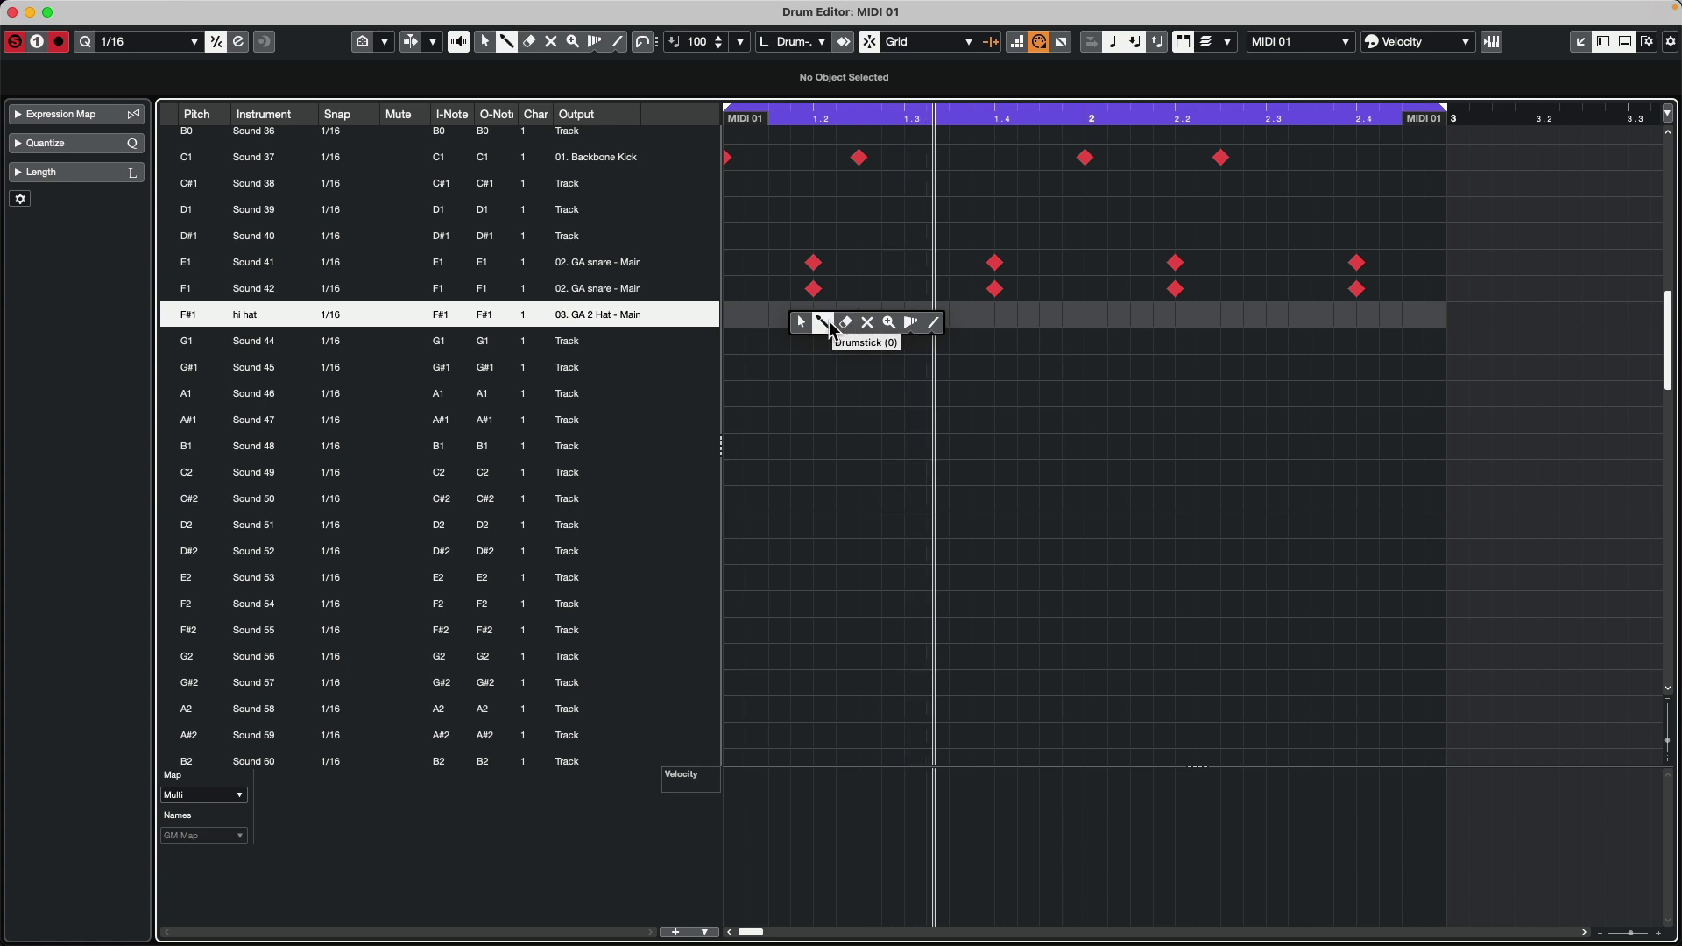
left_click_drag(790, 315, 1018, 315)
left_click(1041, 314)
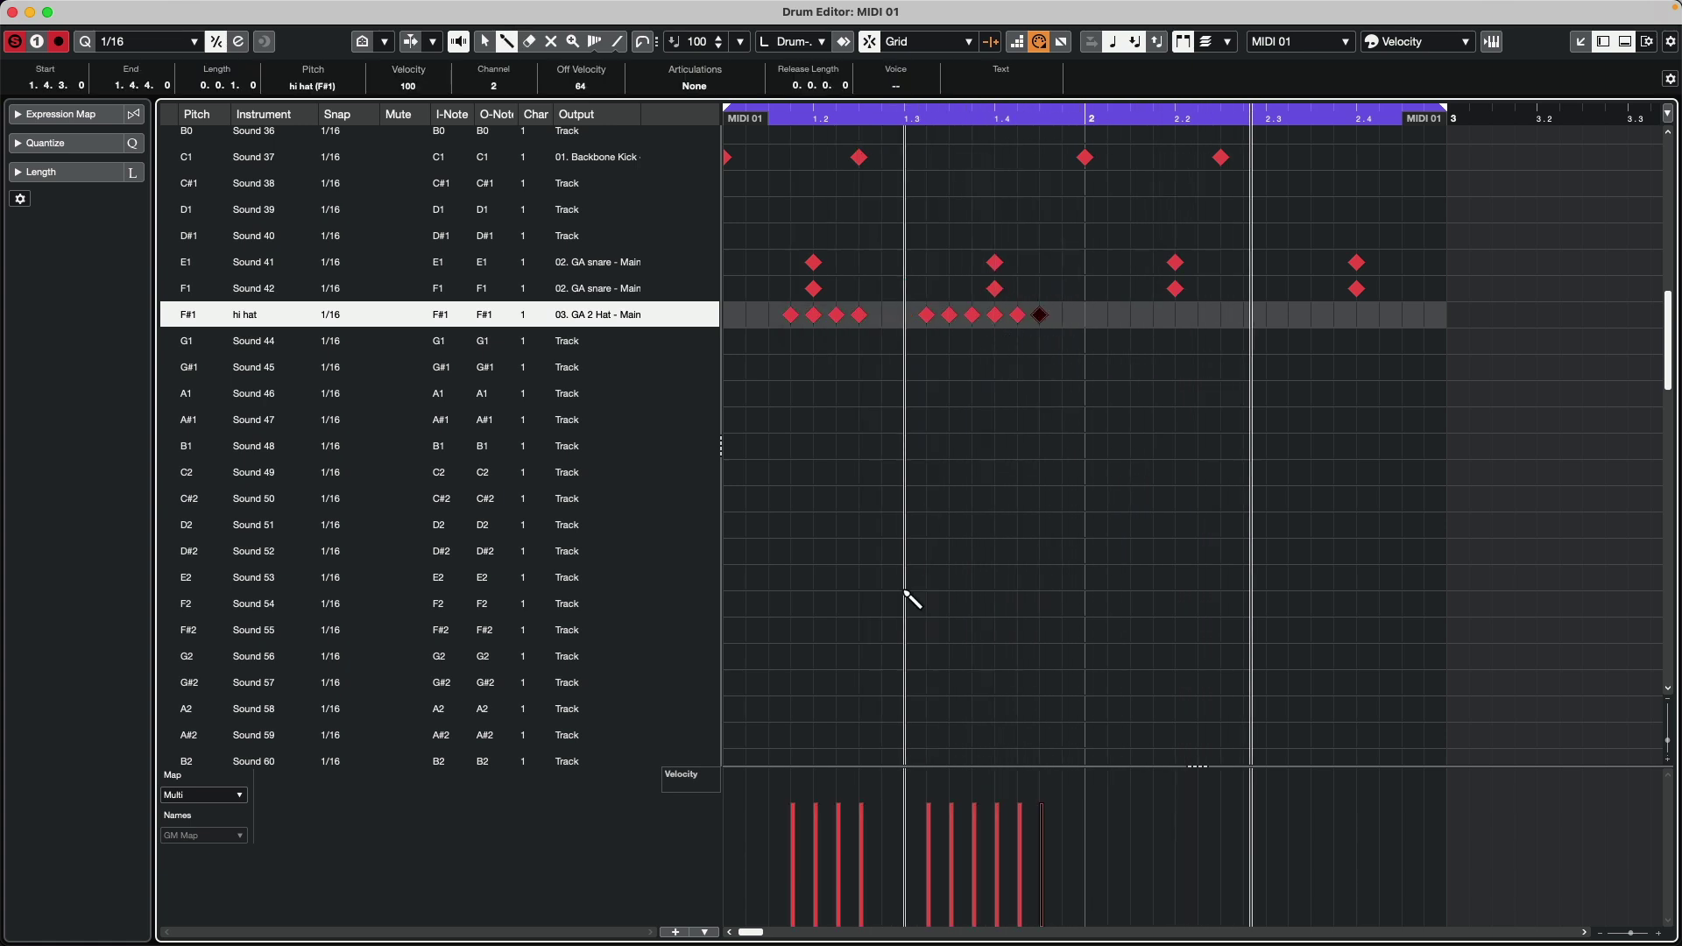
mouse_move(800, 853)
left_mouse_down()
mouse_move(867, 811)
mouse_move(954, 819)
mouse_move(1049, 872)
mouse_move(1034, 875)
left_mouse_up()
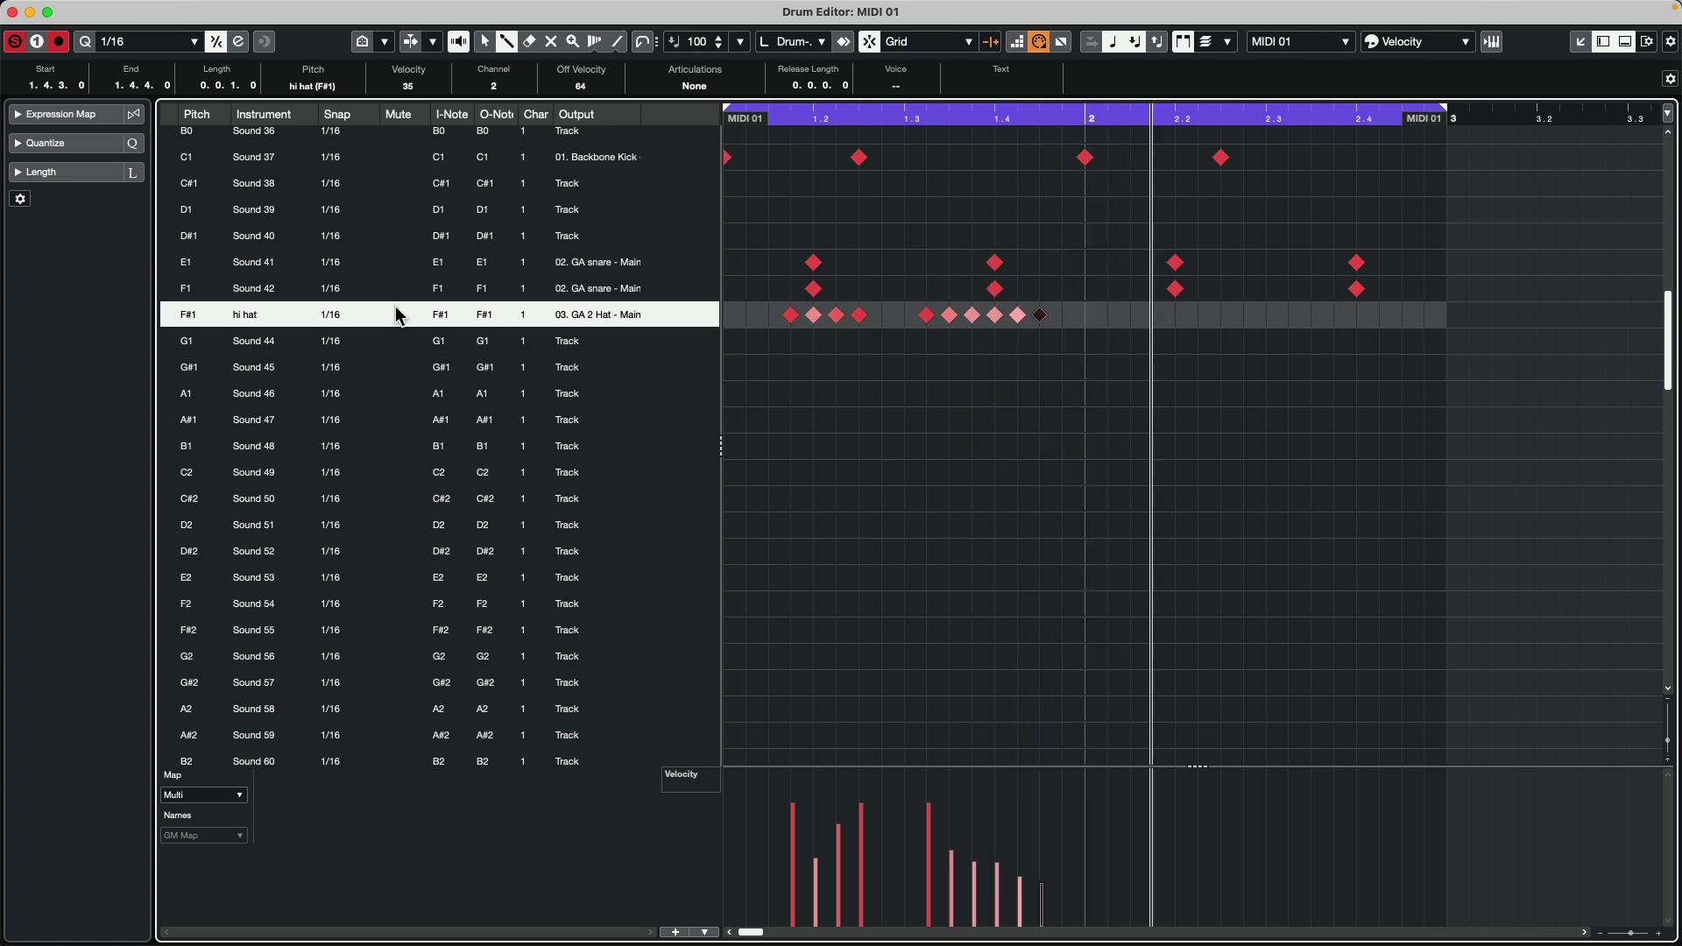
Switch hi hat snap to 1/16 Triplet and paint a triplet run in bar 2 with rising velocities.
left_click(334, 316)
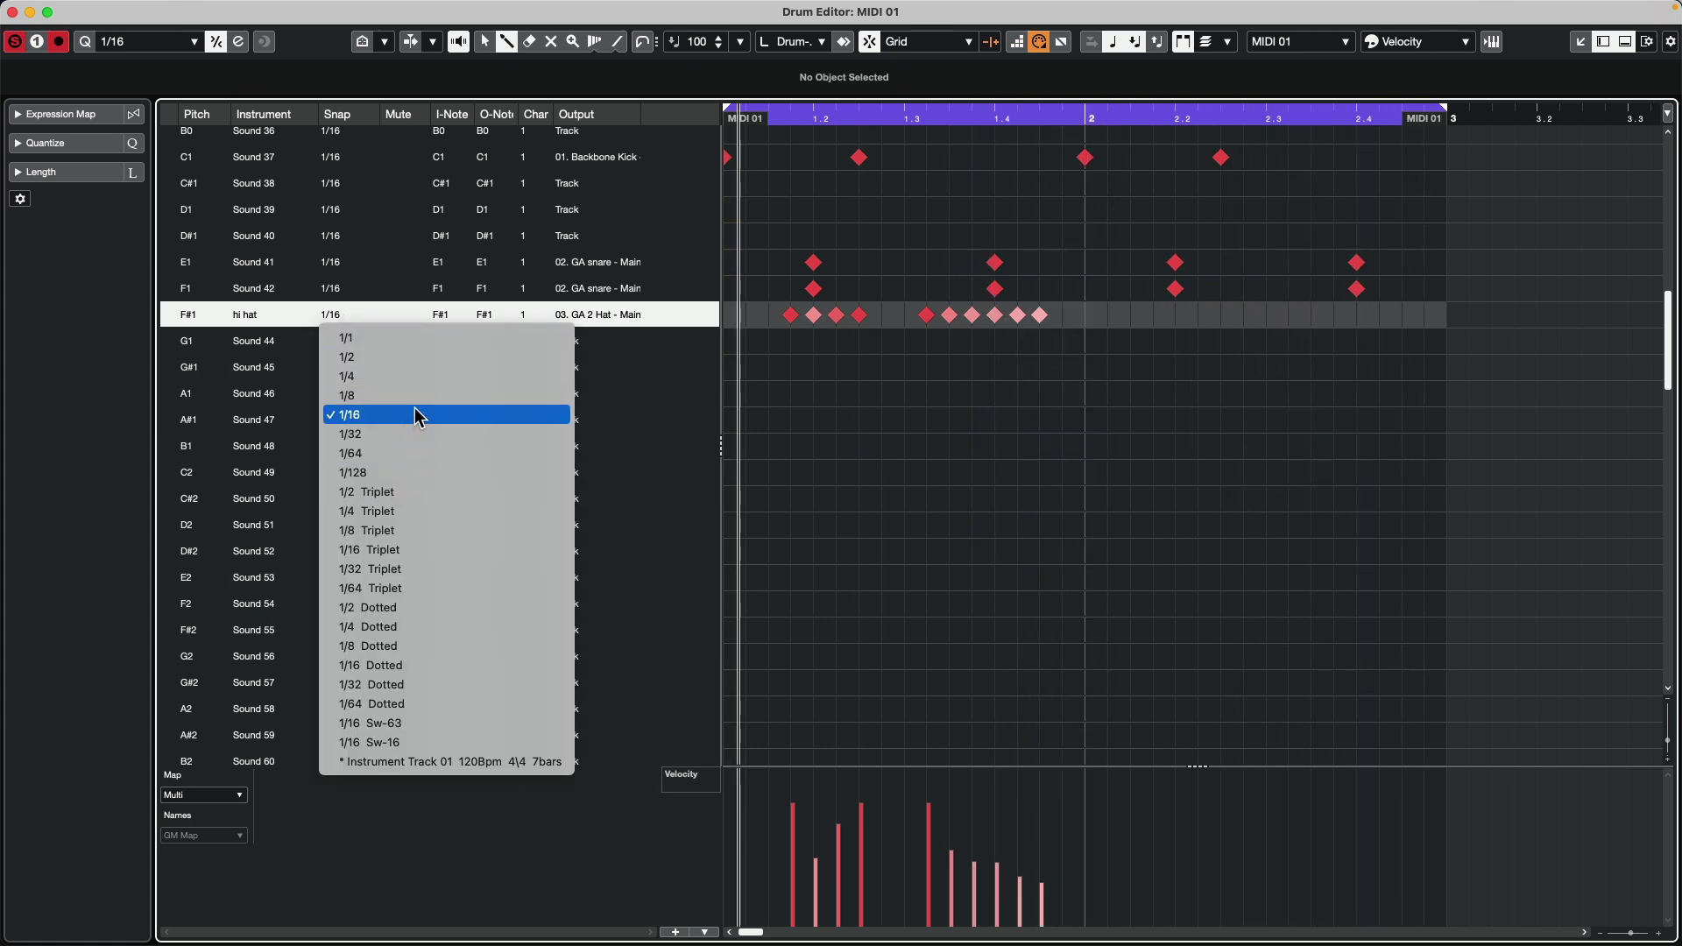
left_click(433, 550)
left_click_drag(1129, 315, 1254, 331)
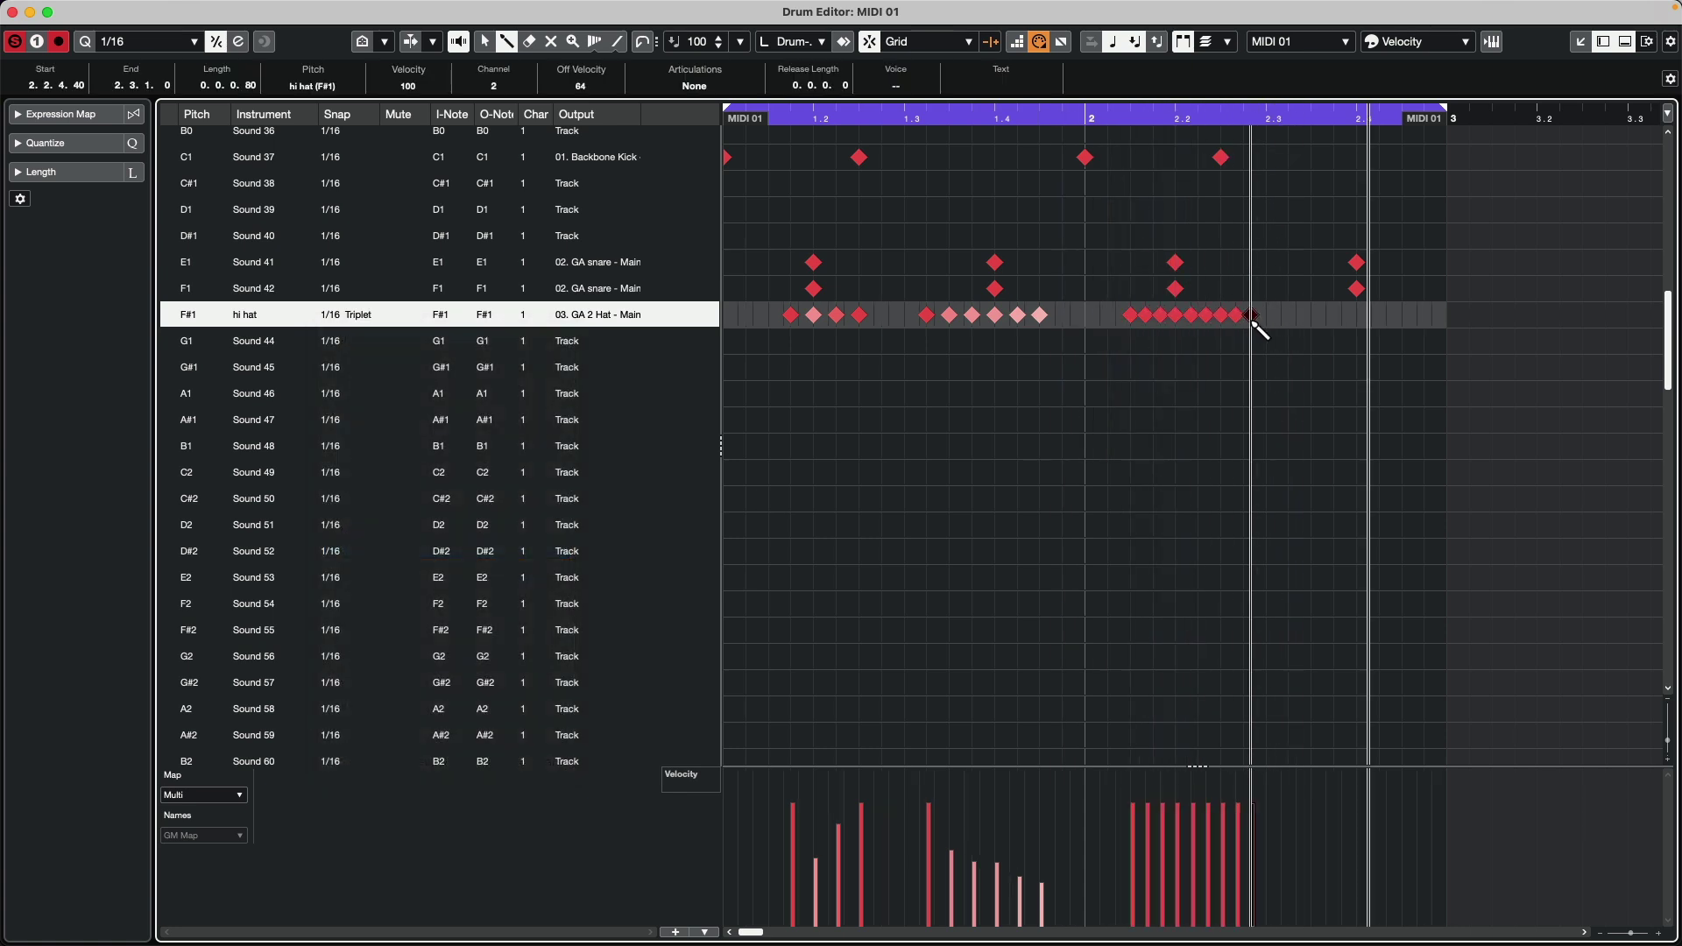
left_click_drag(1131, 873, 1245, 786)
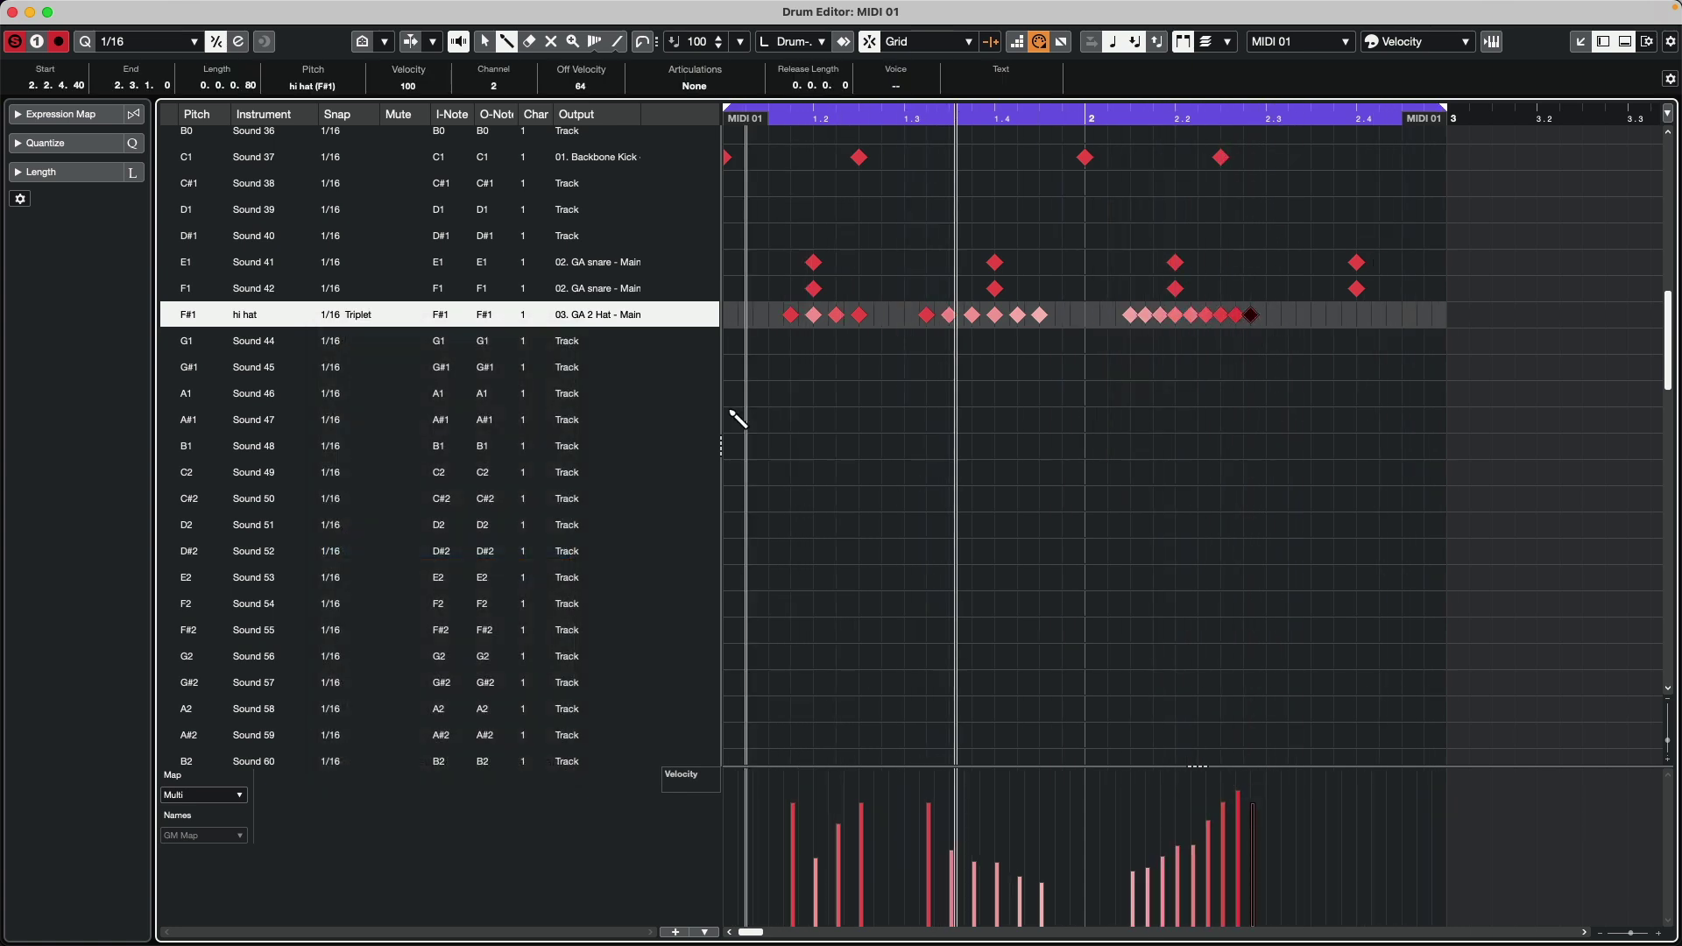
Set snap to 1/32 and paint a closing hi hat roll from 2.4 to bar 3, ramping velocities up.
left_click(356, 320)
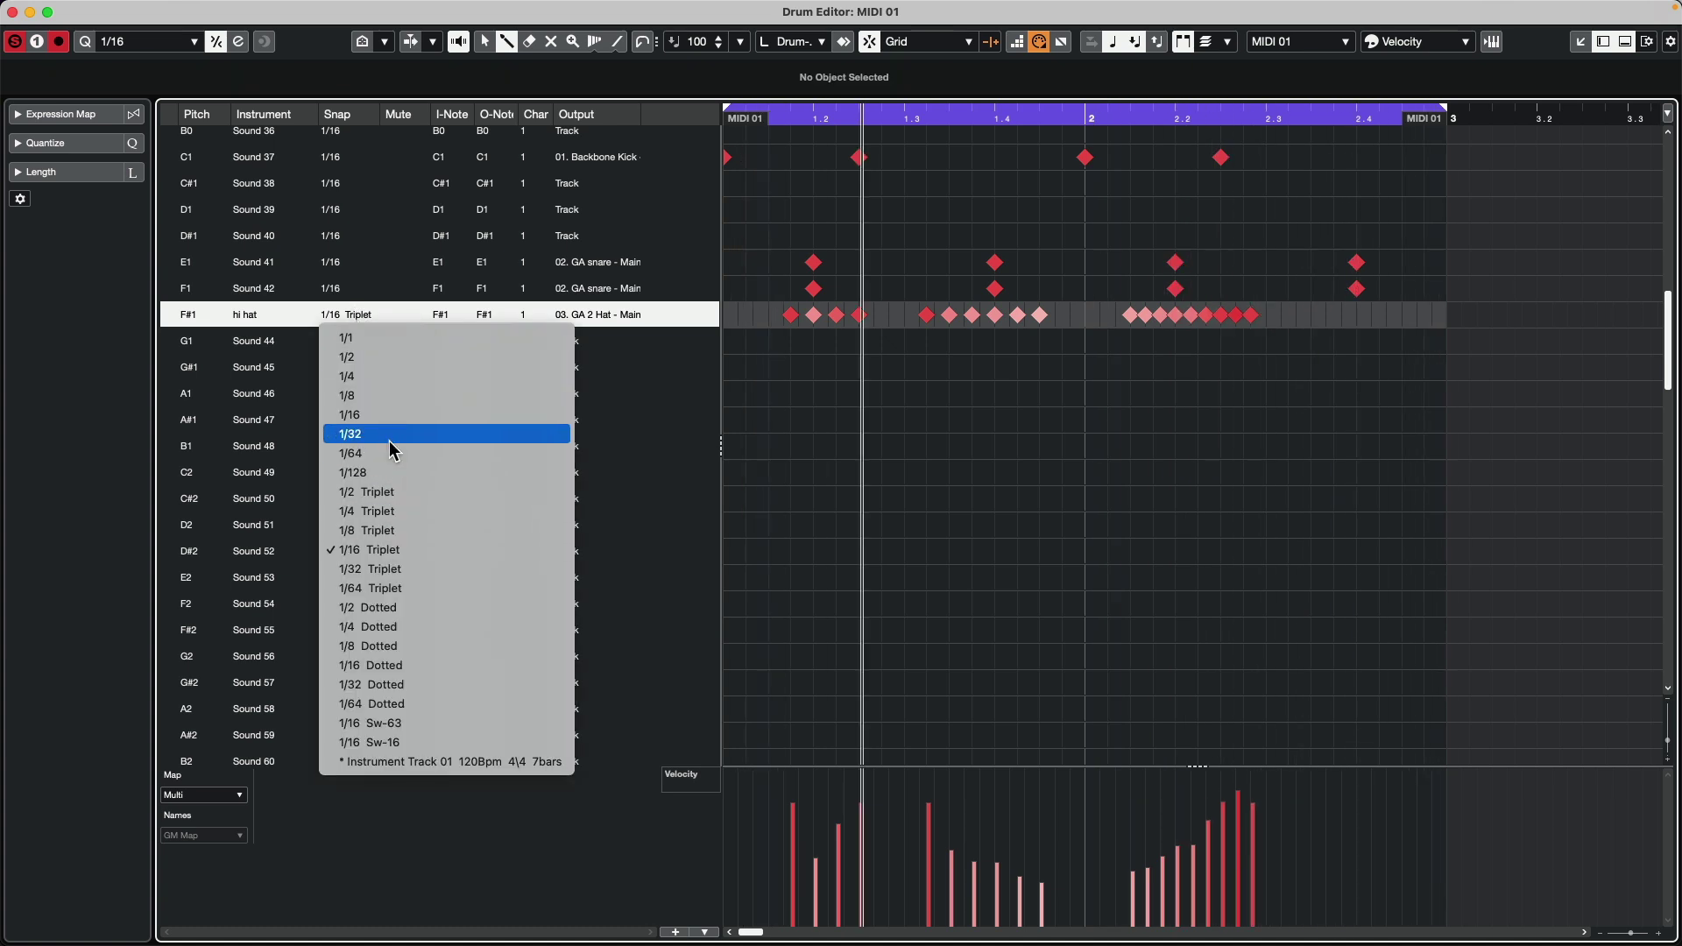
left_click(389, 435)
left_click_drag(1356, 316, 1458, 316)
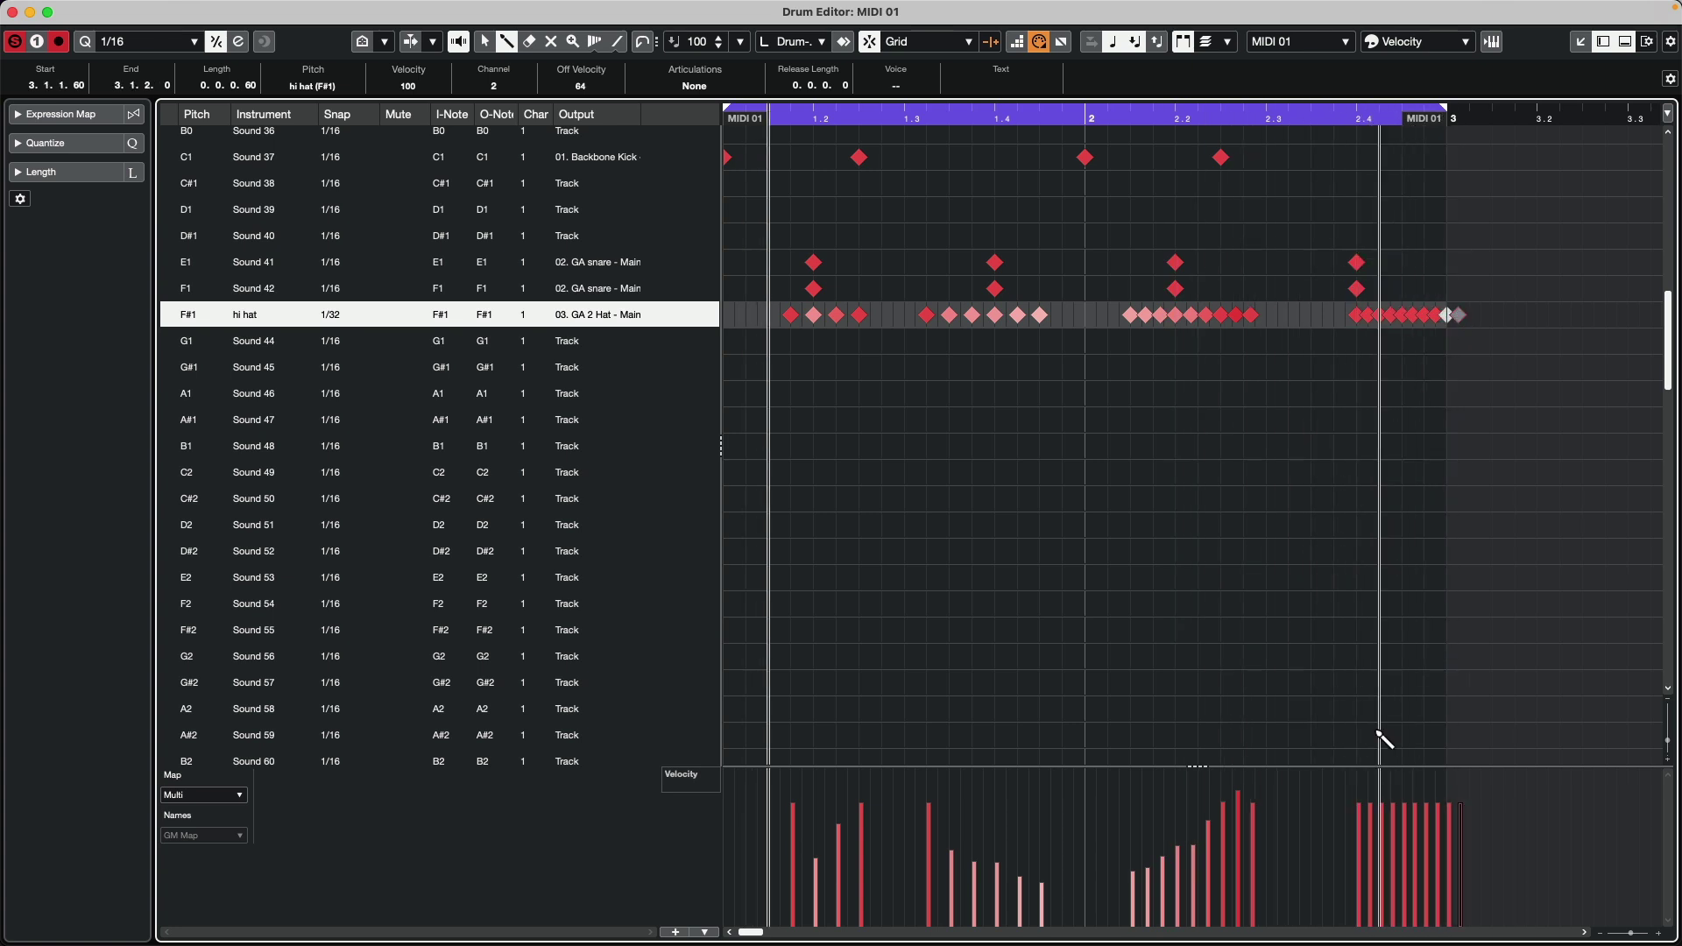
left_click_drag(1369, 905, 1446, 800)
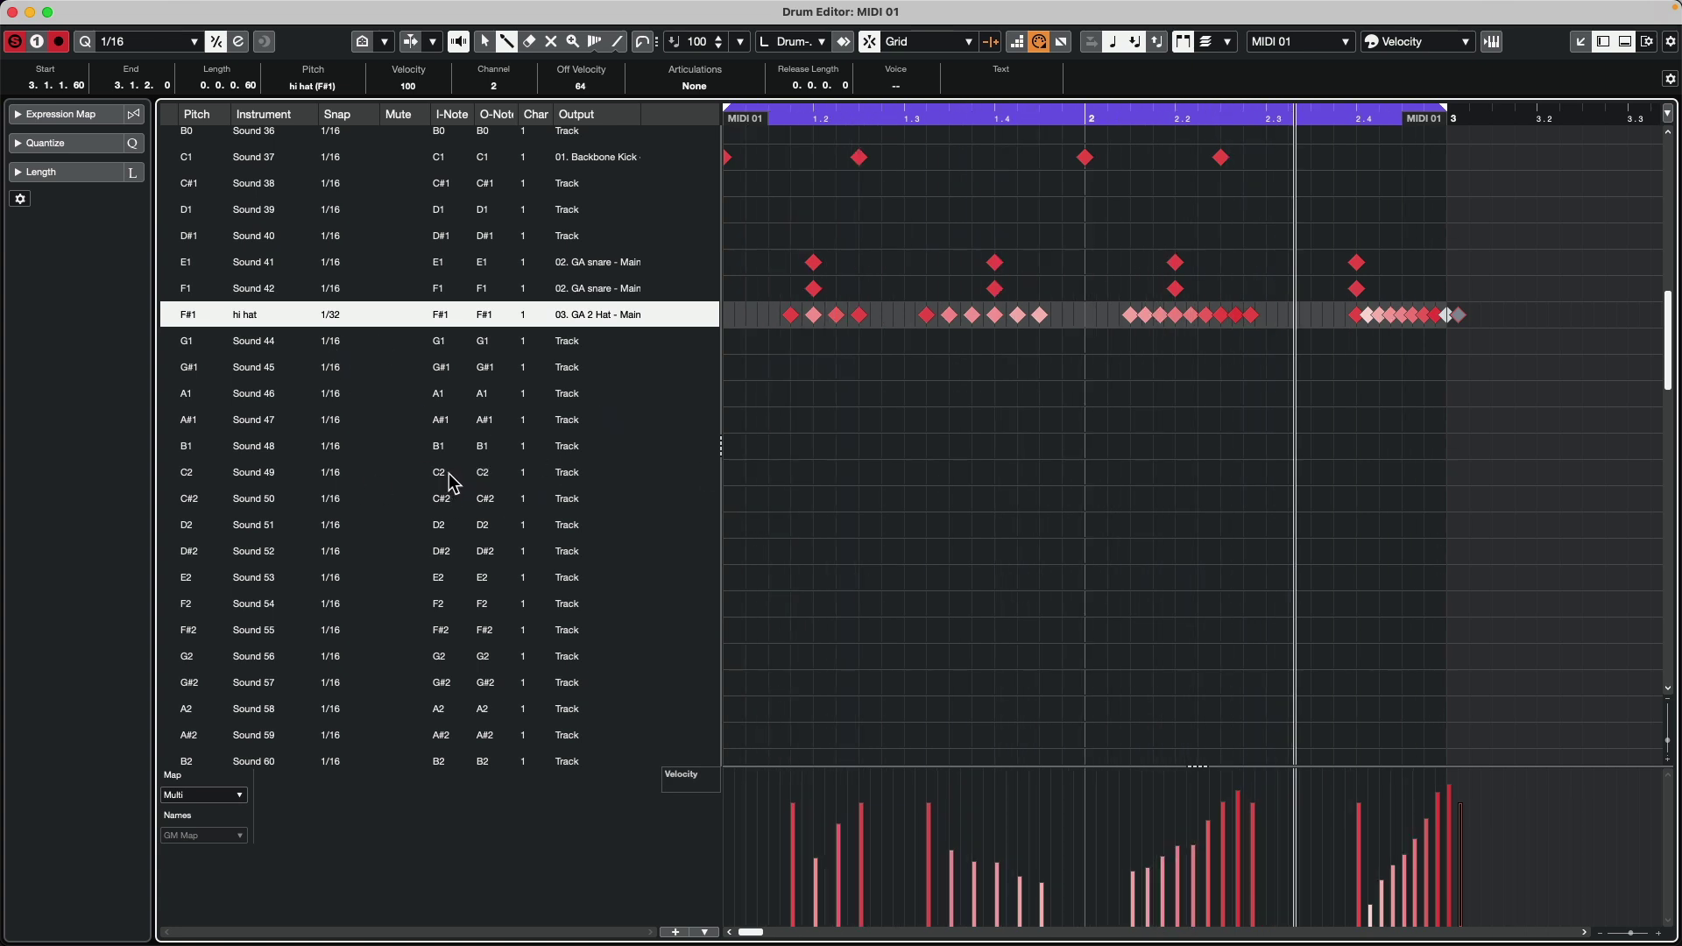
Route the F2, G2 and A2 drum sounds to 04. Percussion - Main.
scroll(452, 488, "down", 2)
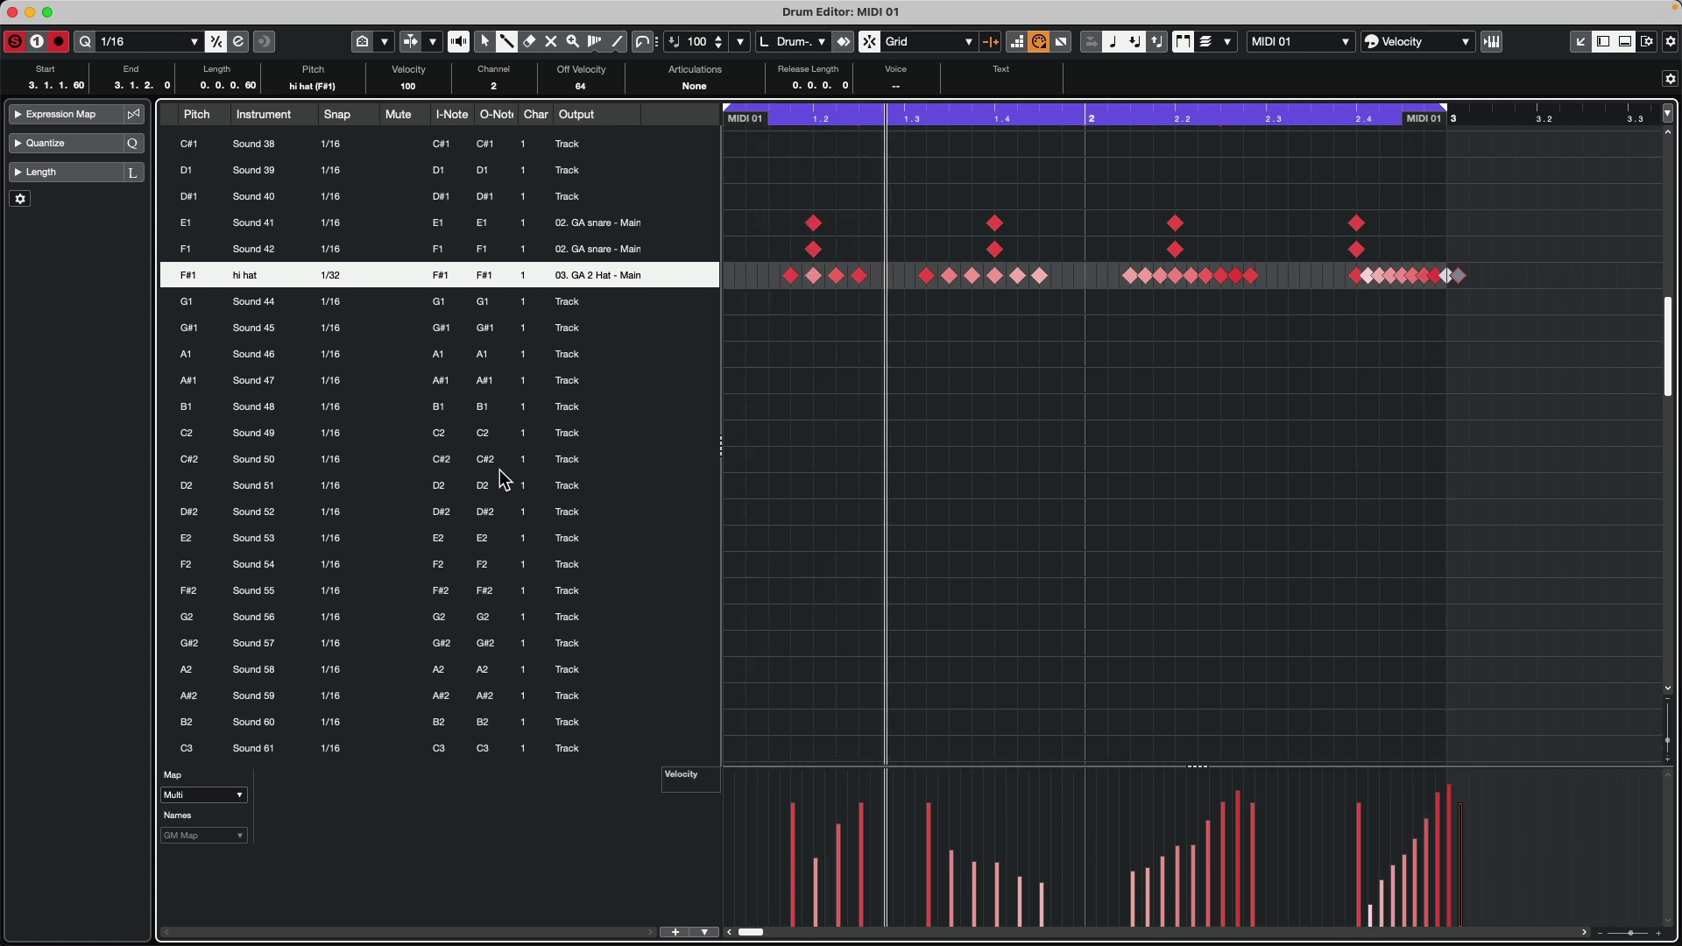
scroll(512, 474, "down", 1)
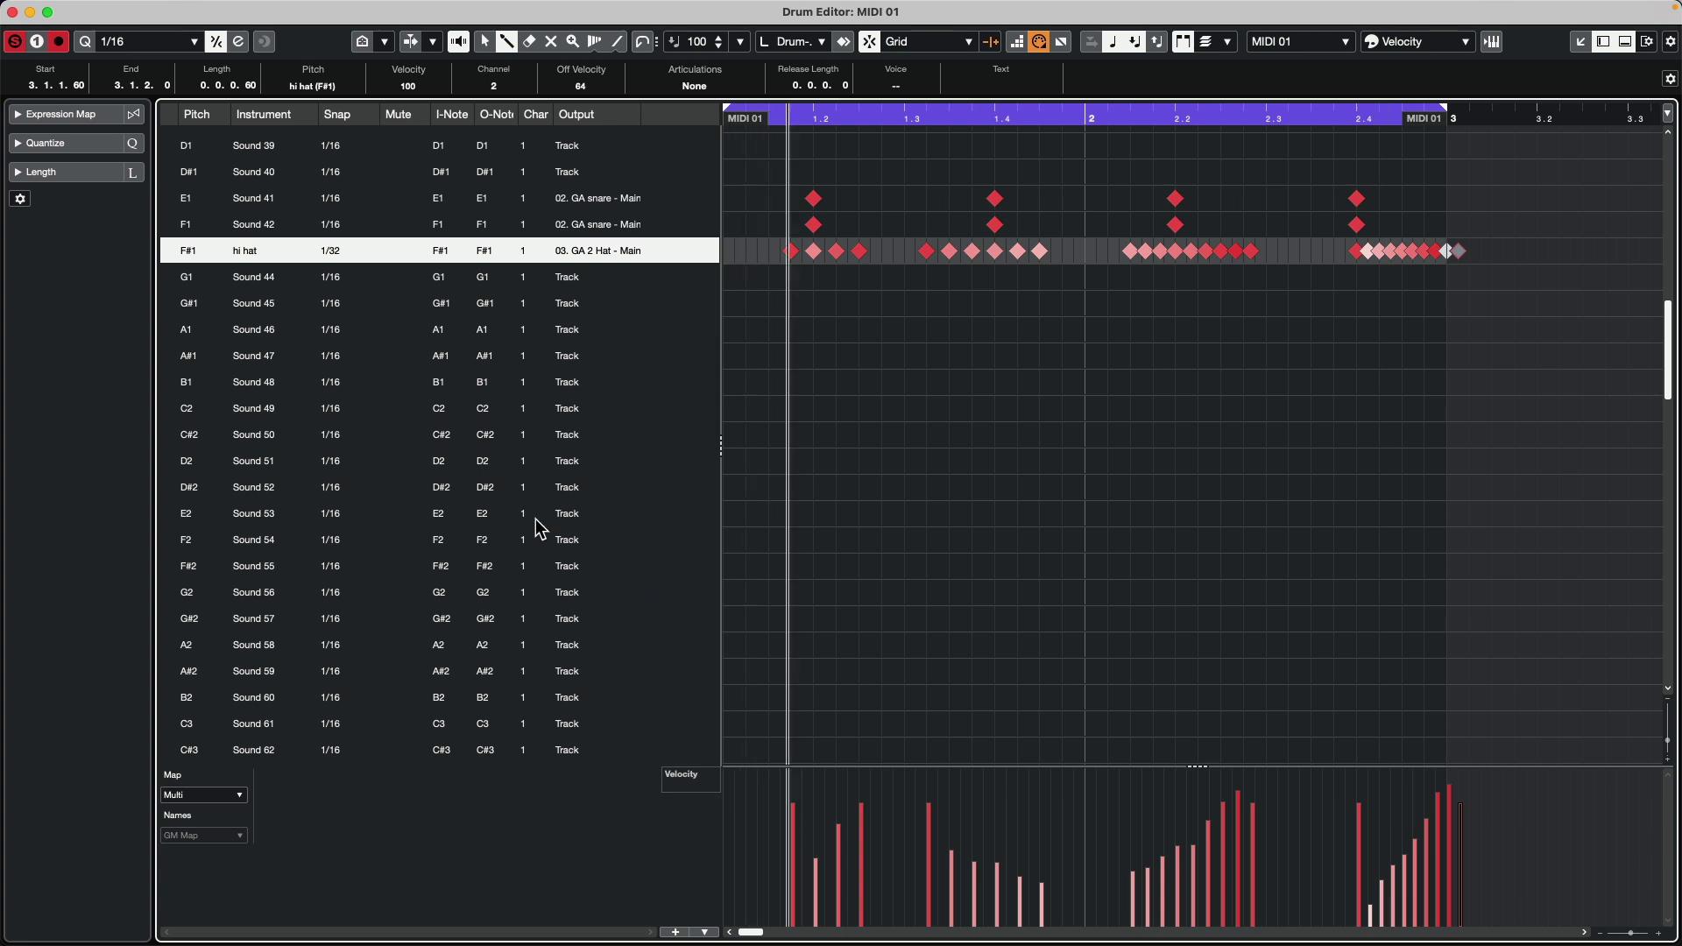
left_click(580, 540)
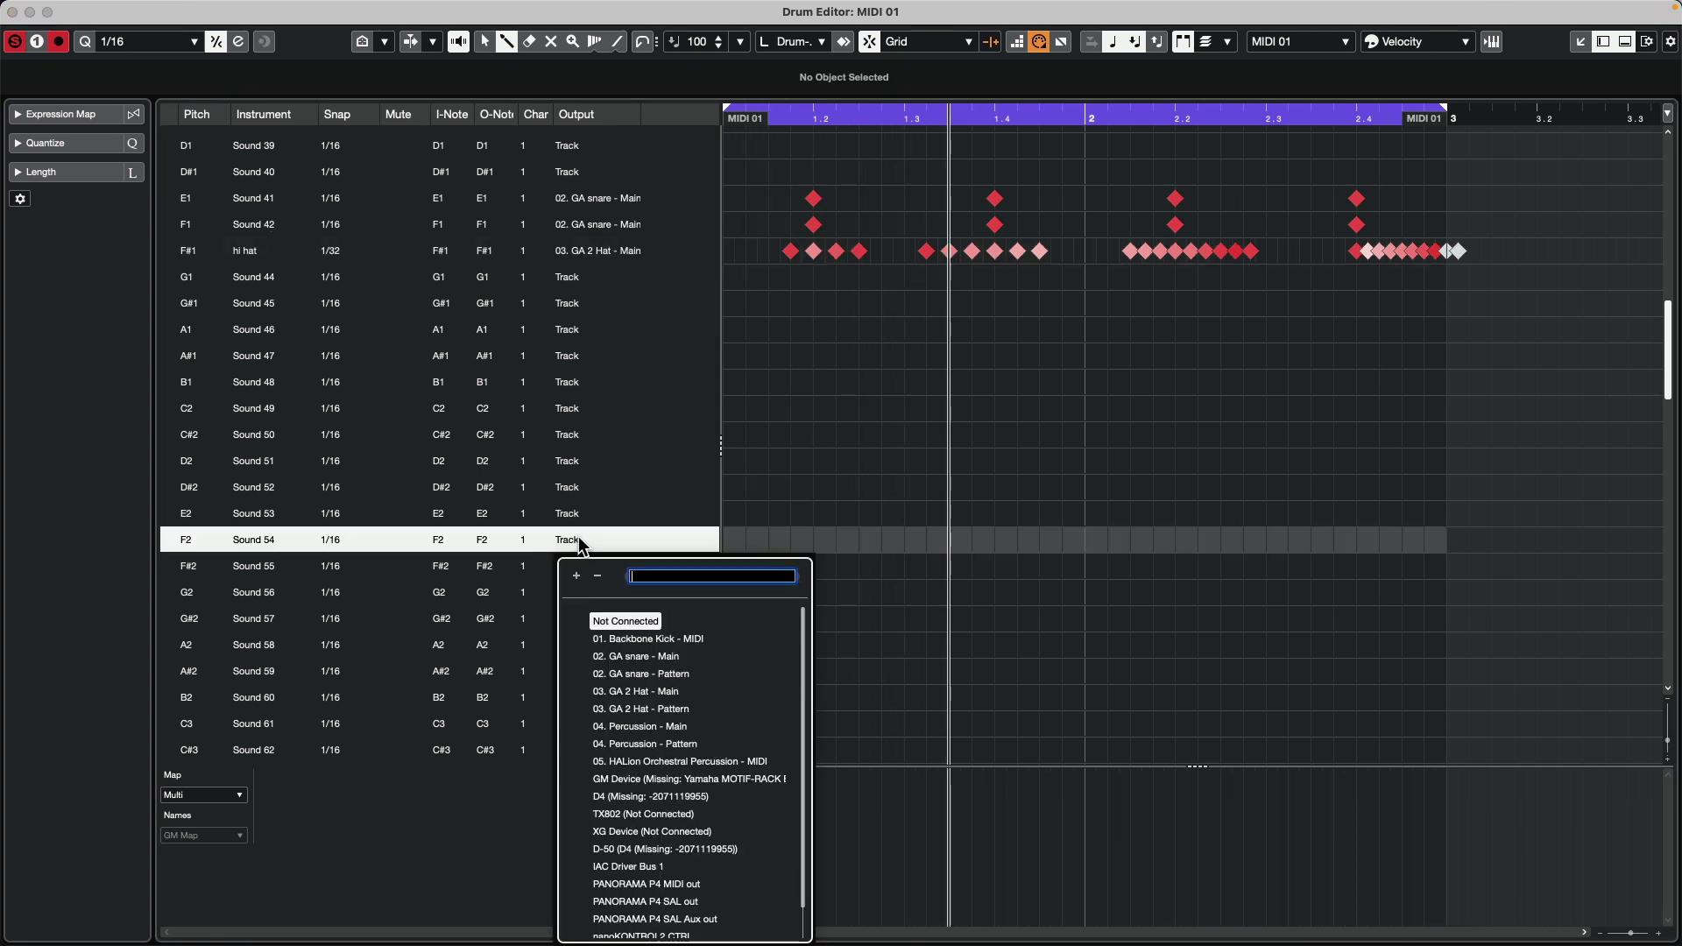
left_click(650, 728)
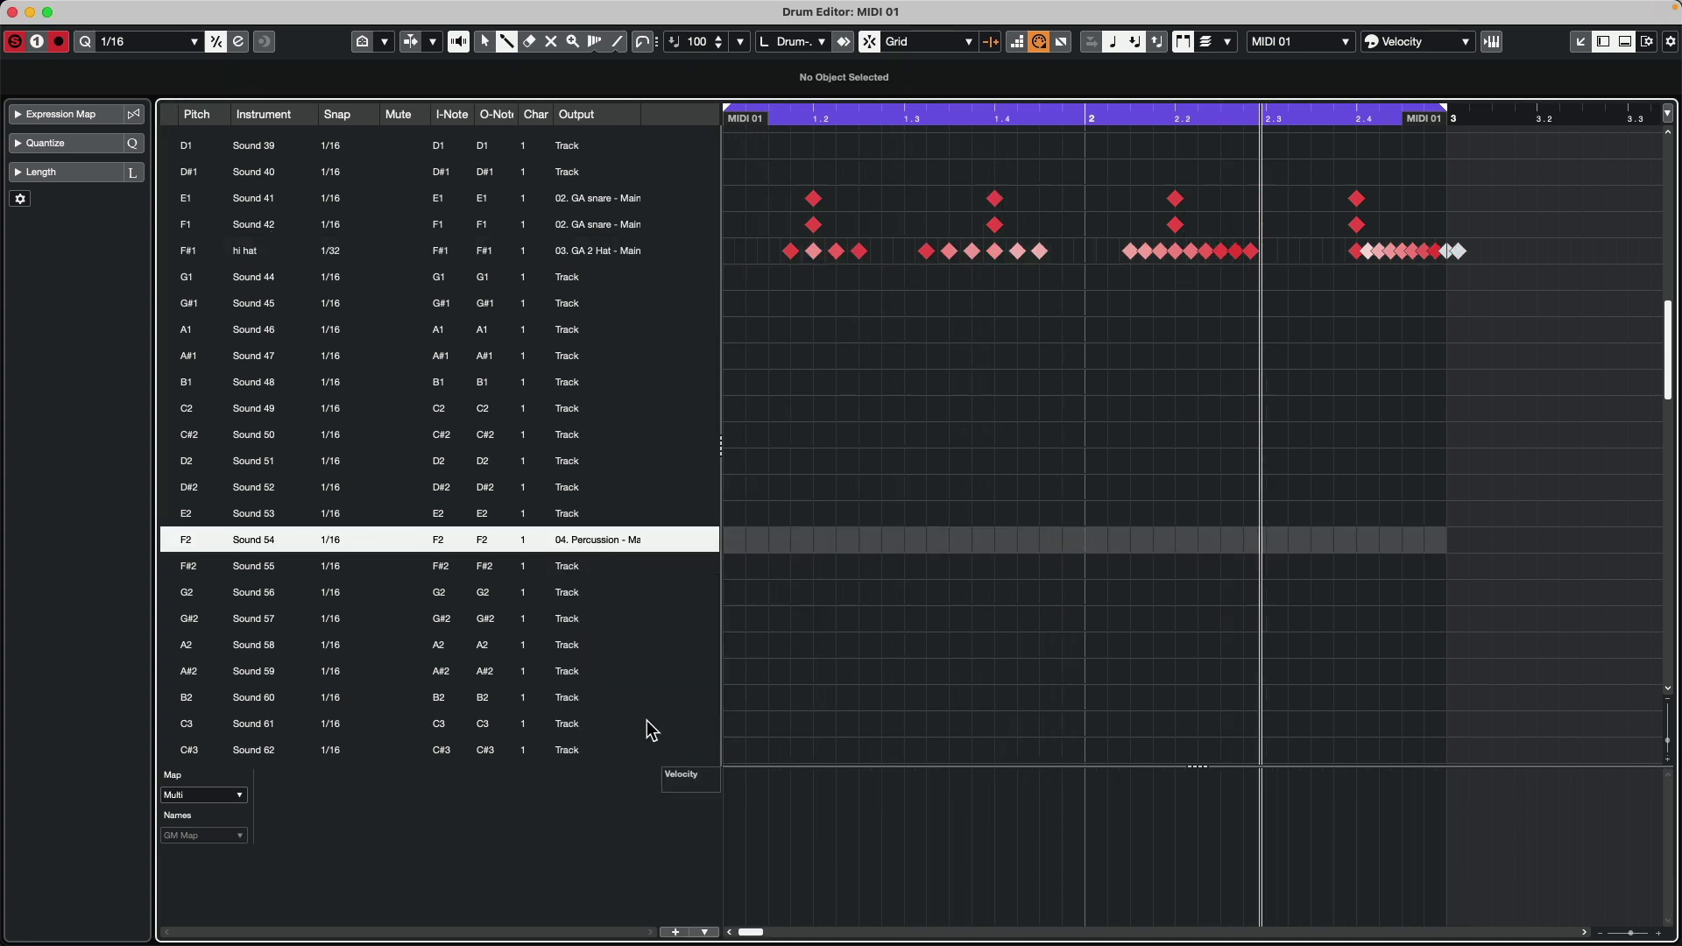
left_click(596, 601)
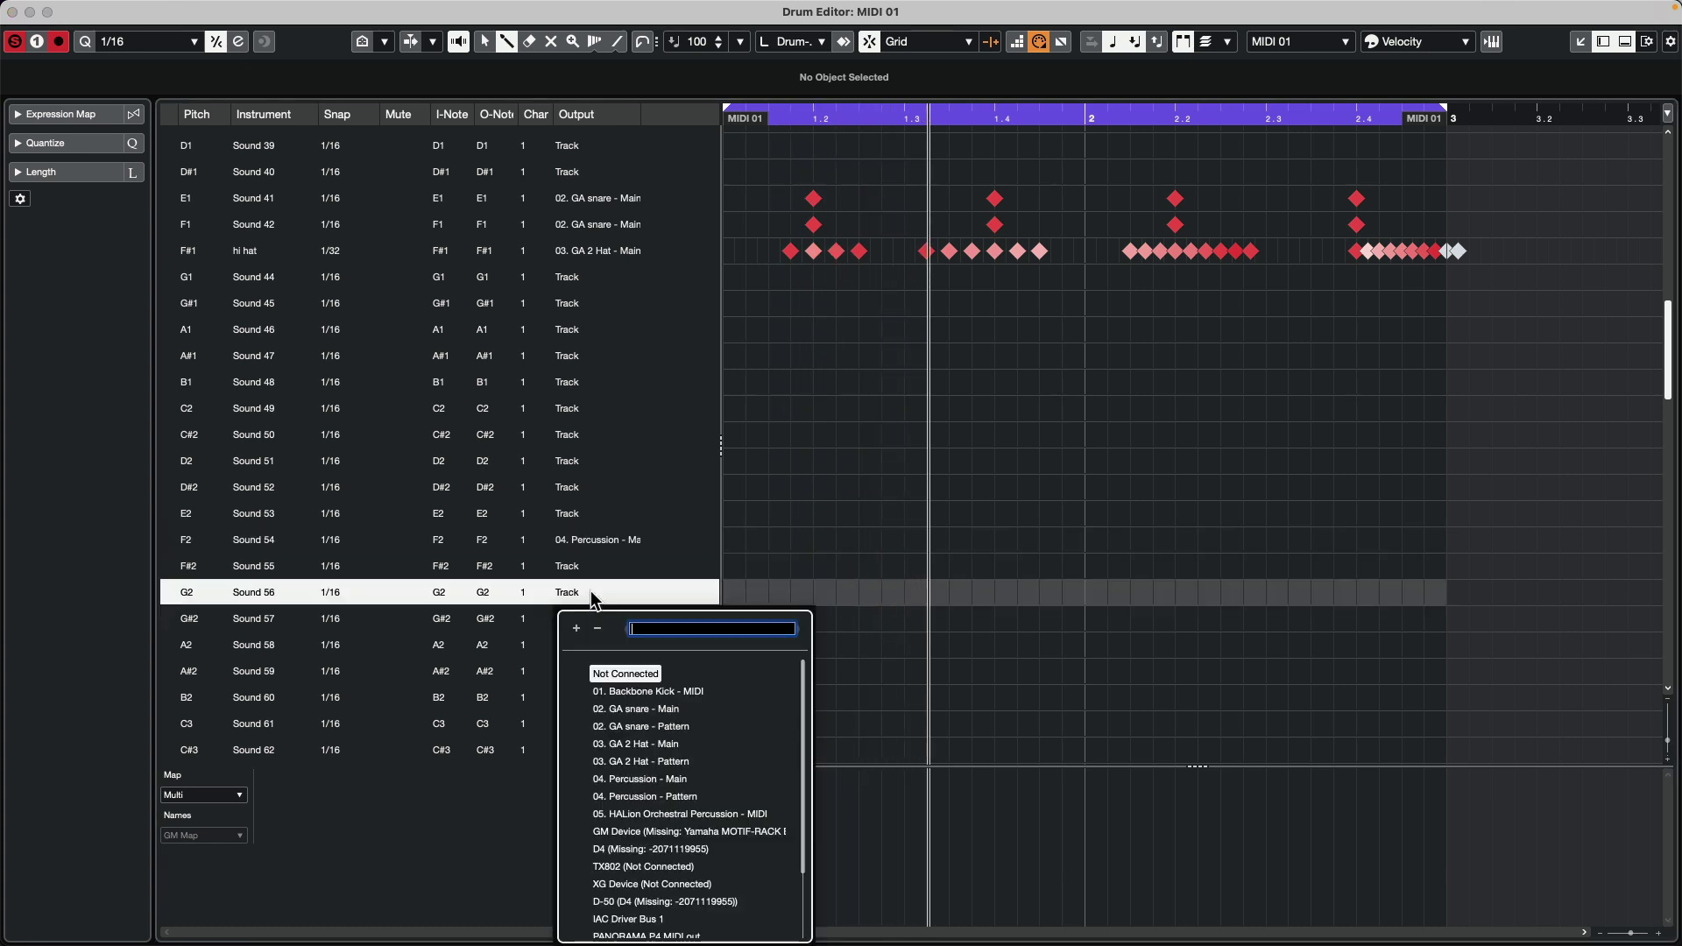
left_click(640, 779)
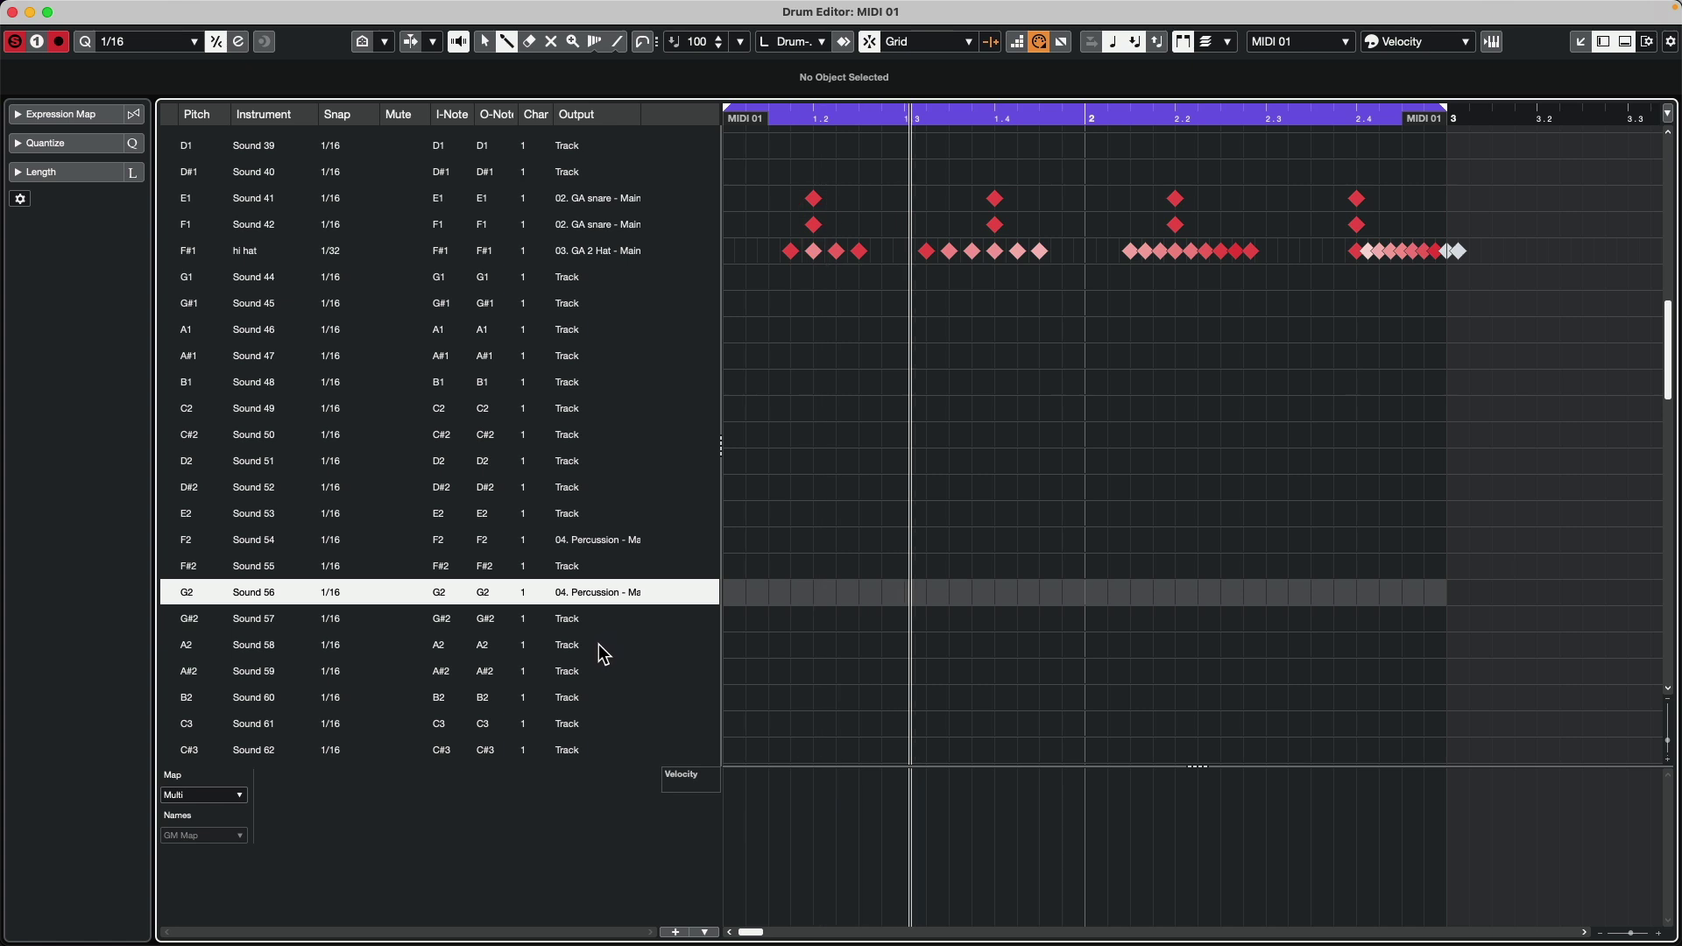
left_click(601, 649)
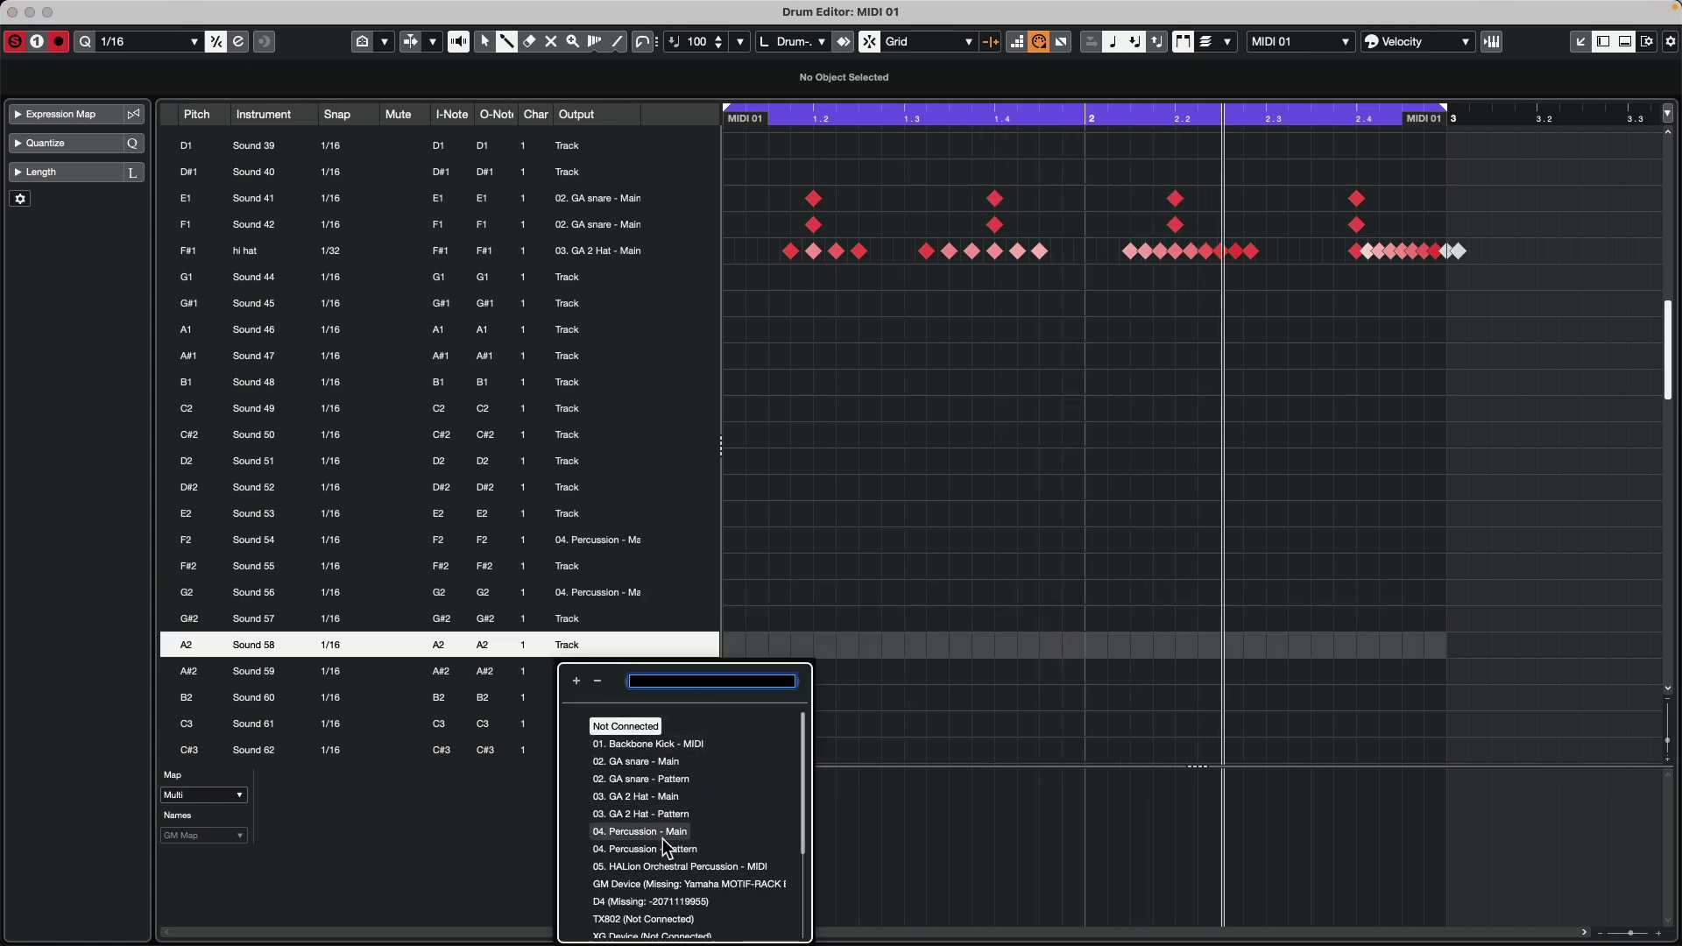
left_click(653, 832)
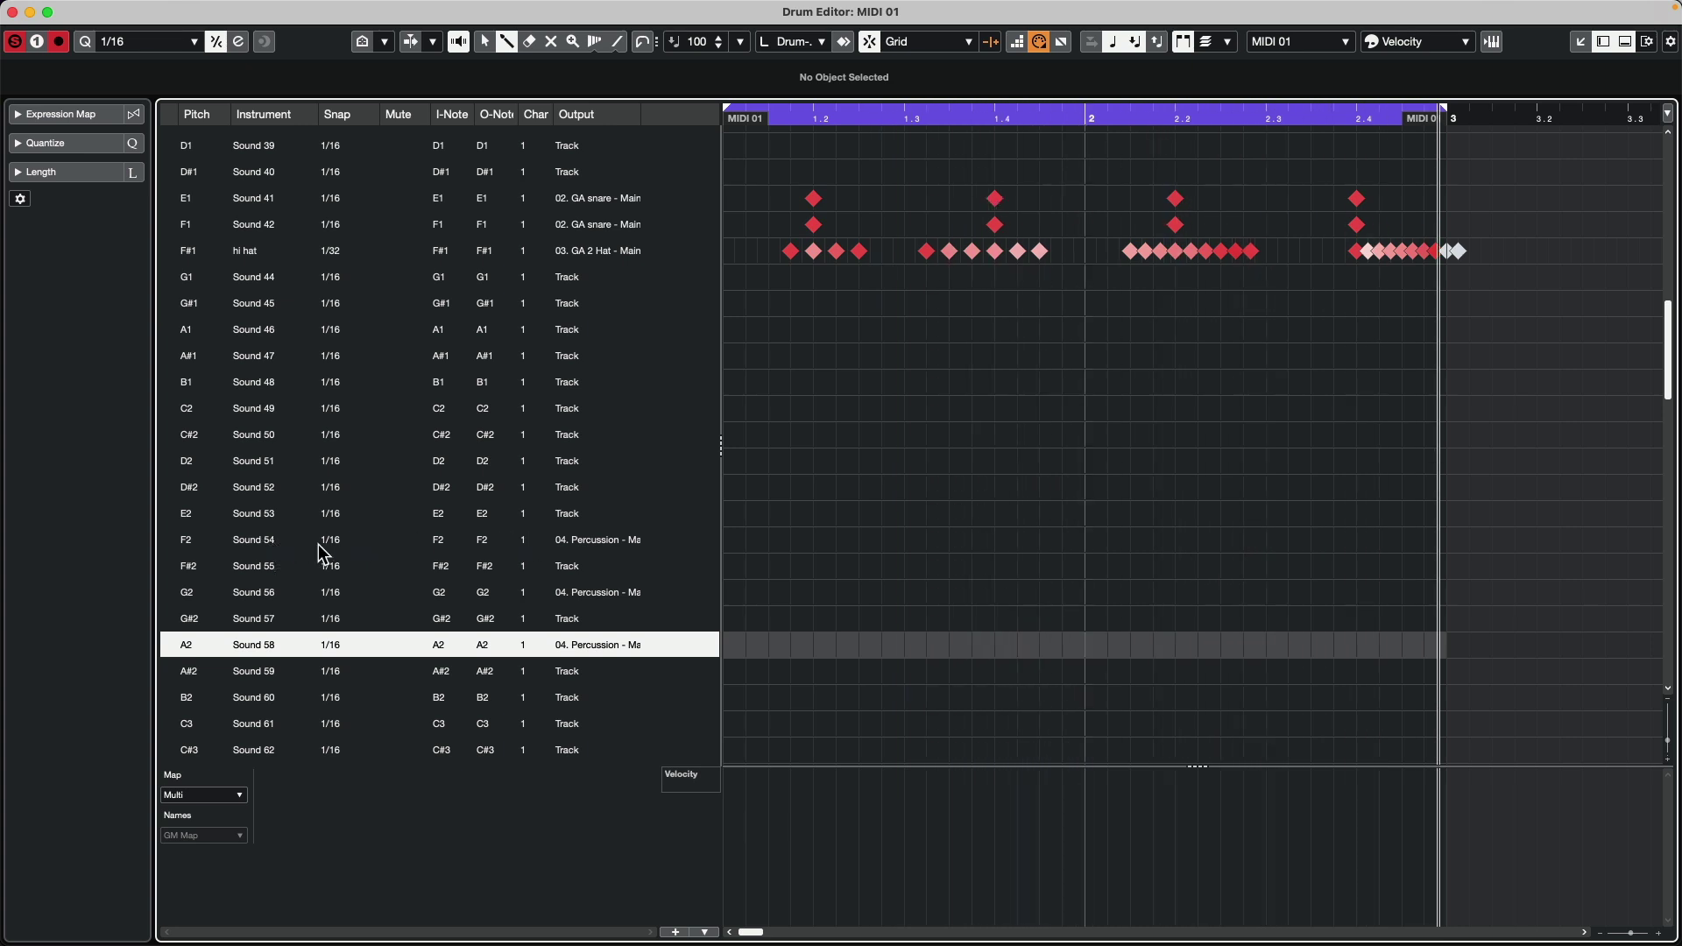
left_click(351, 549)
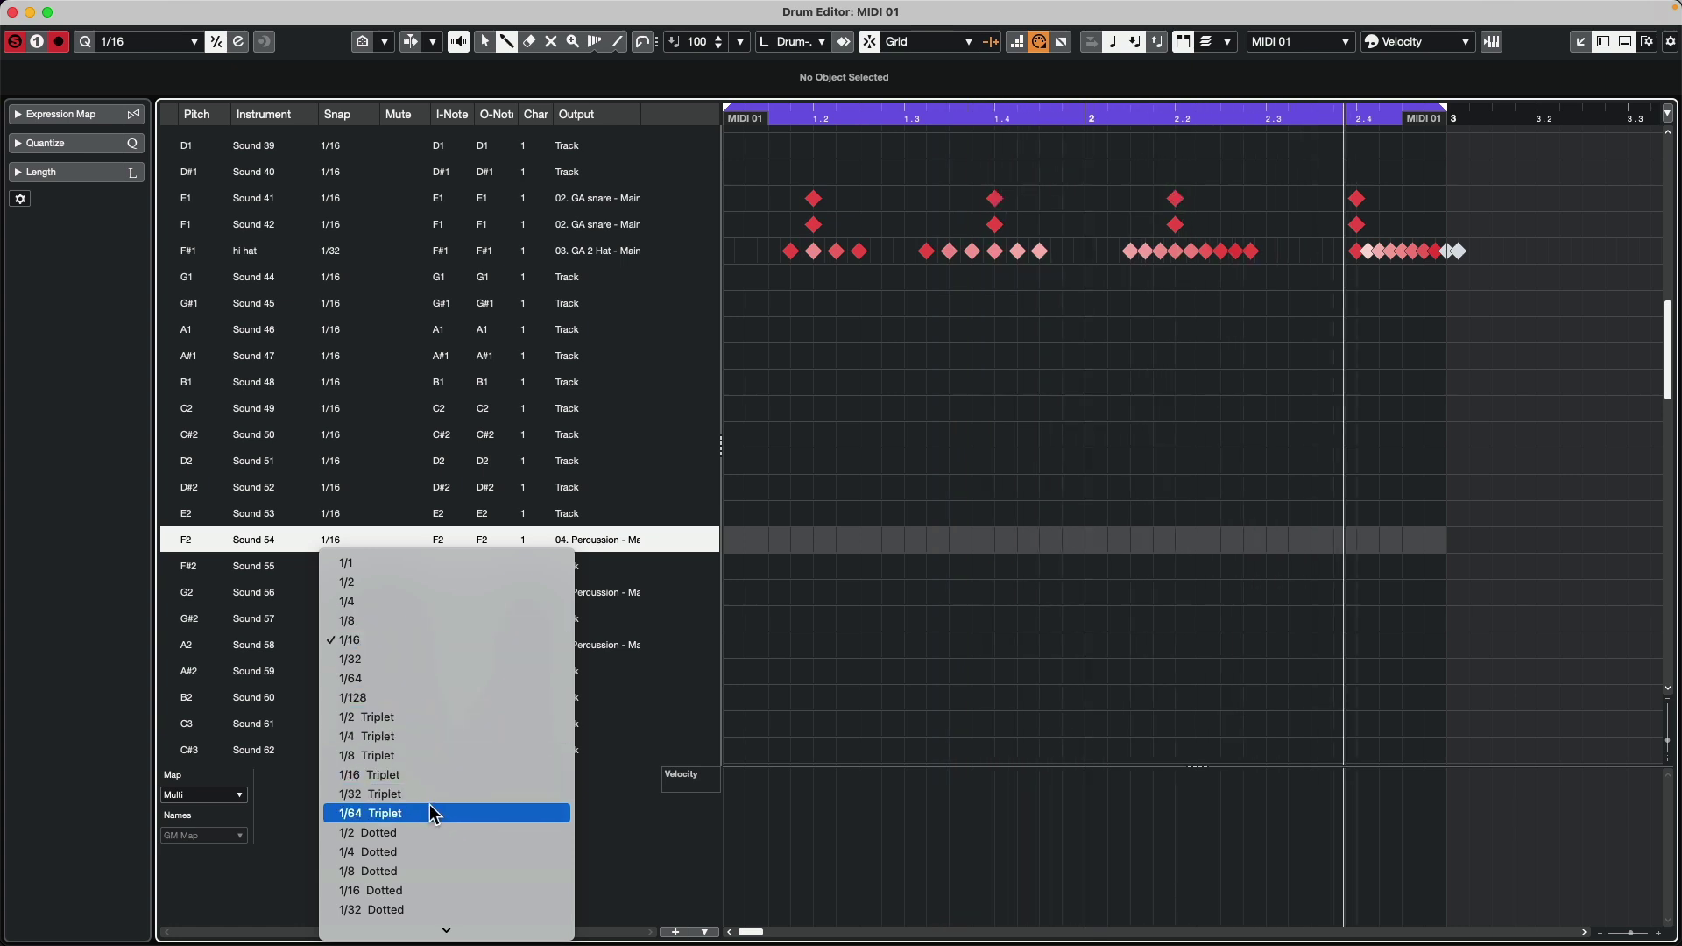
Set the F2 lane snap to 1/8 Triplet and paint a run of F2 notes.
left_click(442, 755)
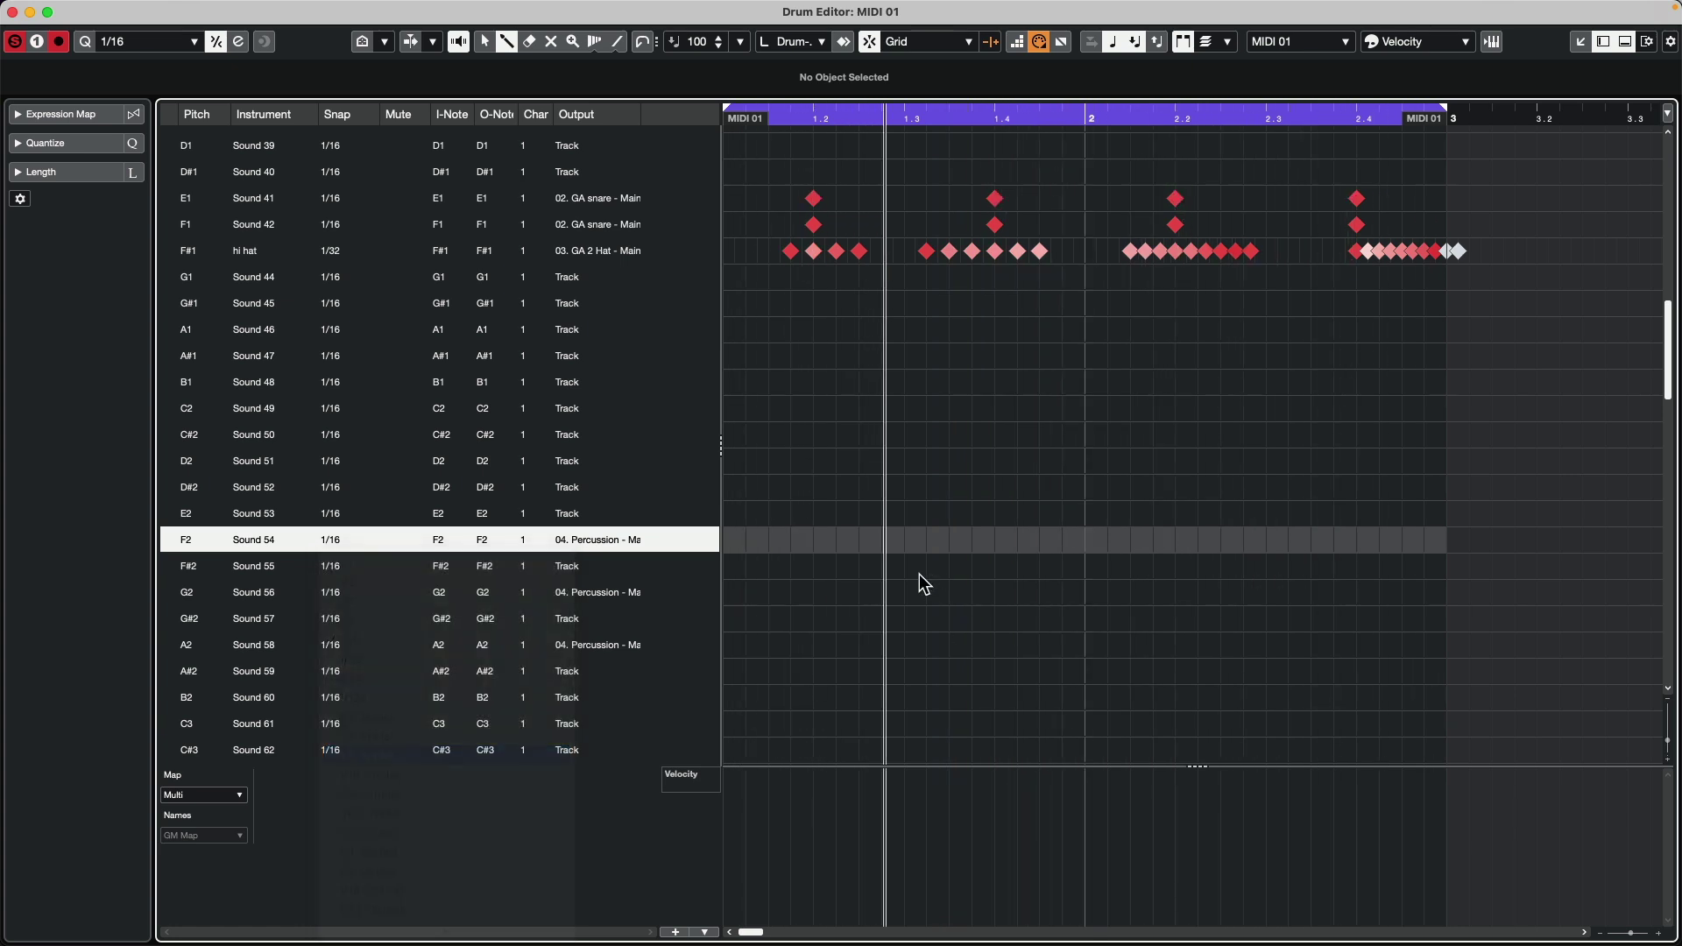
left_click_drag(792, 544, 1328, 540)
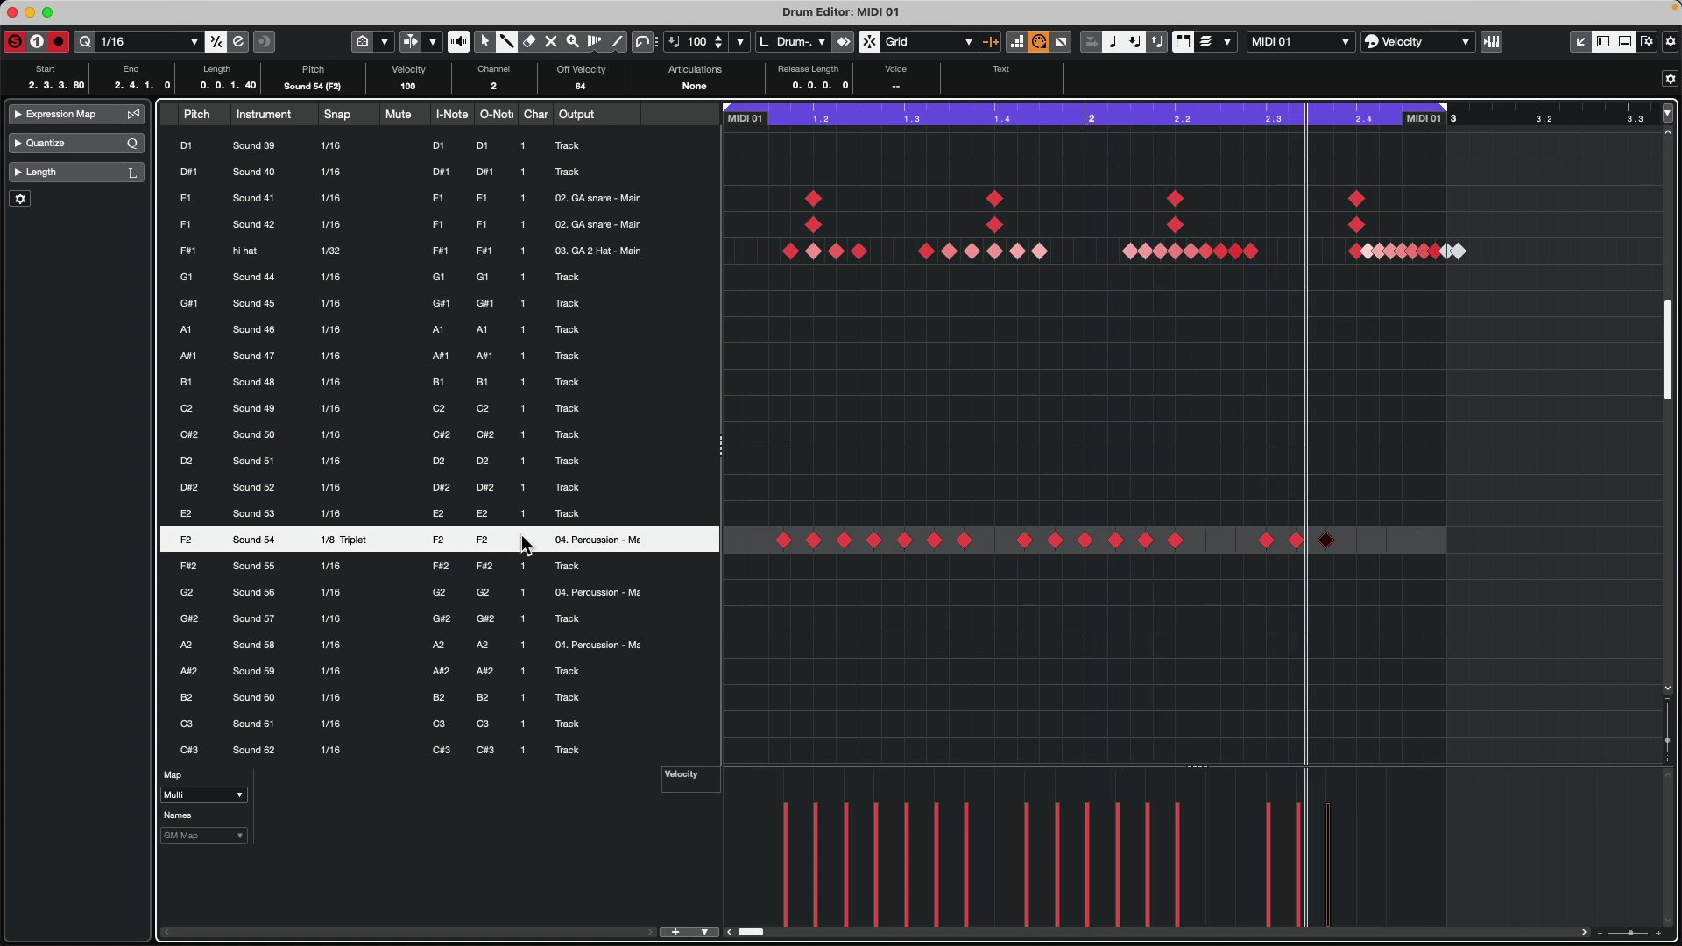
left_click(491, 545)
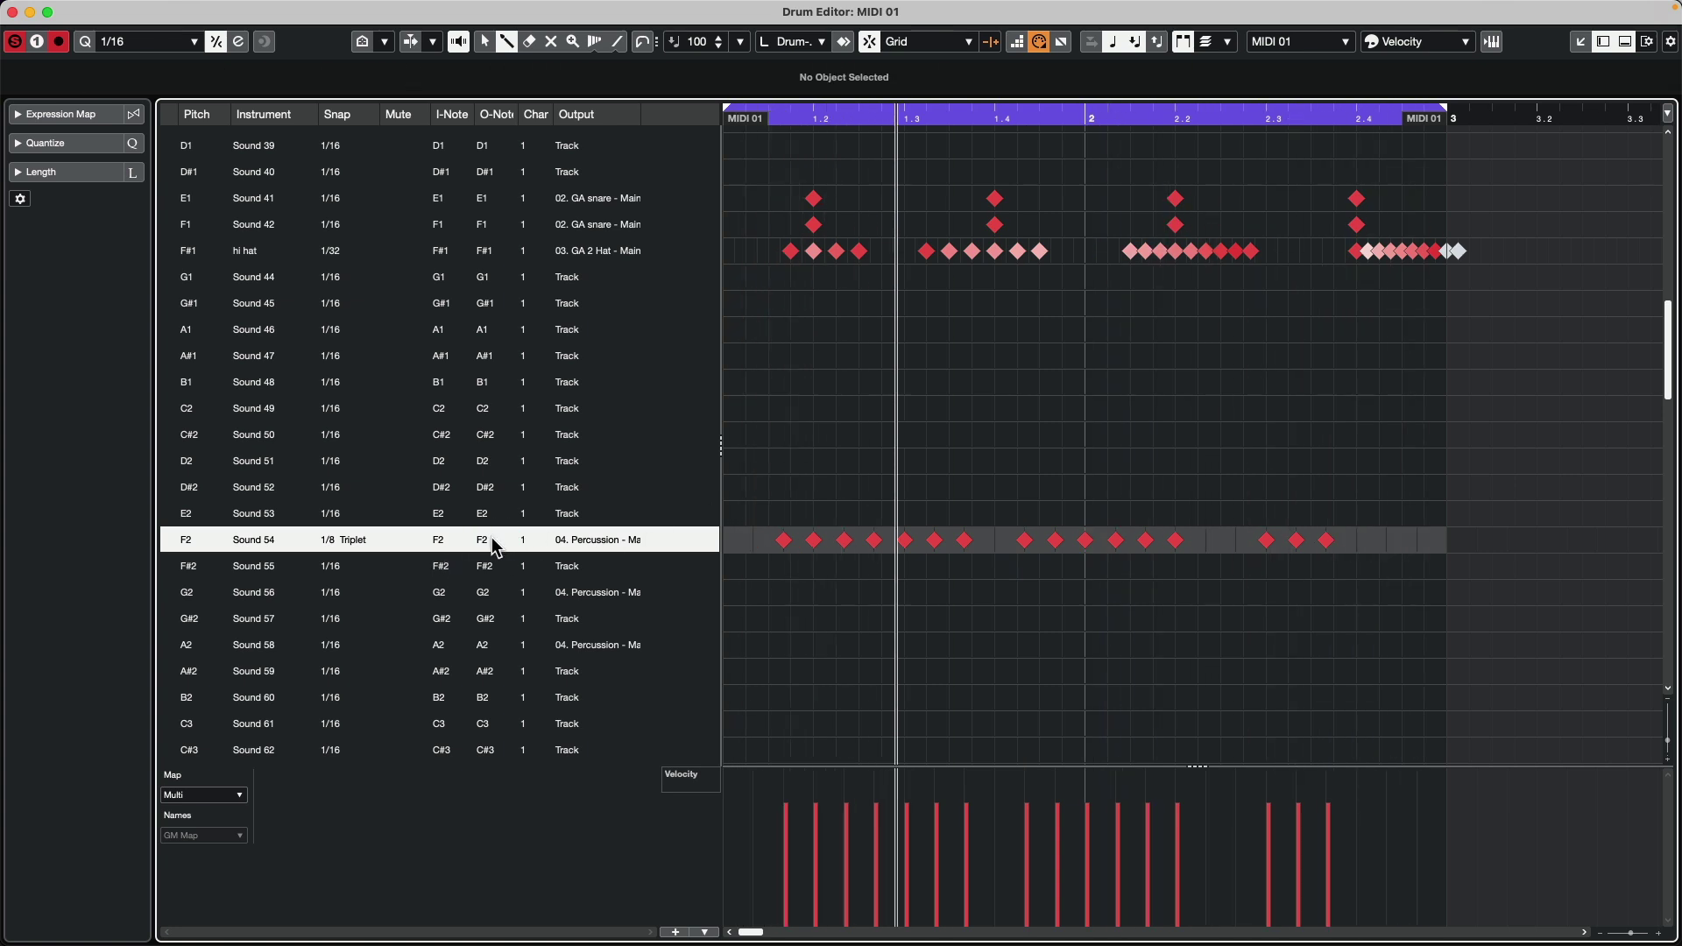
Change the F2 lane's output note to G#2 and remove the accidental C#2 note.
double_click(495, 540)
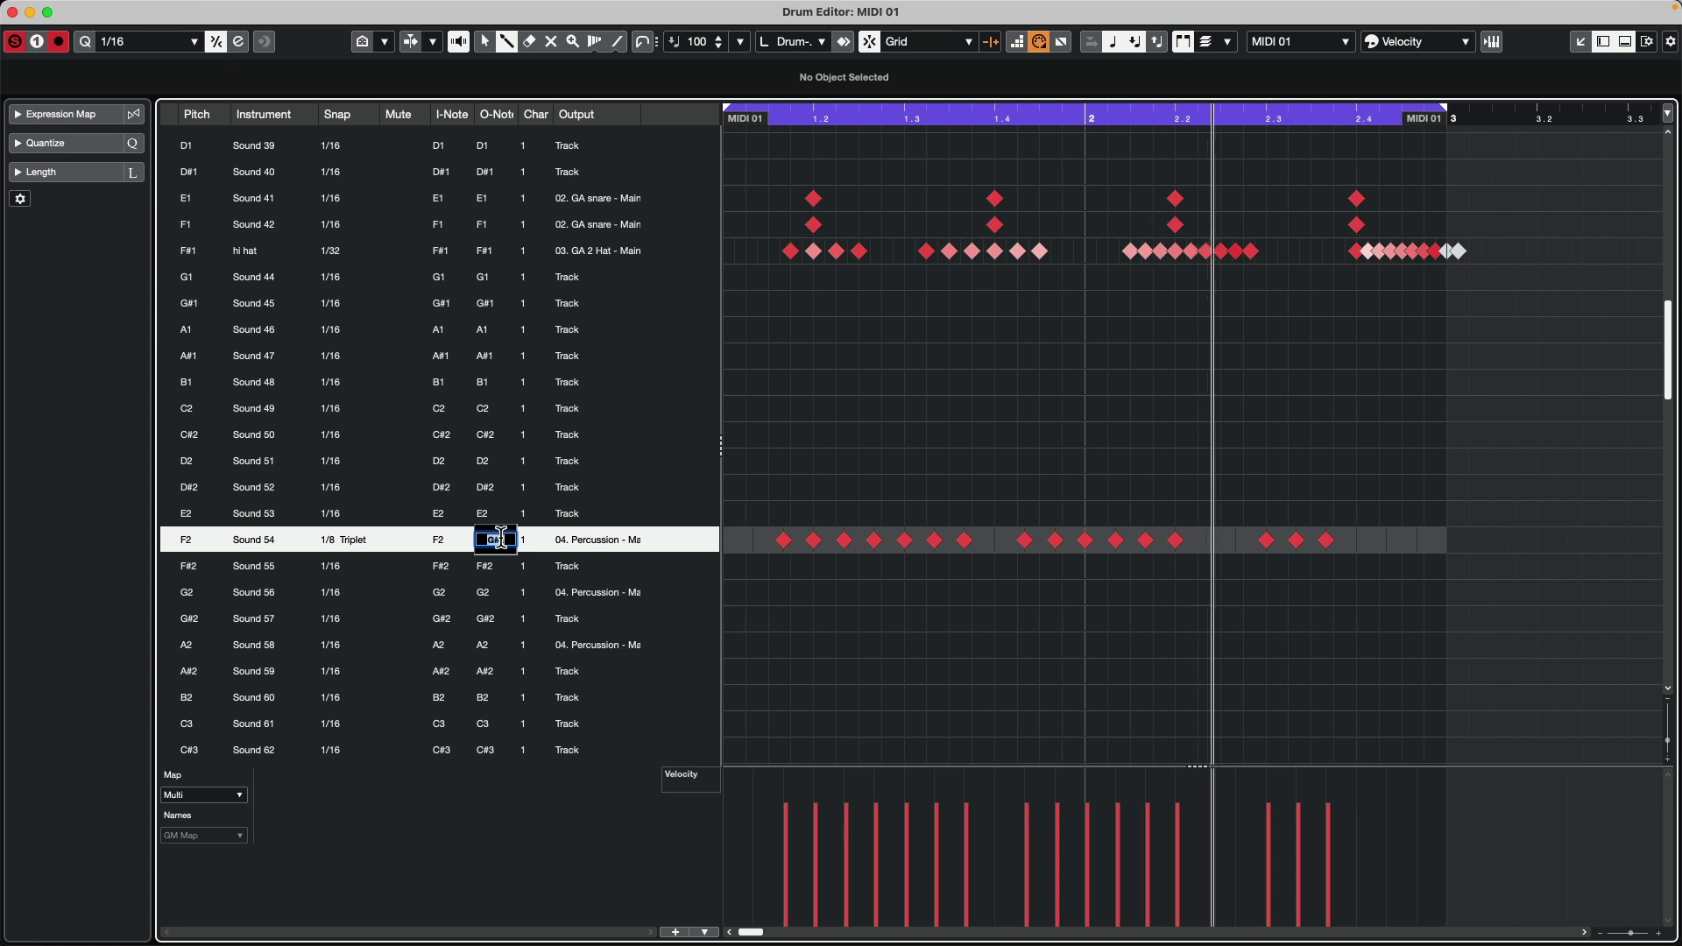
scroll(500, 540, "up", 2)
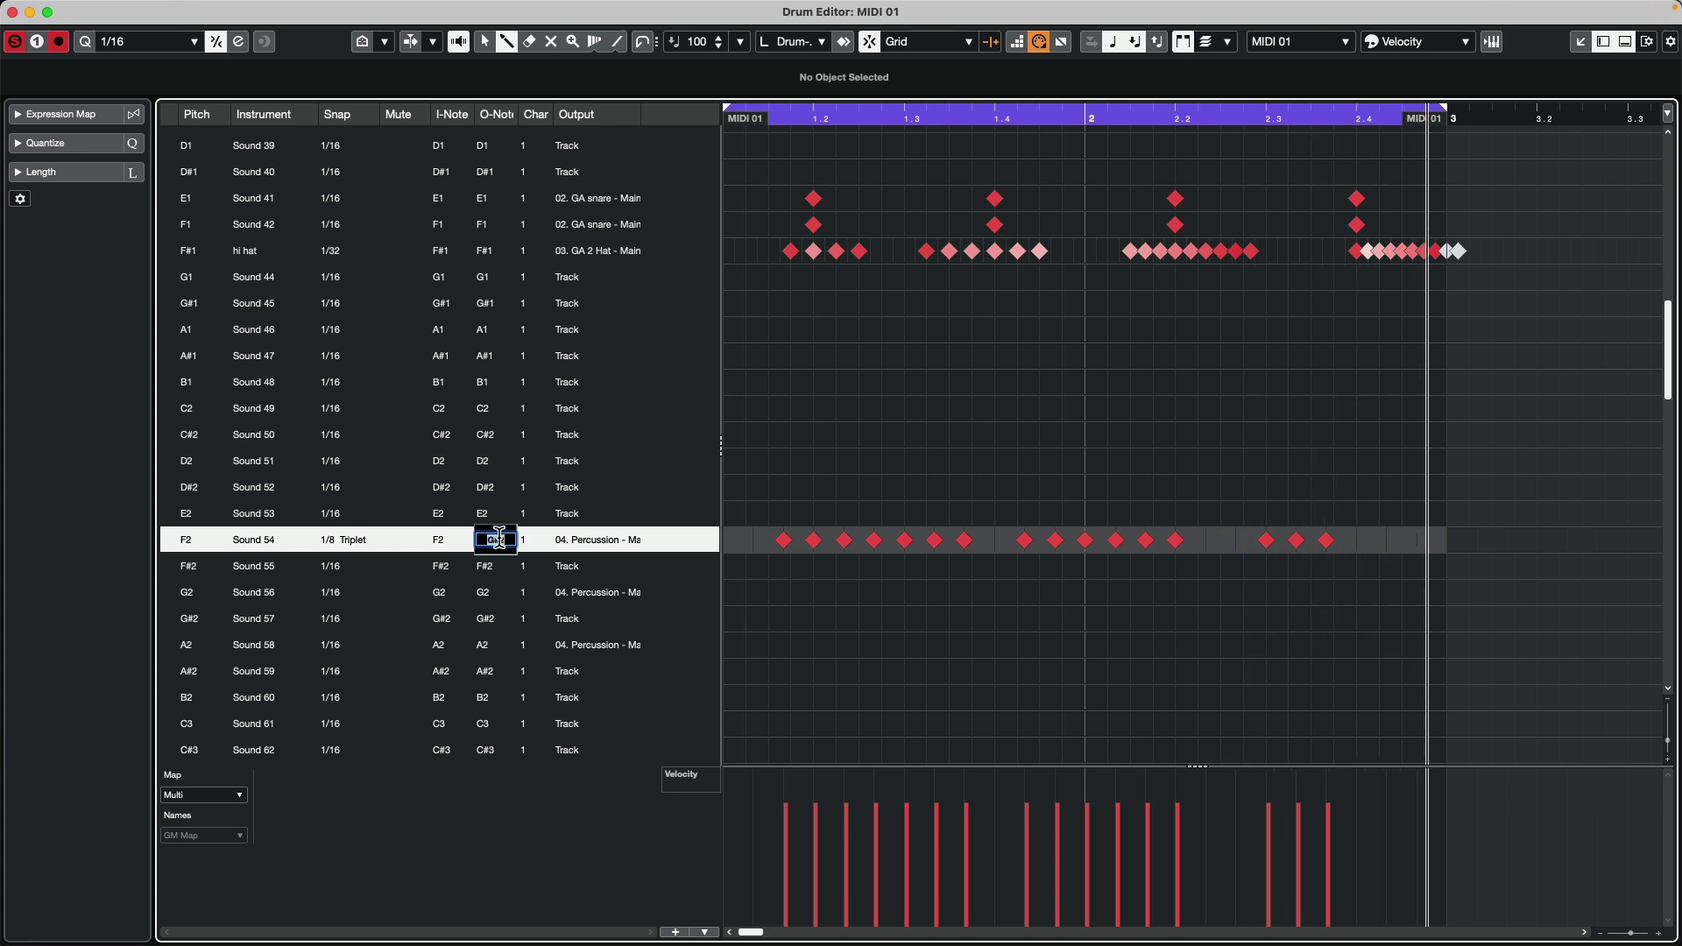
left_click(814, 435)
left_click(814, 435)
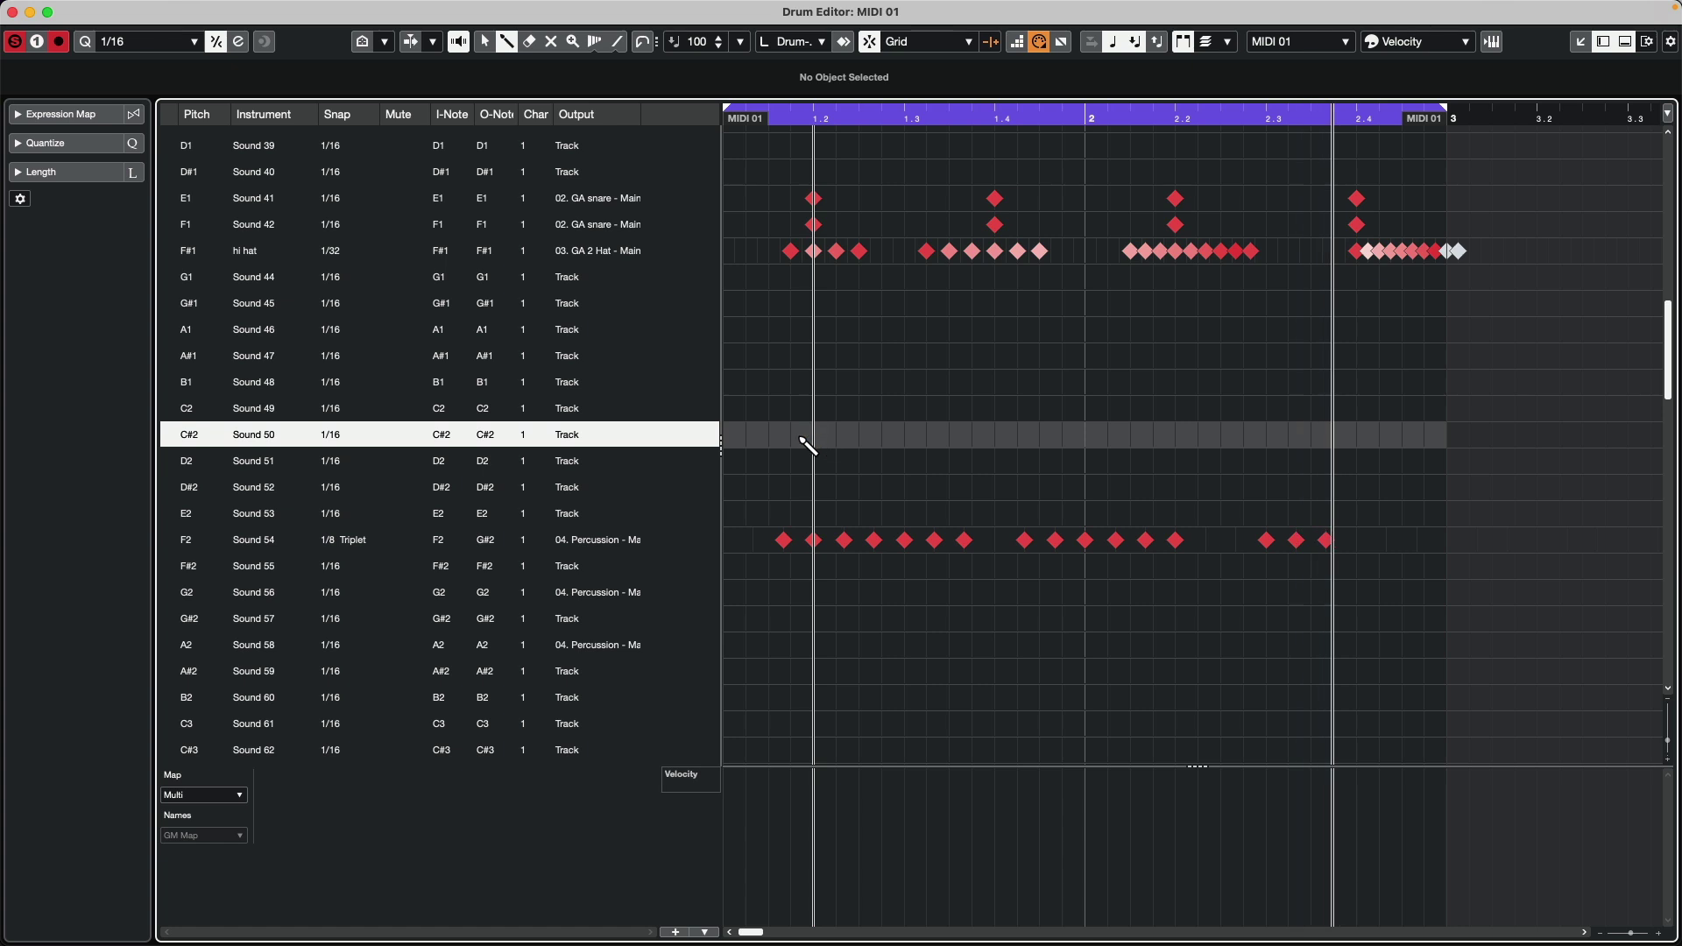
Paint G2 and A2 percussion notes across the pattern and thin out the F2 notes.
double_click(259, 594)
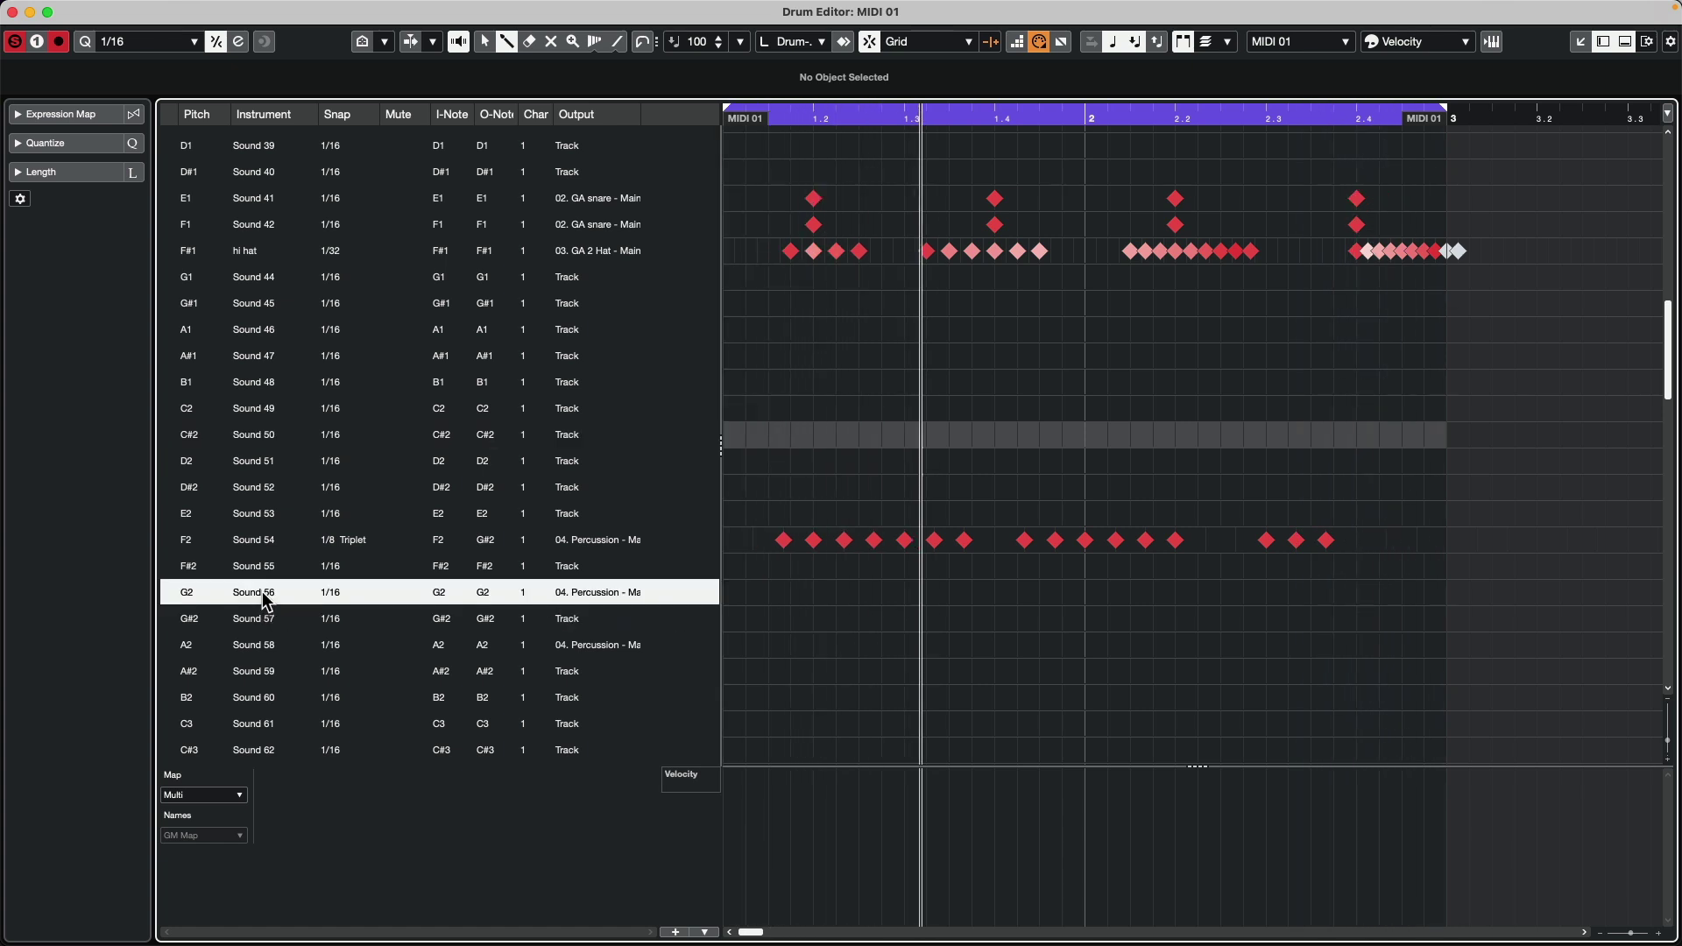
left_click_drag(884, 592, 1086, 593)
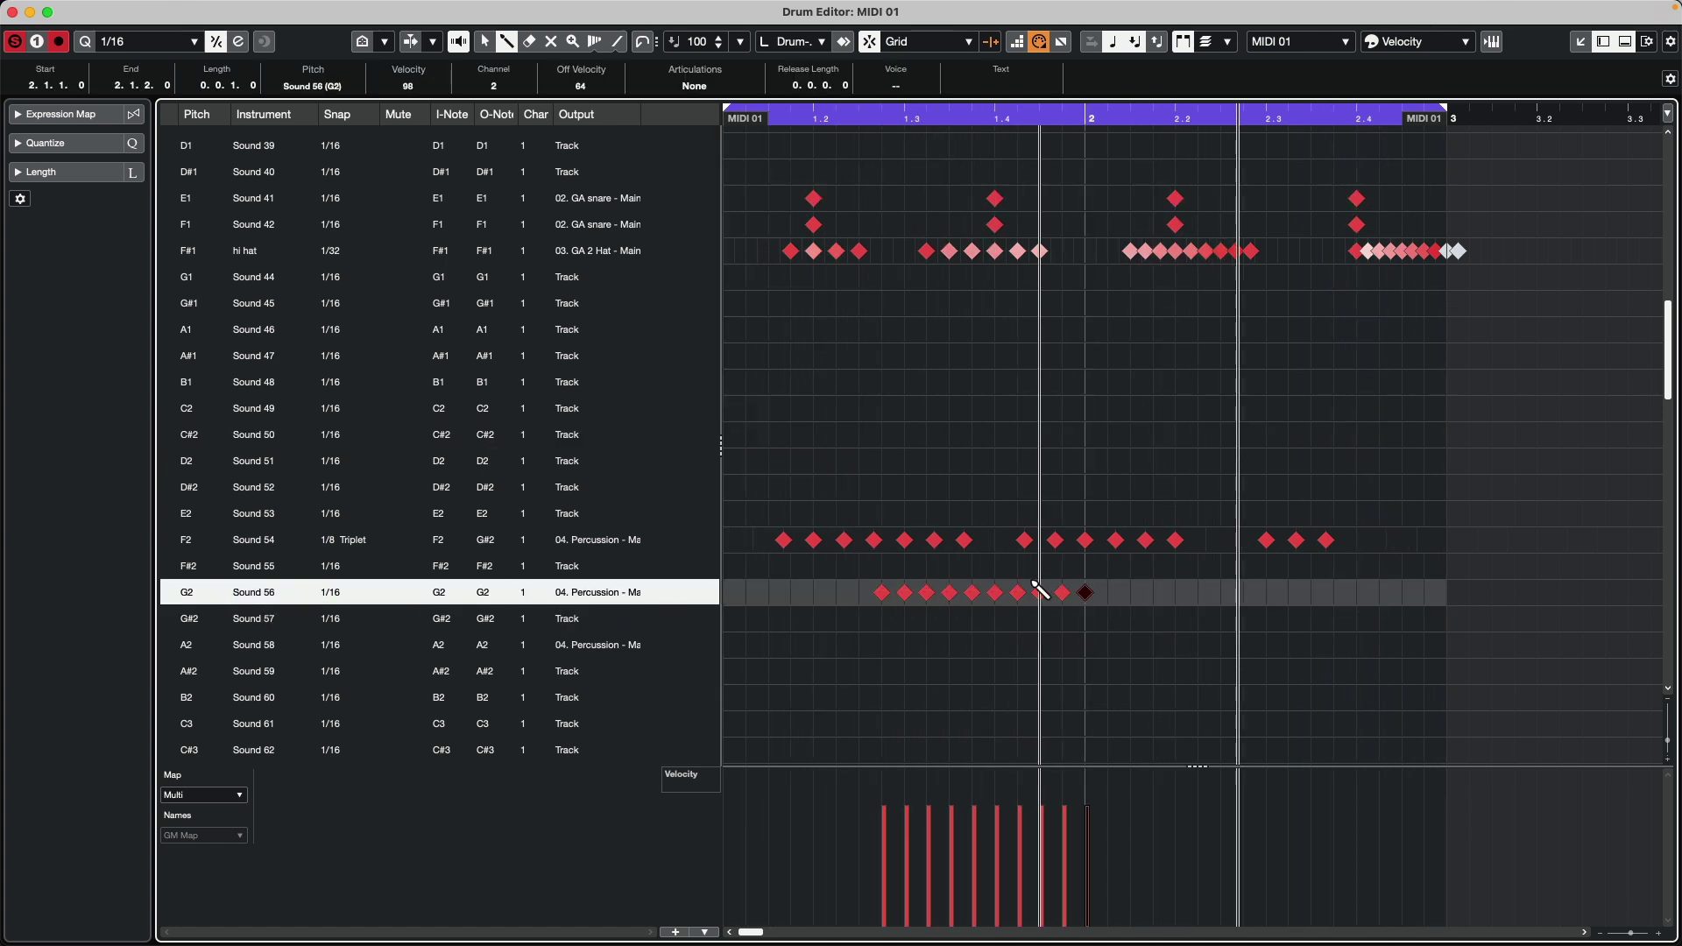
left_click_drag(908, 540, 964, 541)
left_click(1086, 541)
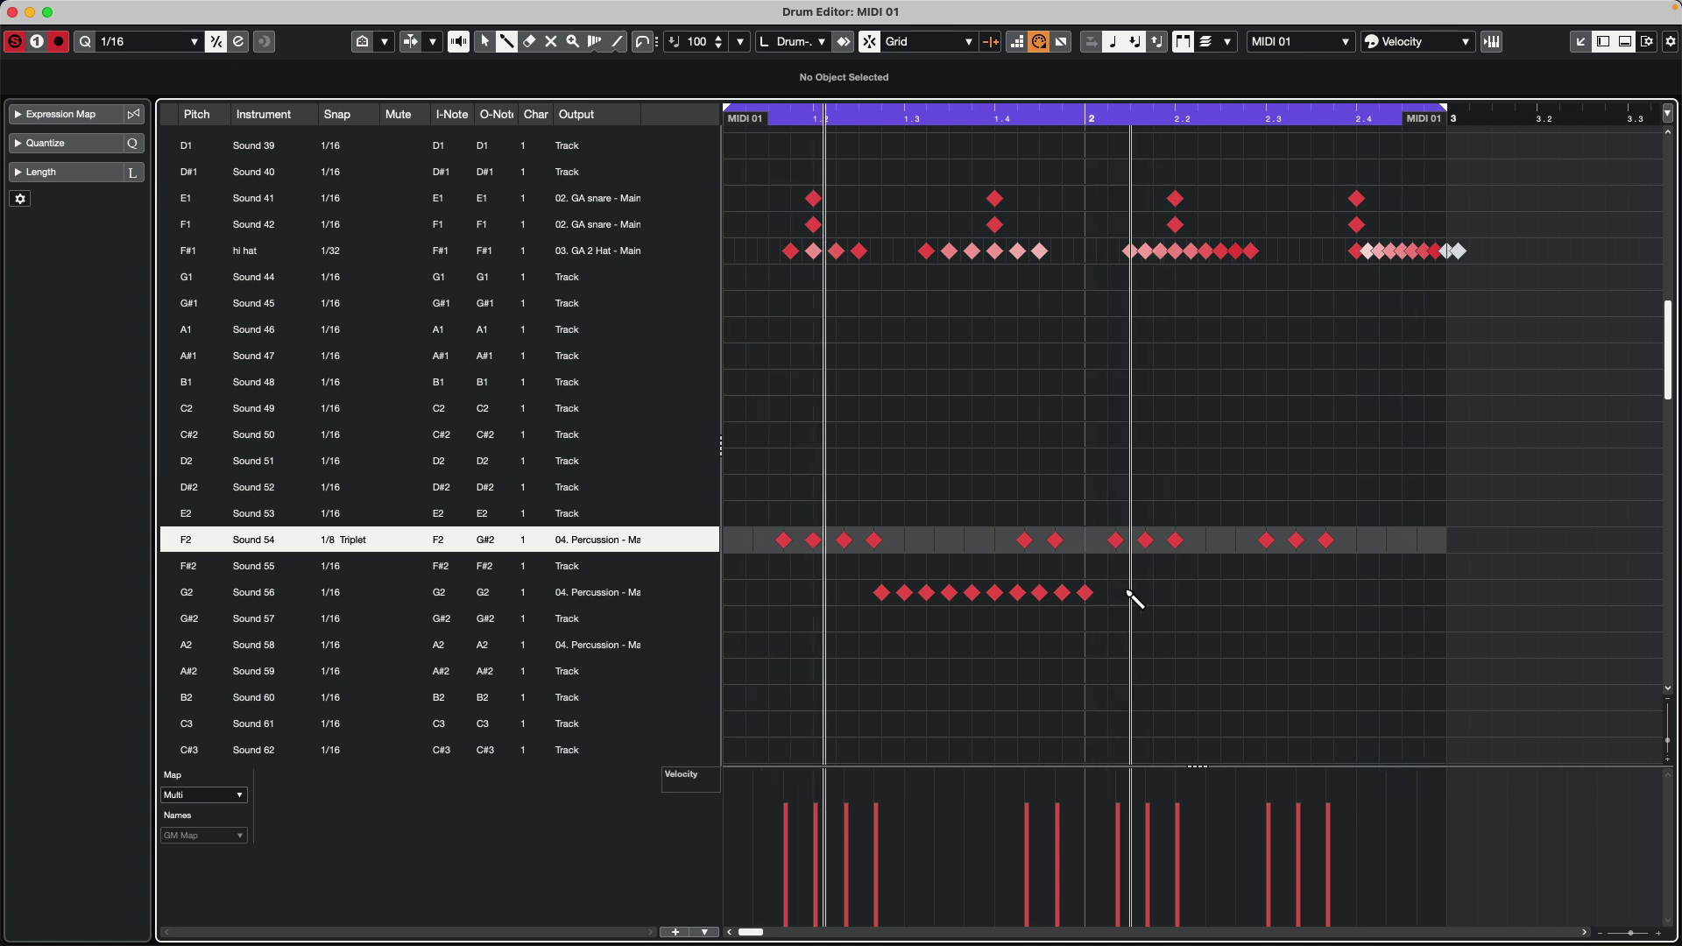
left_click(1297, 540)
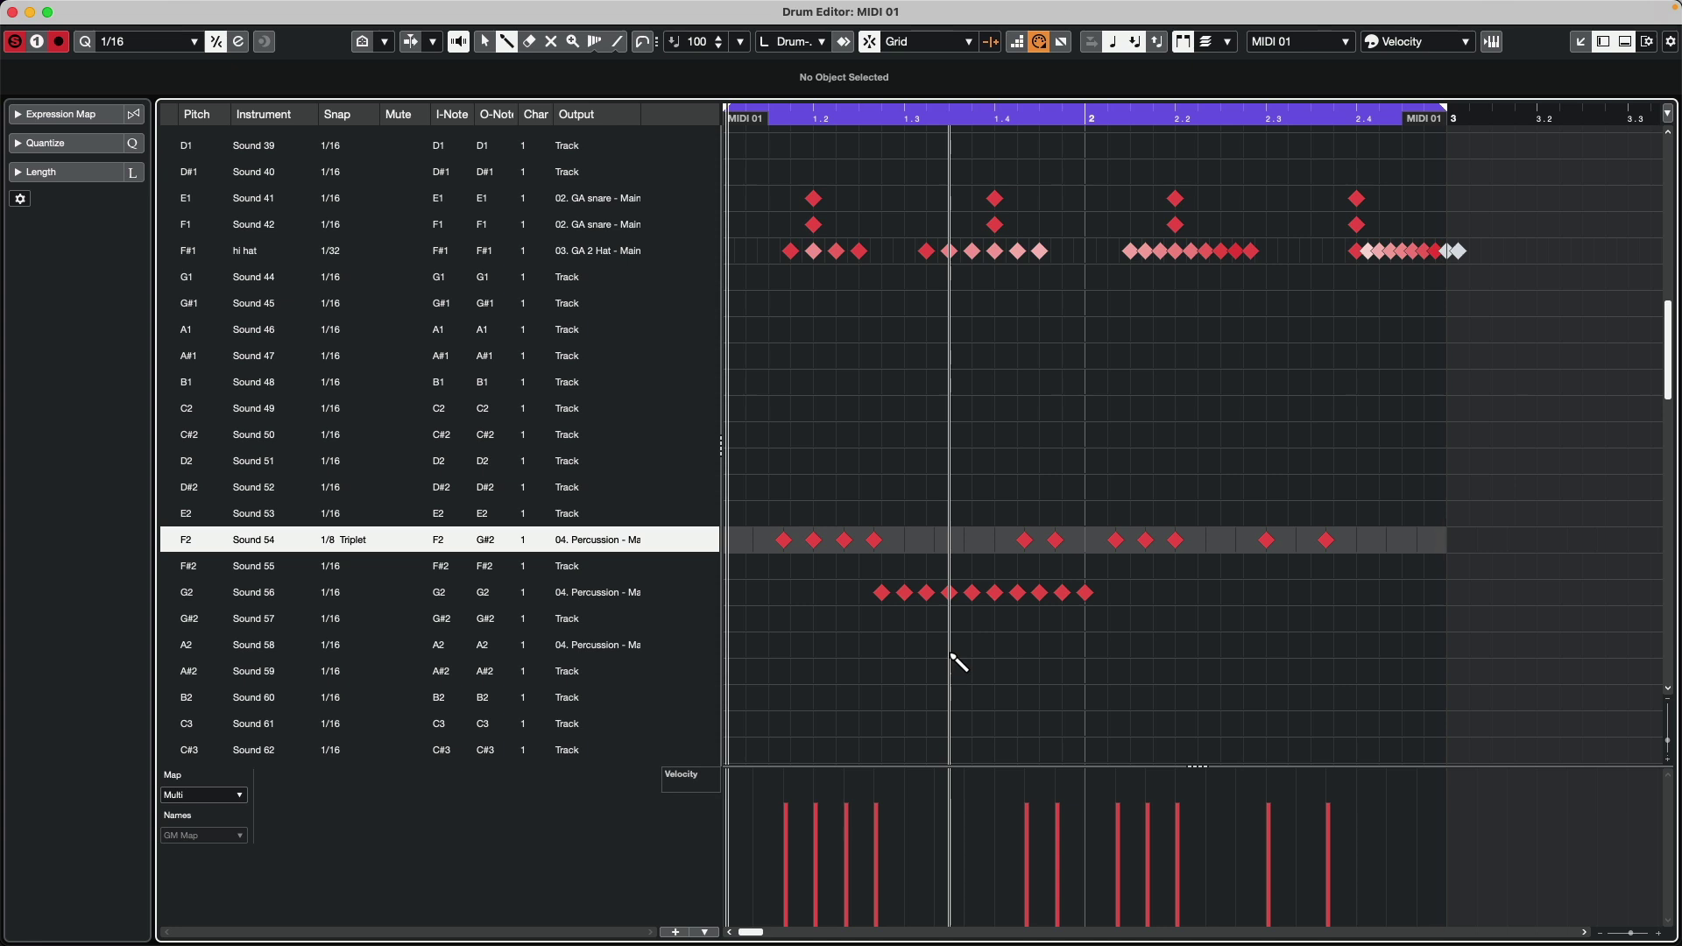
left_click_drag(973, 645, 1041, 645)
mouse_move(1198, 645)
left_mouse_down()
mouse_move(1264, 630)
mouse_move(1261, 591)
mouse_move(1335, 593)
left_mouse_up()
left_click(1018, 593)
left_click(973, 593)
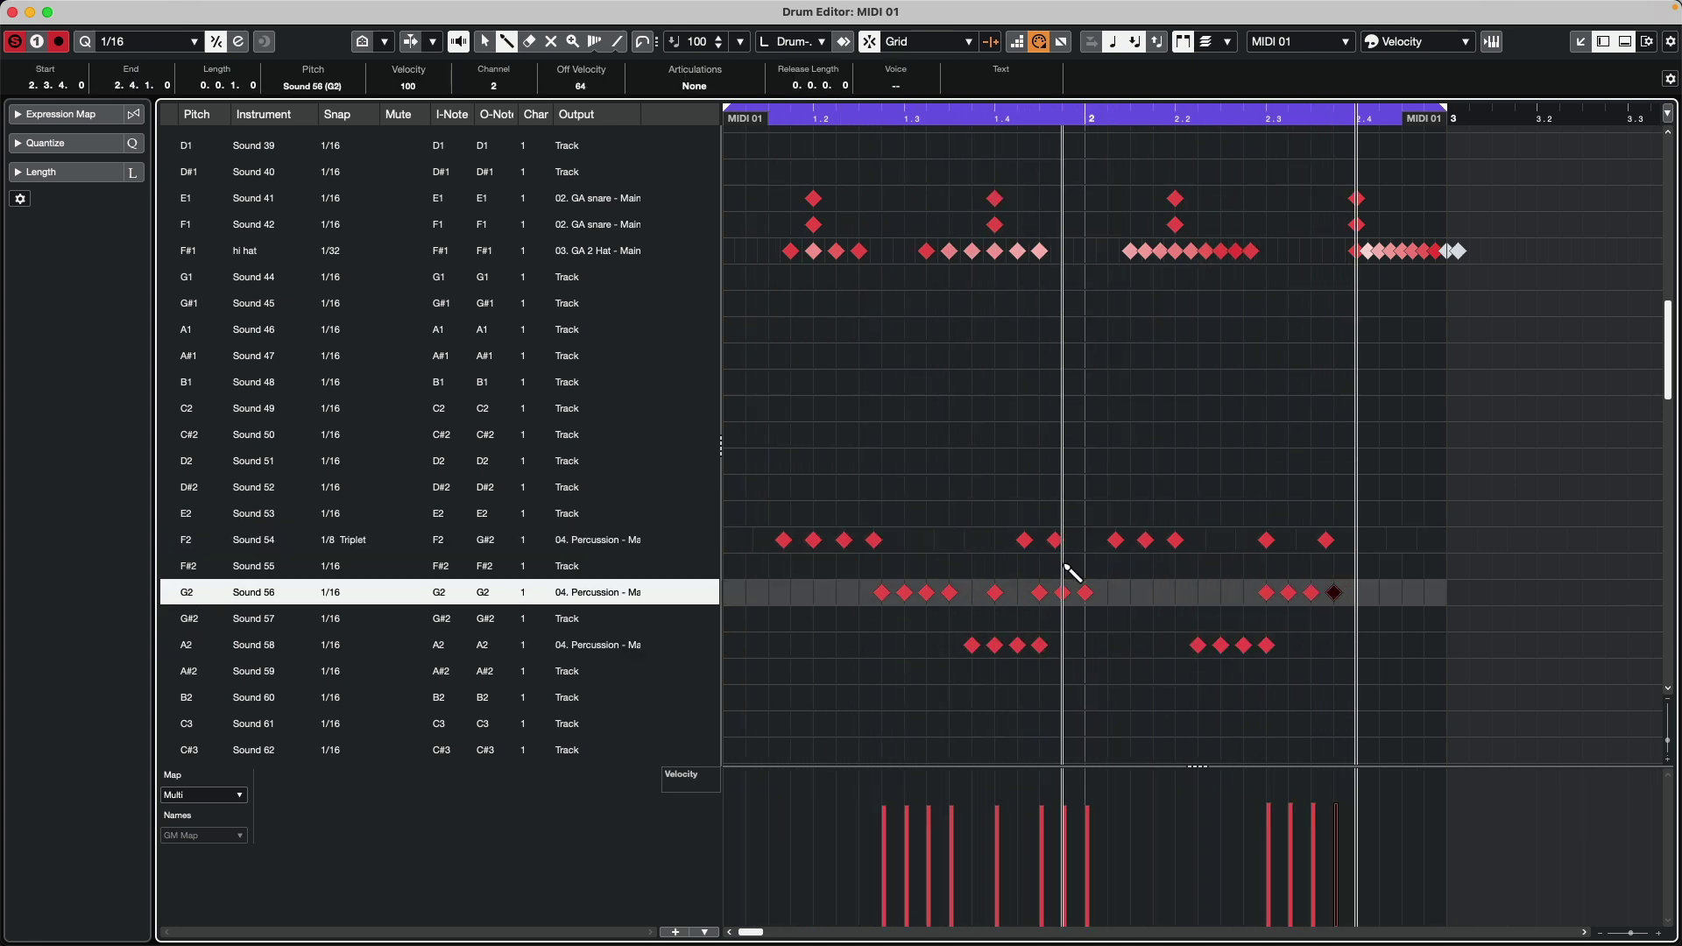
Add an early A2 note and redraw varied velocities for the G2, F2 and A2 lanes.
left_click(859, 645)
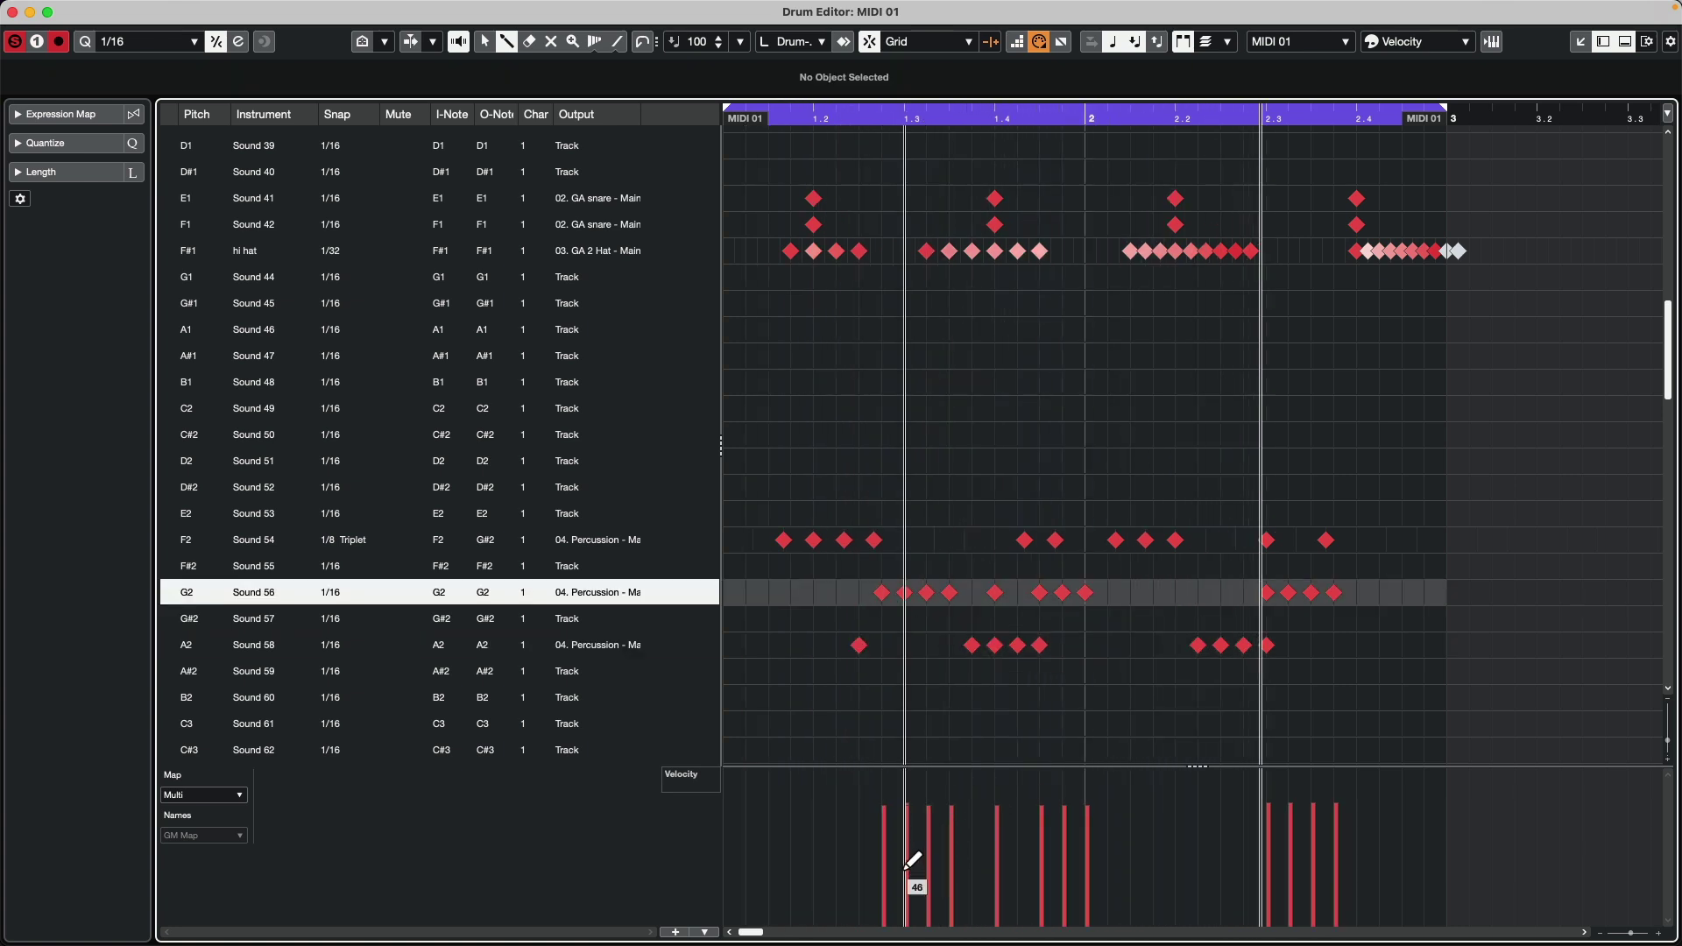
mouse_move(907, 865)
left_mouse_down()
mouse_move(1047, 803)
mouse_move(1063, 840)
mouse_move(1255, 811)
mouse_move(1310, 826)
mouse_move(1336, 802)
left_mouse_up()
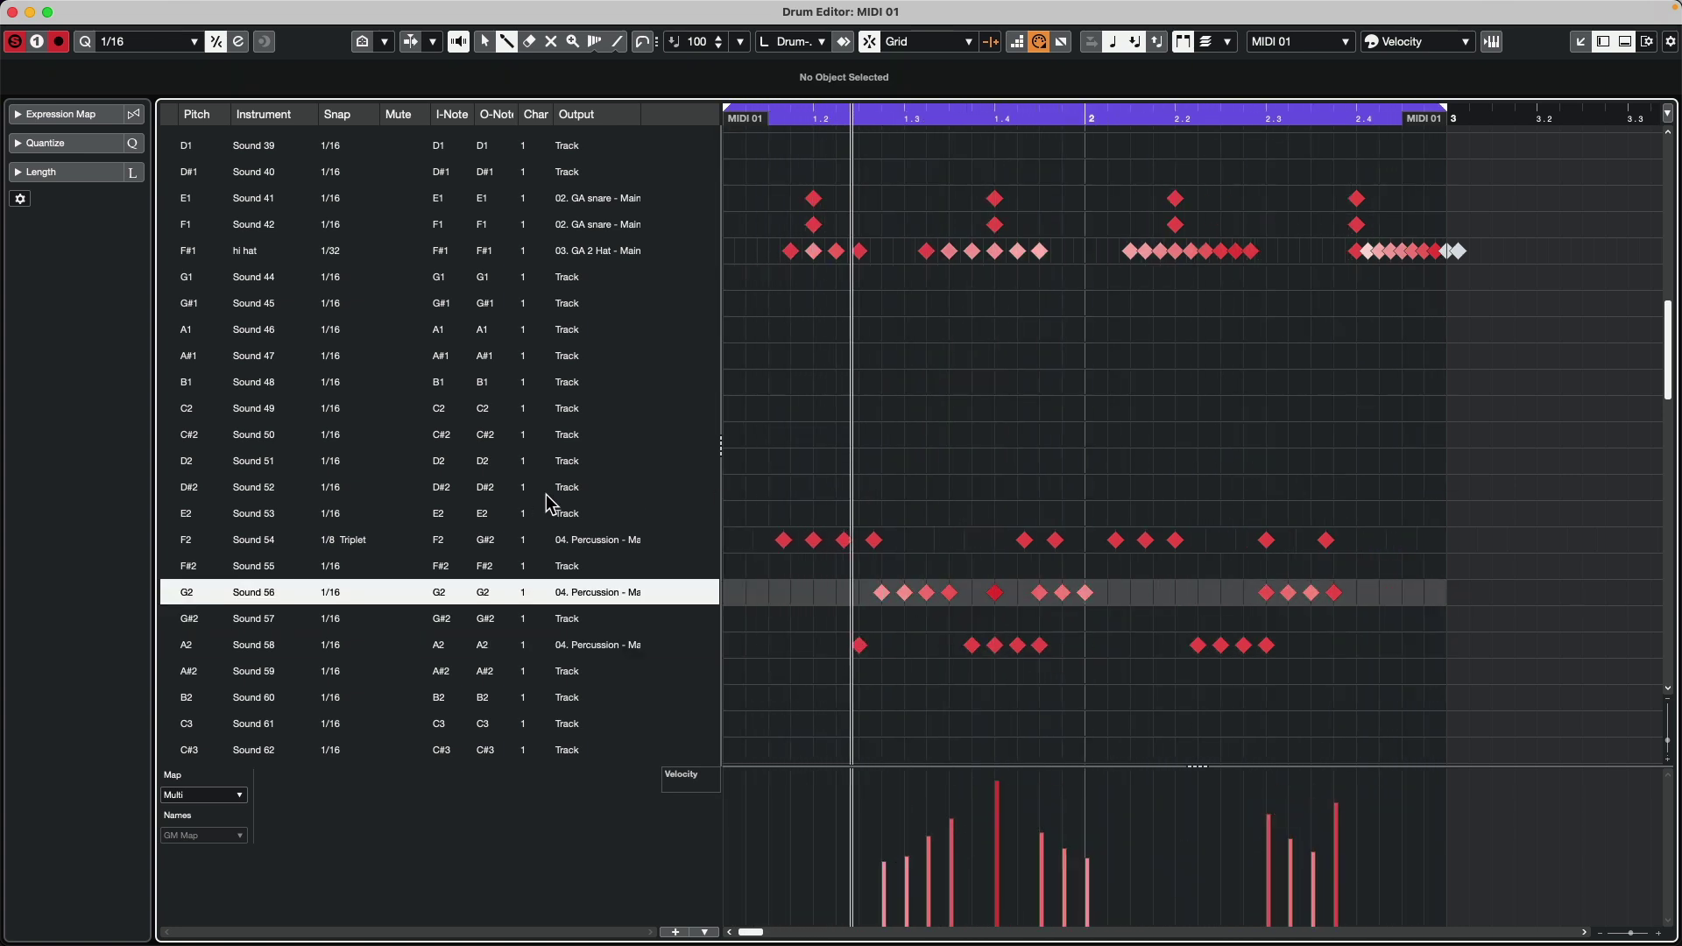
left_click(273, 540)
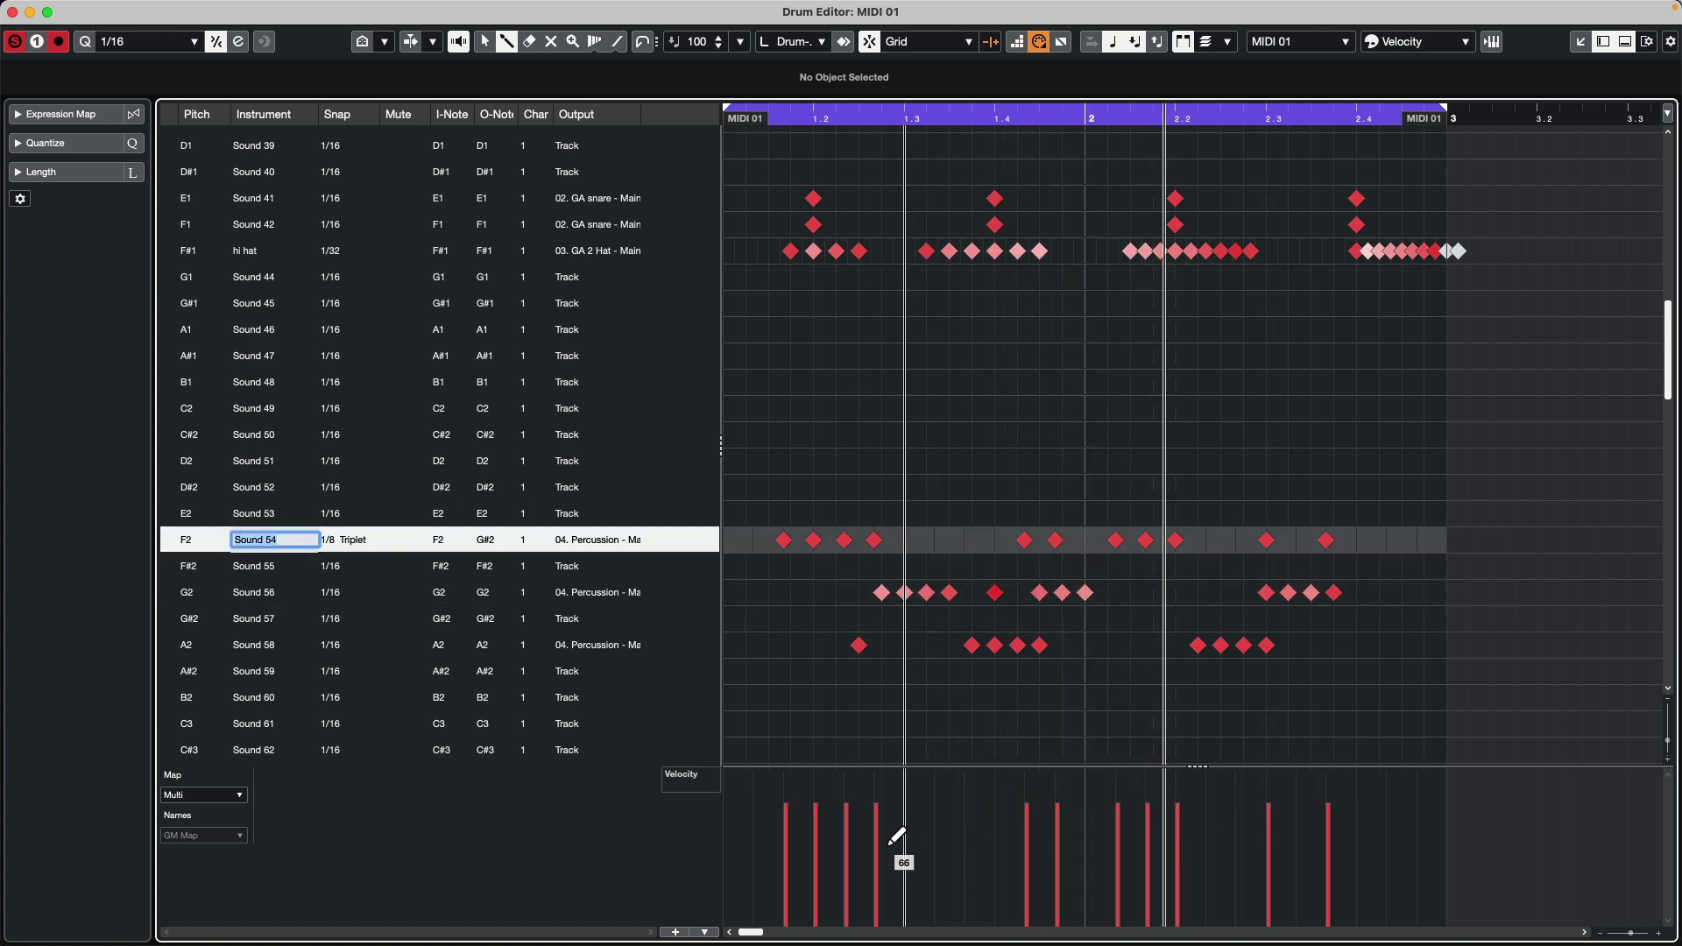
mouse_move(786, 881)
left_mouse_down()
mouse_move(891, 814)
mouse_move(1032, 818)
mouse_move(1207, 881)
mouse_move(1268, 881)
mouse_move(1352, 800)
left_mouse_up()
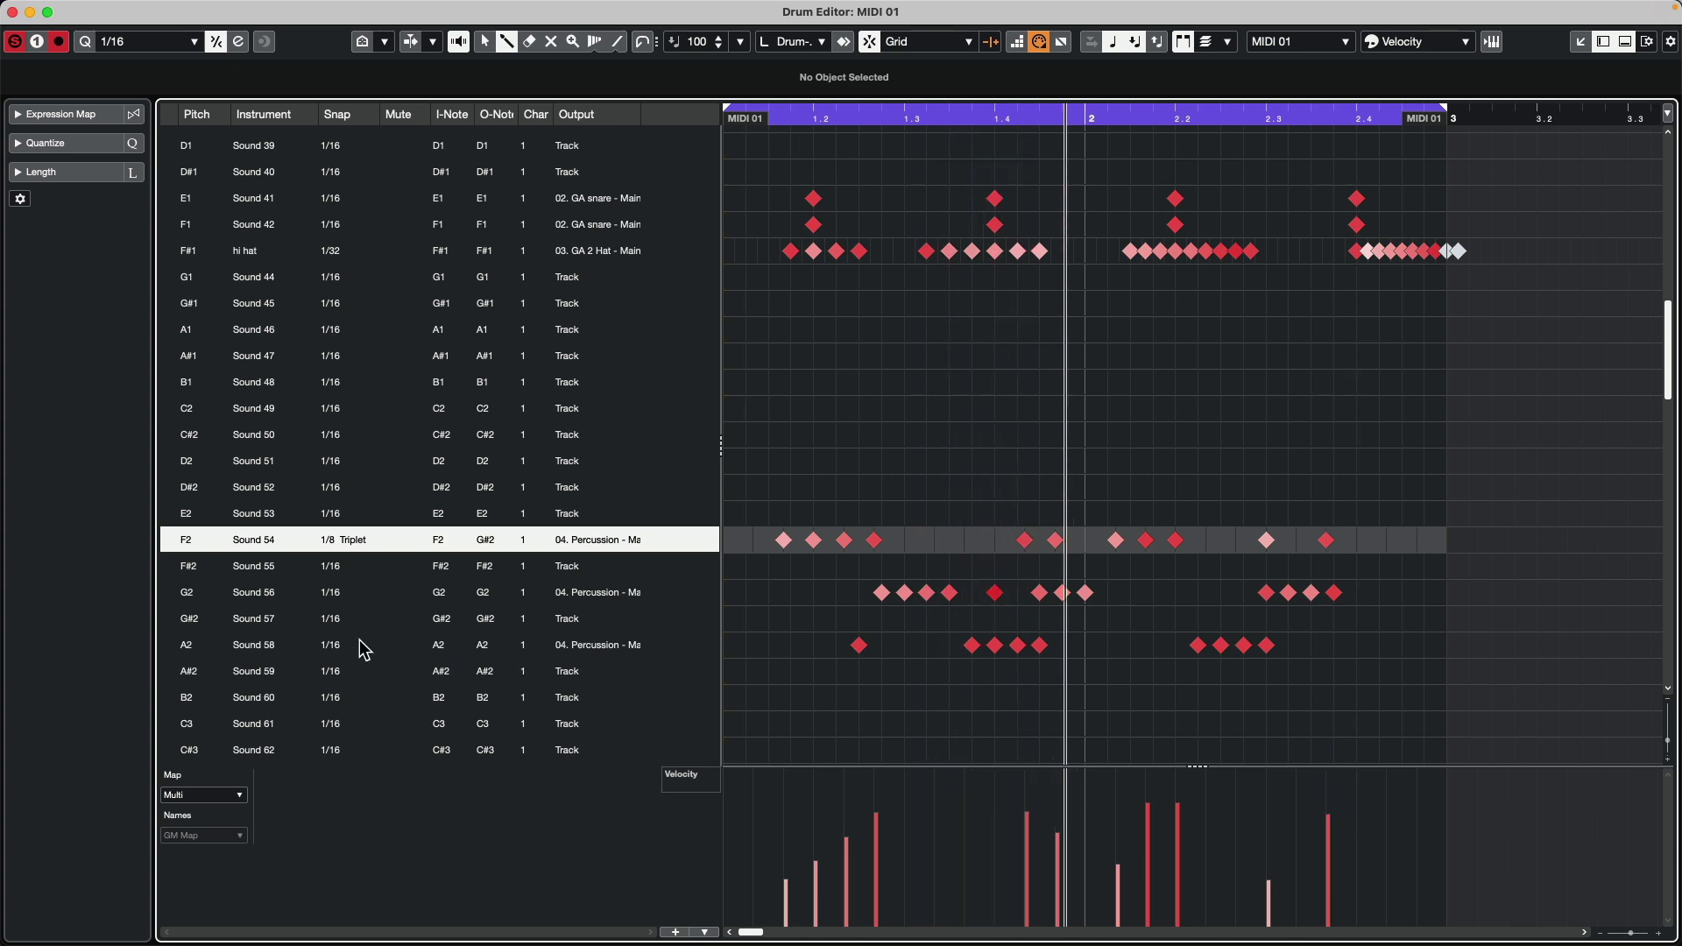
left_click(300, 646)
mouse_move(973, 828)
left_mouse_down()
mouse_move(1033, 874)
mouse_move(1191, 876)
mouse_move(1280, 780)
left_mouse_up()
Add A2 notes at 2.1.3 and later through bar 2.
left_click(1132, 646)
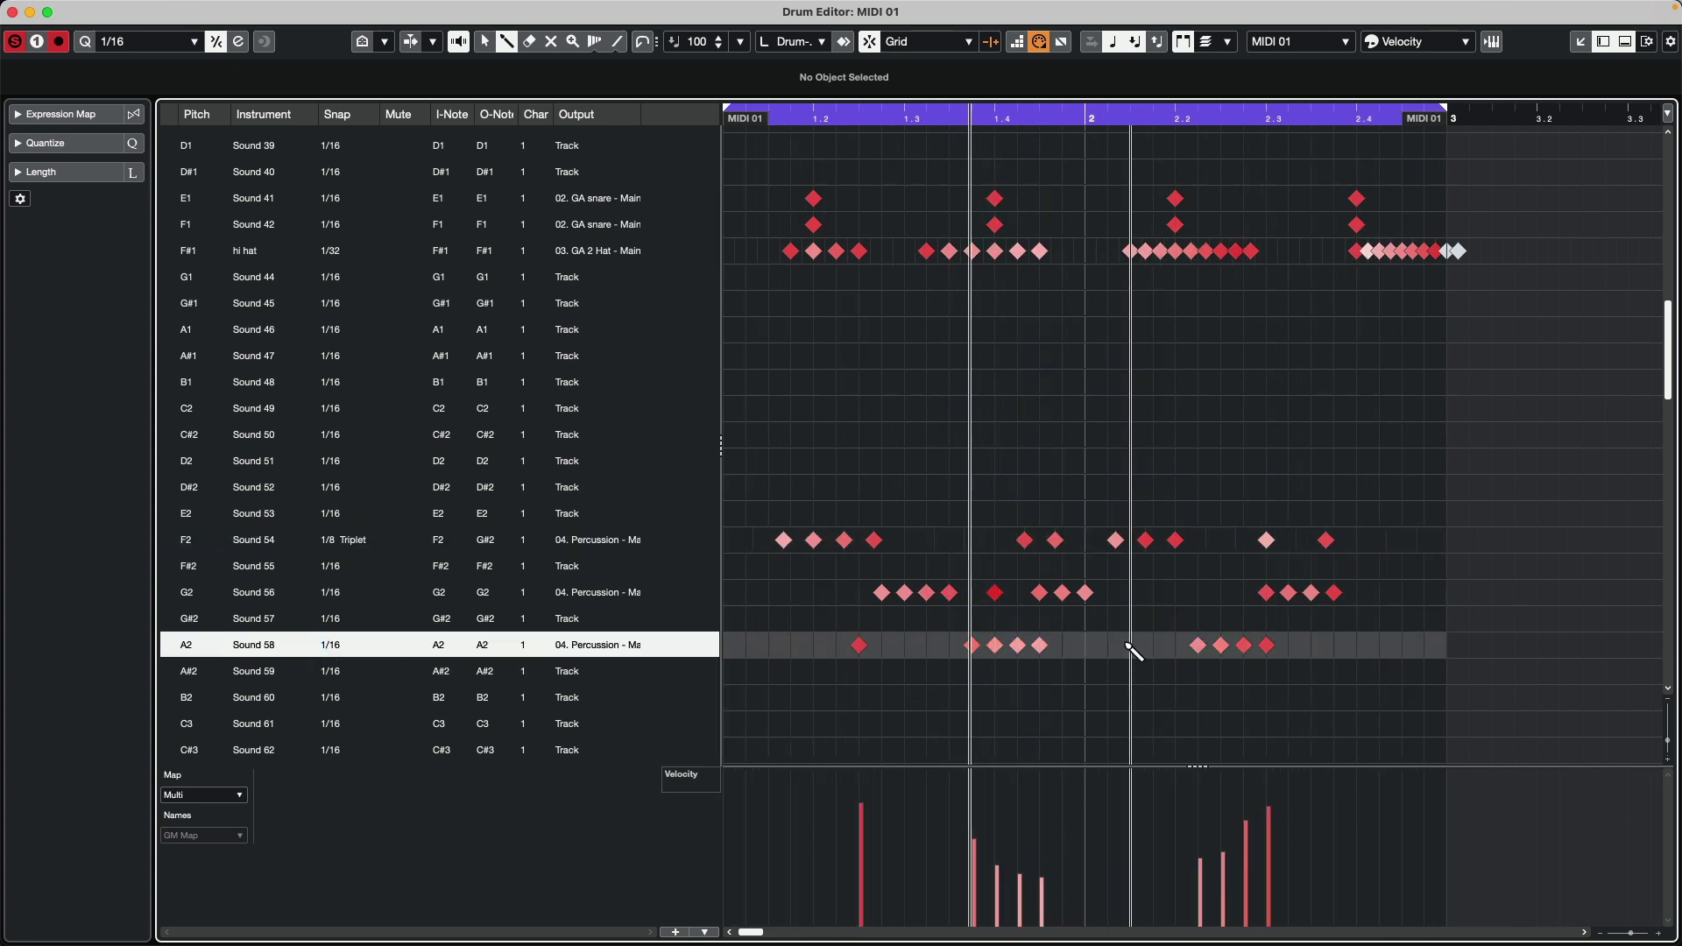
left_click(1336, 645)
left_click(1425, 646)
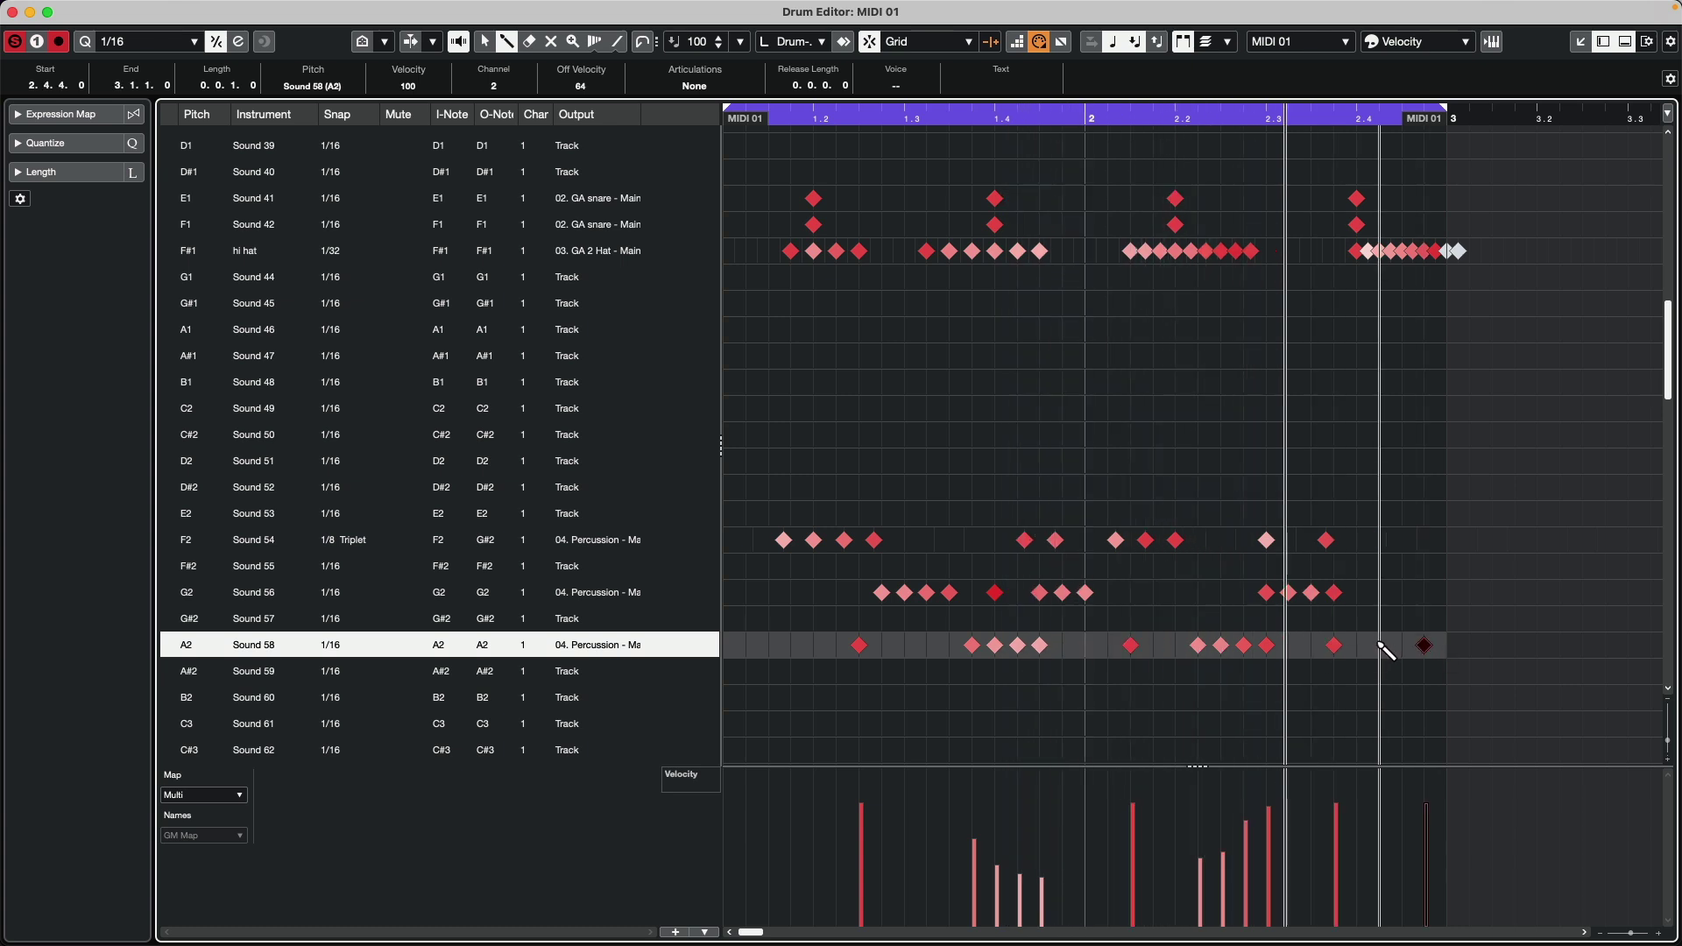
Route the B1, A1 and G1 lanes to 05. HALion Orchestral Percussion - MIDI.
left_click(595, 385)
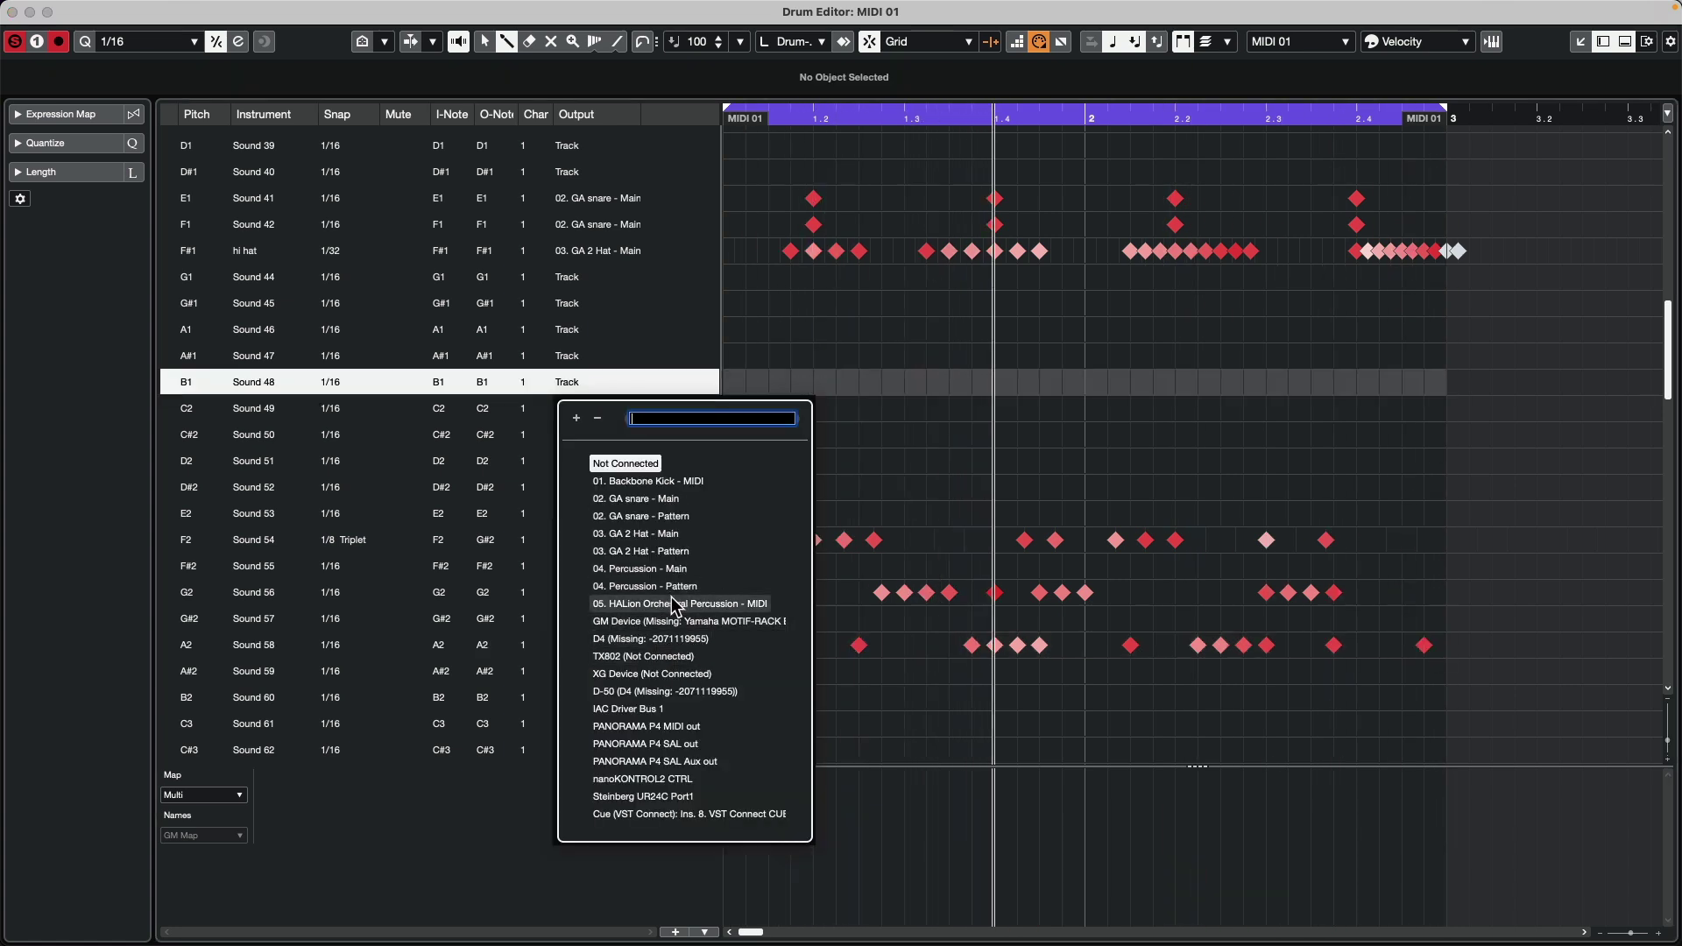
left_click(662, 604)
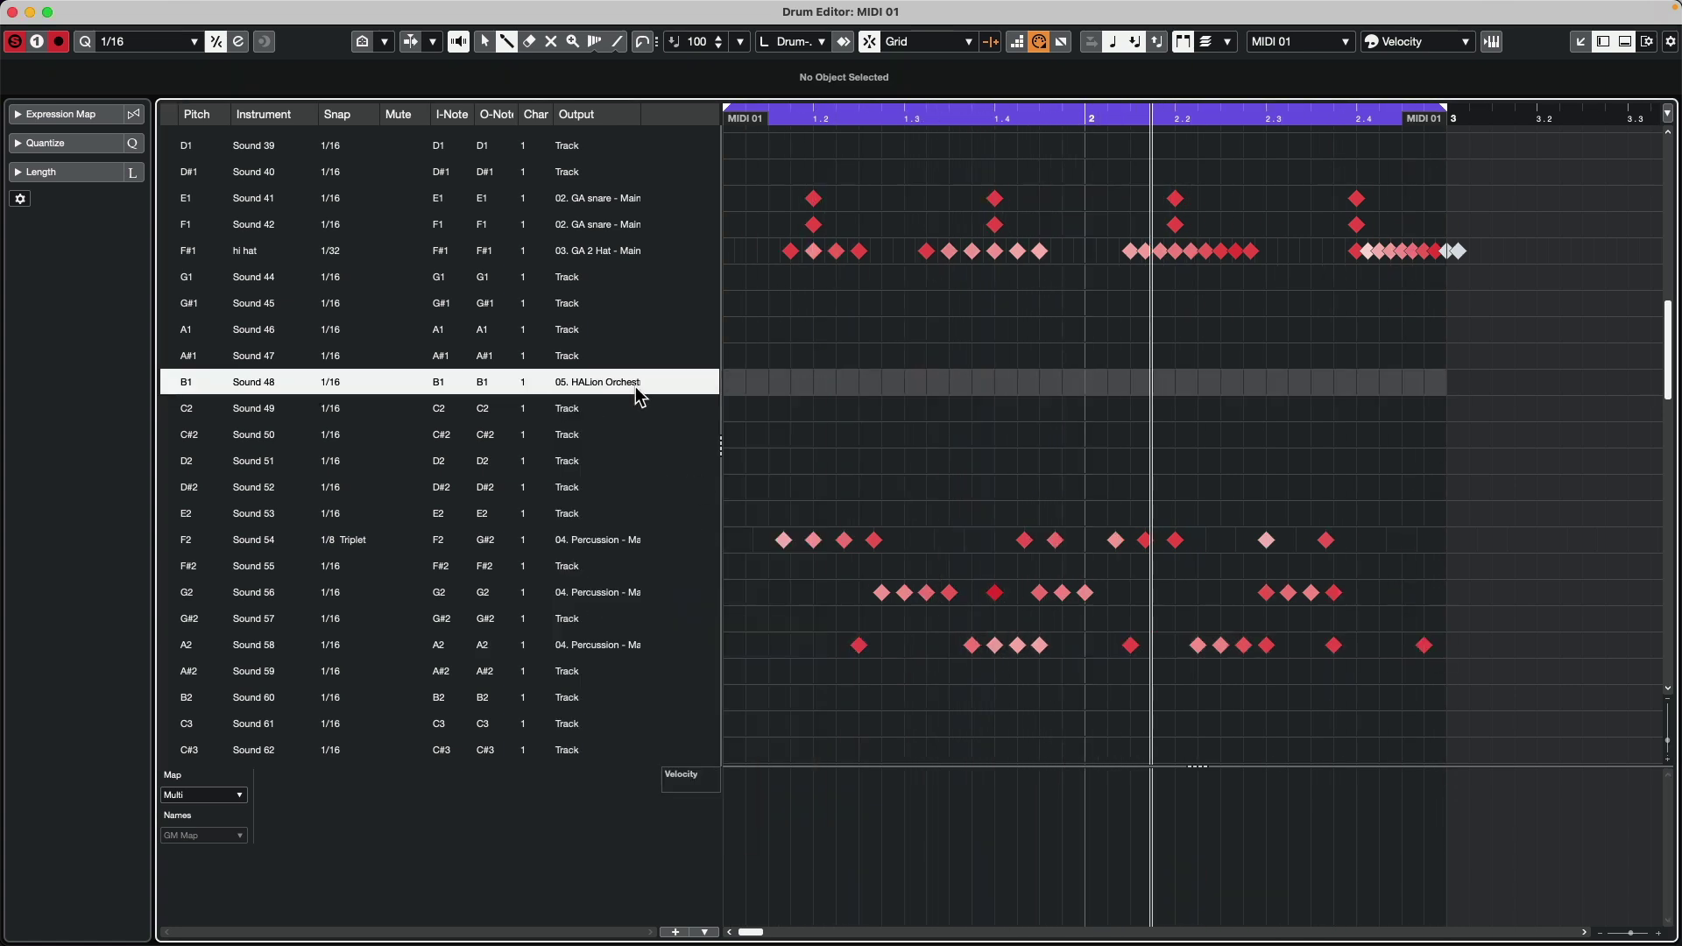
left_click(602, 335)
left_click(666, 551)
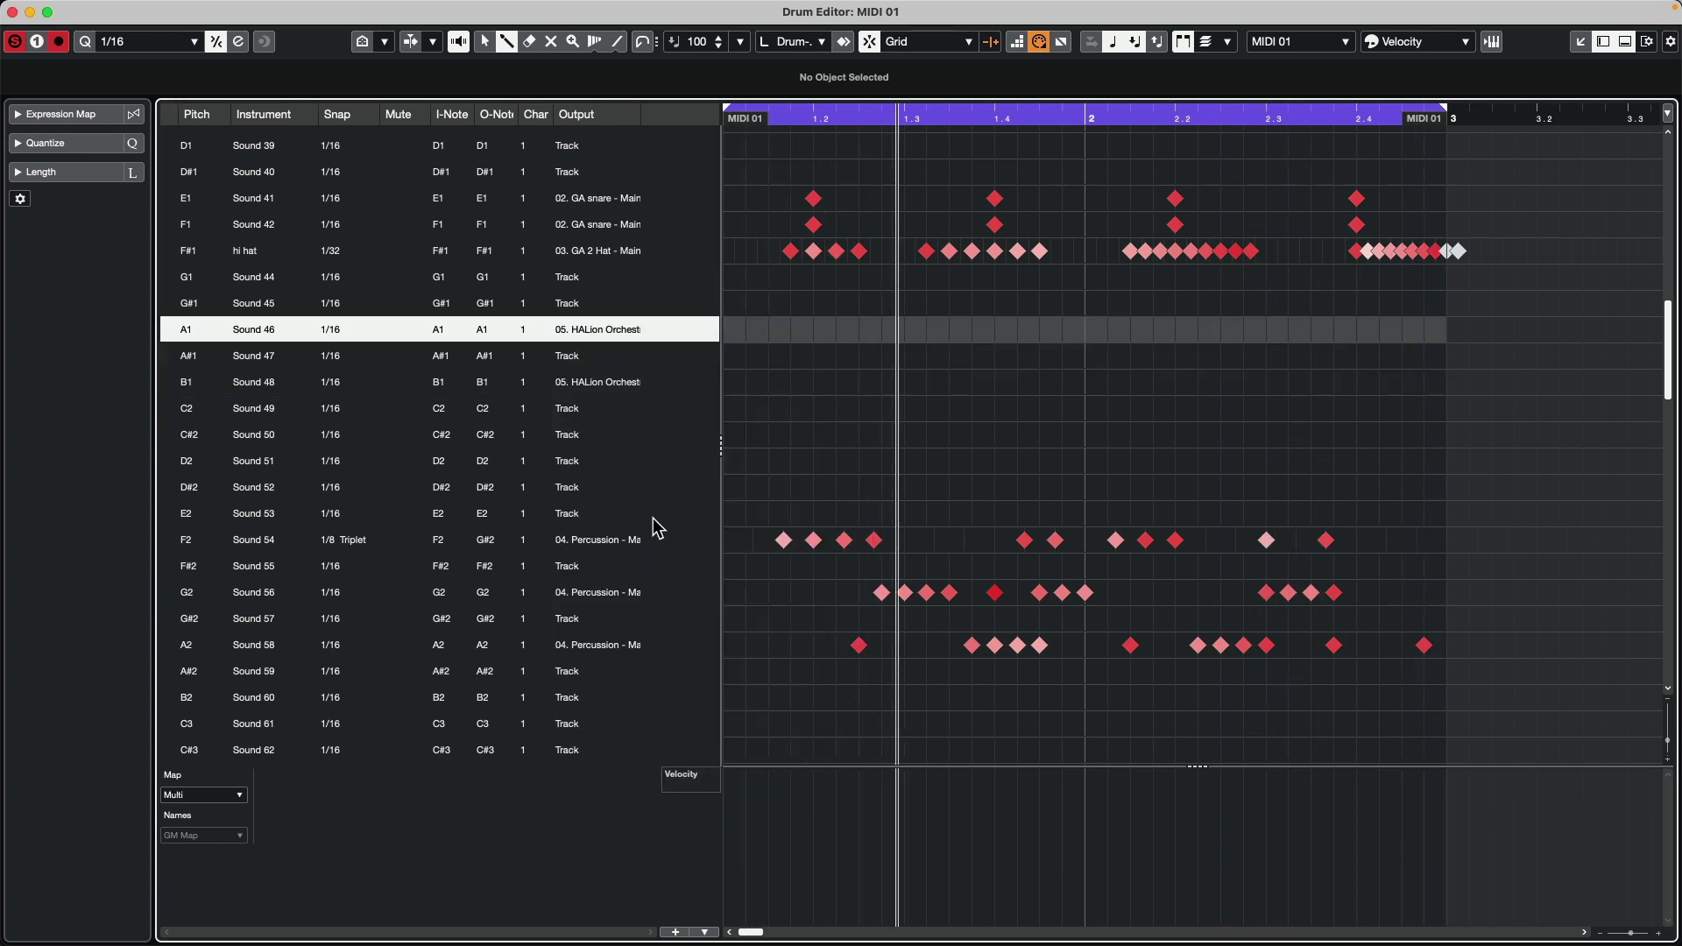
left_click(604, 276)
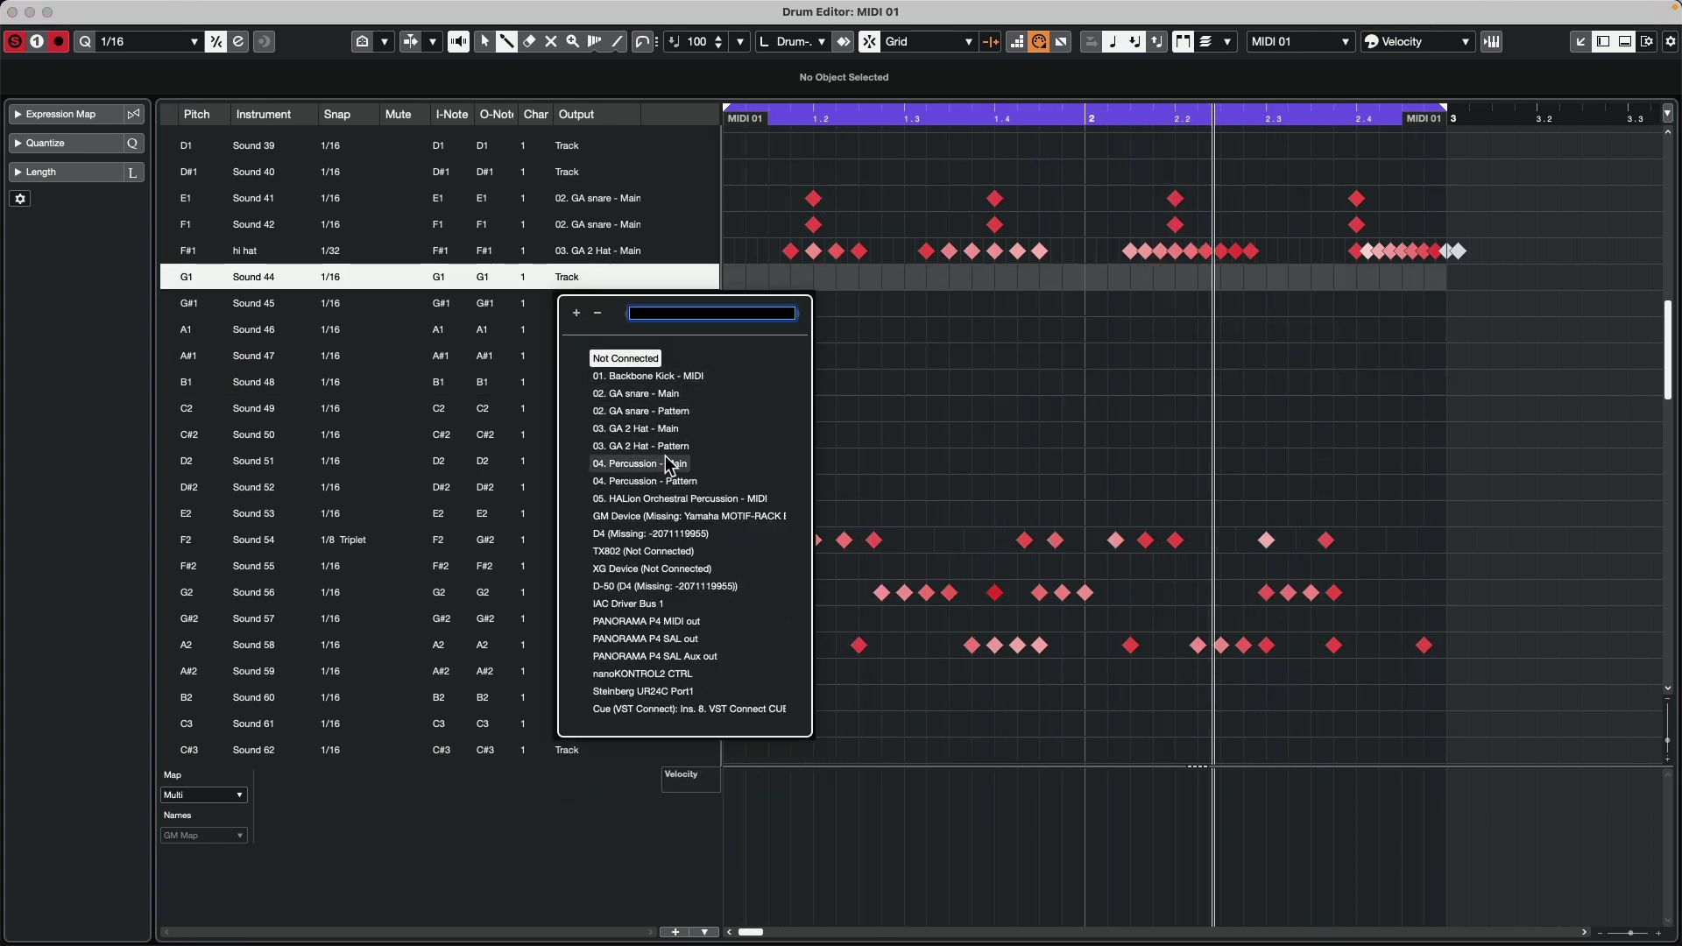
left_click(666, 498)
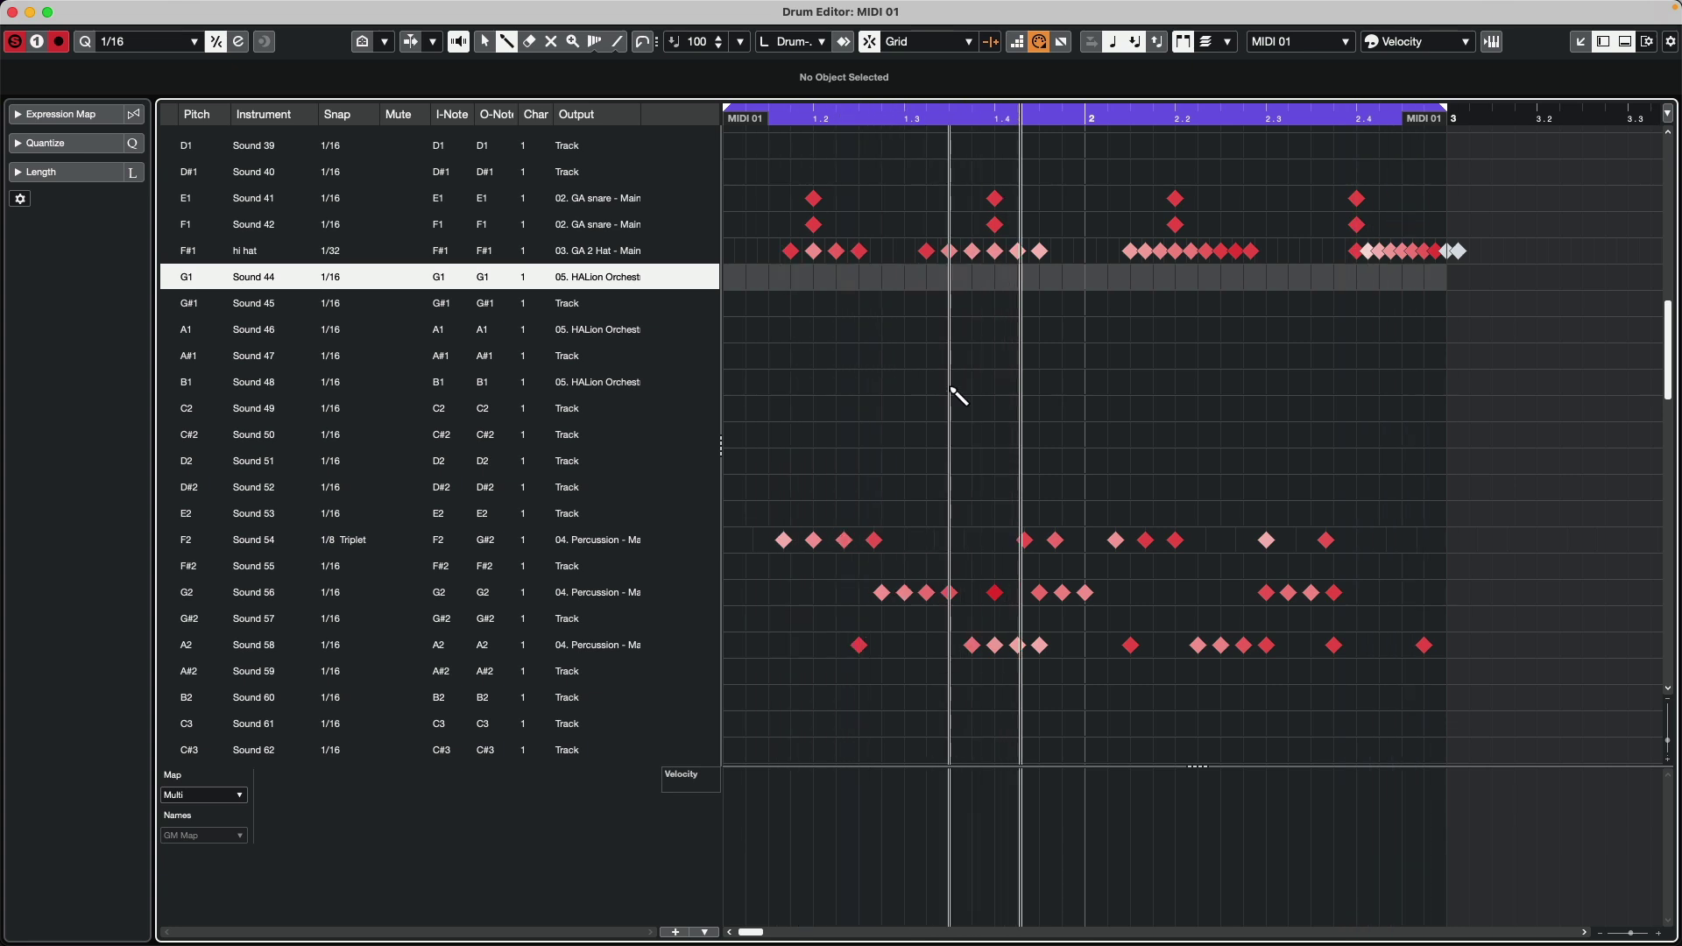
Add B1, A1 and G1 HALion hits around beats 1.4 and 2.3, then play back the beat.
left_click(951, 381)
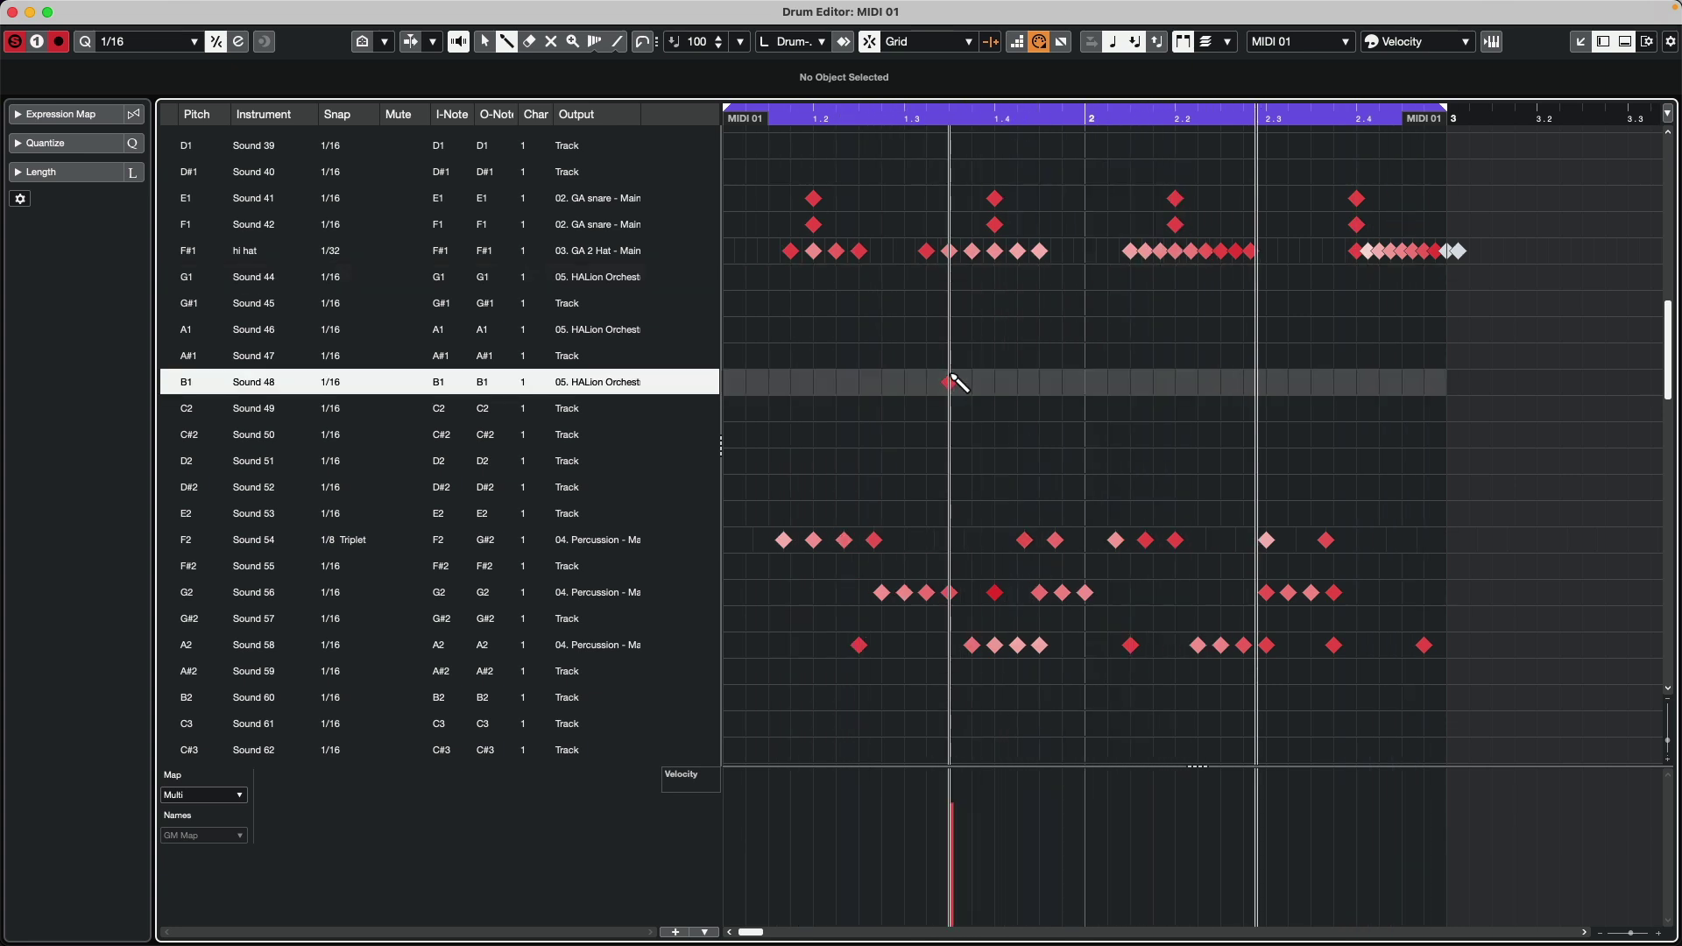
left_click(994, 330)
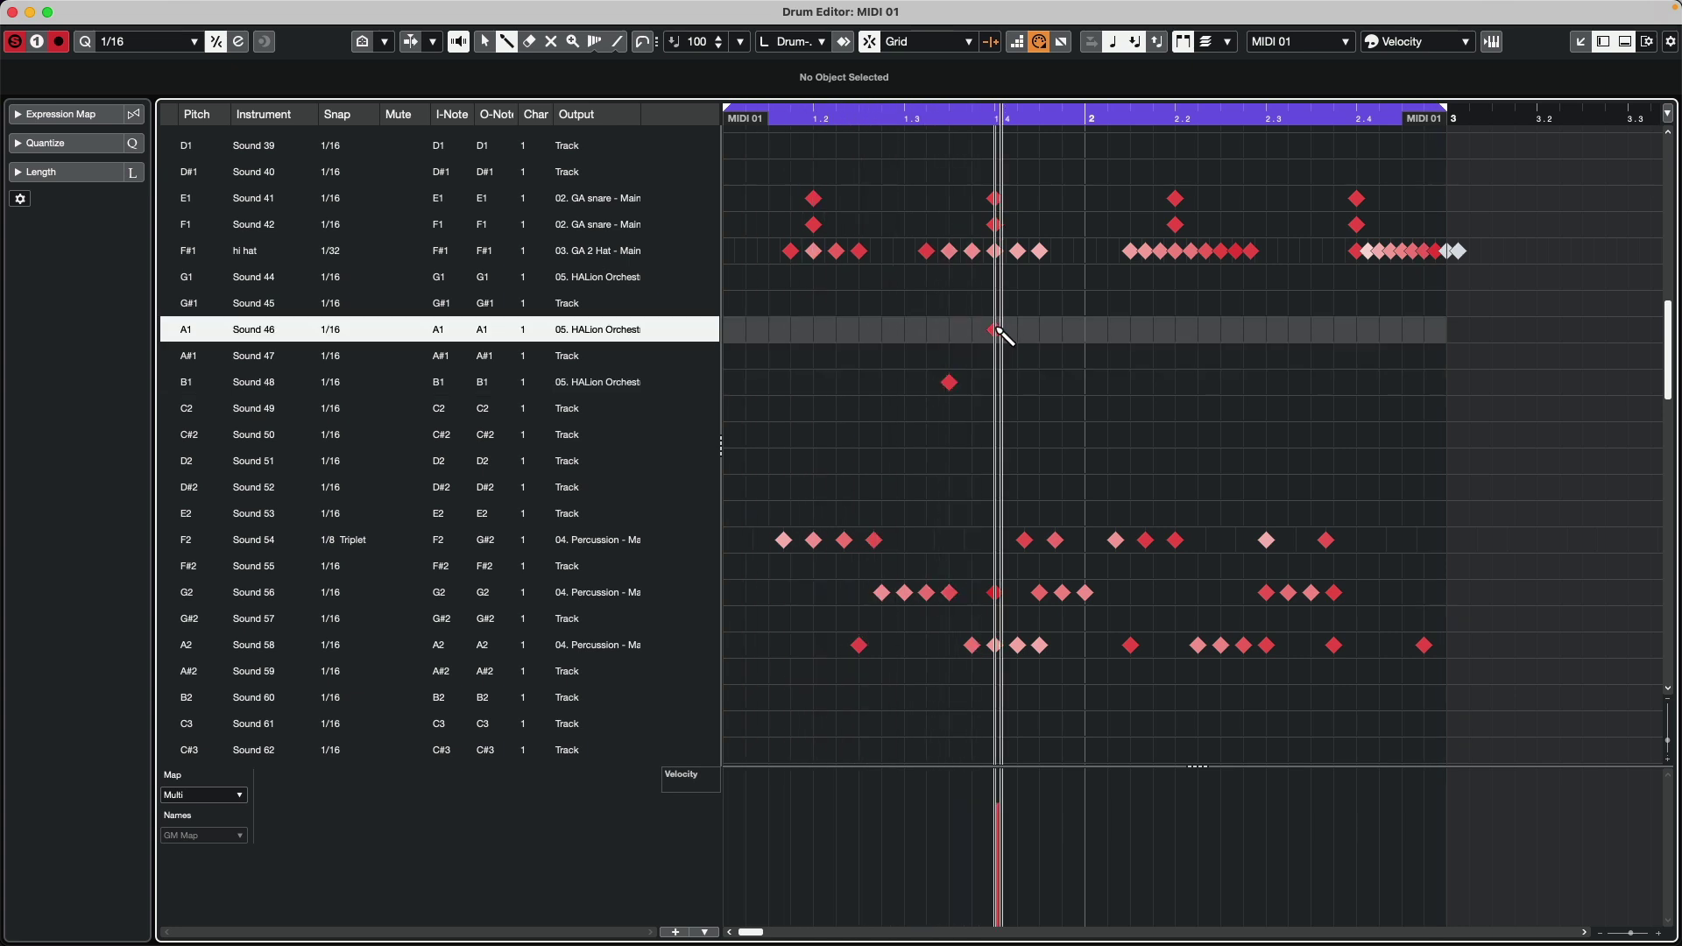
left_click(1269, 384)
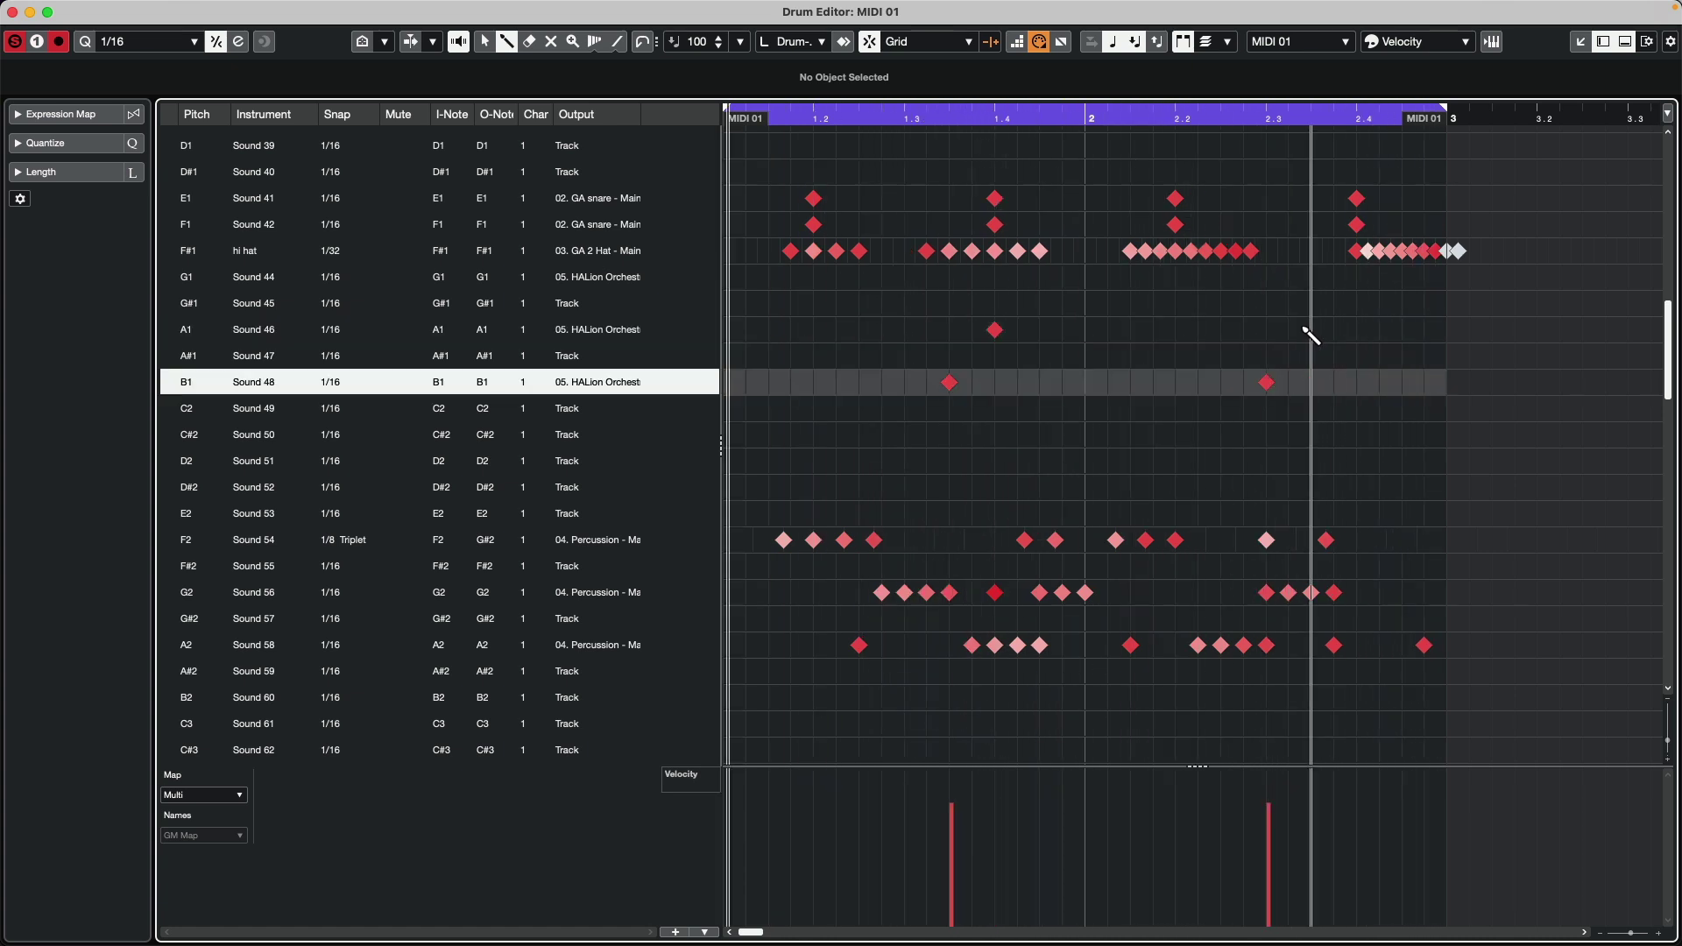
left_click(1289, 331)
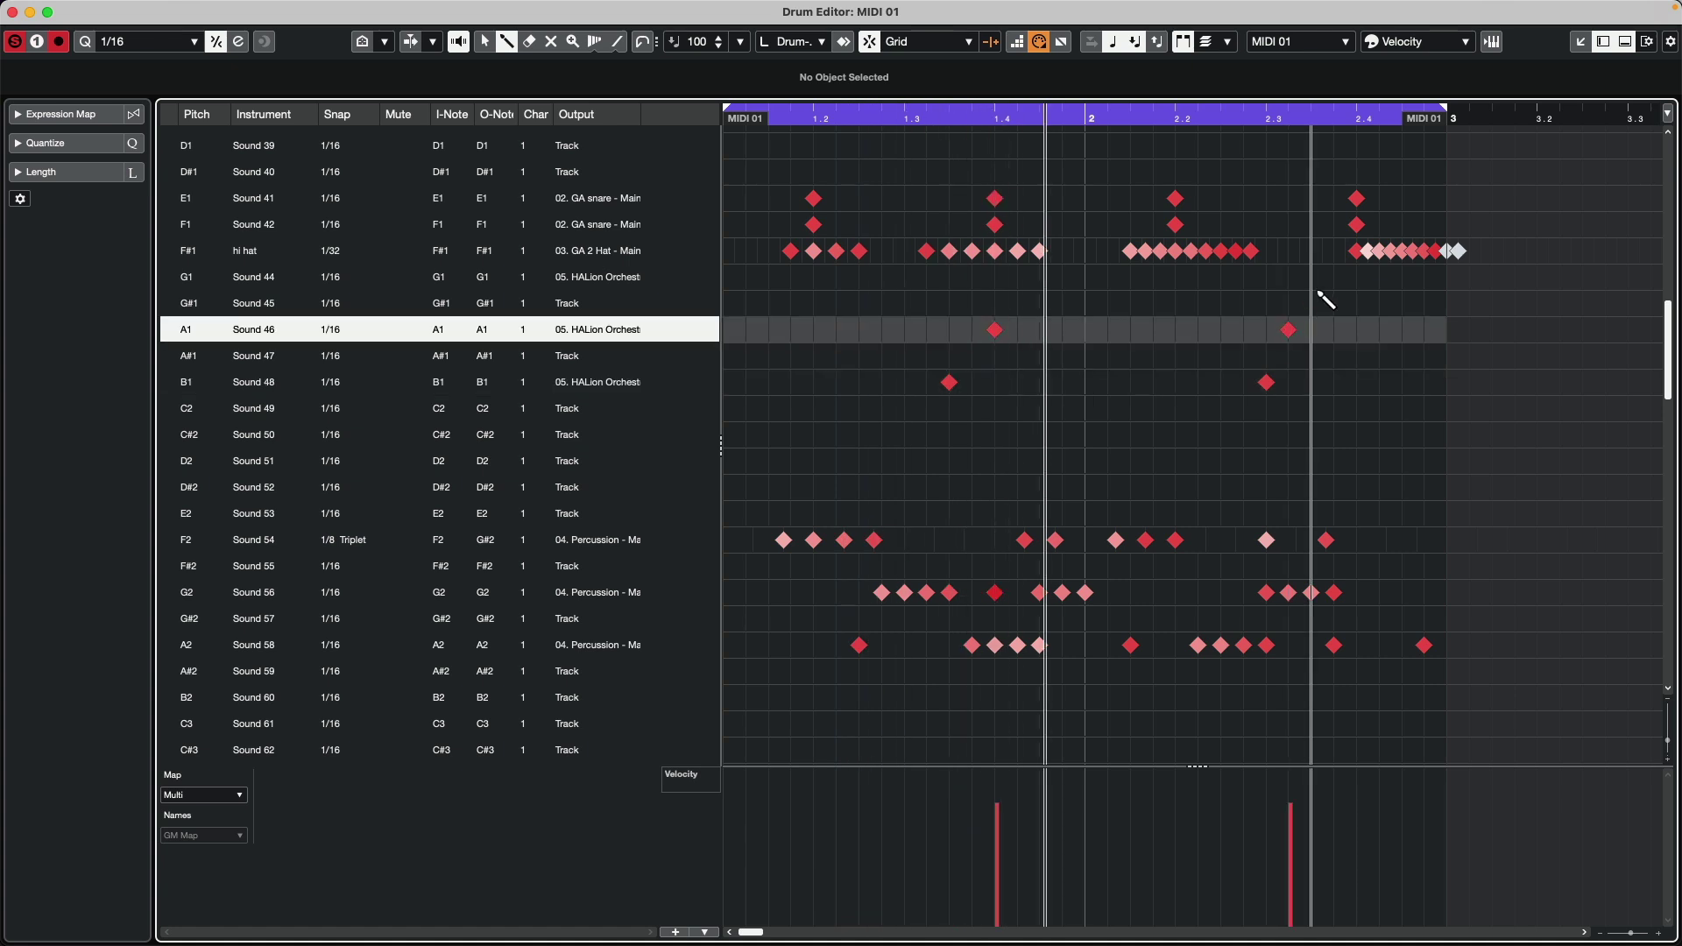
left_click(1312, 278)
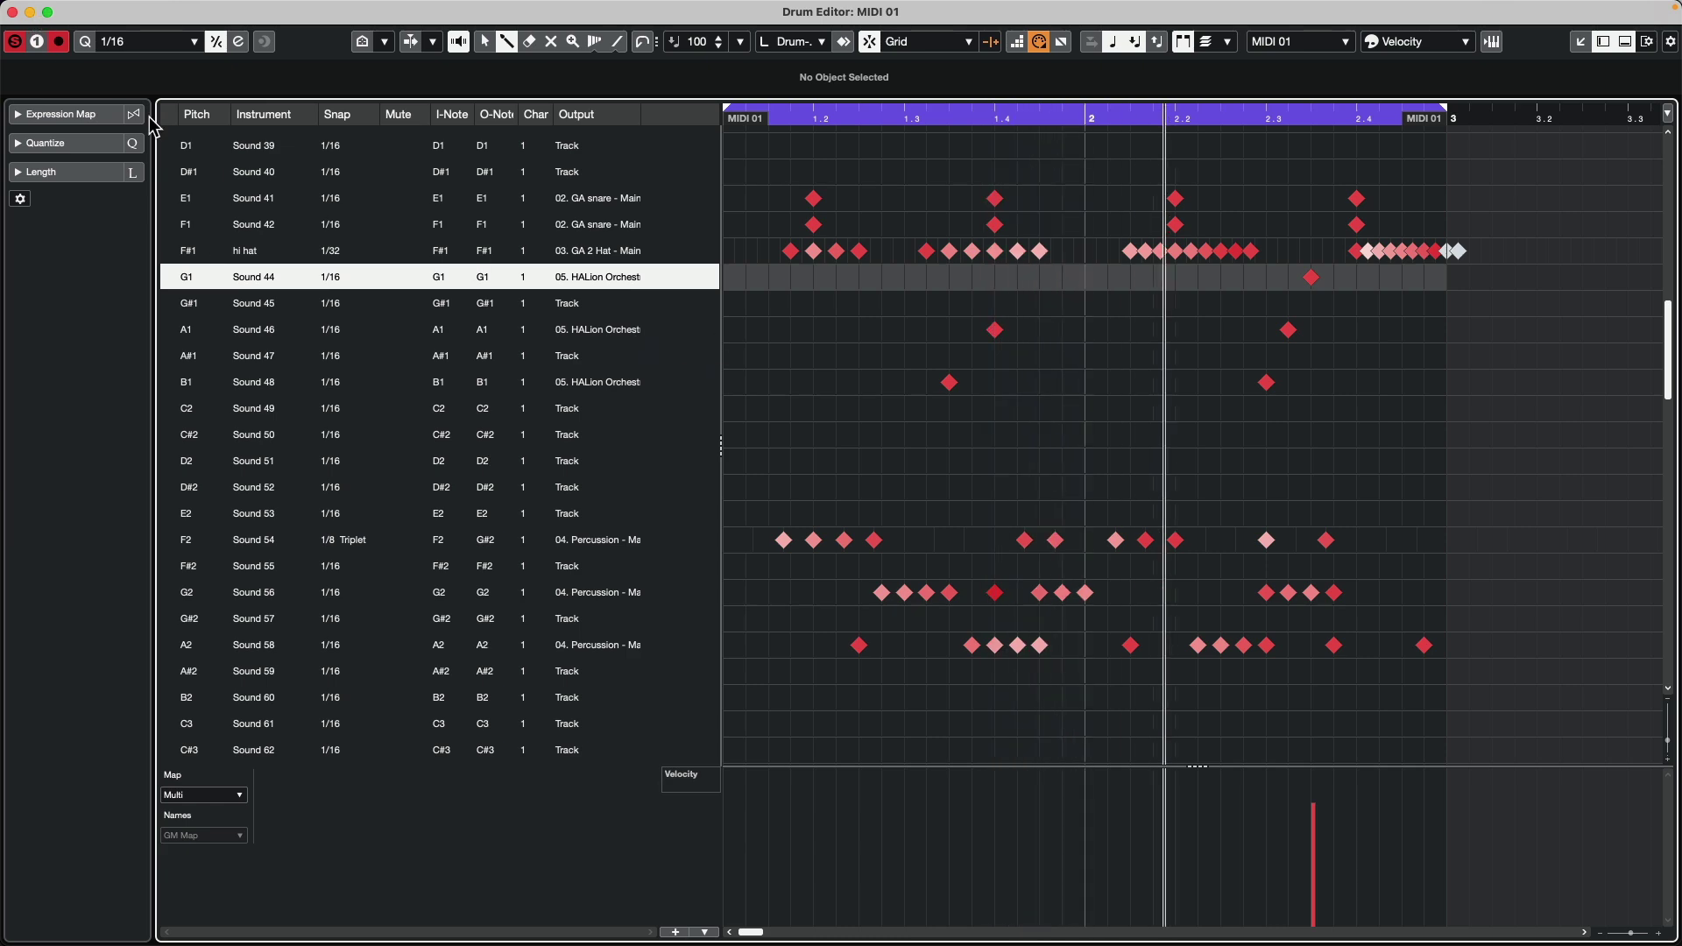
key("space")
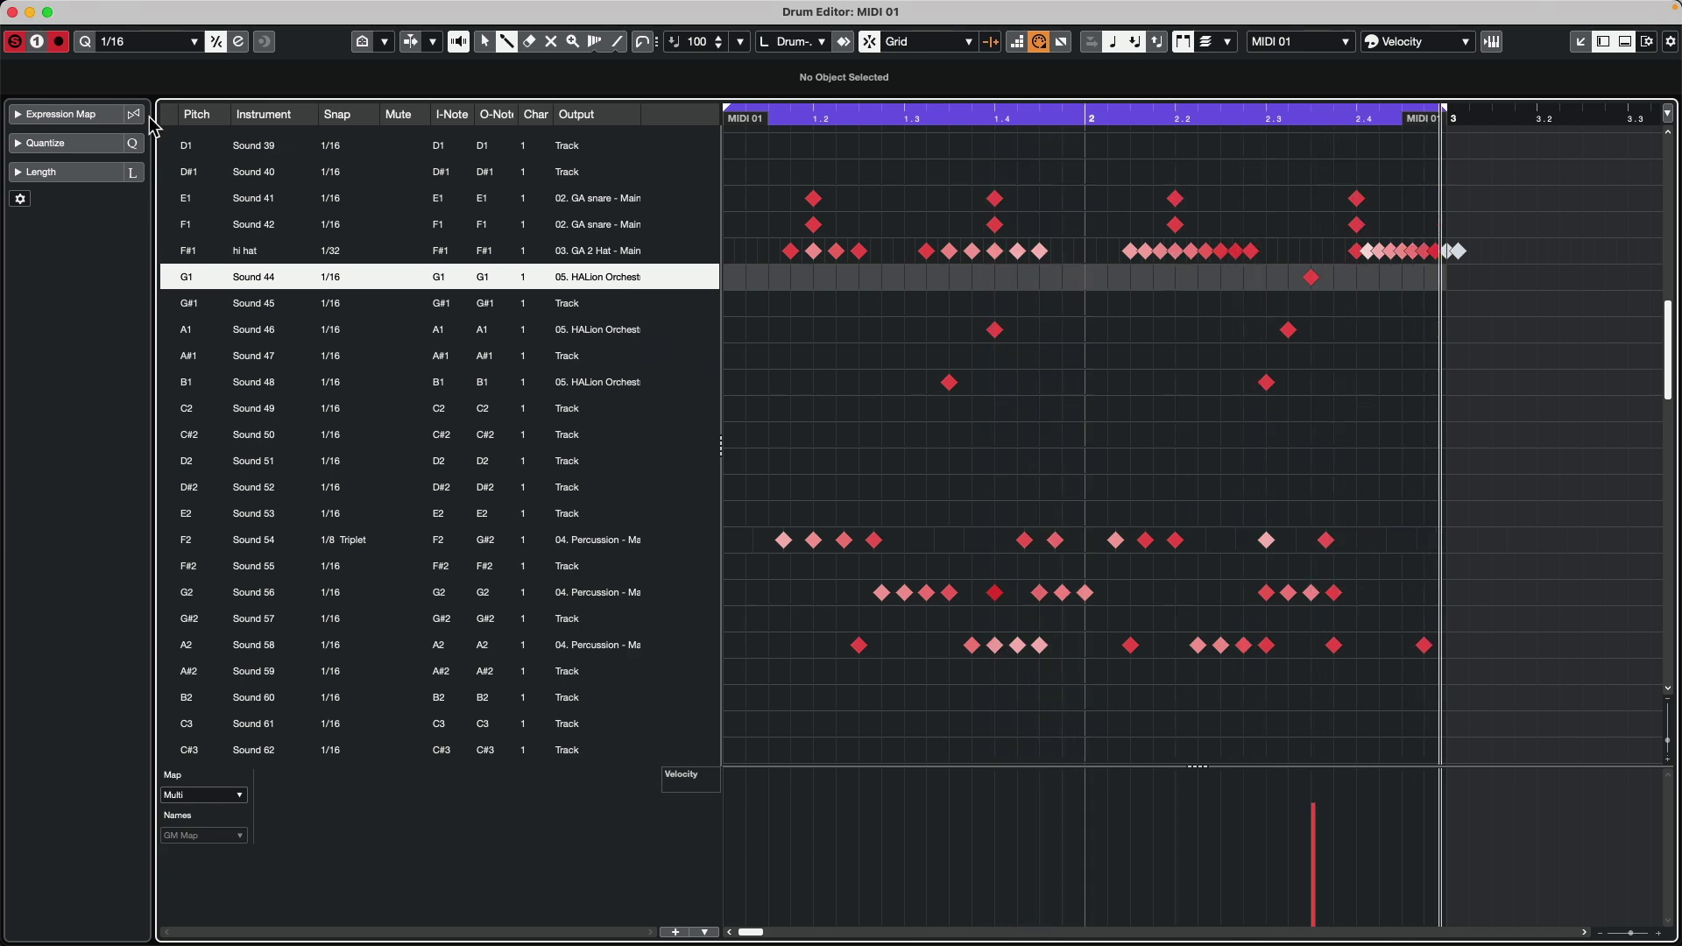
key("F11")
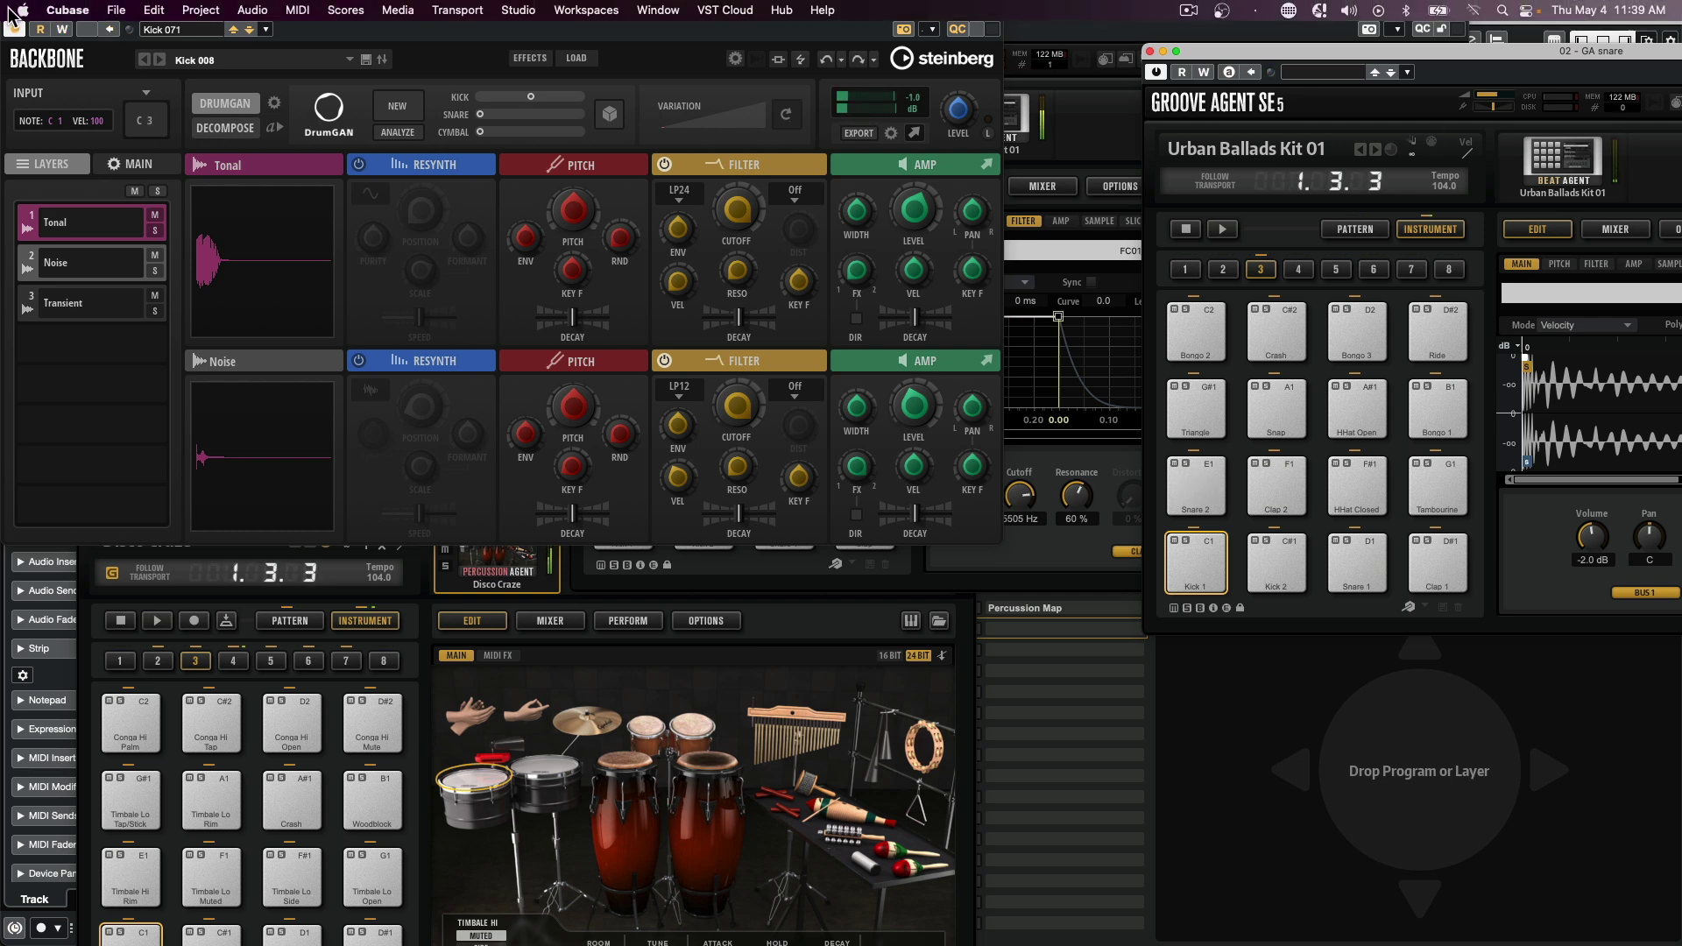
Close the five instrument windows, zoom in on the parts and show the MixConsole below.
left_click(1151, 51)
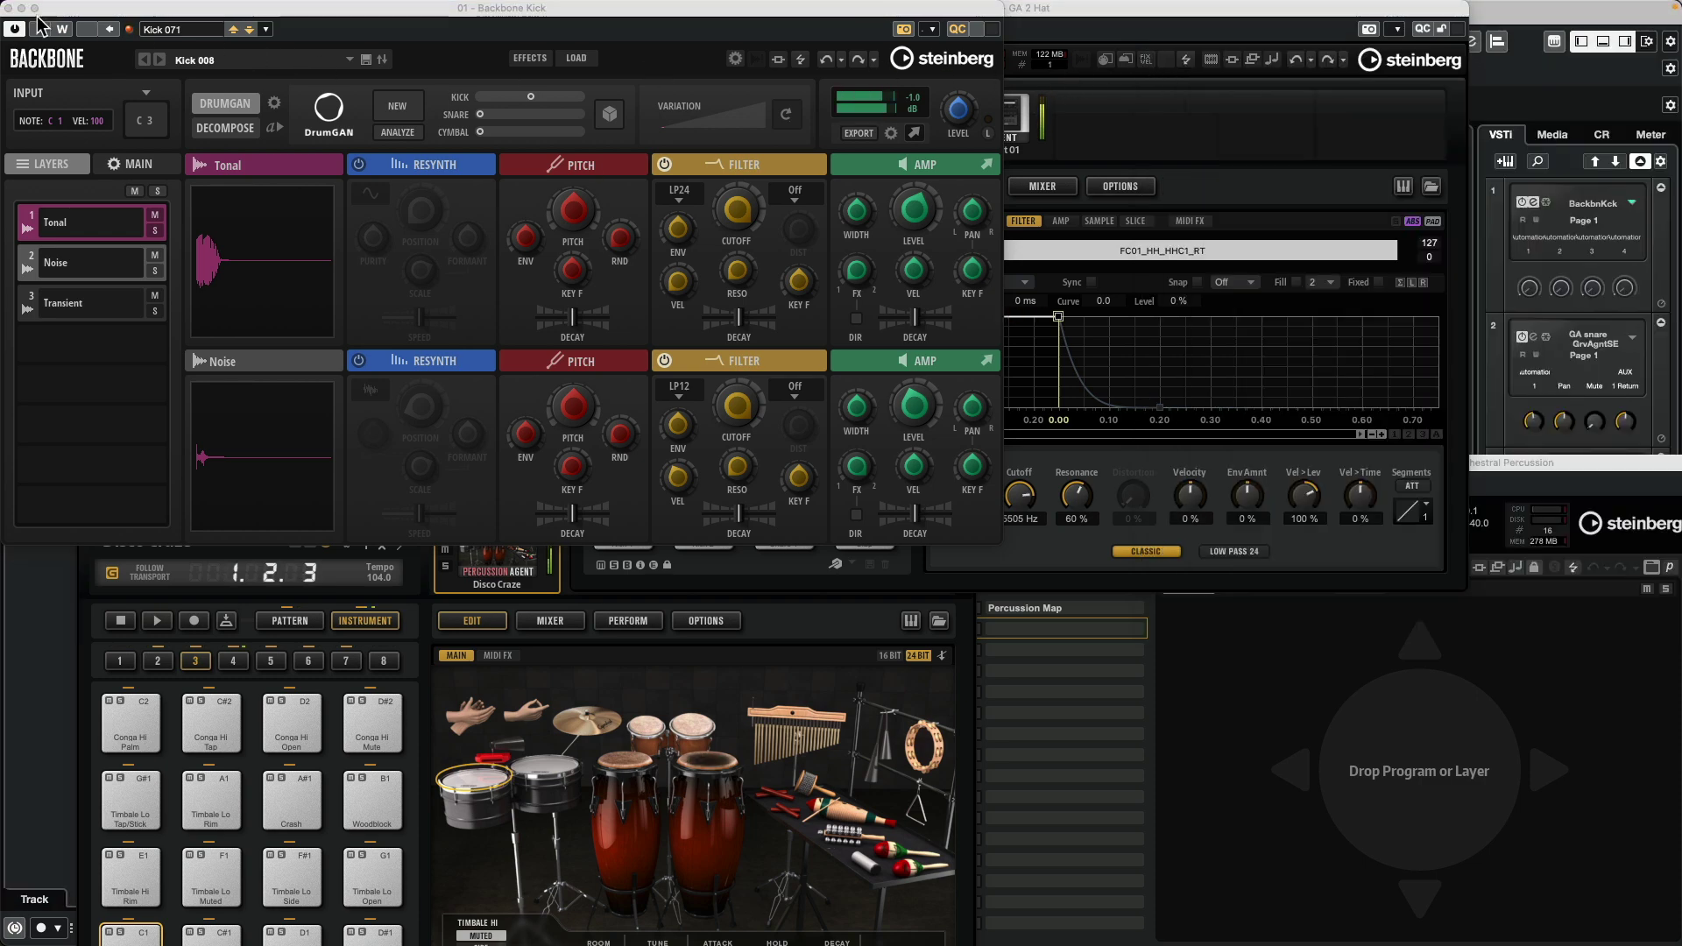
left_click(9, 8)
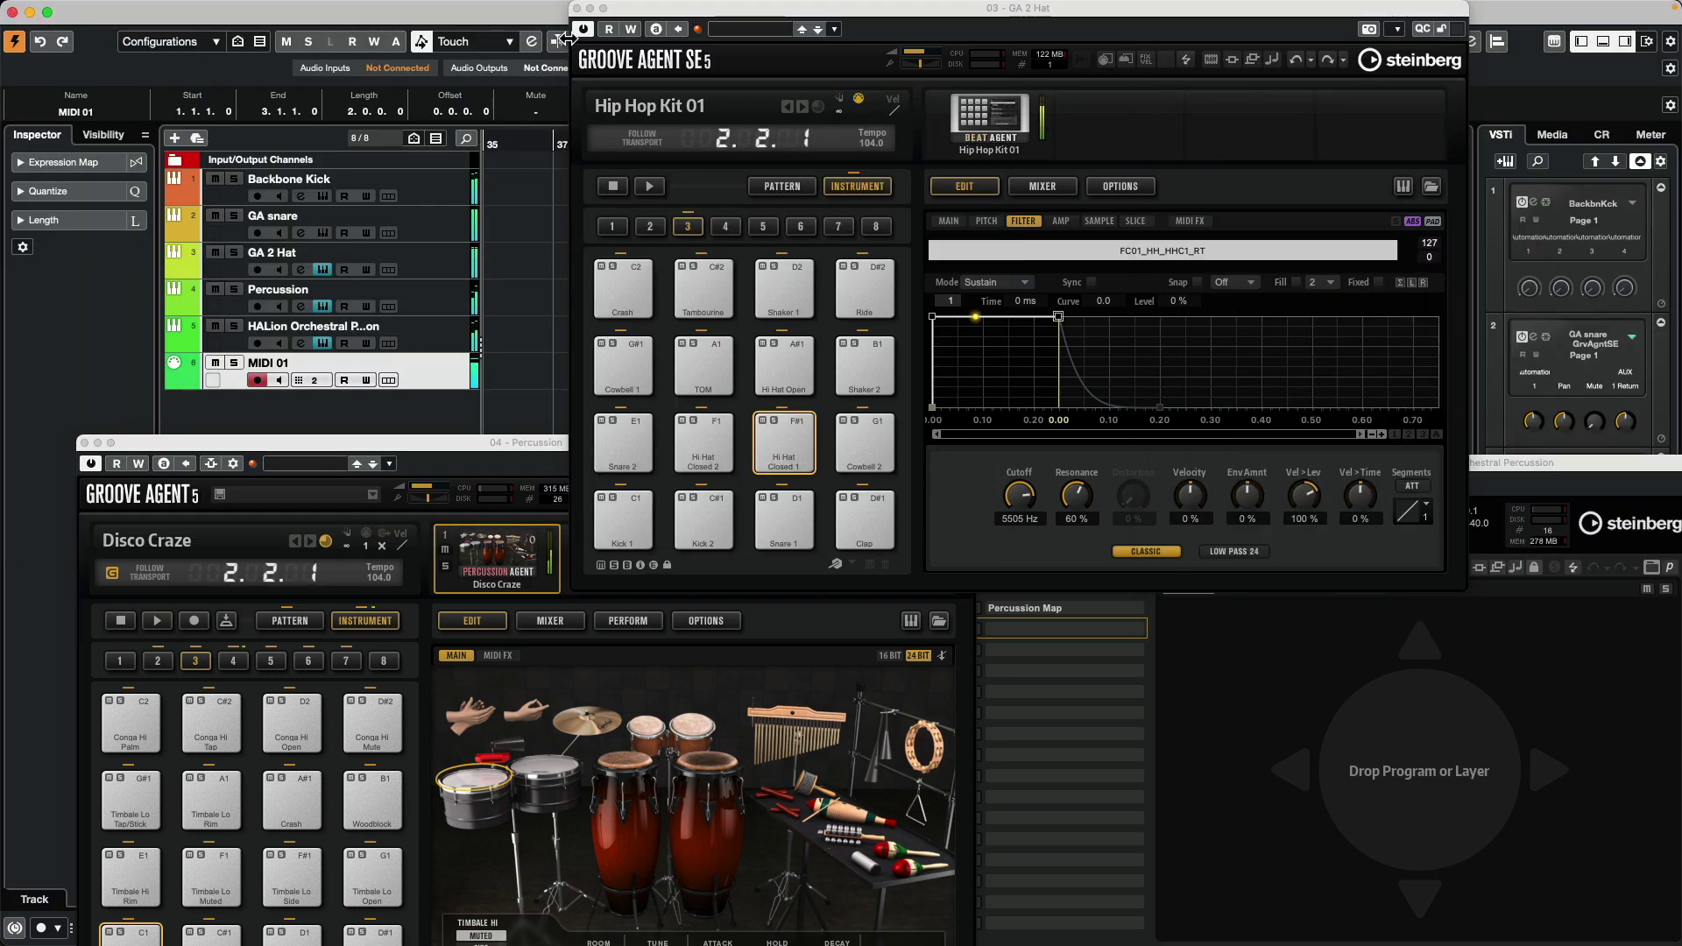
left_click(576, 8)
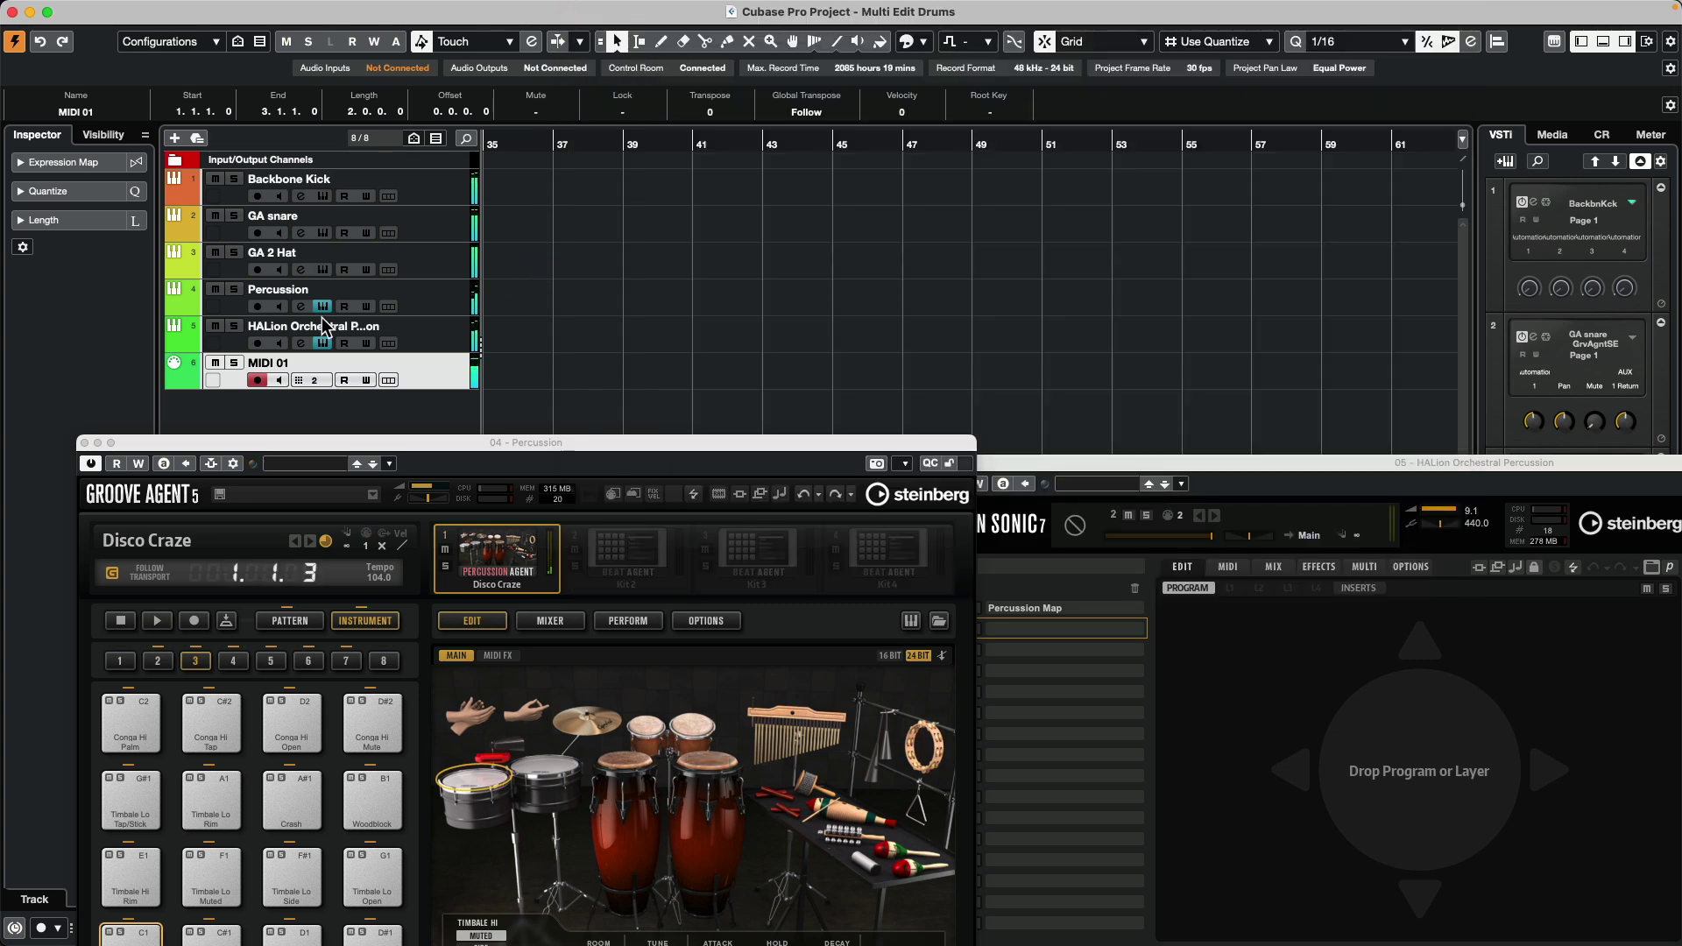
left_click(84, 444)
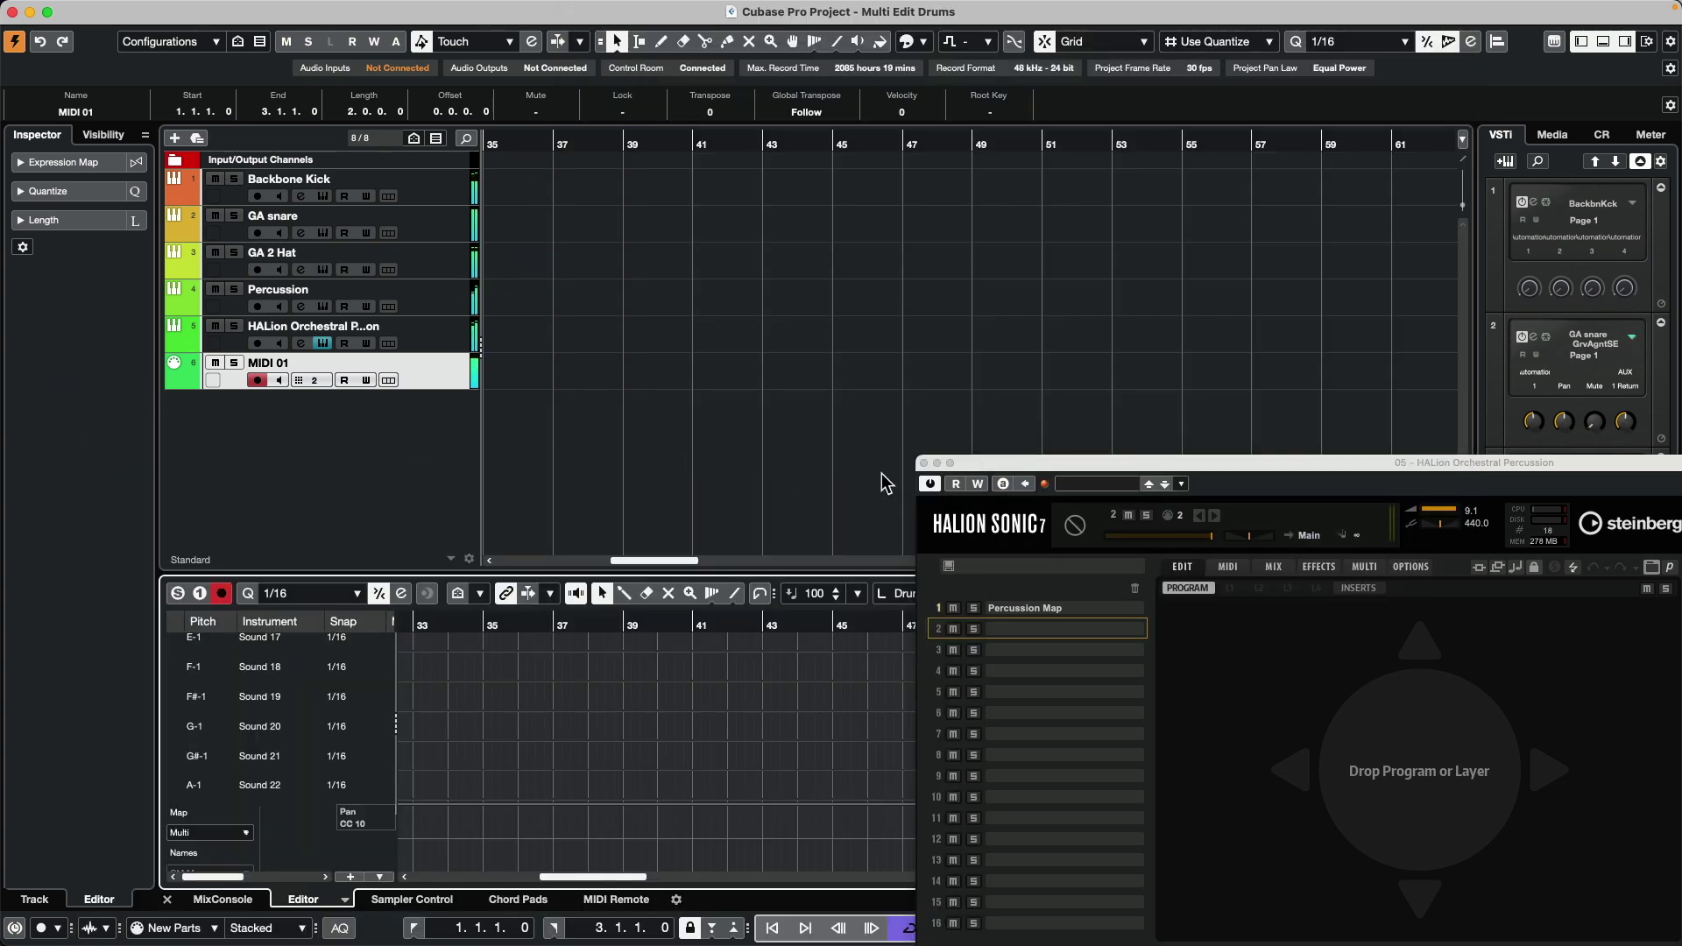
left_click(925, 463)
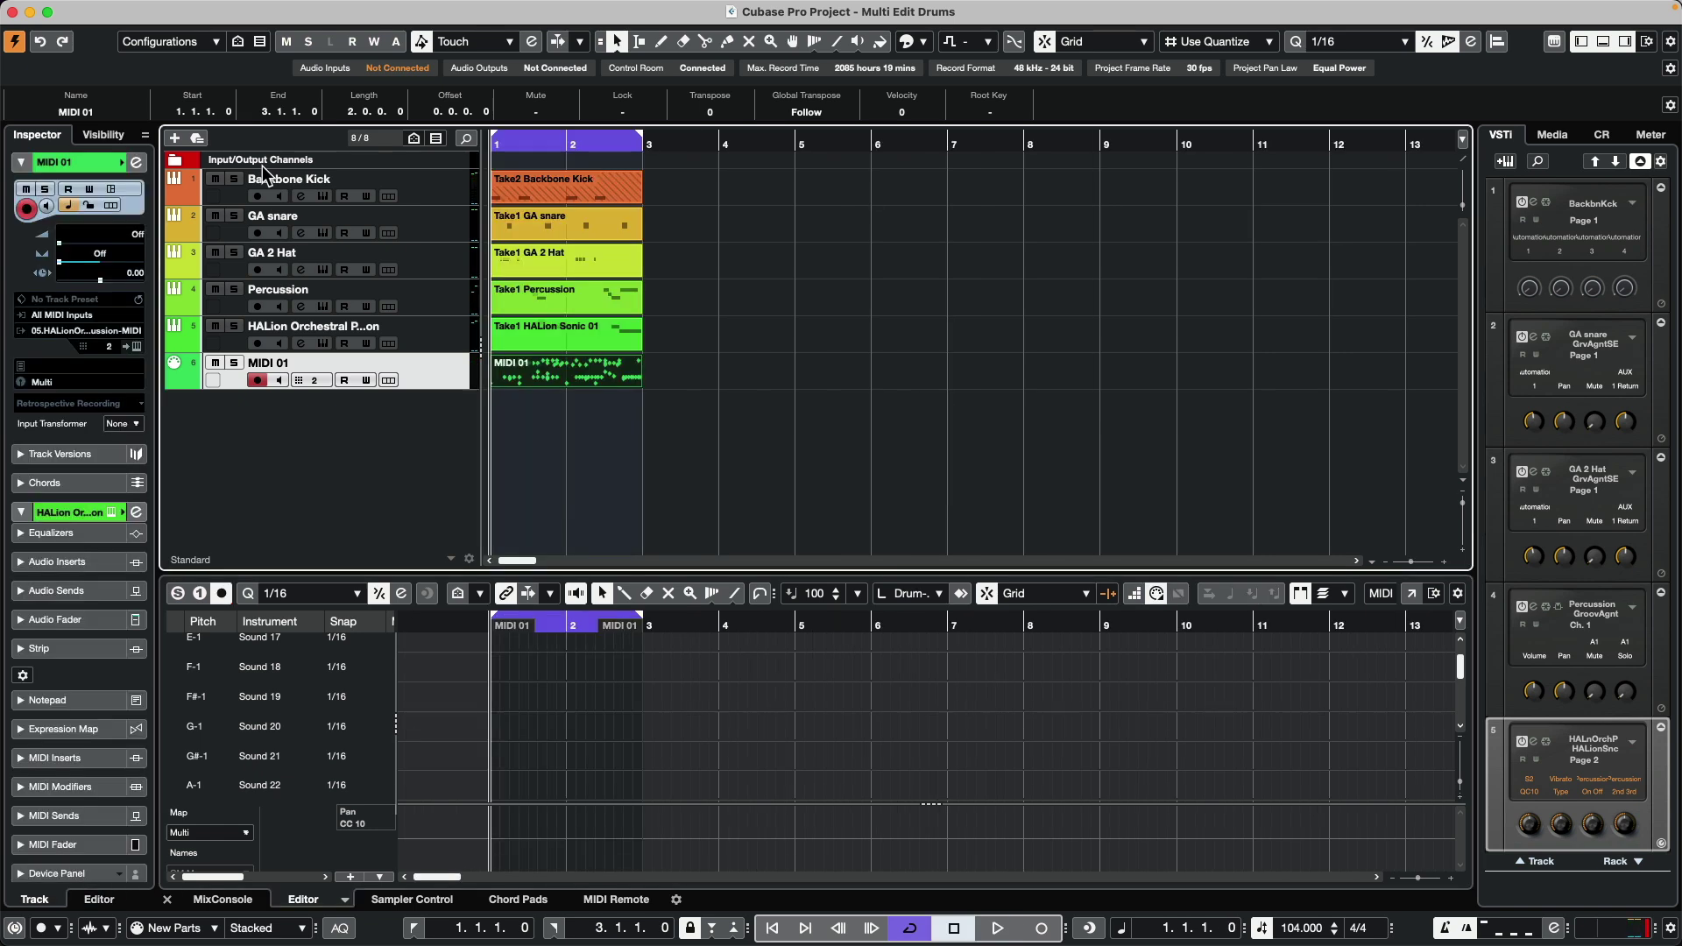
key("h")
key("h")
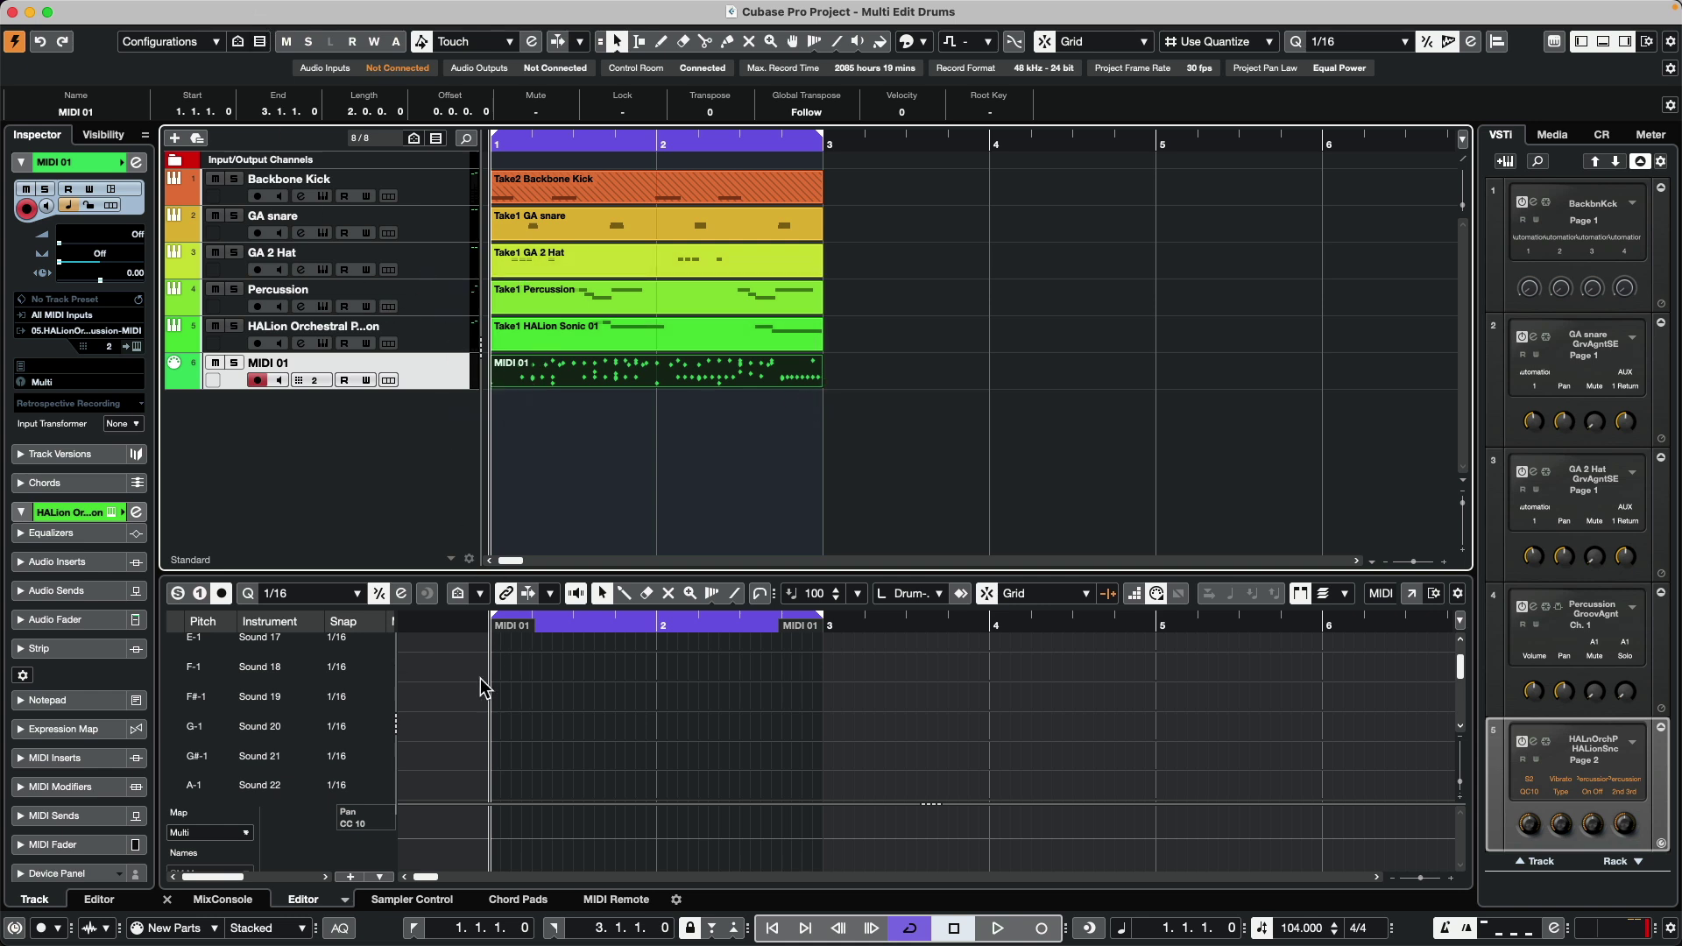
left_click(234, 898)
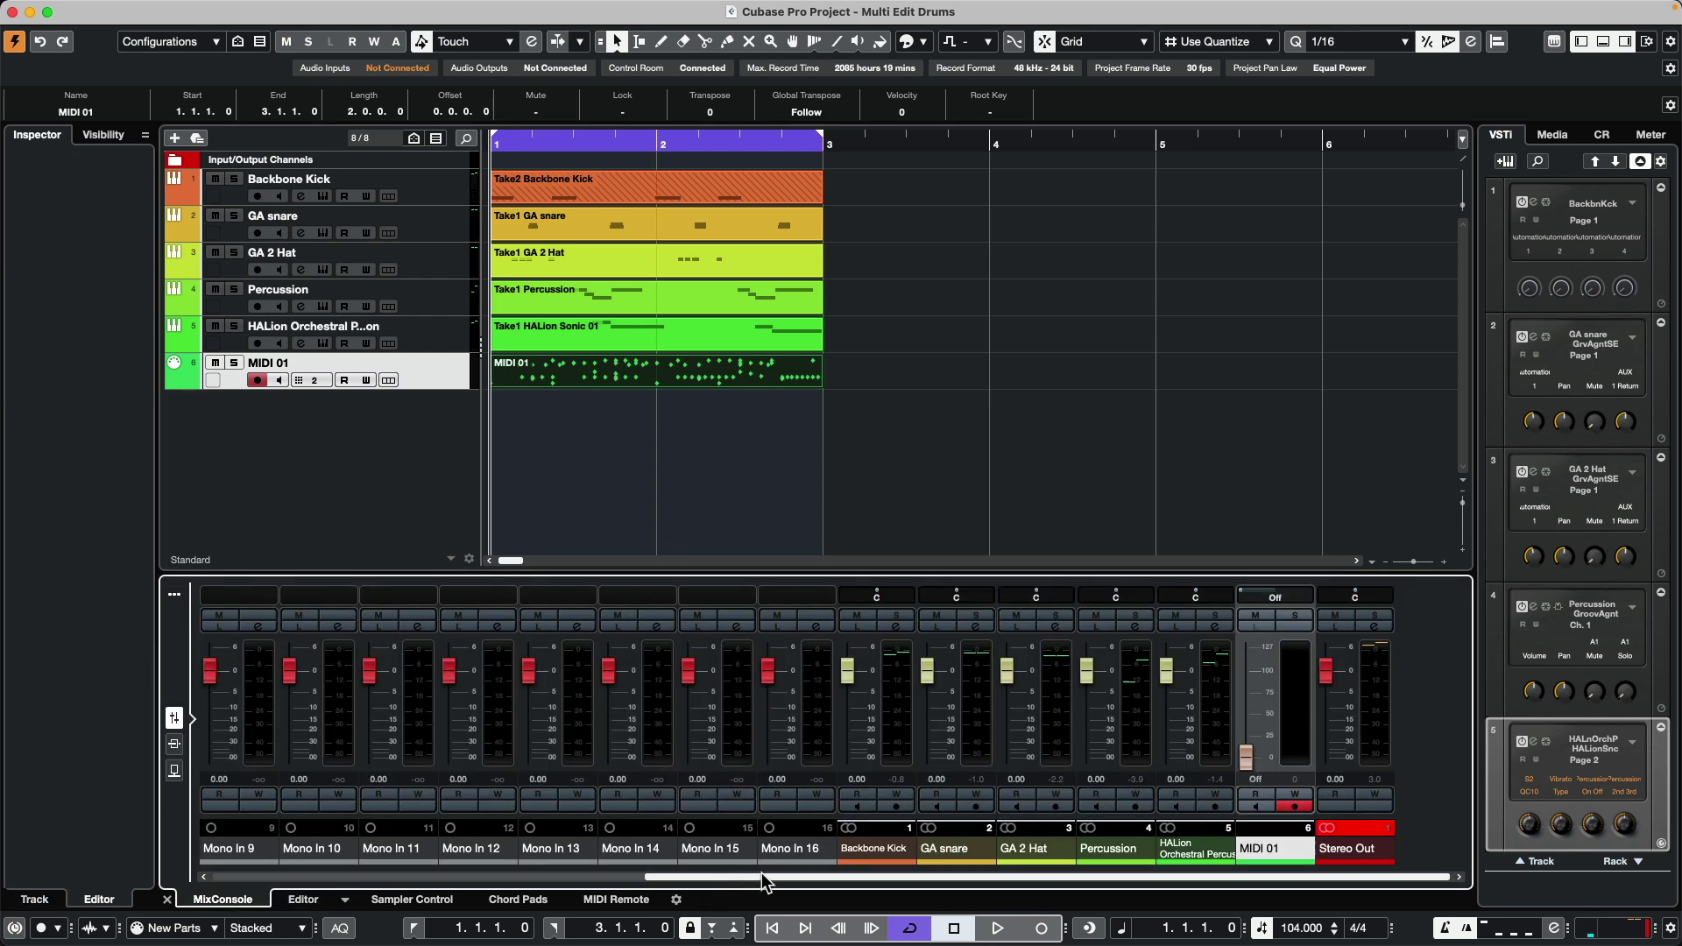
Render MIDI 01 in place with Channel Settings into separate audio tracks per output.
mouse_move(153, 9)
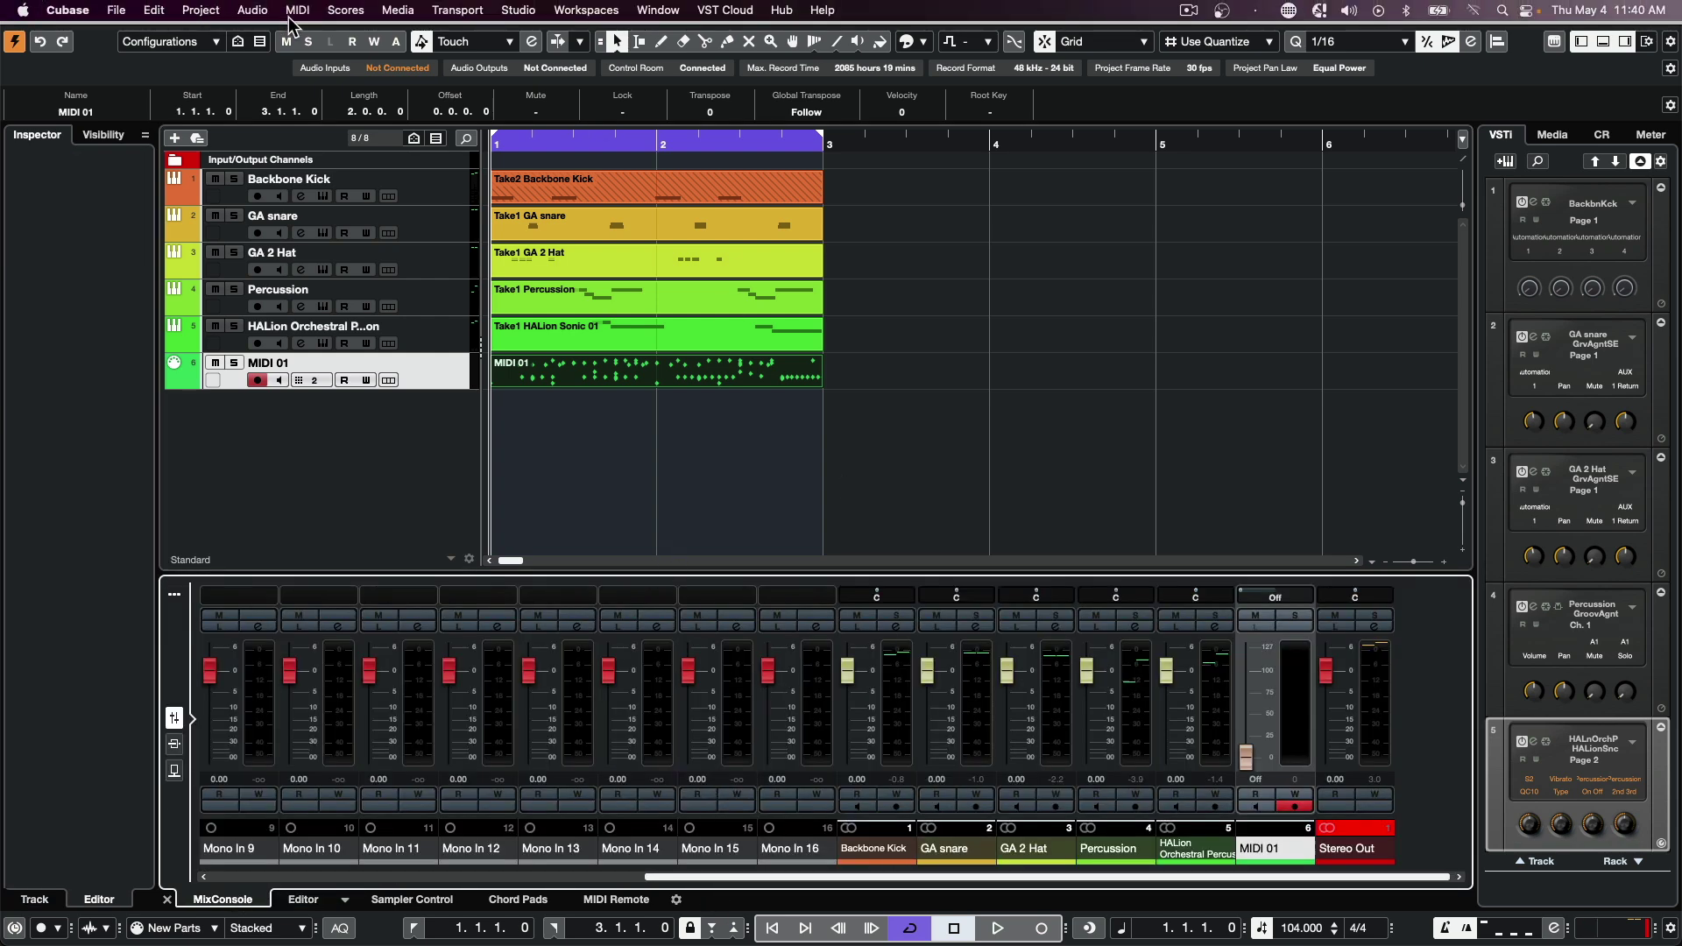
left_click(257, 12)
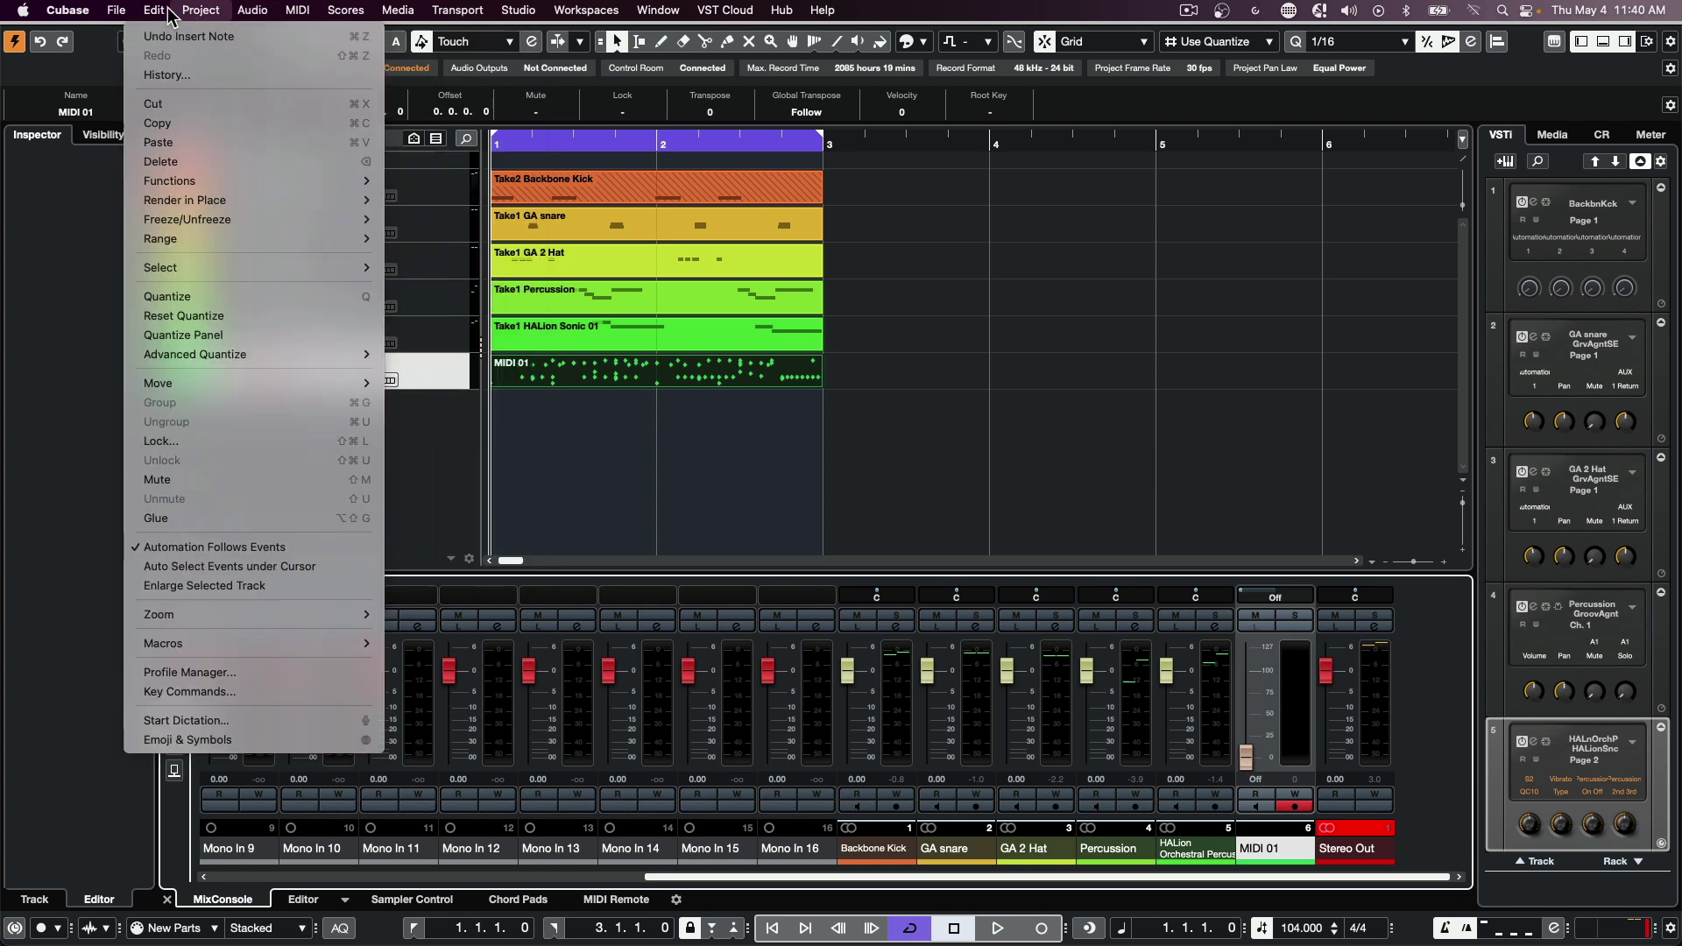
mouse_move(350, 201)
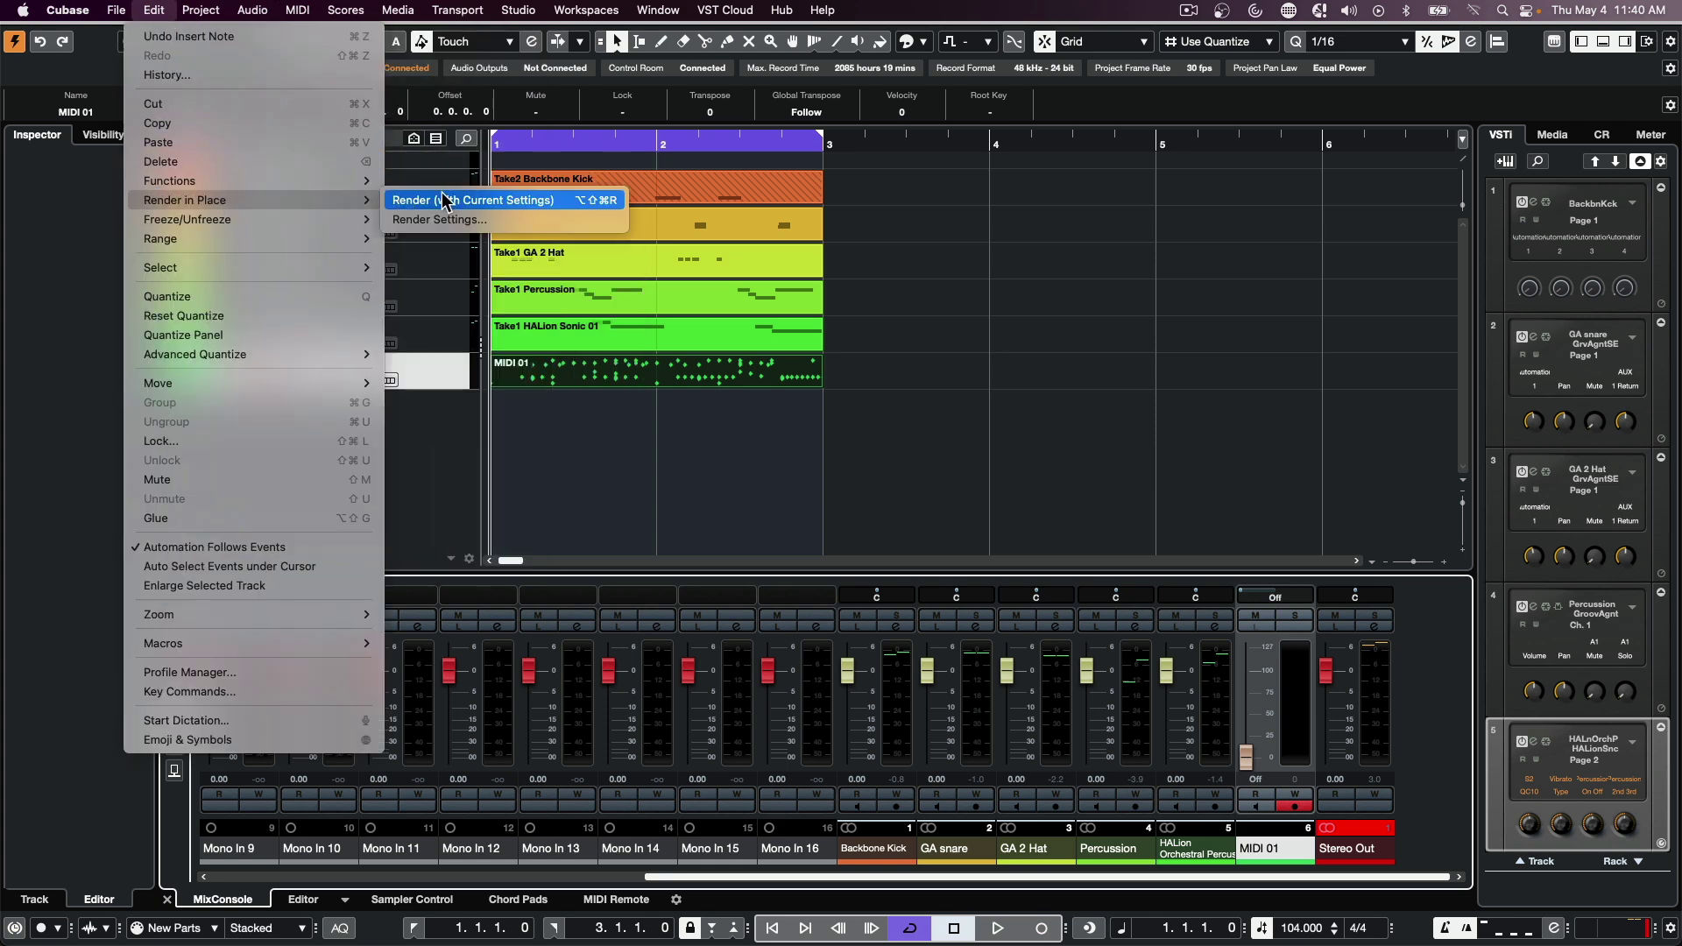
left_click(457, 220)
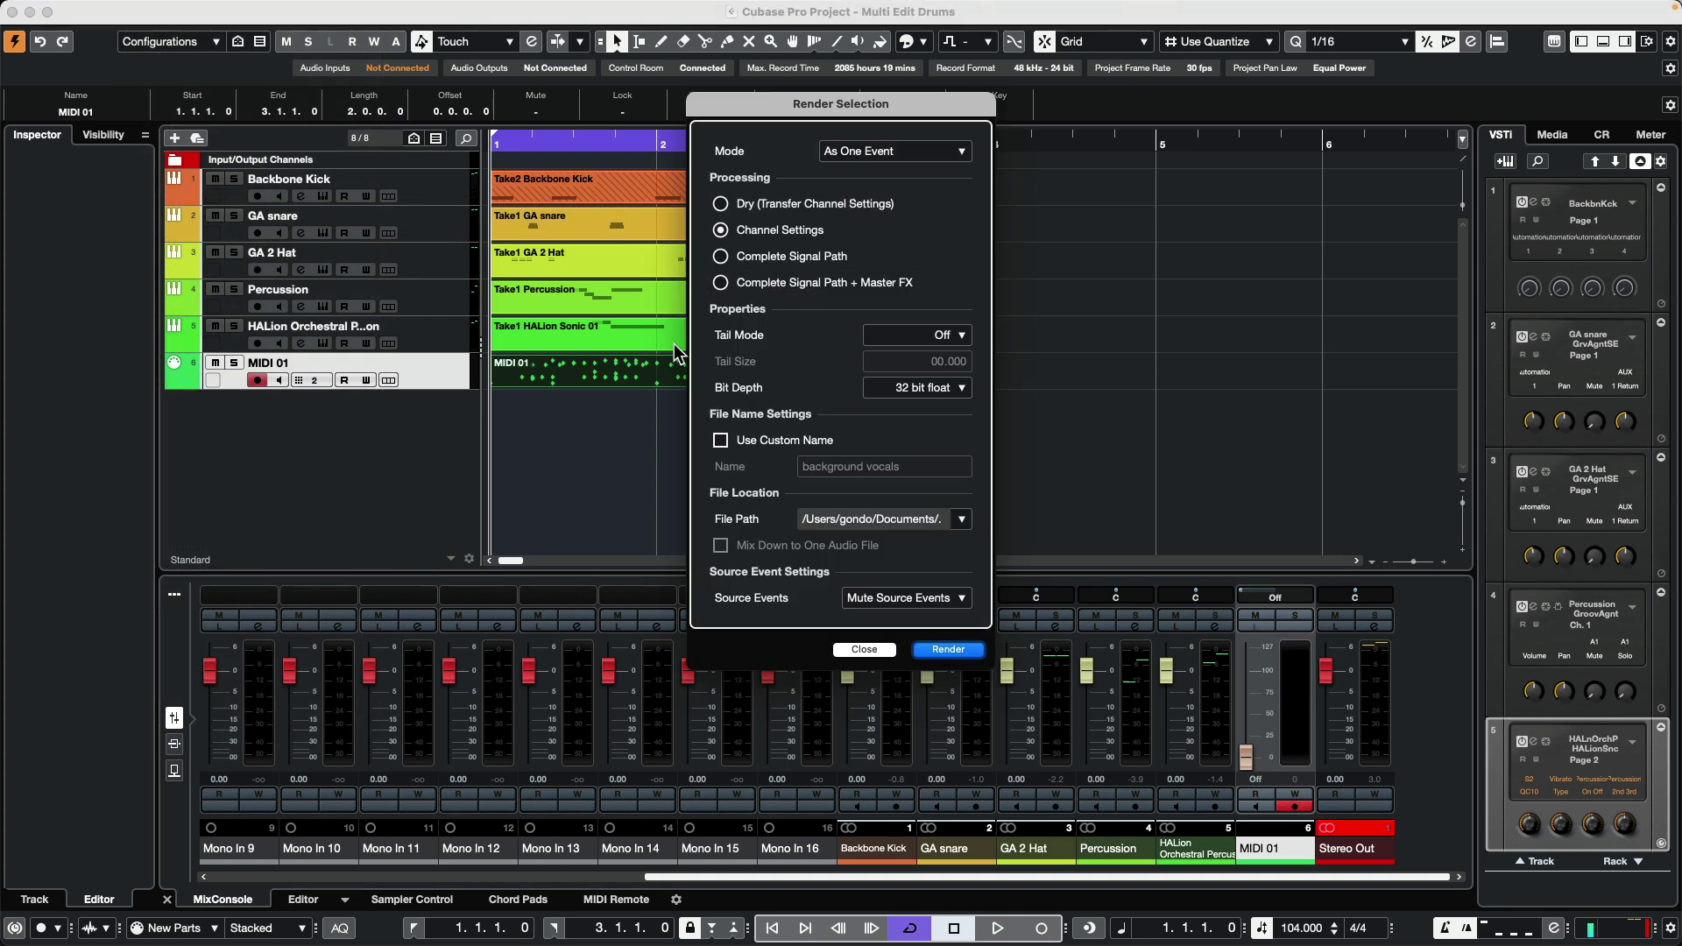
left_click(949, 649)
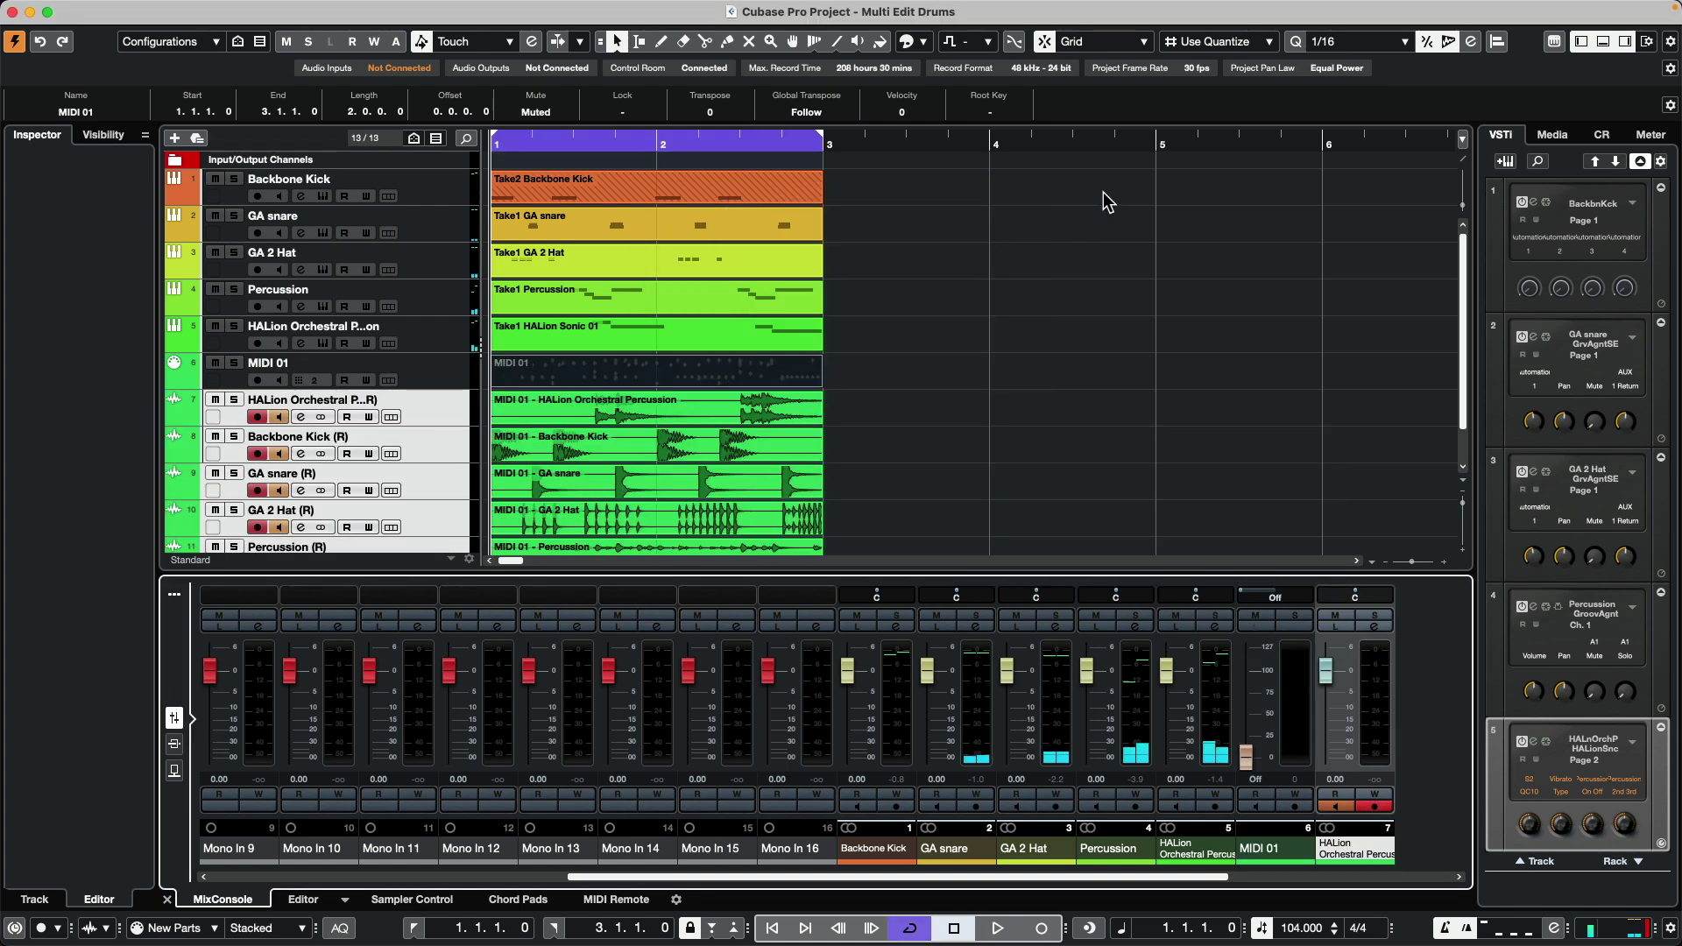
scroll(652, 434, "down", 1)
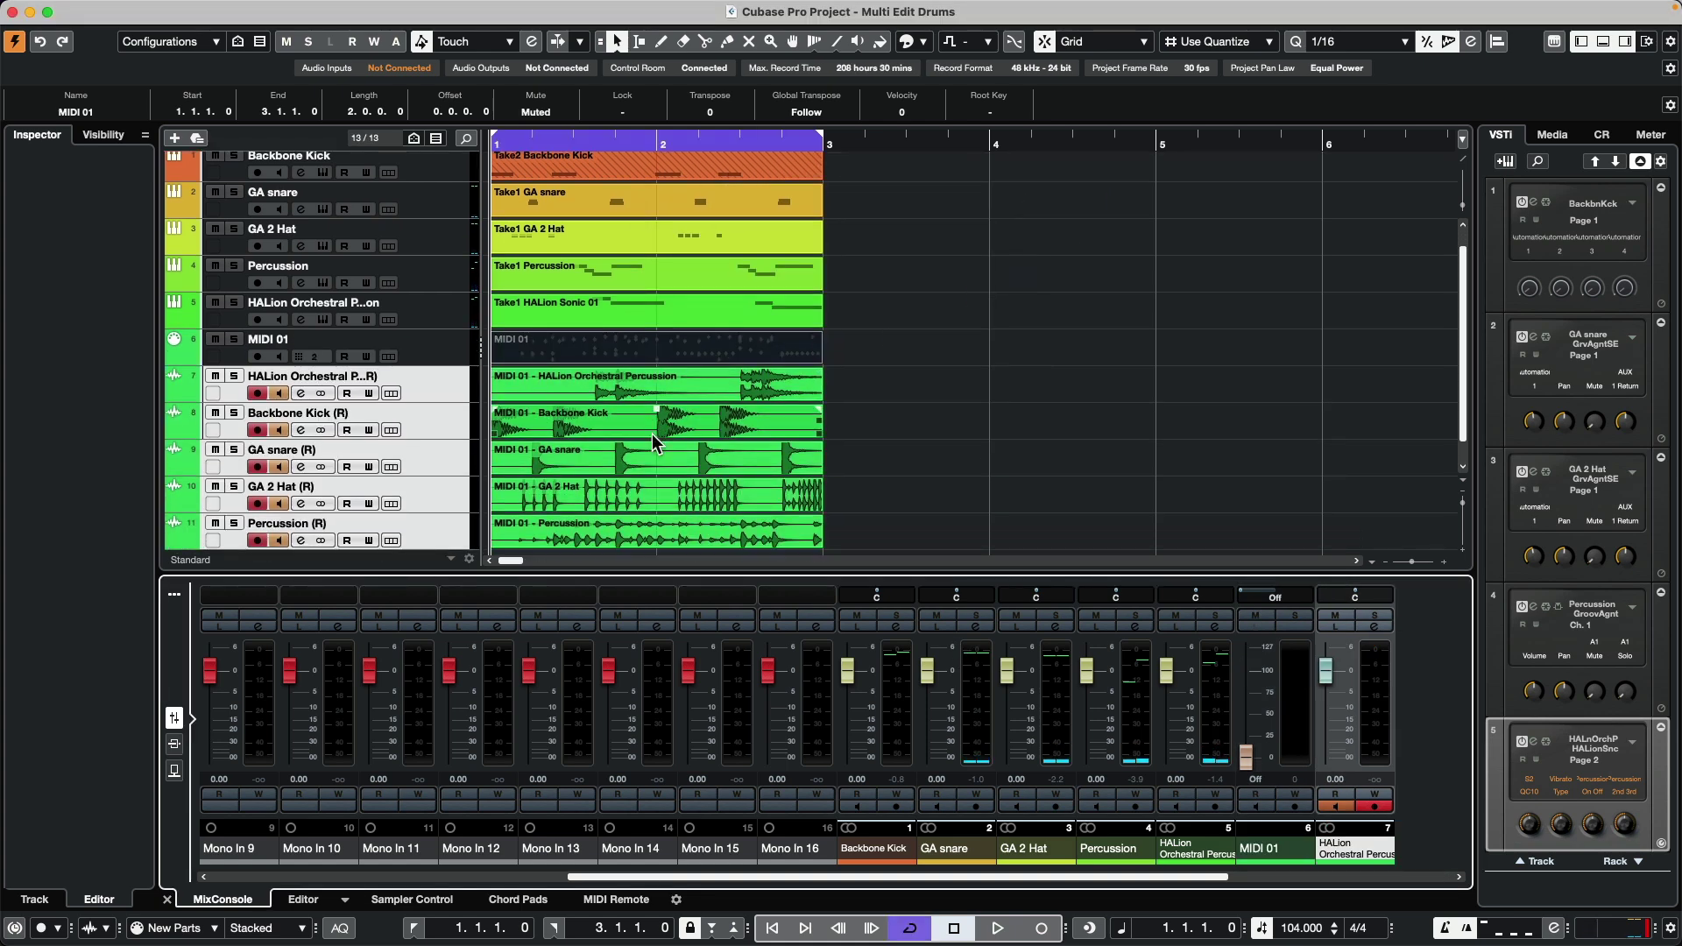
right_click(613, 406)
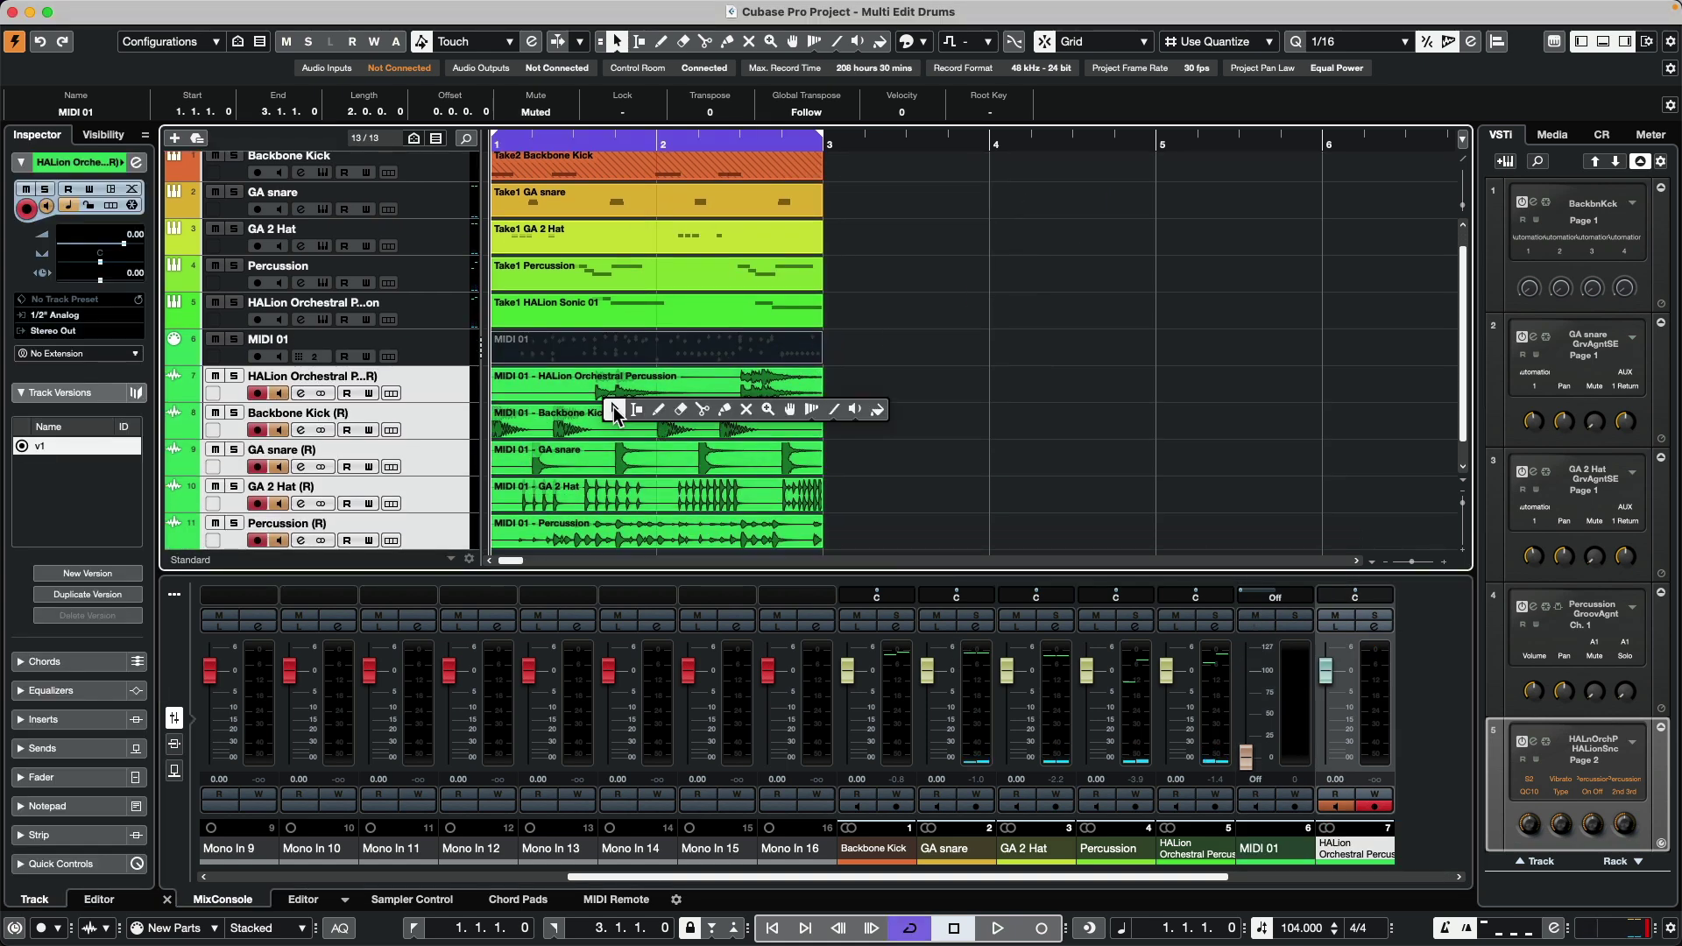
left_click(855, 411)
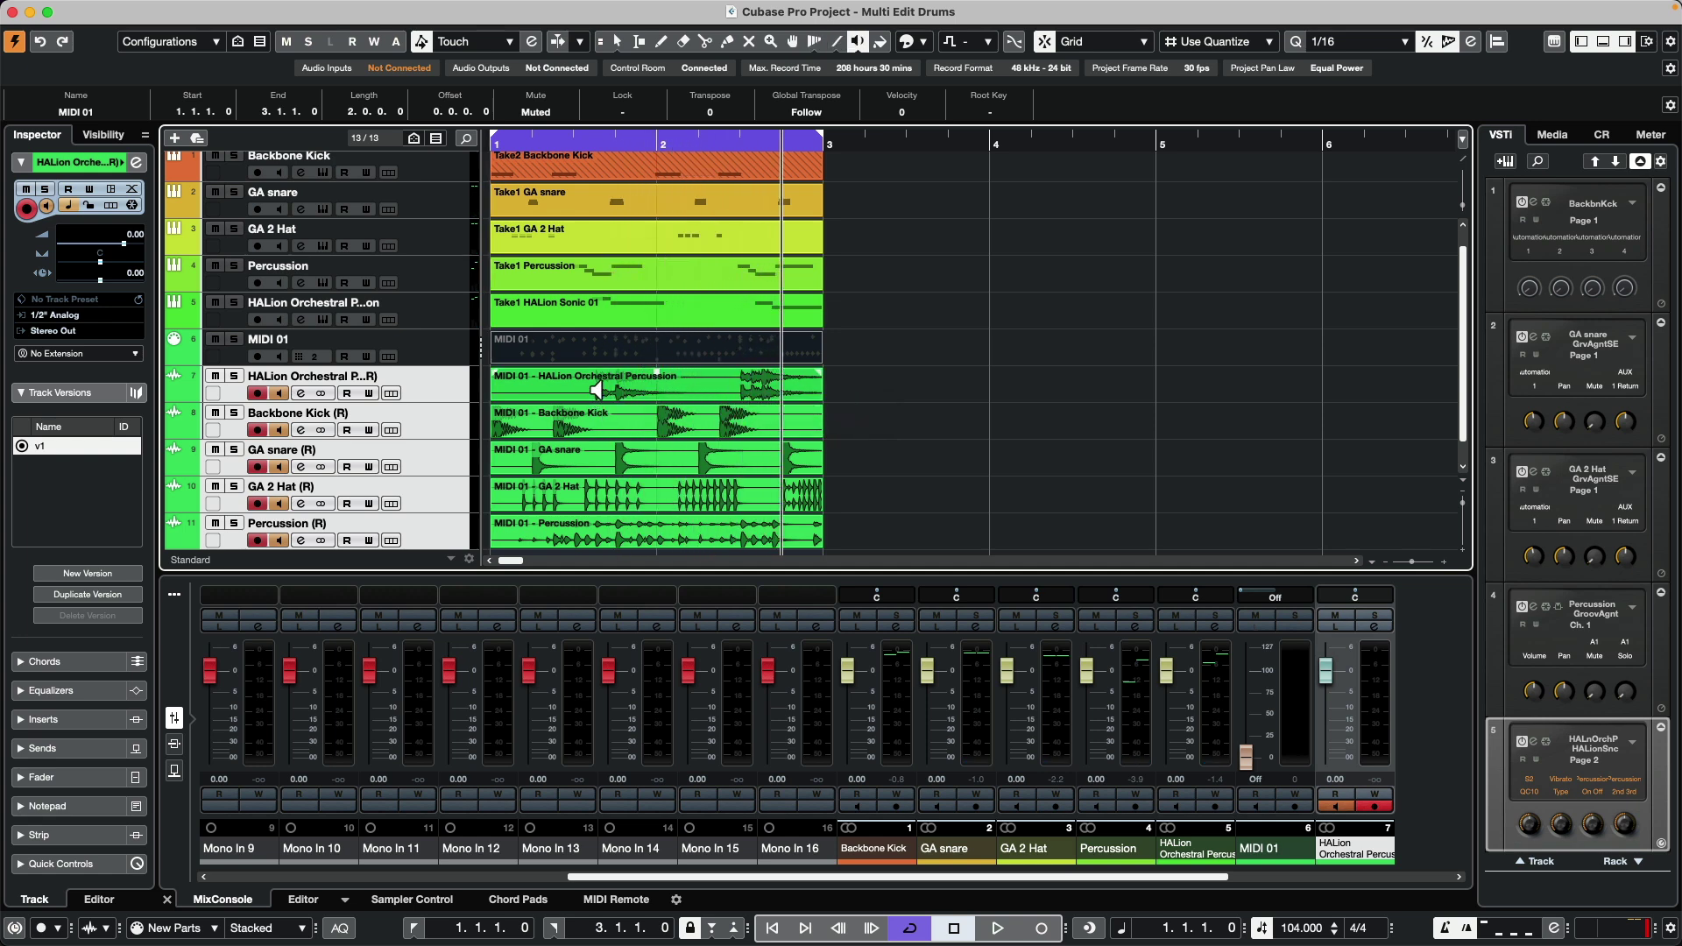
left_click(522, 462)
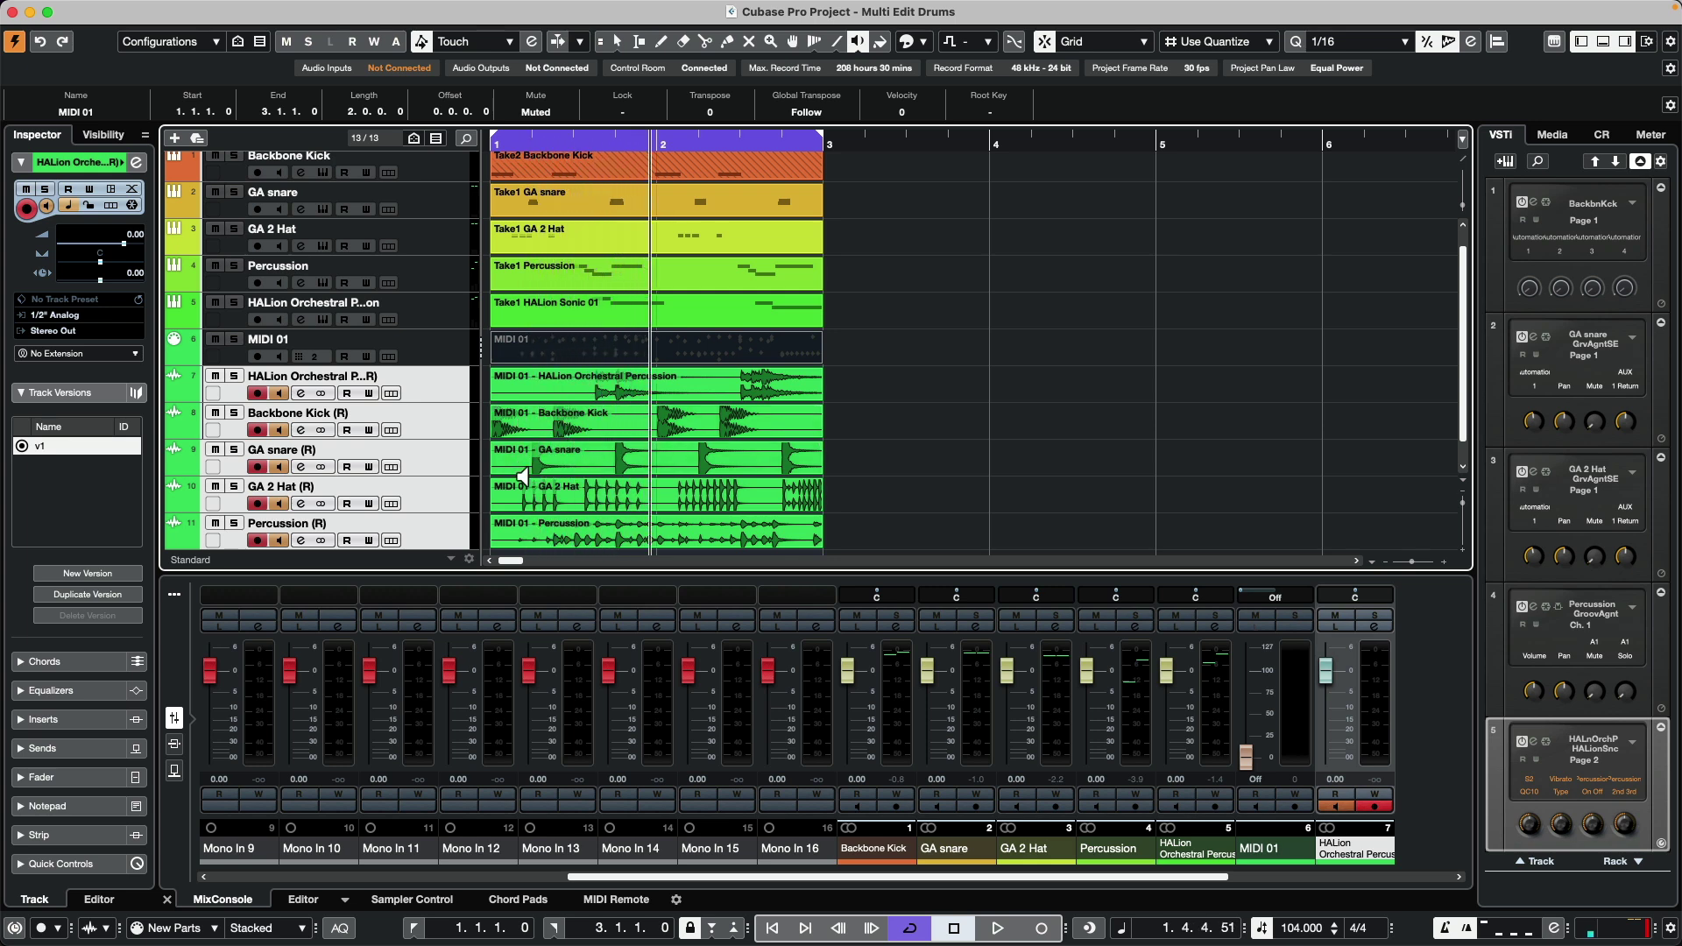
left_click(523, 497)
left_click(536, 524)
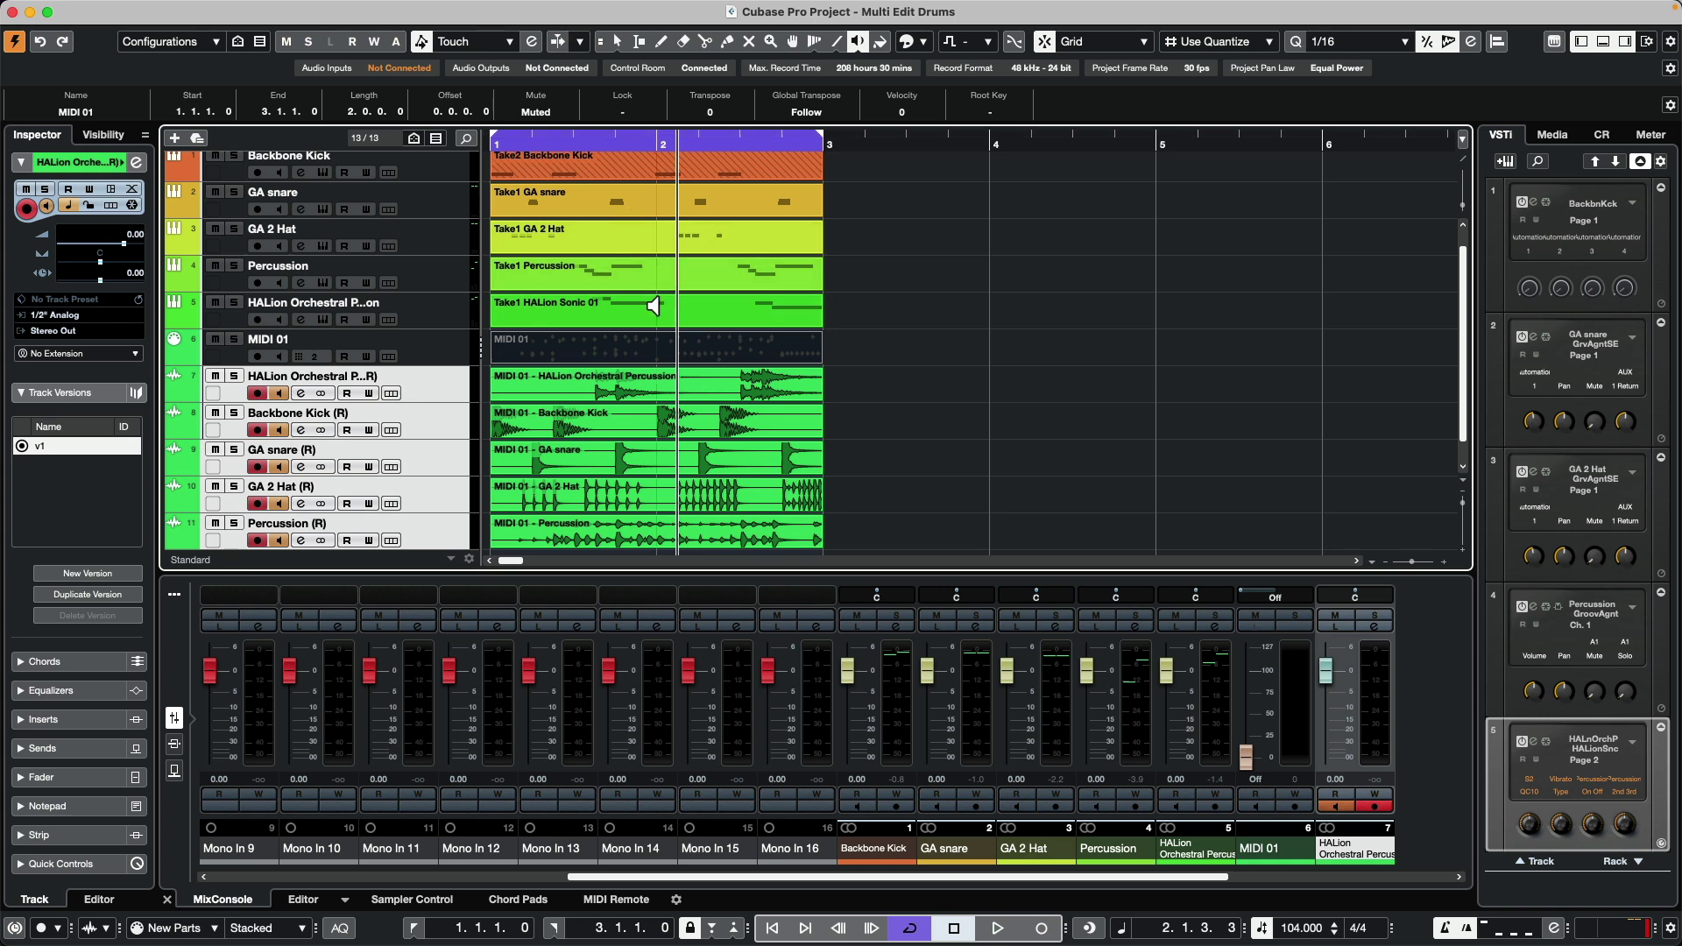
key("1")
Open MIDI 01 in a separate Drum Editor window and widen the list to show Output.
double_click(649, 353)
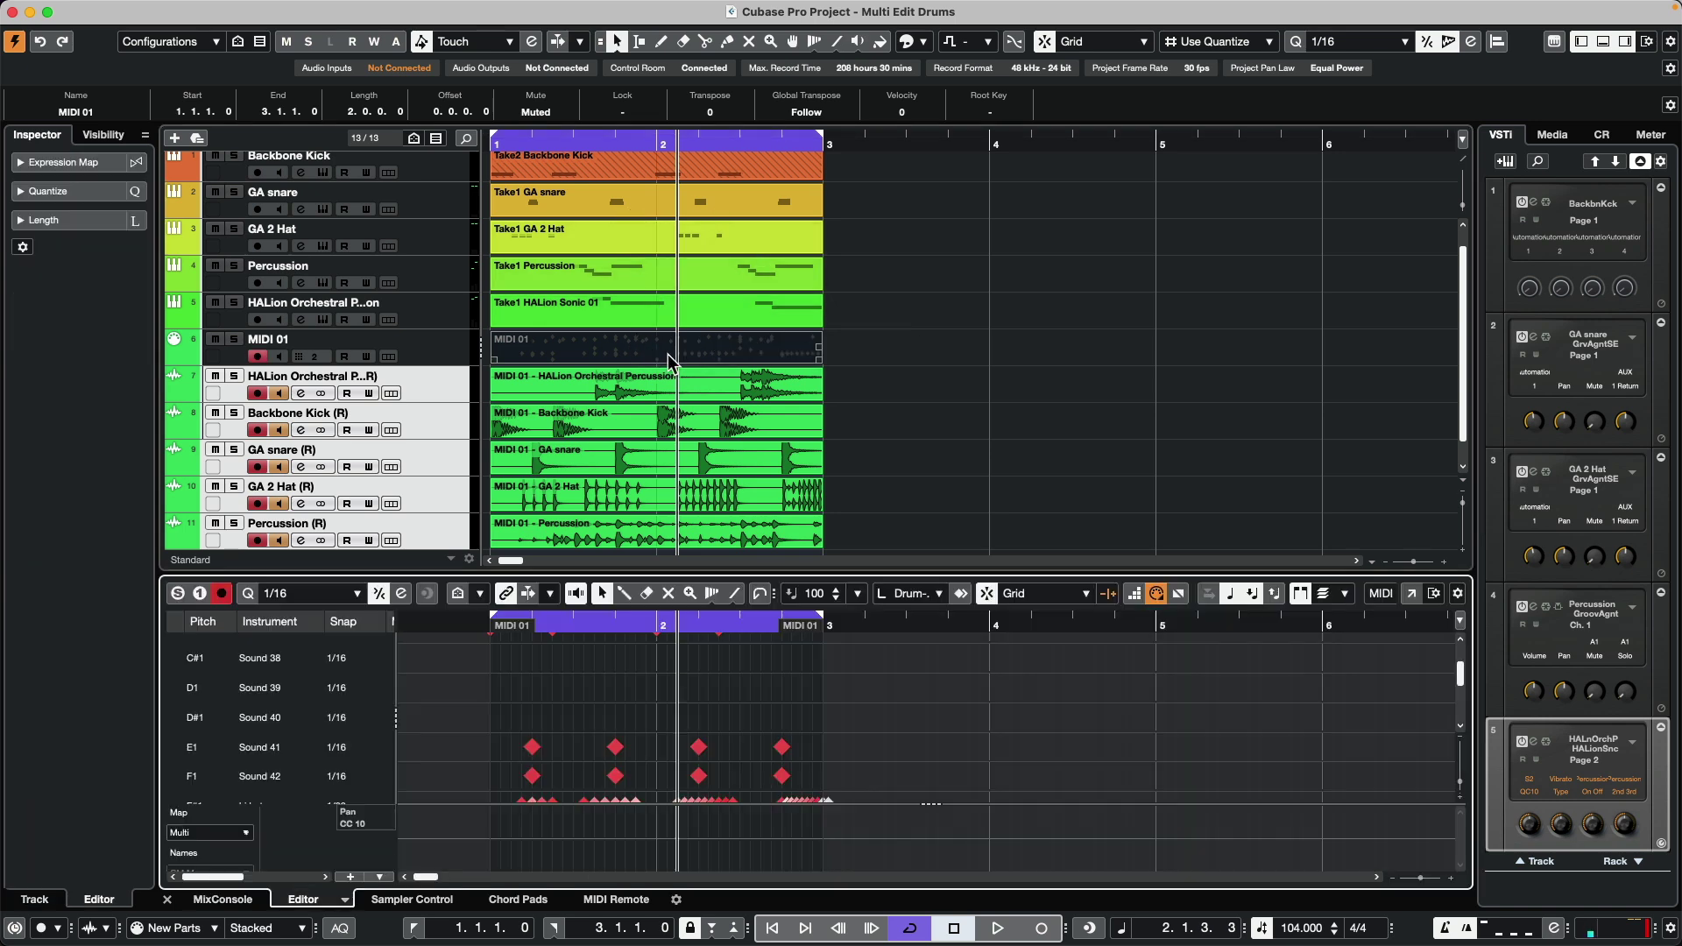
left_click(1414, 596)
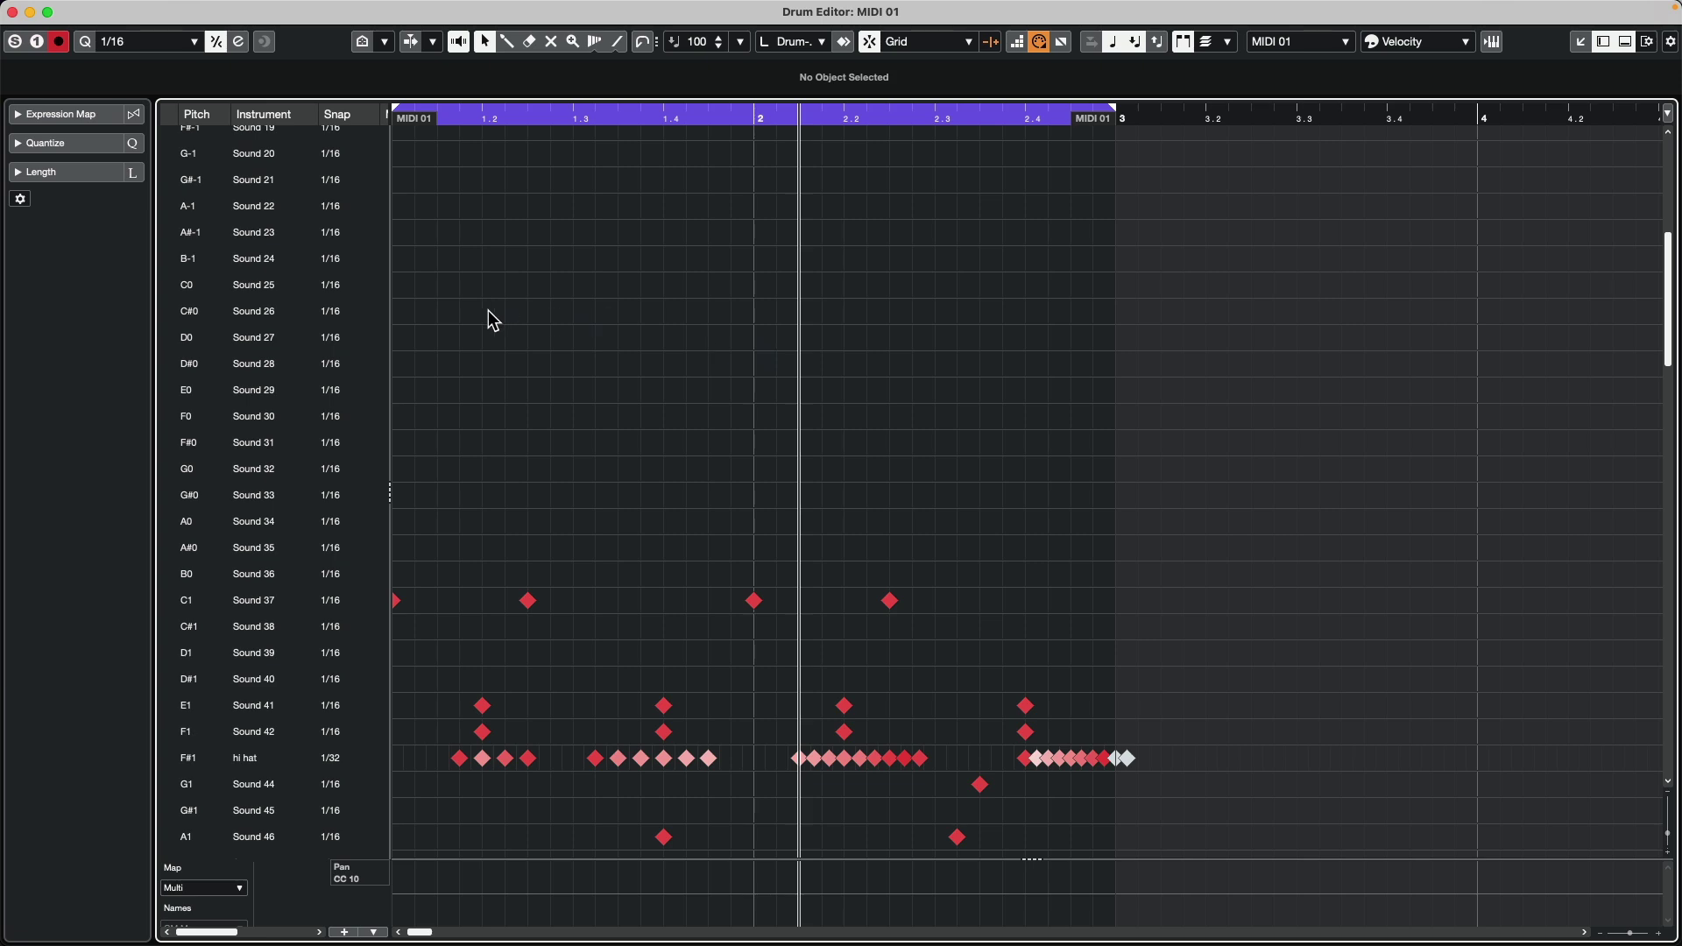
left_click_drag(391, 354, 824, 352)
scroll(928, 326, "down", 10)
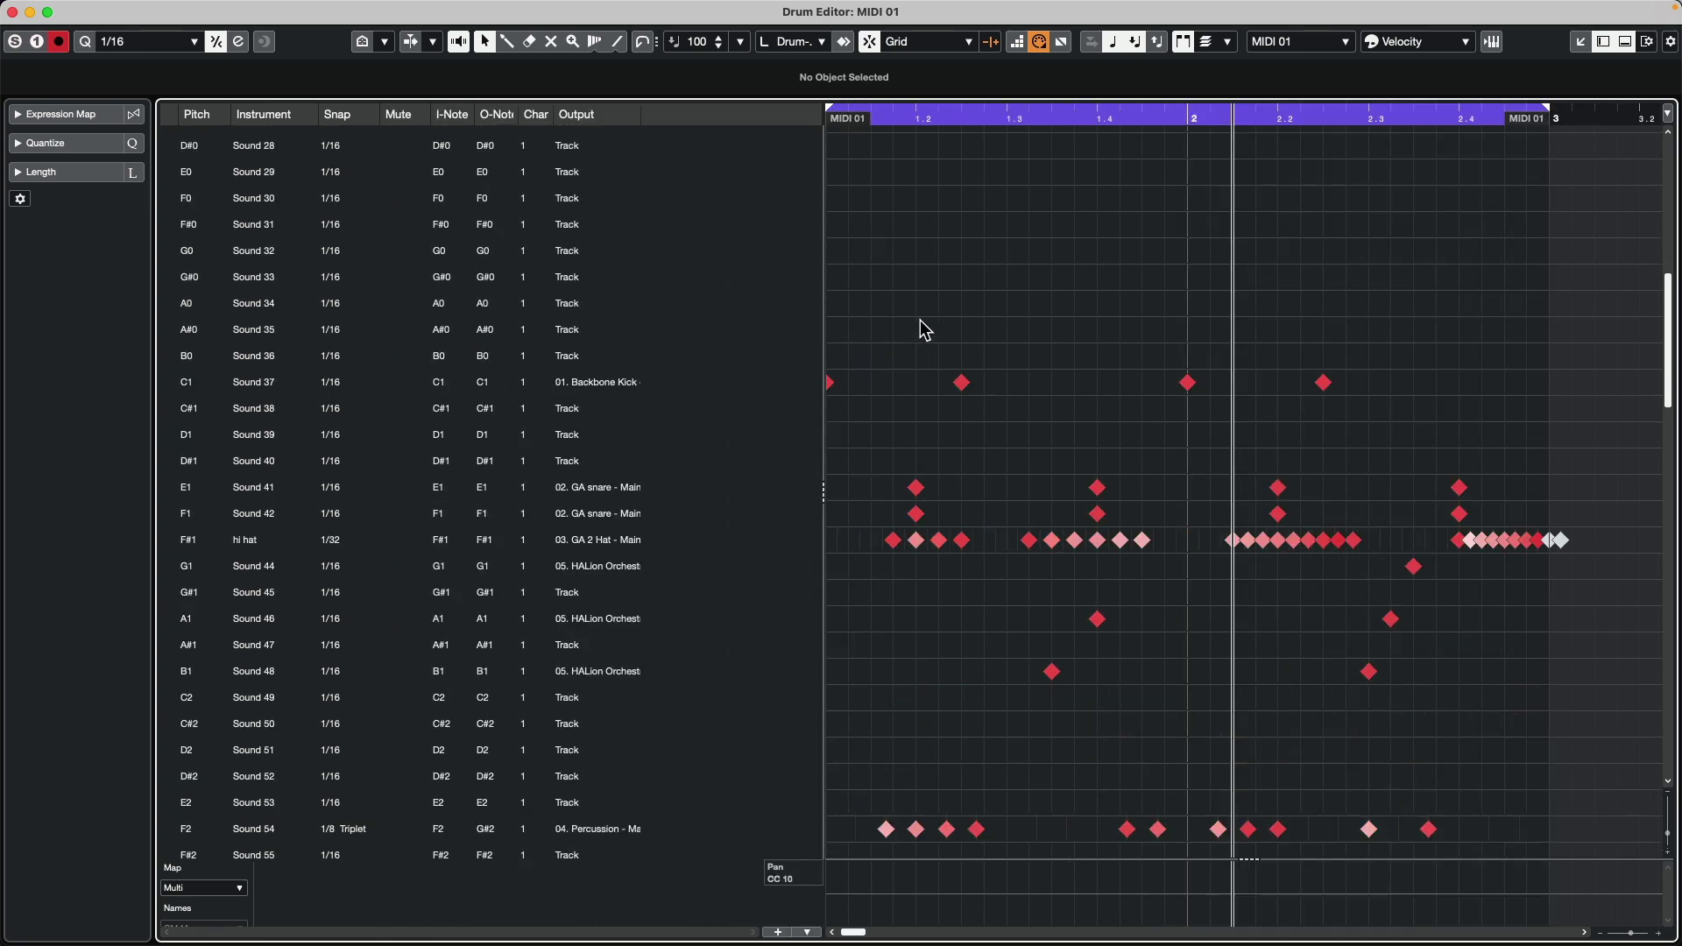
scroll(928, 326, "up", 4)
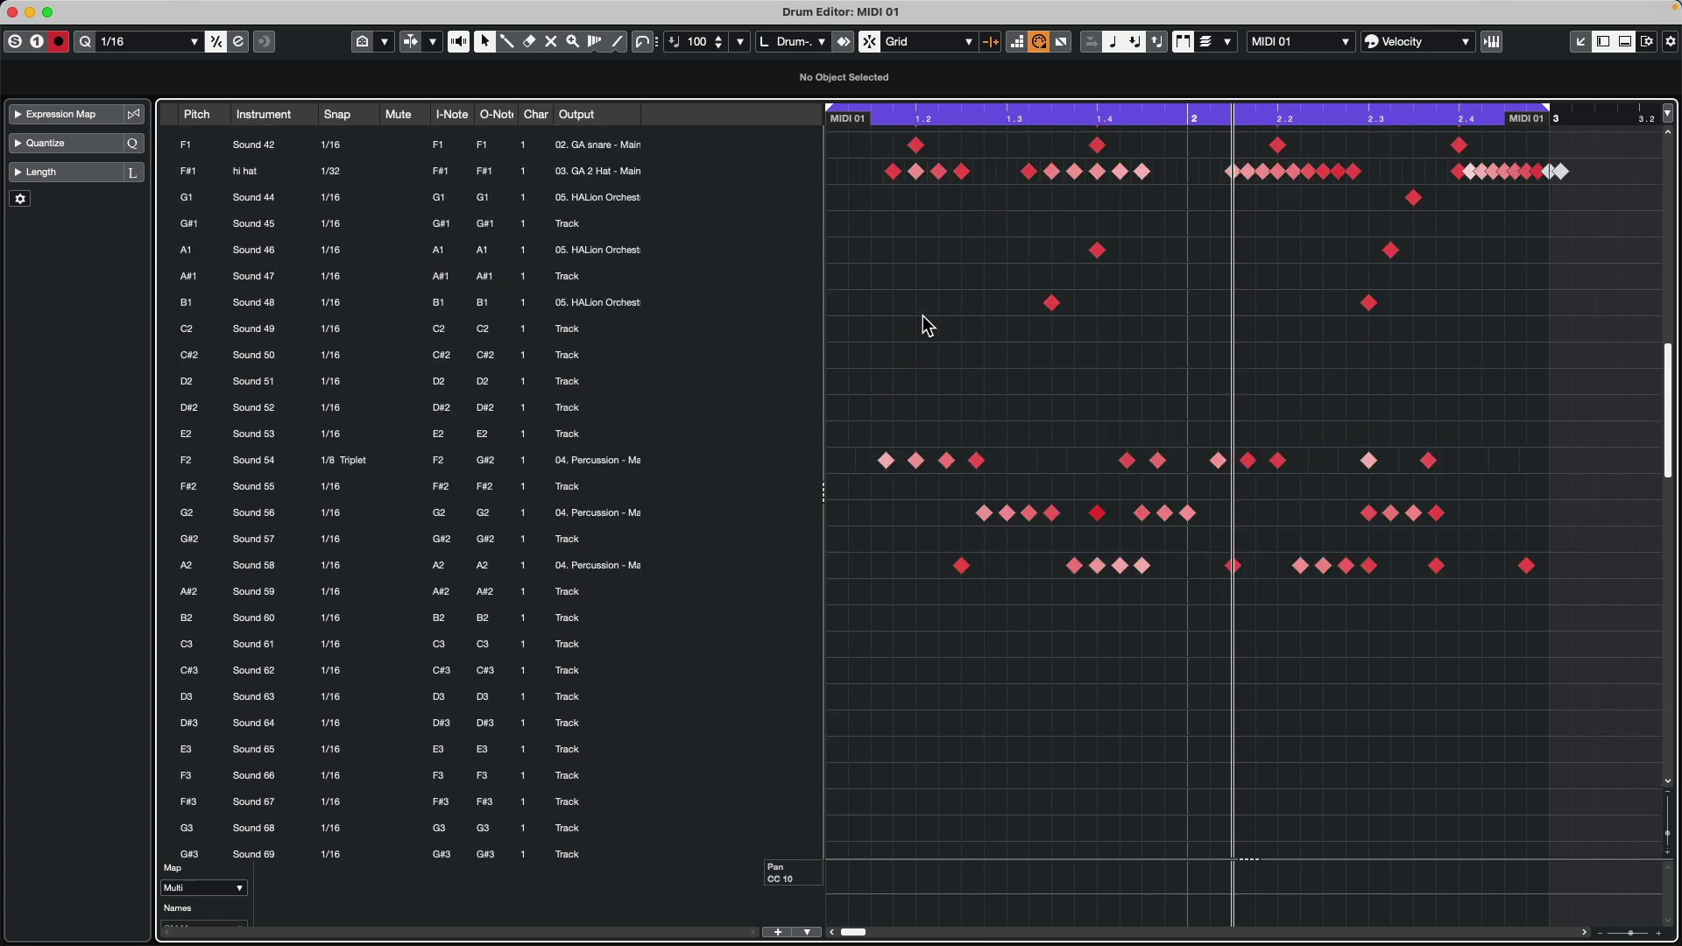